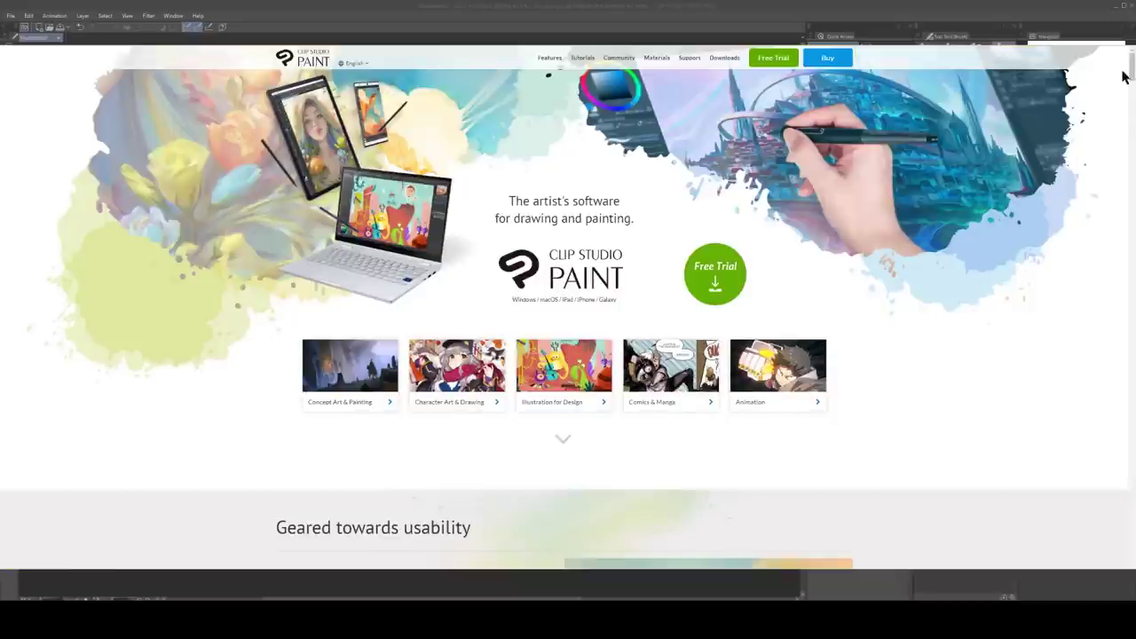
# Look through the Clip Studio Paint product page and open its free trial downloads page
pyautogui.scroll(-5, 547, 74)
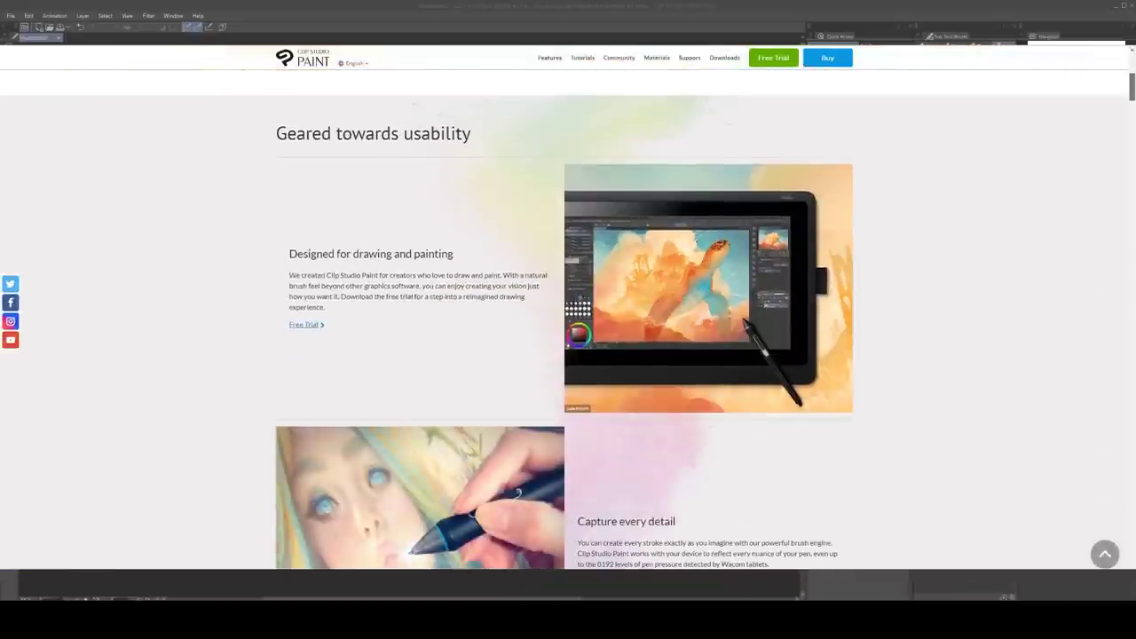
pyautogui.scroll(-4, 564, 319)
pyautogui.scroll(-3, 565, 319)
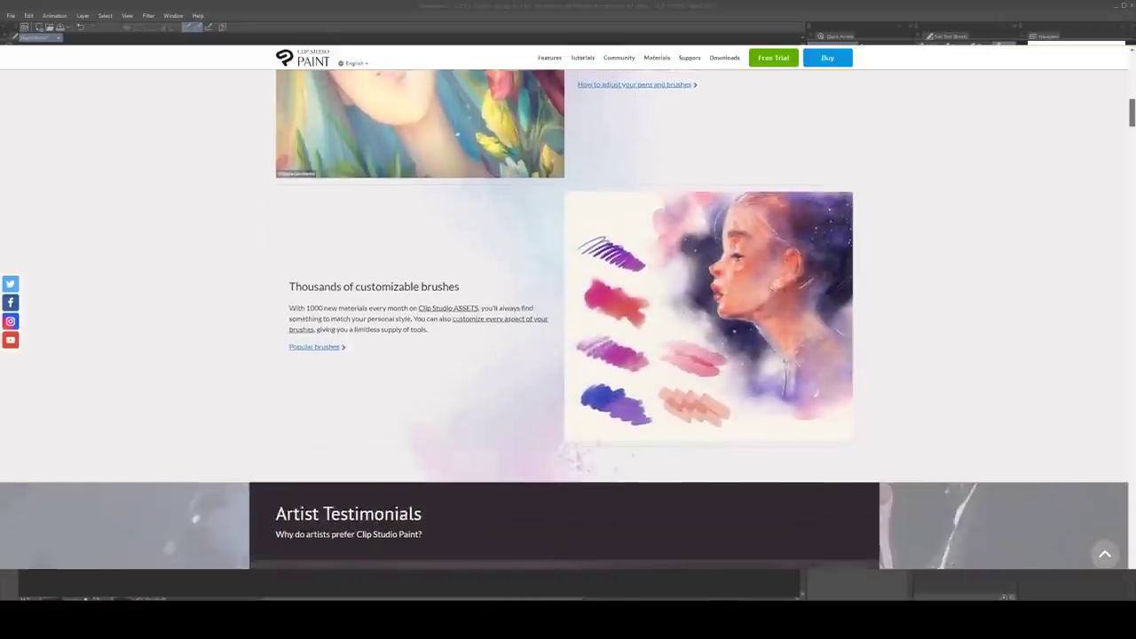
pyautogui.click(846, 63)
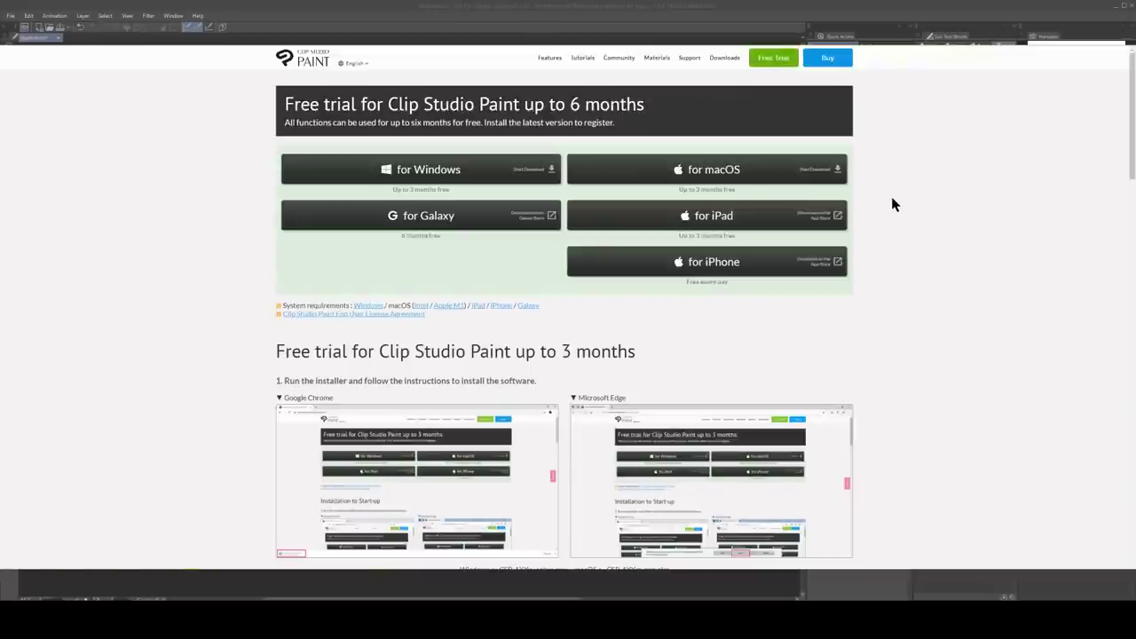
pyautogui.middleClick(890, 200)
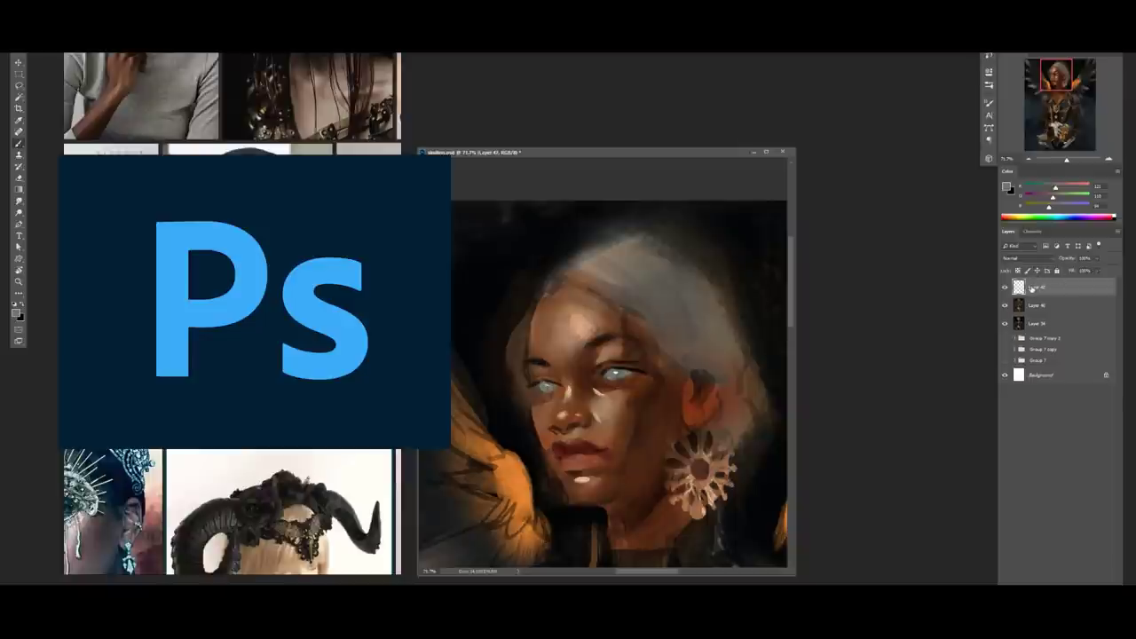
# In Photoshop, set the foreground colour to white and paint textured highlights across the top of the woman's hair on the uppermost layer
pyautogui.press('d')
pyautogui.press('x')
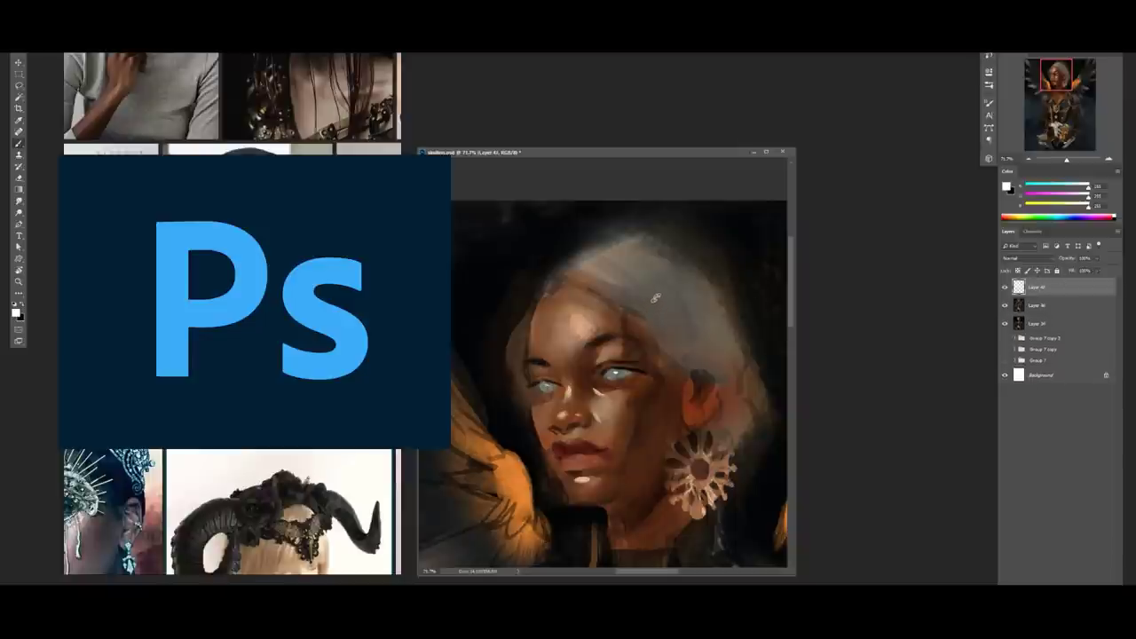
pyautogui.moveTo(607, 276)
pyautogui.mouseDown()
pyautogui.moveTo(664, 308)
pyautogui.moveTo(629, 263)
pyautogui.moveTo(601, 282)
pyautogui.moveTo(641, 284)
pyautogui.moveTo(651, 264)
pyautogui.moveTo(635, 277)
pyautogui.moveTo(626, 267)
pyautogui.moveTo(643, 260)
pyautogui.moveTo(674, 288)
pyautogui.mouseUp()
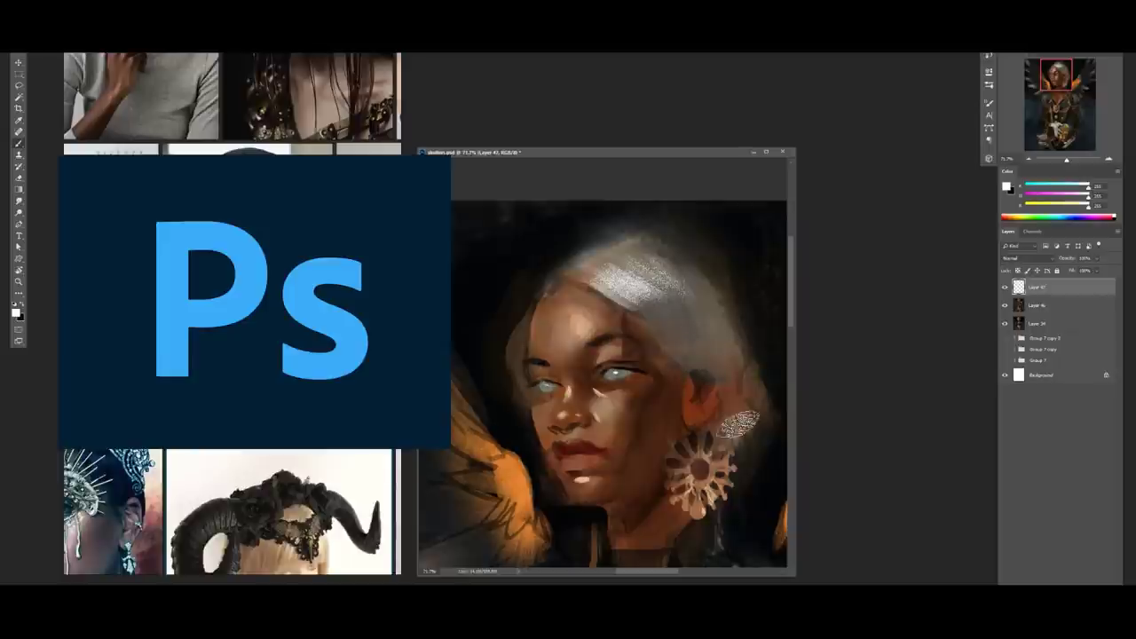
pyautogui.keyDown('alt'); pyautogui.click(710, 502); pyautogui.keyUp('alt')
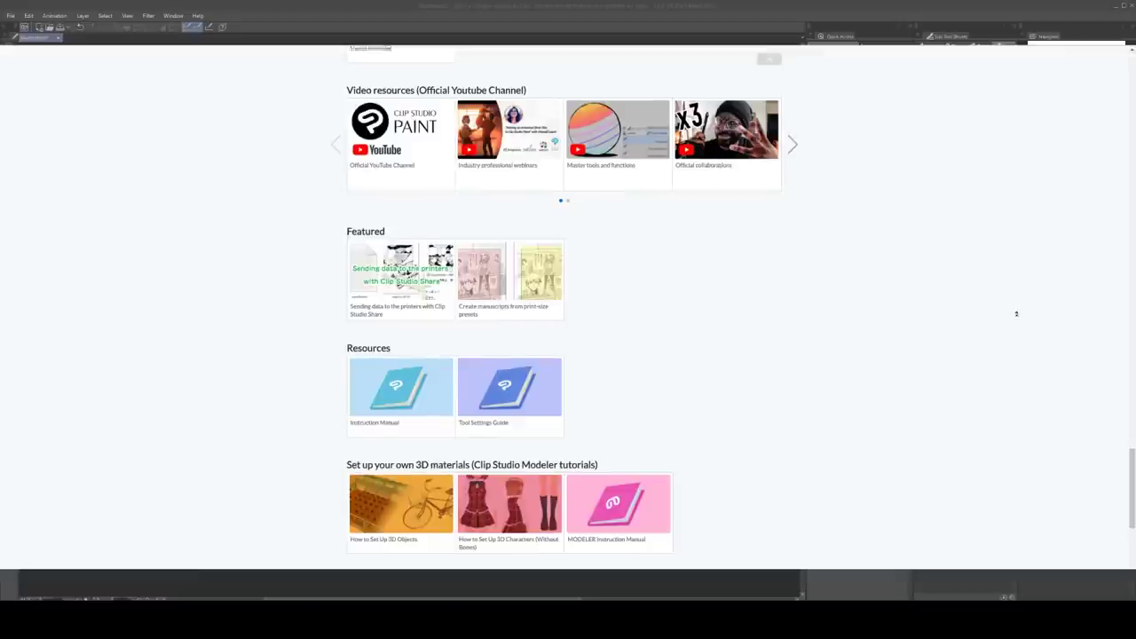
# Open the Concept Art & Painting category on the Clip Studio Tips site and browse its tutorials
pyautogui.scroll(1, 1015, 312)
pyautogui.scroll(15, 1016, 312)
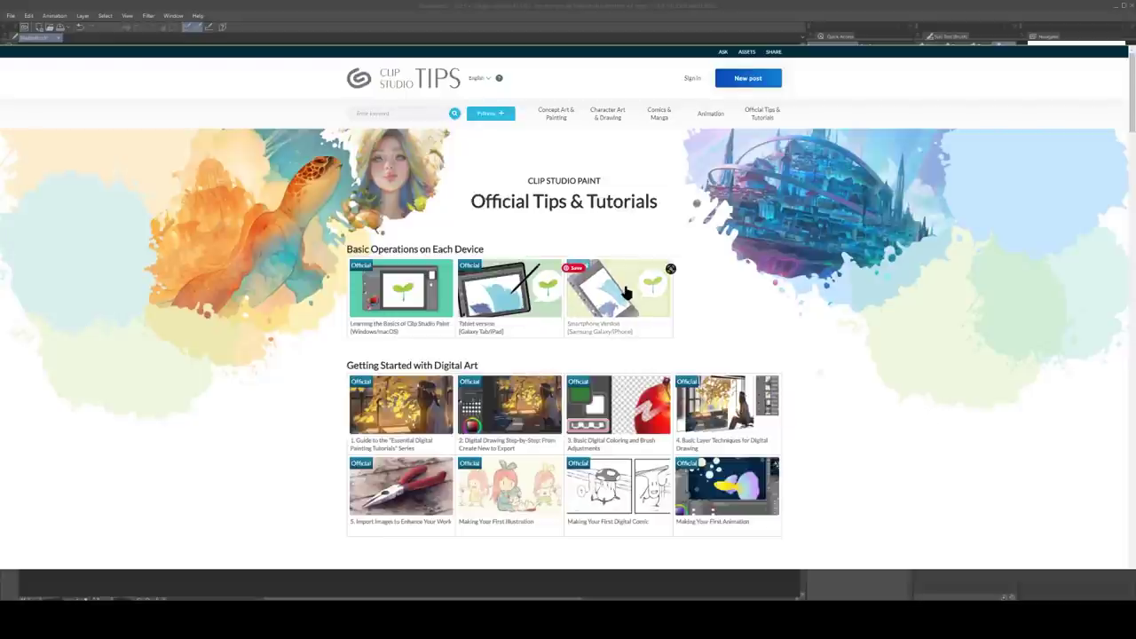
pyautogui.click(559, 118)
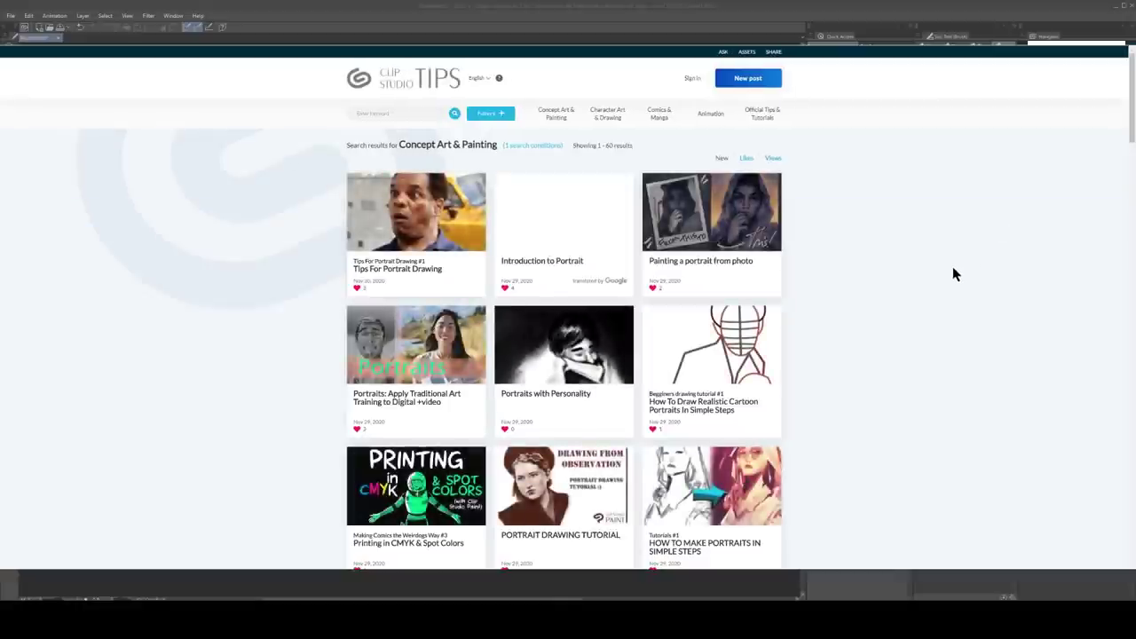
pyautogui.scroll(-1, 952, 269)
pyautogui.scroll(-3, 952, 269)
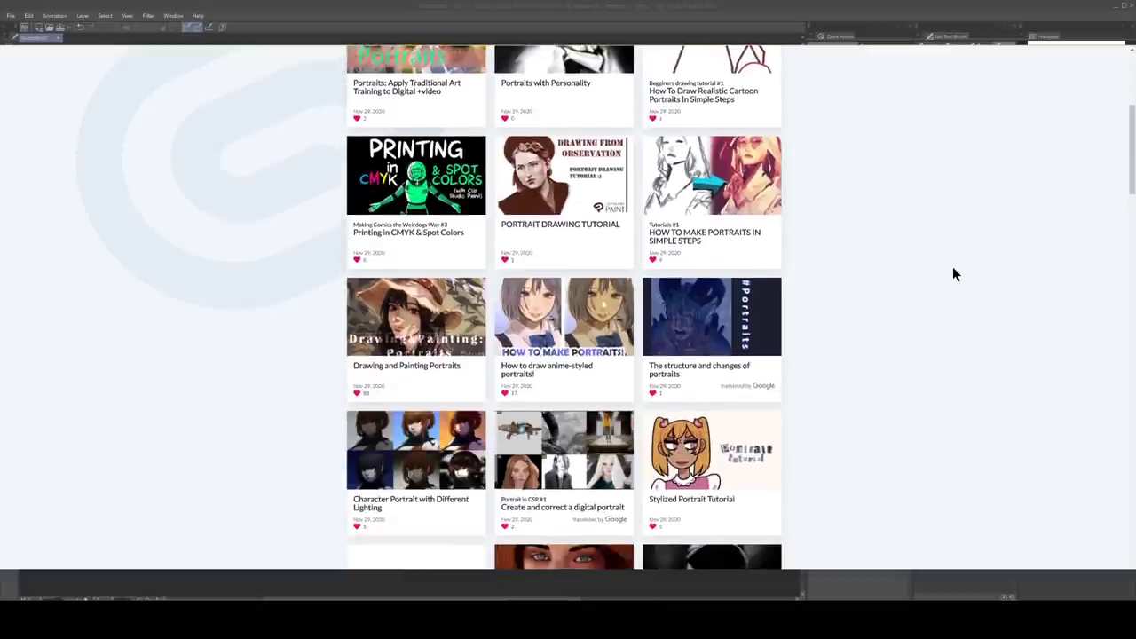
# Open the tutorial "HOW TO MAKE PORTRAITS IN SIMPLE STEPS" and read its basic shape and face sections
pyautogui.click(742, 183)
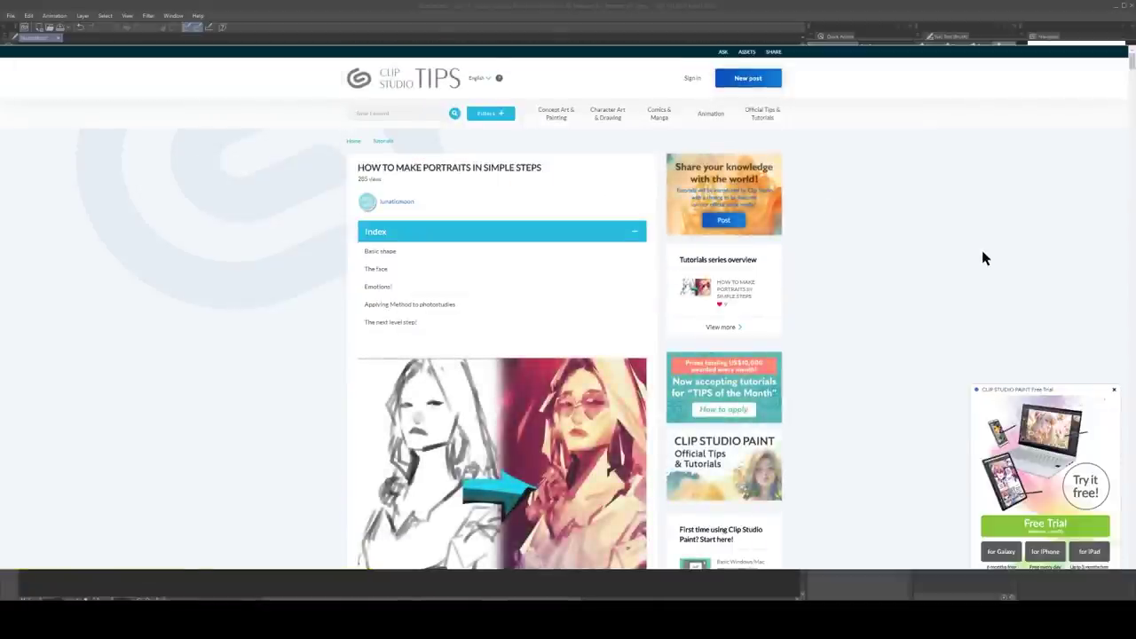
pyautogui.scroll(-2, 983, 258)
pyautogui.scroll(-6, 982, 256)
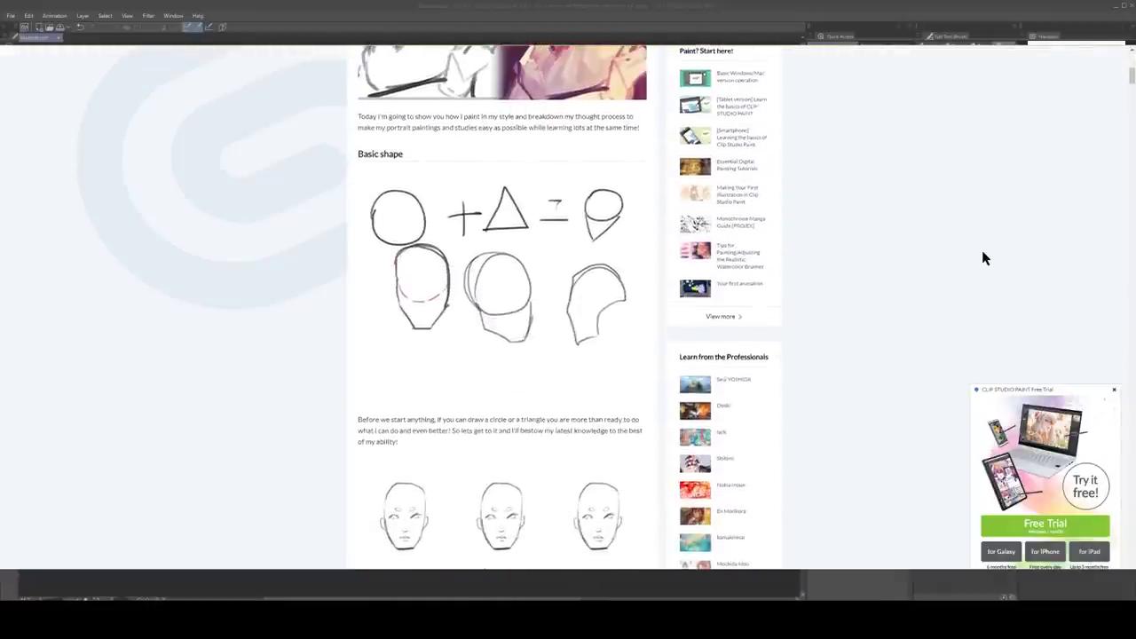
pyautogui.scroll(-10, 983, 258)
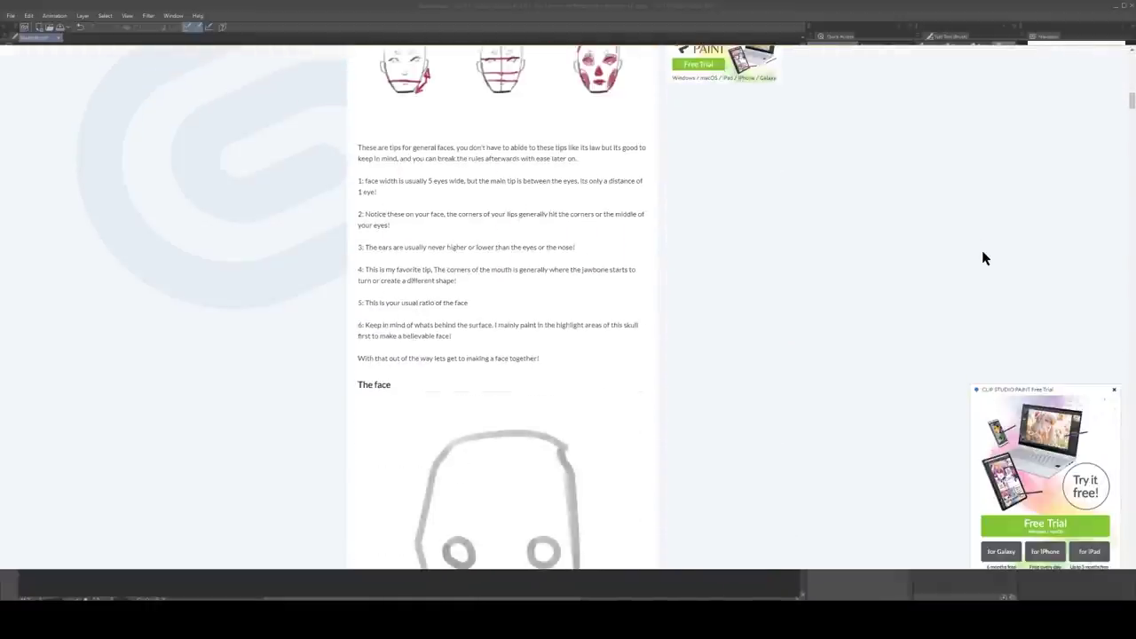
pyautogui.scroll(-1, 982, 257)
pyautogui.scroll(6, 982, 257)
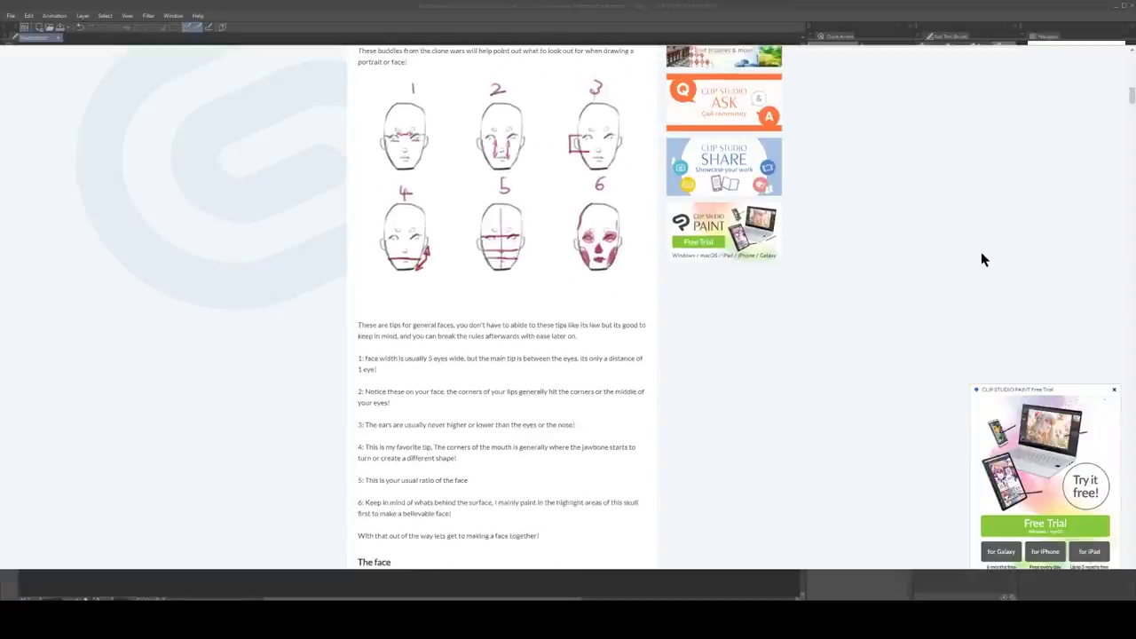
pyautogui.scroll(-12, 982, 259)
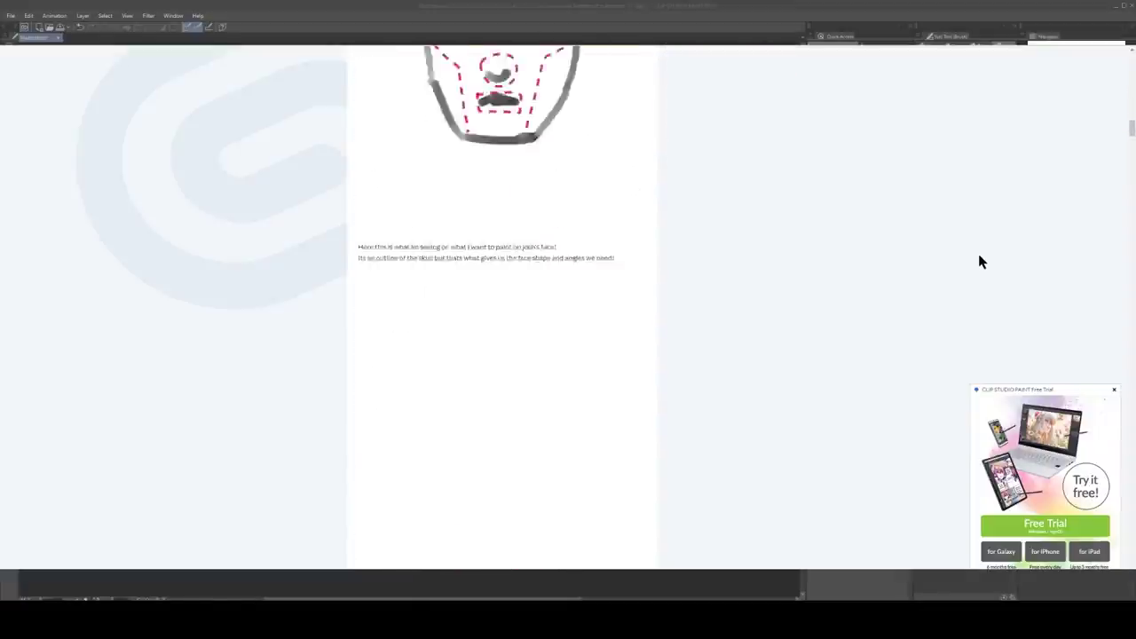
pyautogui.hotkey('alt', 'Left')
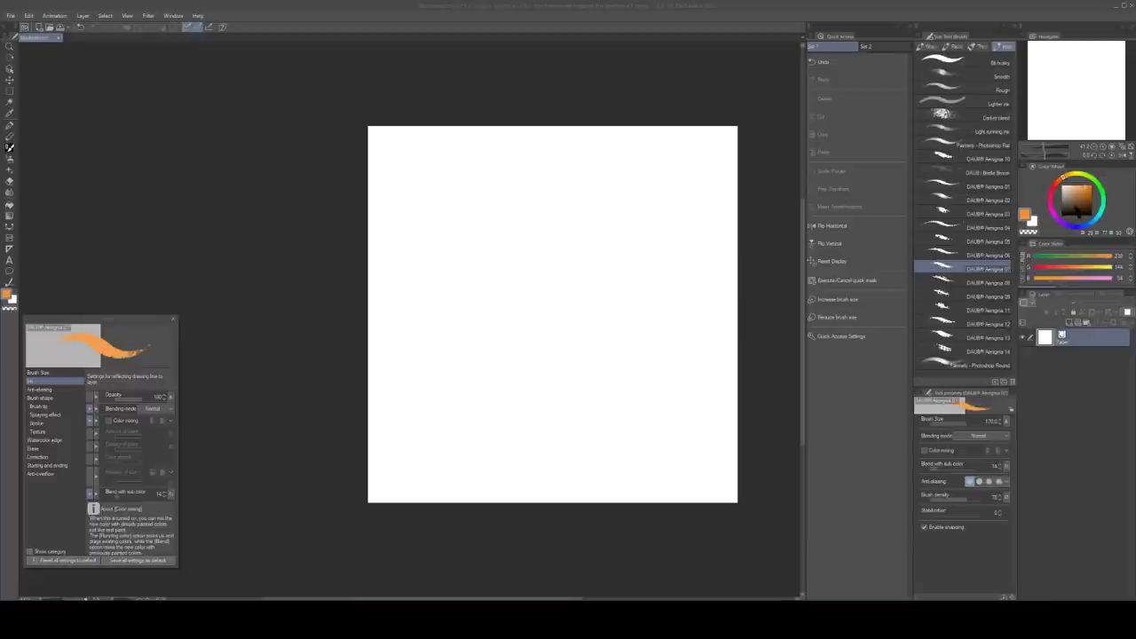
# Choose a dark brown, add a raster layer, and paint a zigzag across the middle of the canvas with the Hard airbrush
pyautogui.click(1082, 203)
pyautogui.hotkey('ctrl', 'shift', 'n')
pyautogui.press('b')
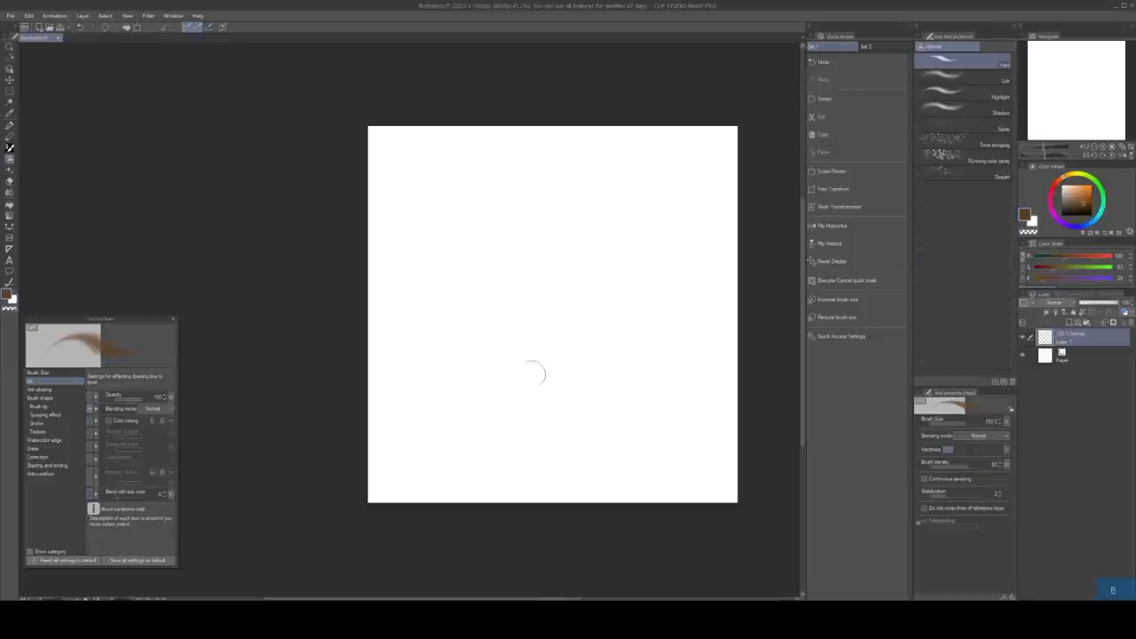
pyautogui.moveTo(506, 375)
pyautogui.mouseDown()
pyautogui.moveTo(607, 262)
pyautogui.moveTo(641, 277)
pyautogui.moveTo(645, 314)
pyautogui.moveTo(690, 269)
pyautogui.moveTo(692, 241)
pyautogui.mouseUp()
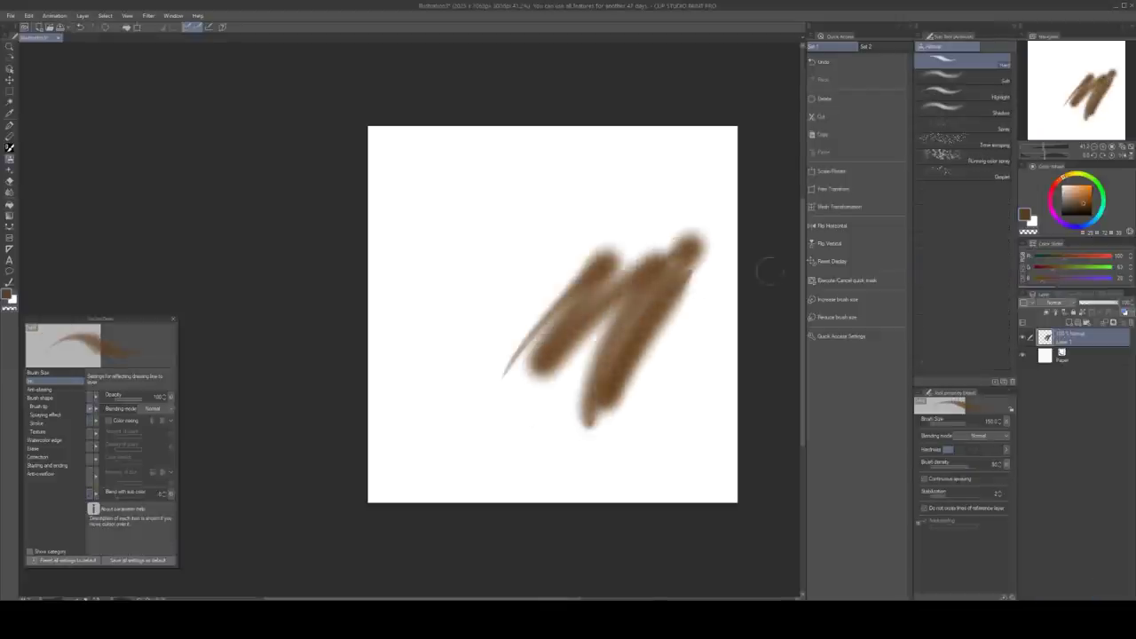
# Paint over the brown zigzag with broad strokes of the DAUB Aenigma 10 brush
pyautogui.click(869, 46)
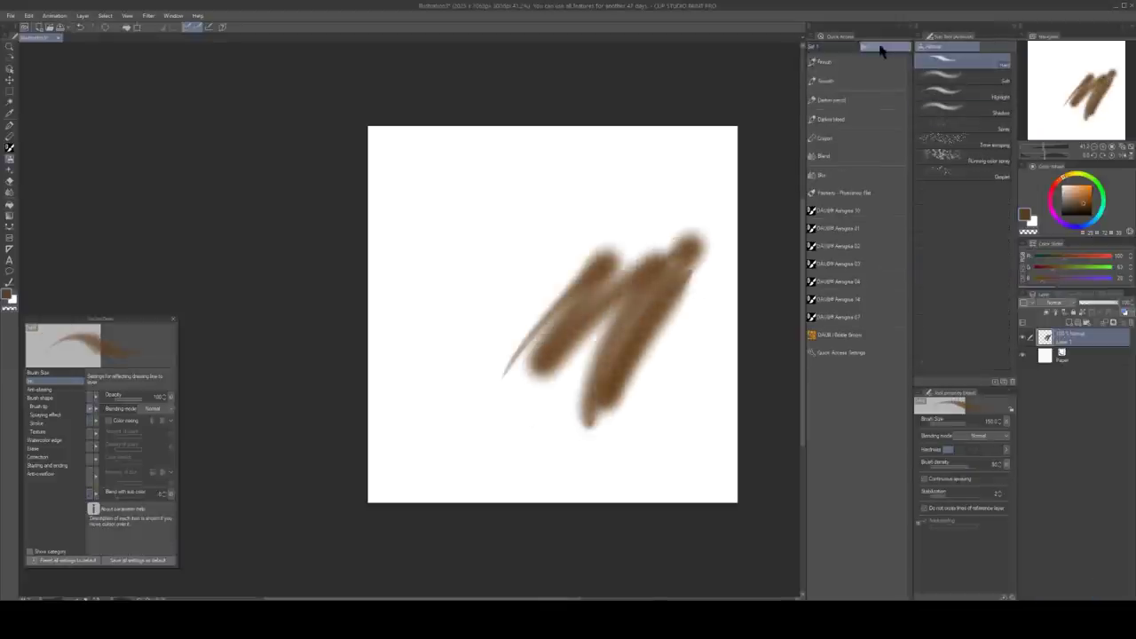
pyautogui.click(849, 217)
pyautogui.moveTo(611, 185)
pyautogui.mouseDown()
pyautogui.moveTo(579, 216)
pyautogui.moveTo(534, 288)
pyautogui.moveTo(577, 237)
pyautogui.moveTo(541, 364)
pyautogui.moveTo(637, 315)
pyautogui.moveTo(600, 355)
pyautogui.mouseUp()
# Enlarge the Vector eraser and erase a straight diagonal line through the brown paint
pyautogui.press('e')
pyautogui.press(']')
pyautogui.press(']')
pyautogui.press(']')
pyautogui.press(']')
pyautogui.press(']')
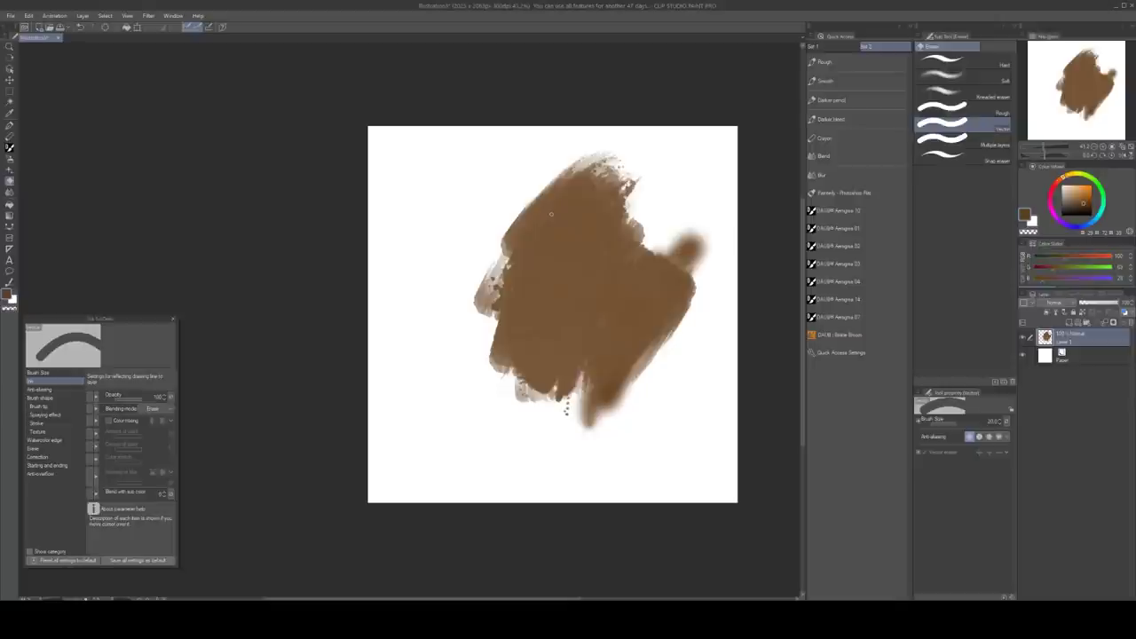
pyautogui.press(']')
pyautogui.press(']')
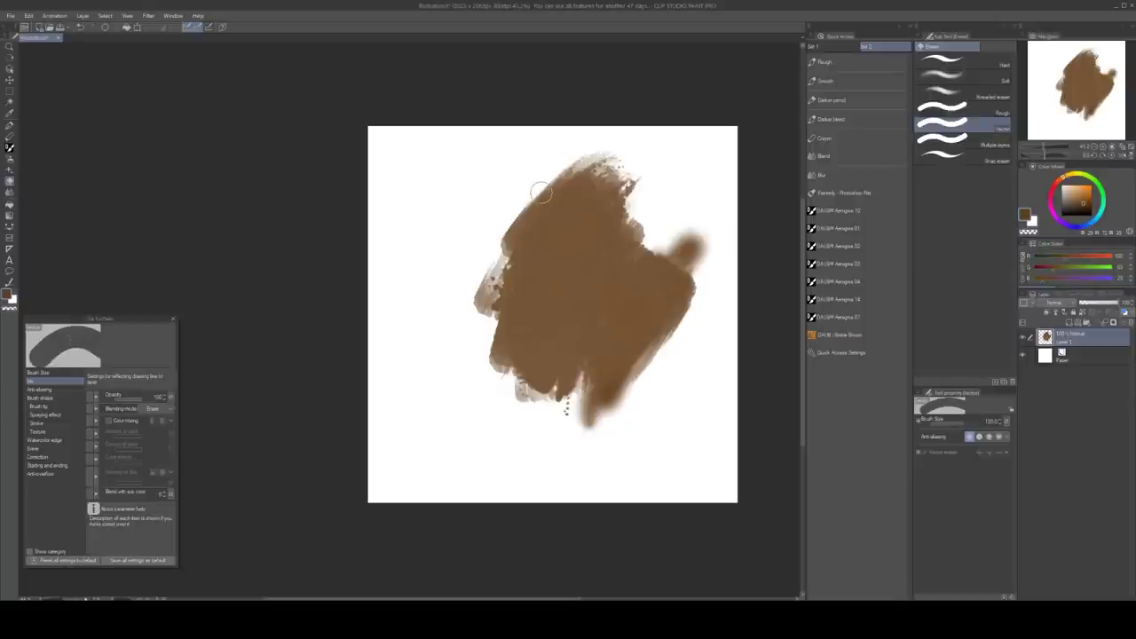
pyautogui.moveTo(541, 186); pyautogui.dragTo(627, 344)
# Erase a textured patch from the middle of the brown paint using the DAUB Aenigma 10 brush with the transparent colour
pyautogui.press('b')
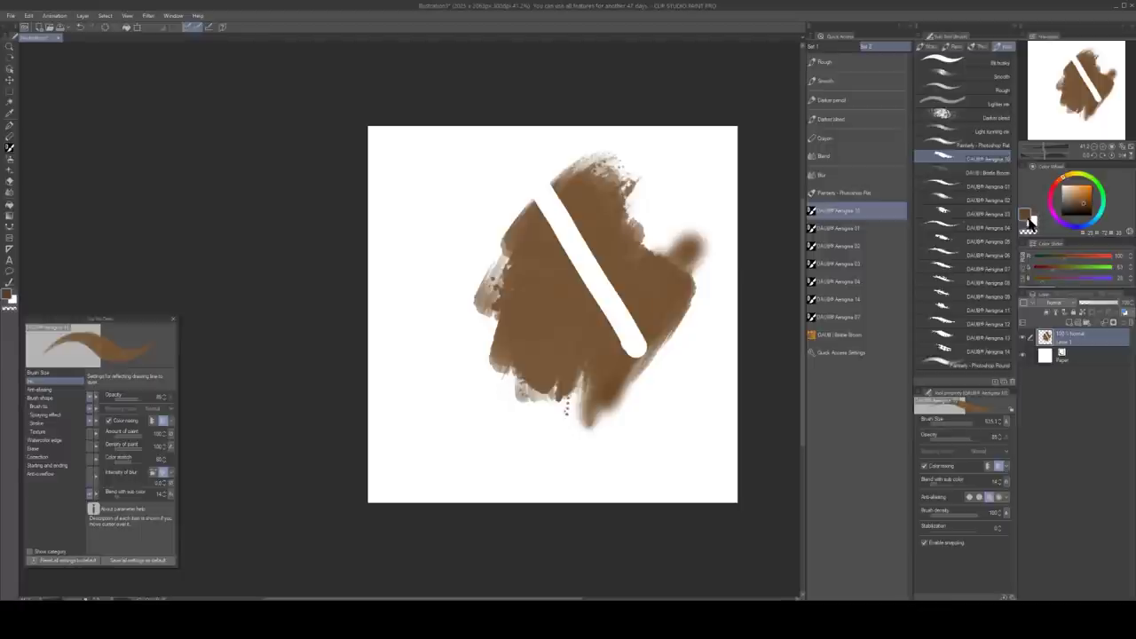
pyautogui.press('c')
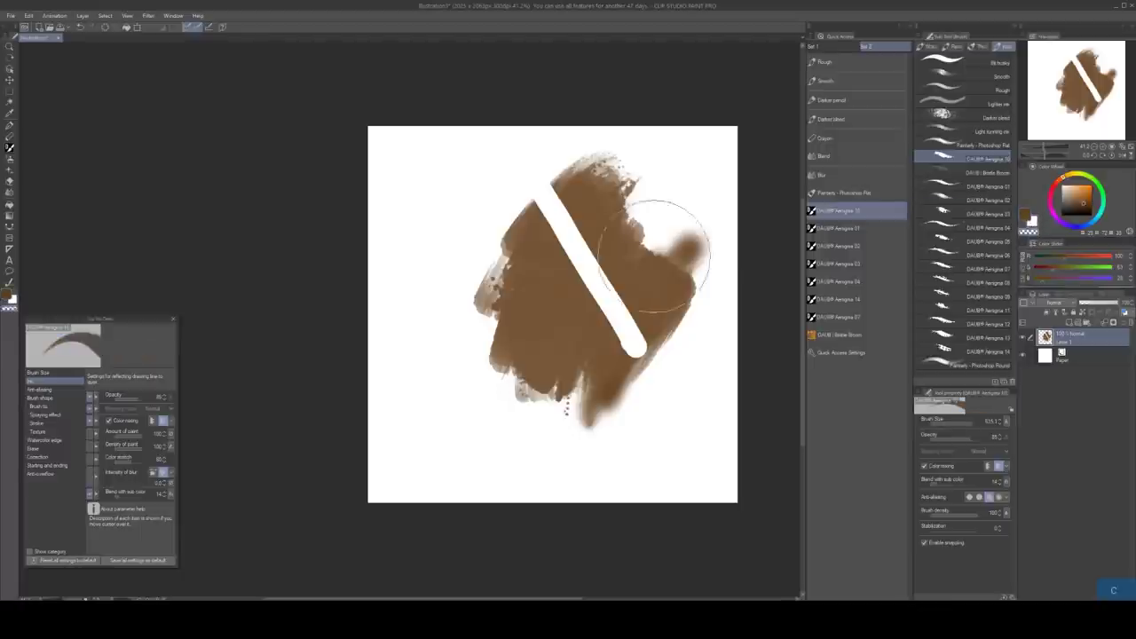
pyautogui.moveTo(654, 254)
pyautogui.mouseDown()
pyautogui.moveTo(629, 198)
pyautogui.moveTo(568, 337)
pyautogui.mouseUp()
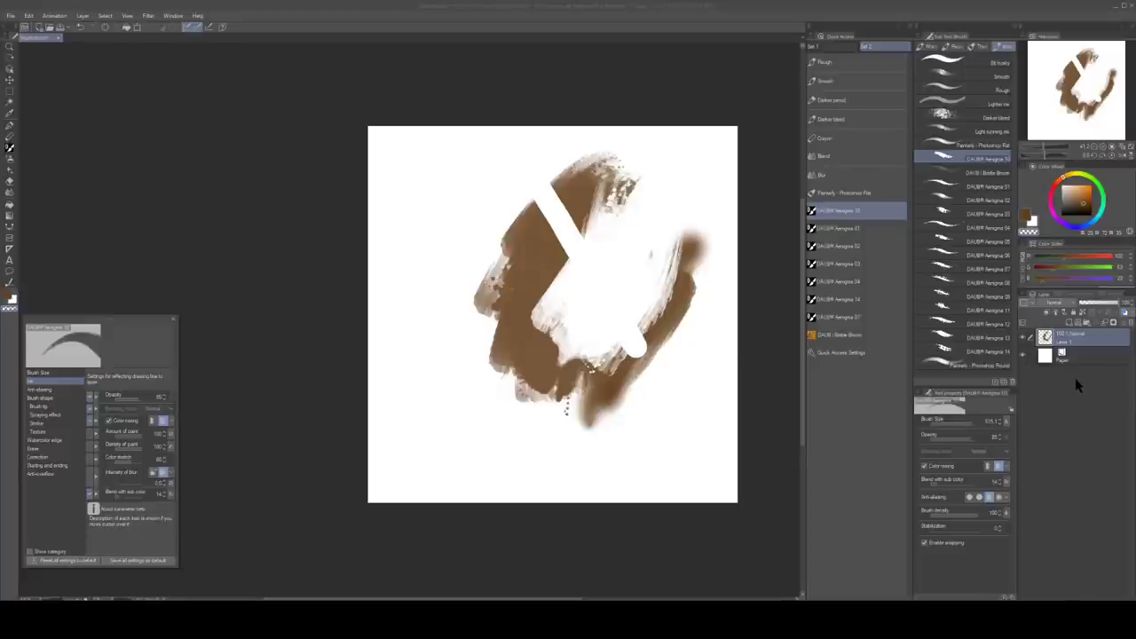
# Add a raster layer and a vector layer above the painted layer
pyautogui.click(1077, 322)
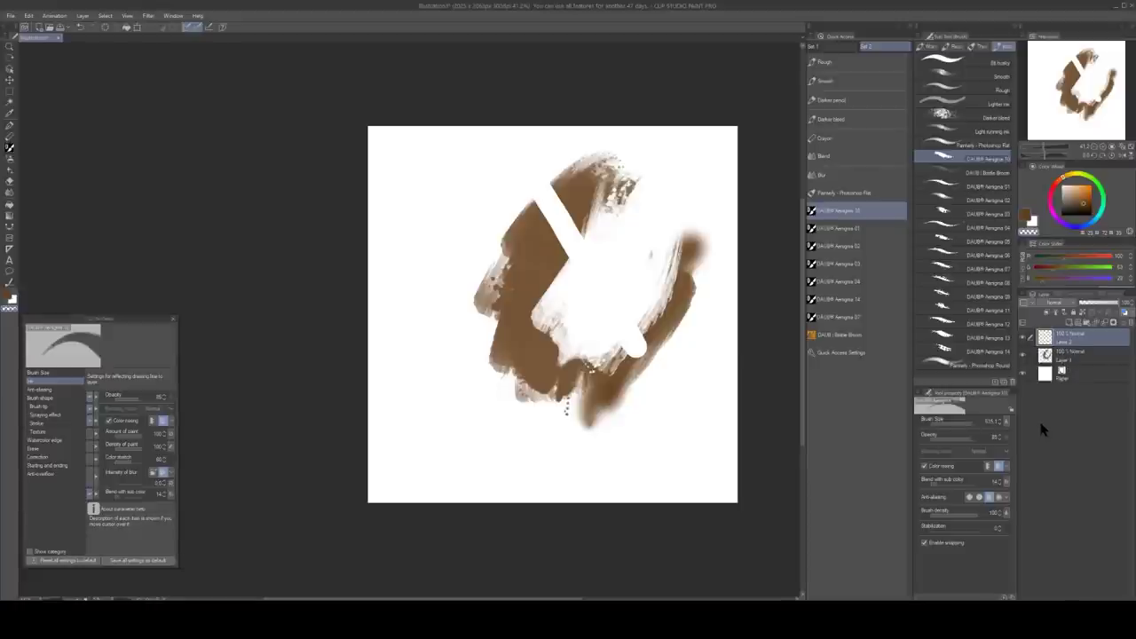
pyautogui.click(1081, 328)
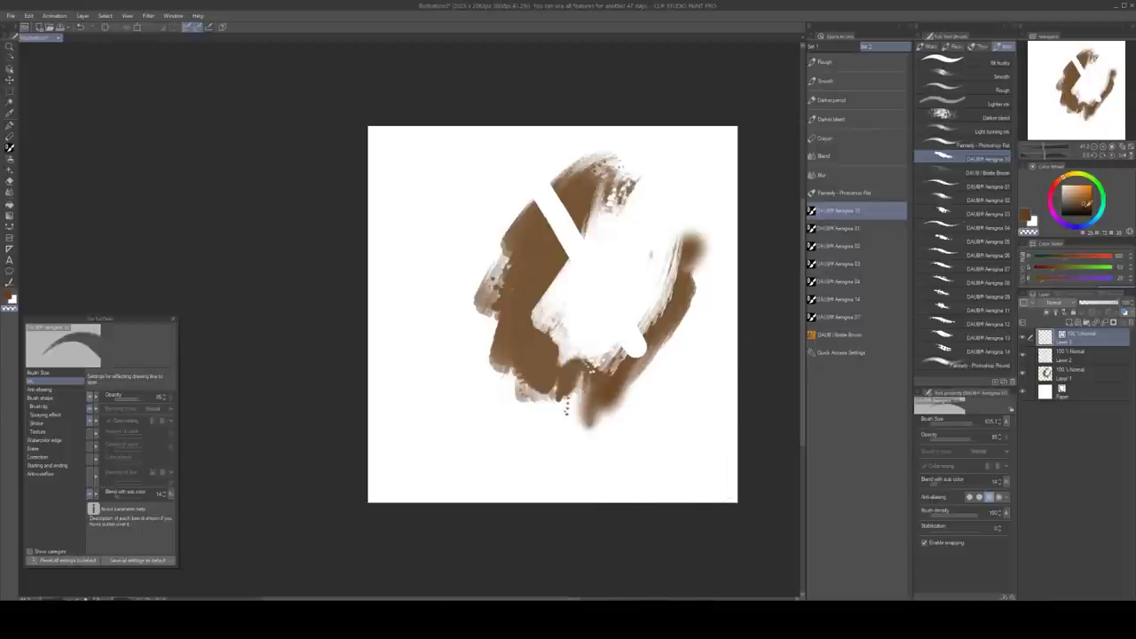
# Paint a darker brown DAUB Aenigma 10 stroke beside the earlier paint on the vector layer and reshape it
pyautogui.click(1092, 204)
pyautogui.press('d')
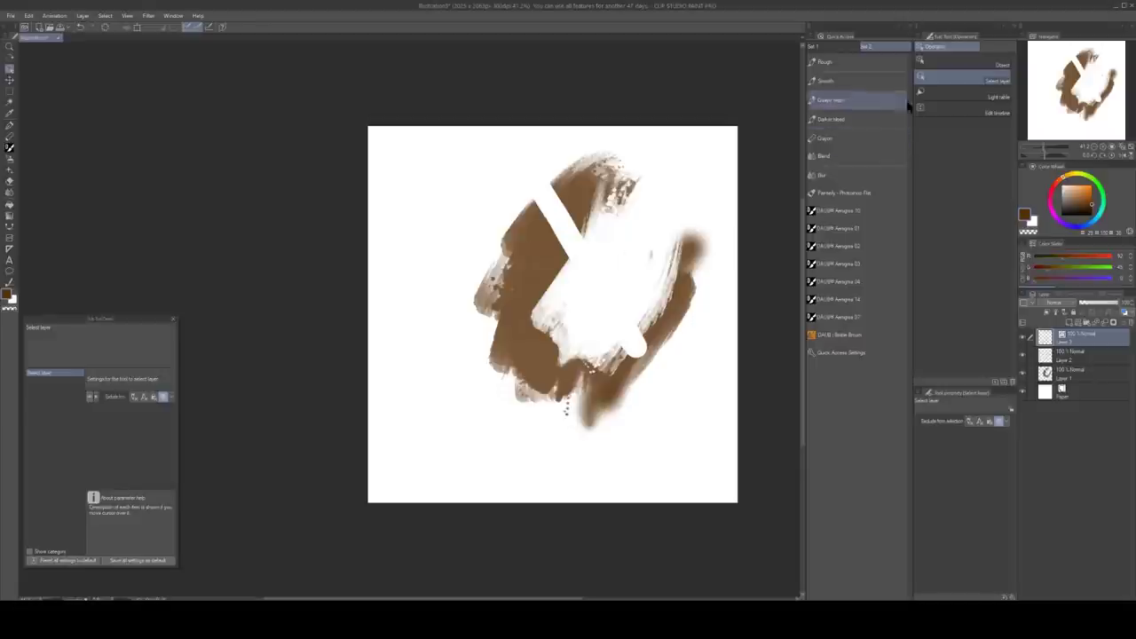
pyautogui.click(842, 46)
pyautogui.click(878, 47)
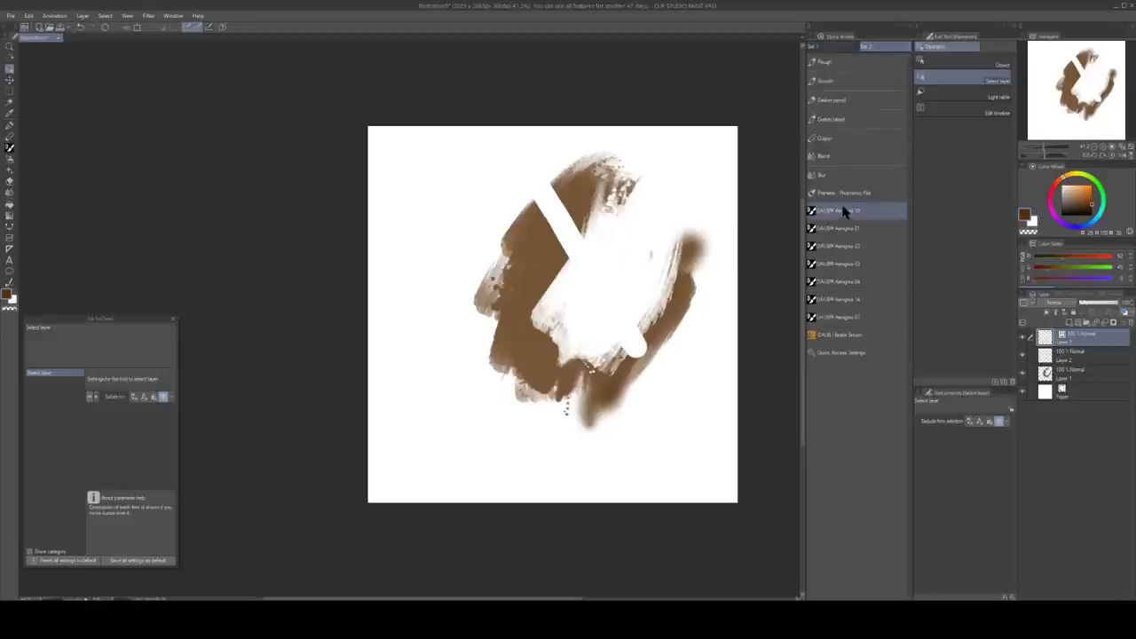
pyautogui.click(847, 210)
pyautogui.moveTo(428, 381)
pyautogui.mouseDown()
pyautogui.moveTo(427, 308)
pyautogui.moveTo(456, 226)
pyautogui.mouseUp()
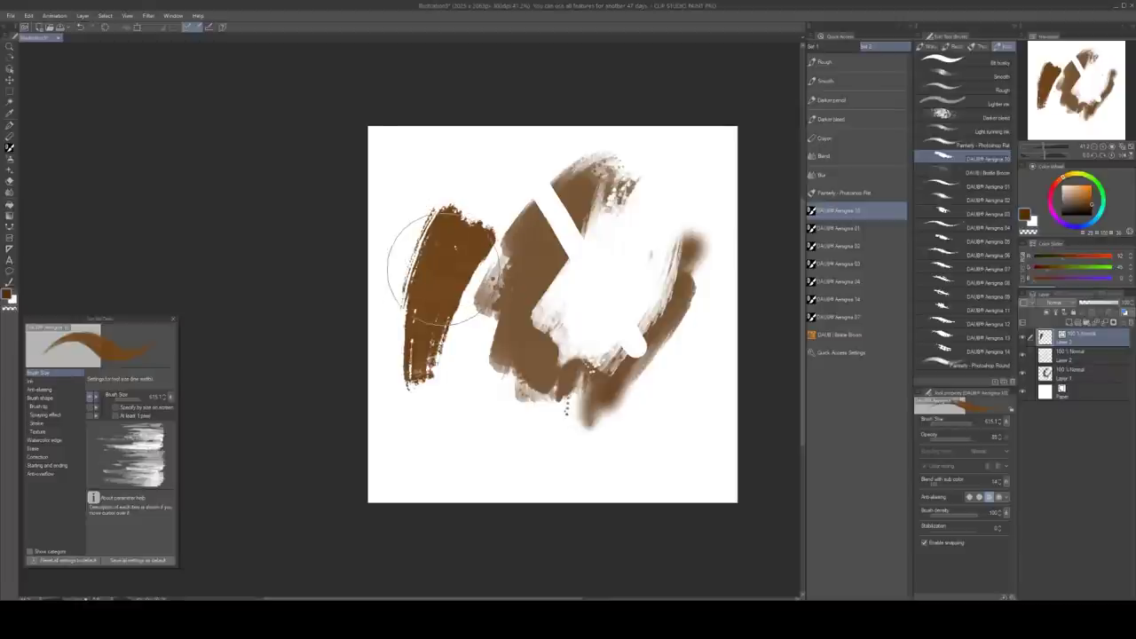
pyautogui.moveTo(453, 269)
pyautogui.mouseDown()
pyautogui.moveTo(467, 275)
pyautogui.moveTo(476, 253)
pyautogui.moveTo(442, 277)
pyautogui.moveTo(453, 294)
pyautogui.mouseUp()
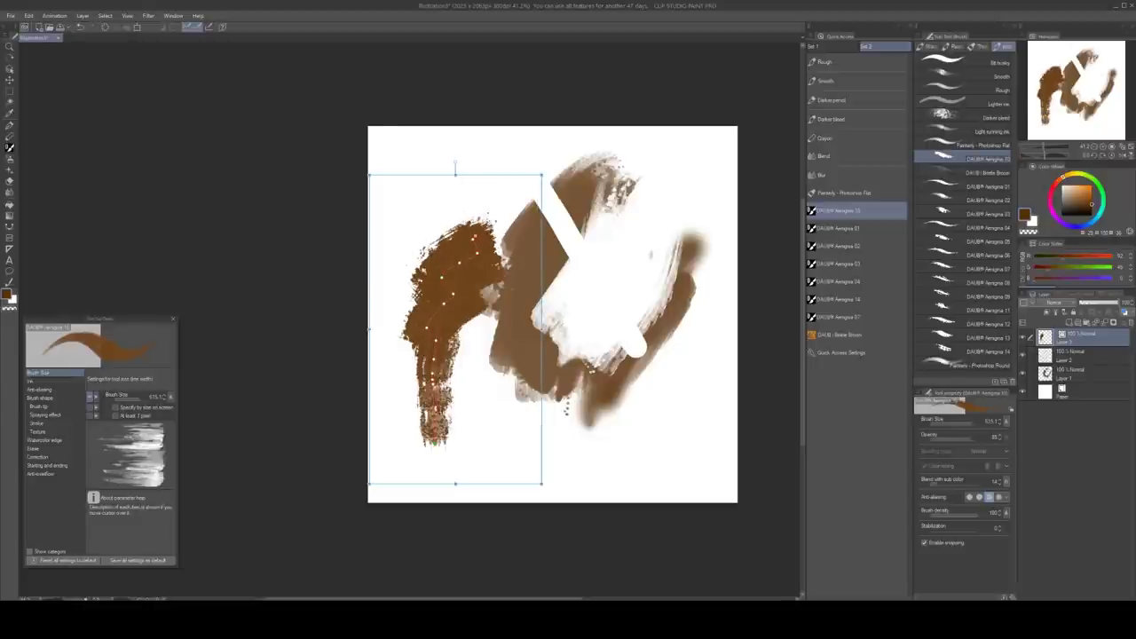
pyautogui.press('Return')
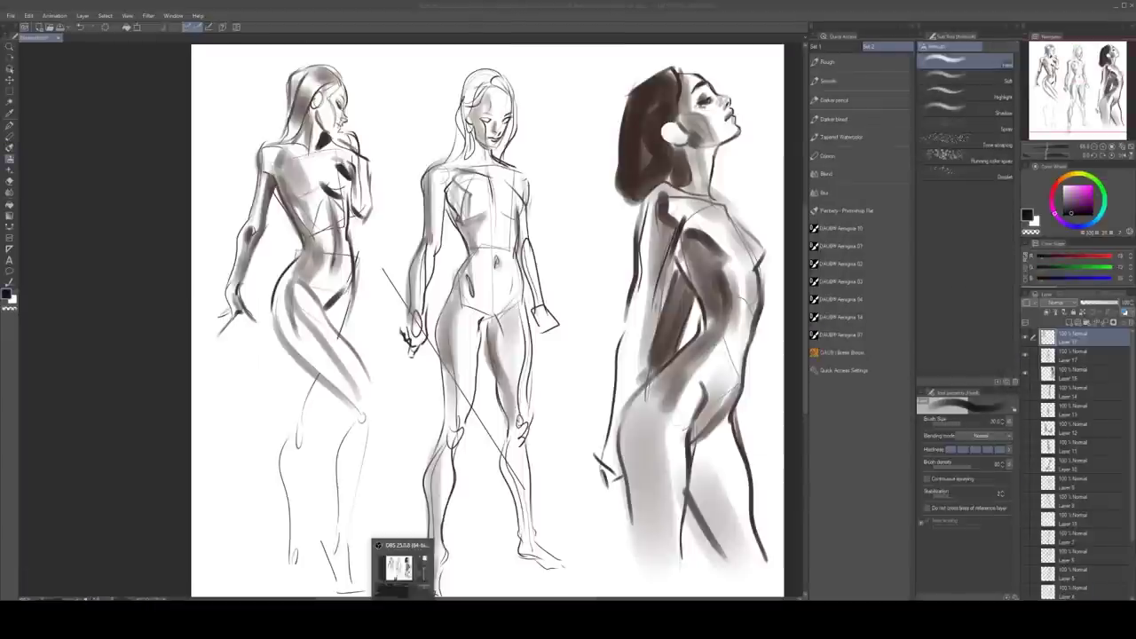
# Add a raster layer above the others and select the layer holding the painted figures
pyautogui.click(599, 398)
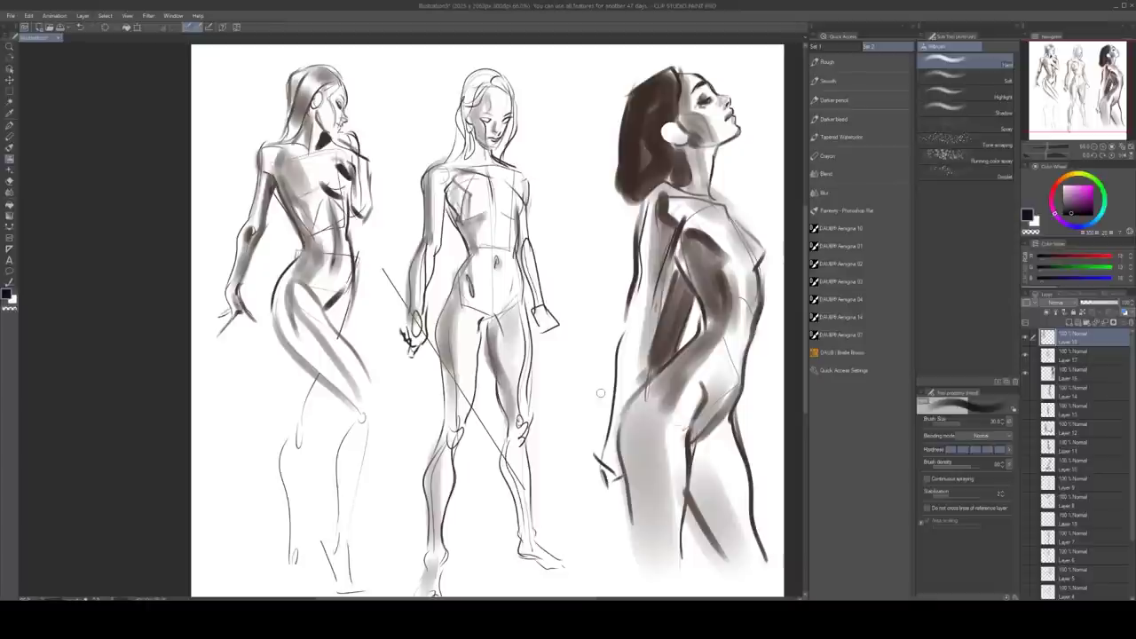
pyautogui.hotkey('ctrl', 'alt', '1')
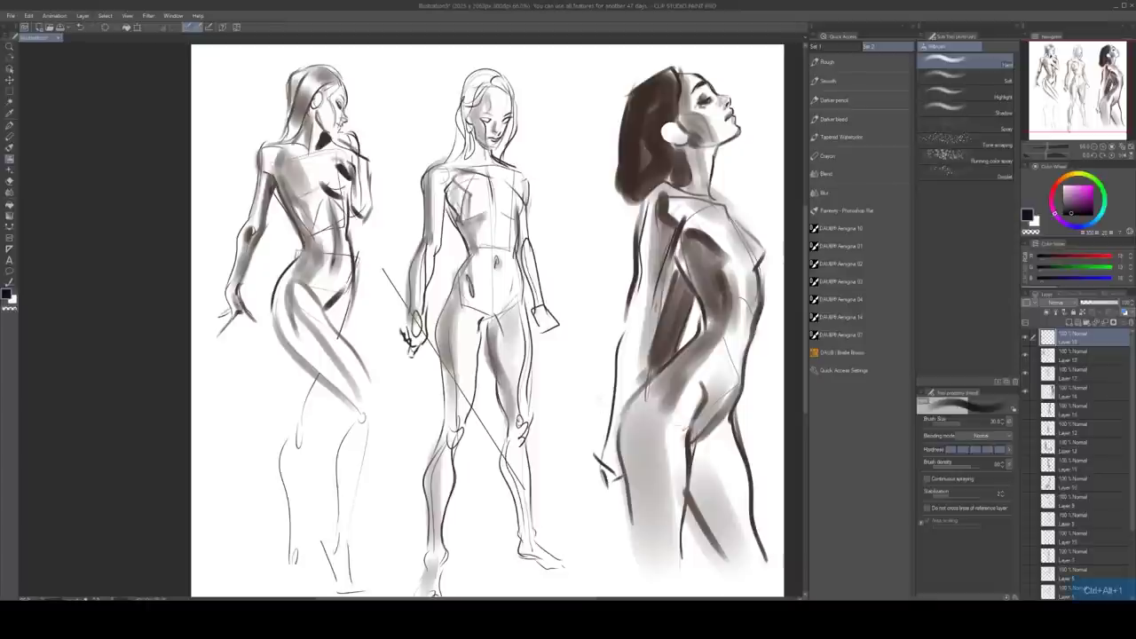
pyautogui.click(1085, 392)
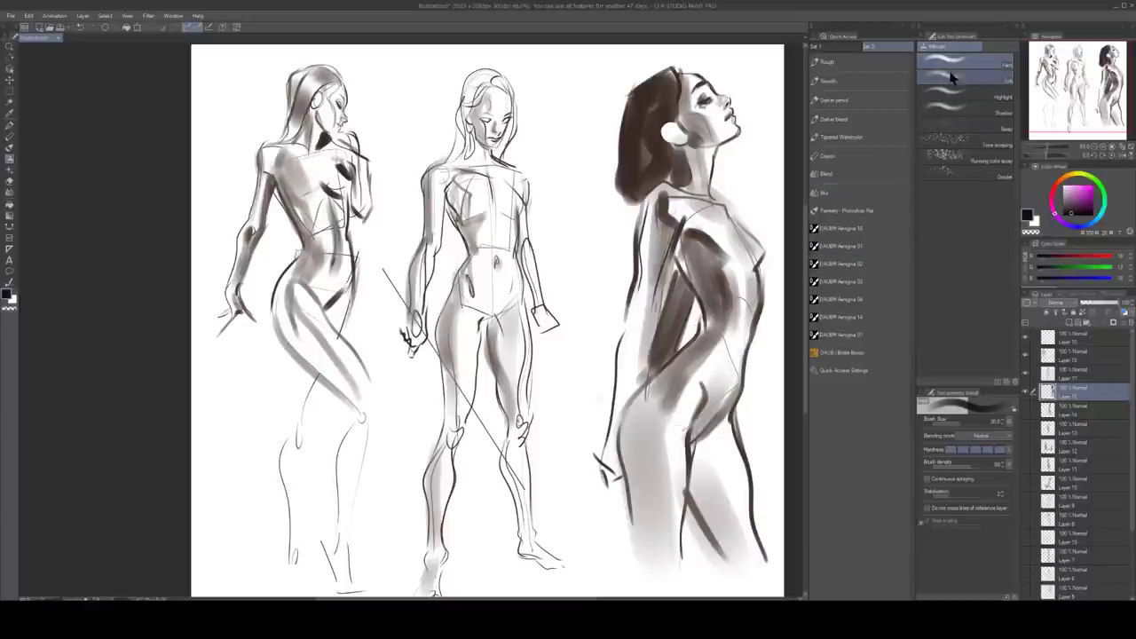
# Enlarge the Painterly - Photoshop Round brush and blend sampled tones over the middle of the profile figure's torso
pyautogui.press('b')
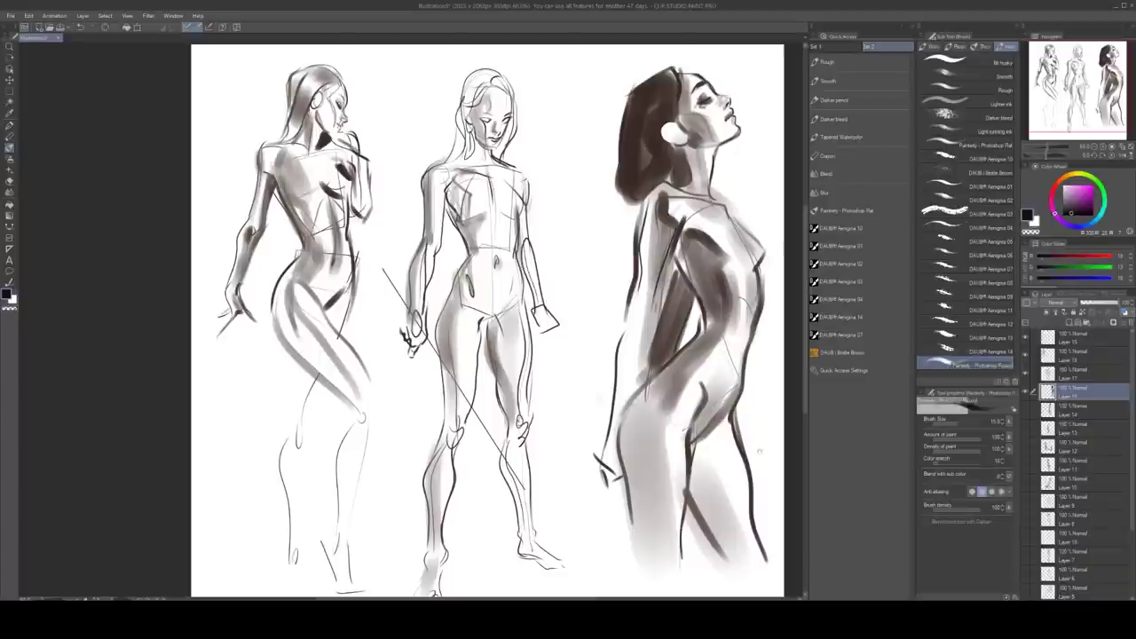
pyautogui.press(']')
pyautogui.press(']')
pyautogui.press(']')
pyautogui.press(']')
pyautogui.press(']')
pyautogui.press(']')
pyautogui.press(']')
pyautogui.keyDown('alt'); pyautogui.click(720, 300); pyautogui.keyUp('alt')
pyautogui.moveTo(712, 316)
pyautogui.mouseDown()
pyautogui.moveTo(711, 240)
pyautogui.moveTo(733, 263)
pyautogui.moveTo(706, 254)
pyautogui.moveTo(729, 340)
pyautogui.mouseUp()
pyautogui.keyDown('alt'); pyautogui.click(716, 308); pyautogui.keyUp('alt')
# Blend sampled tones along the front edge of the profile figure's torso down to the waist
pyautogui.moveTo(745, 286)
pyautogui.mouseDown()
pyautogui.moveTo(750, 341)
pyautogui.moveTo(733, 357)
pyautogui.mouseUp()
pyautogui.keyDown('alt'); pyautogui.click(745, 327); pyautogui.keyUp('alt')
pyautogui.keyDown('alt'); pyautogui.click(736, 369); pyautogui.keyUp('alt')
pyautogui.moveTo(748, 287); pyautogui.dragTo(745, 325)
pyautogui.moveTo(730, 381); pyautogui.dragTo(743, 388)
# Adjust the brush size and soften the shading down the centre of the profile figure's torso with sampled tones
pyautogui.press(']')
pyautogui.moveTo(717, 305)
pyautogui.mouseDown()
pyautogui.moveTo(748, 317)
pyautogui.moveTo(717, 307)
pyautogui.moveTo(695, 384)
pyautogui.moveTo(719, 322)
pyautogui.moveTo(685, 250)
pyautogui.moveTo(701, 246)
pyautogui.moveTo(716, 276)
pyautogui.mouseUp()
pyautogui.keyDown('alt'); pyautogui.click(715, 293); pyautogui.keyUp('alt')
pyautogui.press('[')
pyautogui.press('[')
pyautogui.keyDown('alt'); pyautogui.click(710, 353); pyautogui.keyUp('alt')
pyautogui.press('[')
# Shade the profile figure's shoulder and upper arm with a sampled grey-brown tone using the Painterly - Photoshop Round brush
pyautogui.press('z')
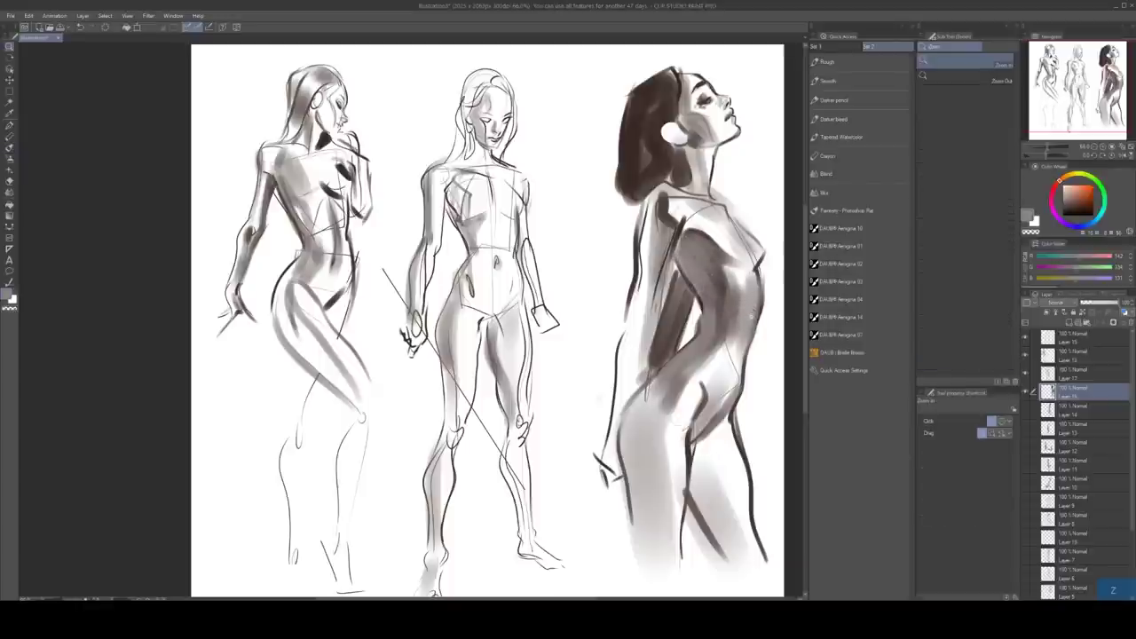
pyautogui.moveTo(747, 318)
pyautogui.mouseDown()
pyautogui.moveTo(652, 321)
pyautogui.moveTo(639, 336)
pyautogui.moveTo(750, 324)
pyautogui.mouseUp()
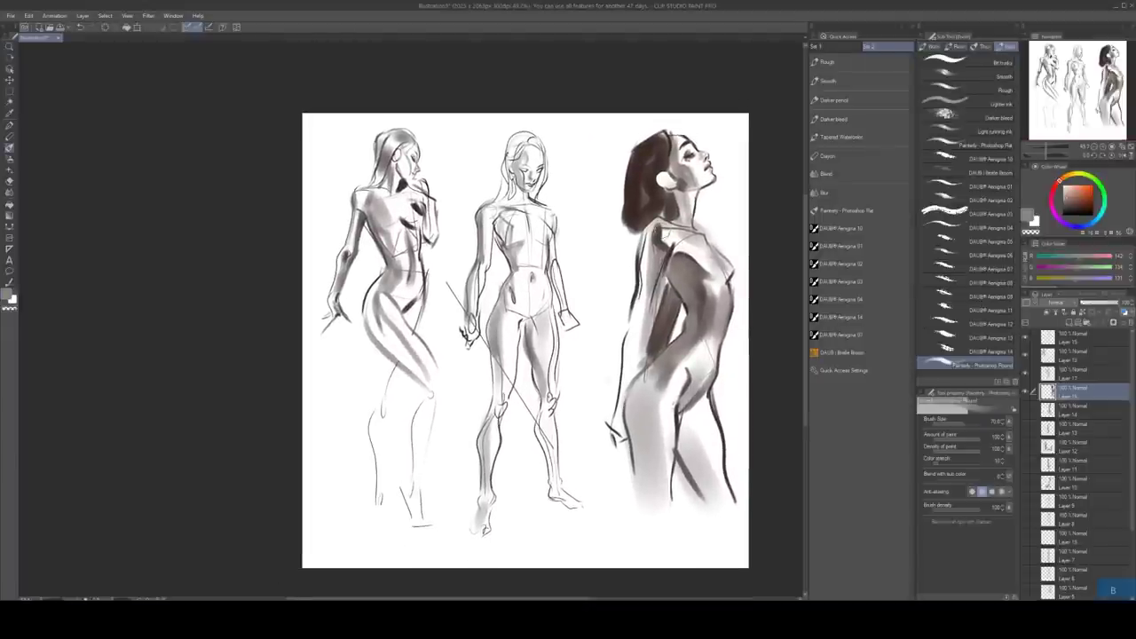
pyautogui.press('b')
pyautogui.keyDown('alt'); pyautogui.click(663, 245); pyautogui.keyUp('alt')
pyautogui.moveTo(653, 221); pyautogui.dragTo(650, 264)
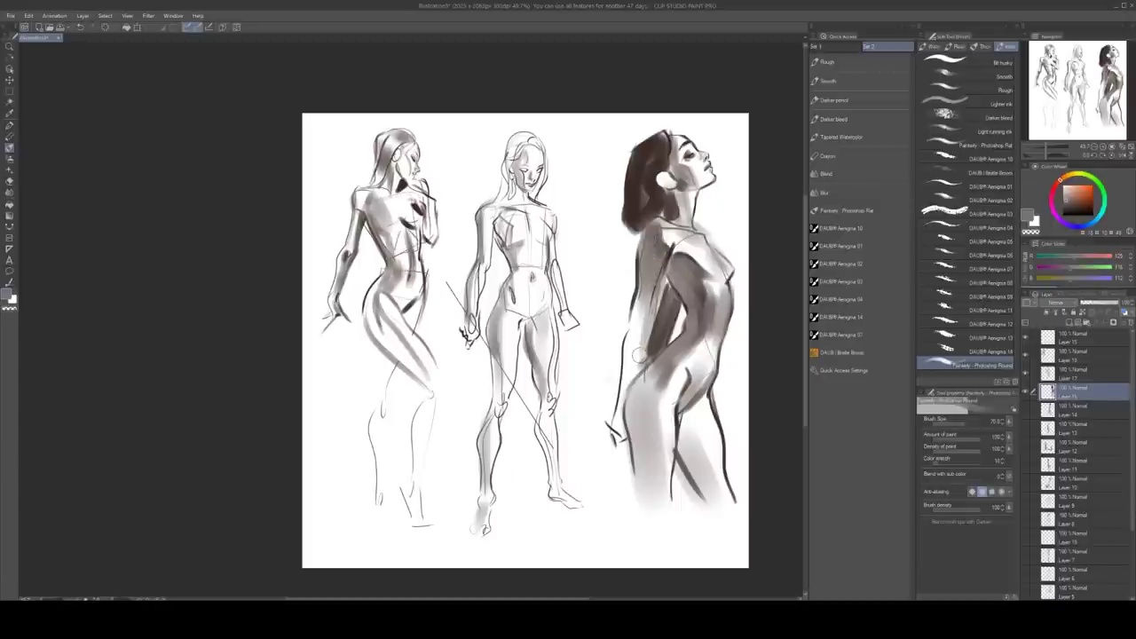
# Test DAUB Aenigma 07 and DAUB Aenigma 14 strokes in the space beside the profile figure, undoing each
pyautogui.click(967, 269)
pyautogui.moveTo(609, 187)
pyautogui.mouseDown()
pyautogui.moveTo(577, 279)
pyautogui.moveTo(579, 436)
pyautogui.mouseUp()
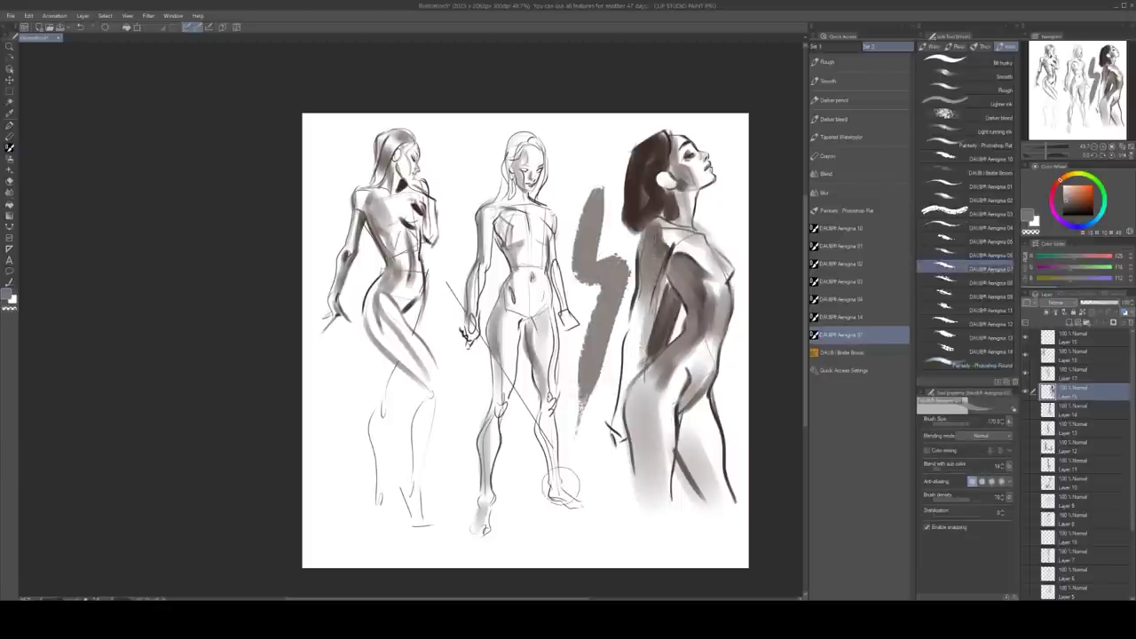
pyautogui.hotkey('ctrl', 'z')
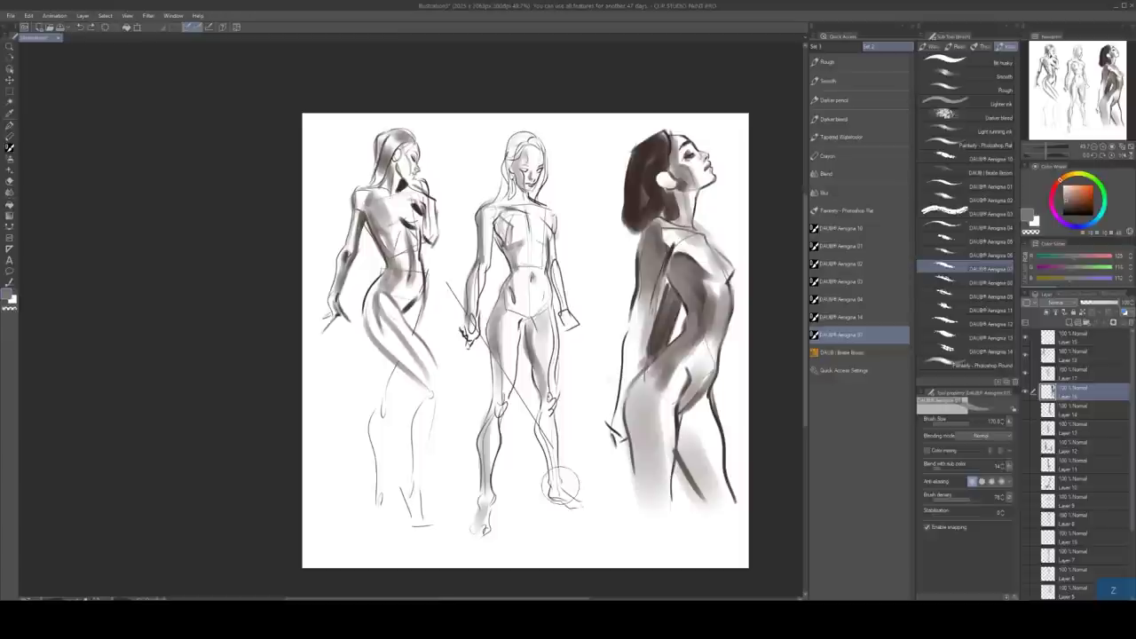
pyautogui.click(949, 349)
pyautogui.moveTo(589, 341)
pyautogui.mouseDown()
pyautogui.moveTo(596, 183)
pyautogui.moveTo(591, 205)
pyautogui.mouseUp()
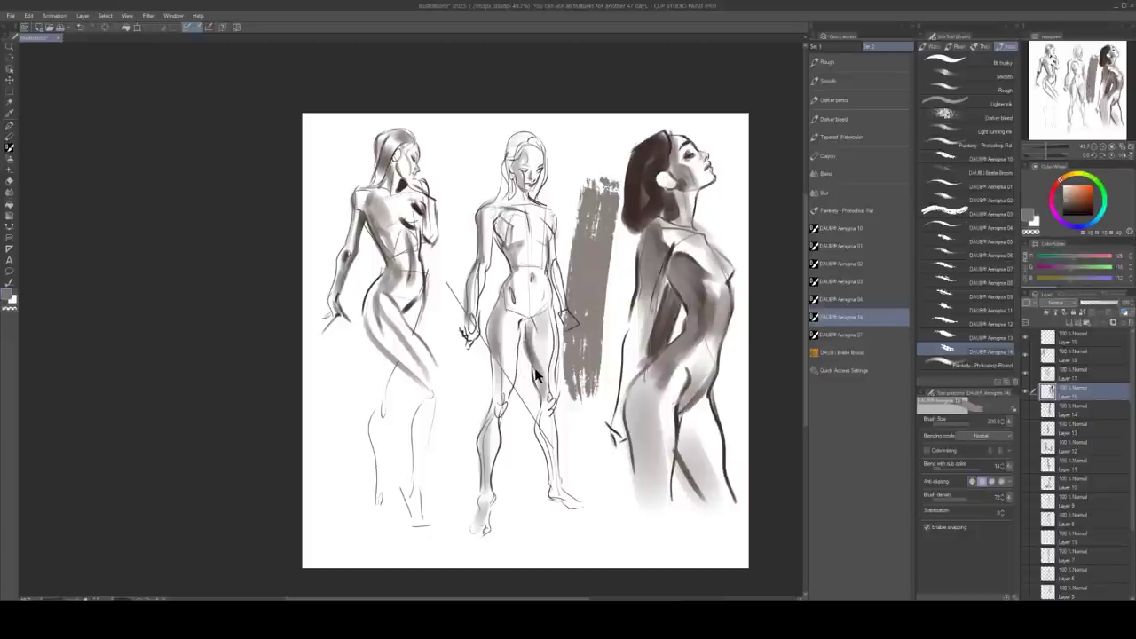
pyautogui.hotkey('ctrl', 'z')
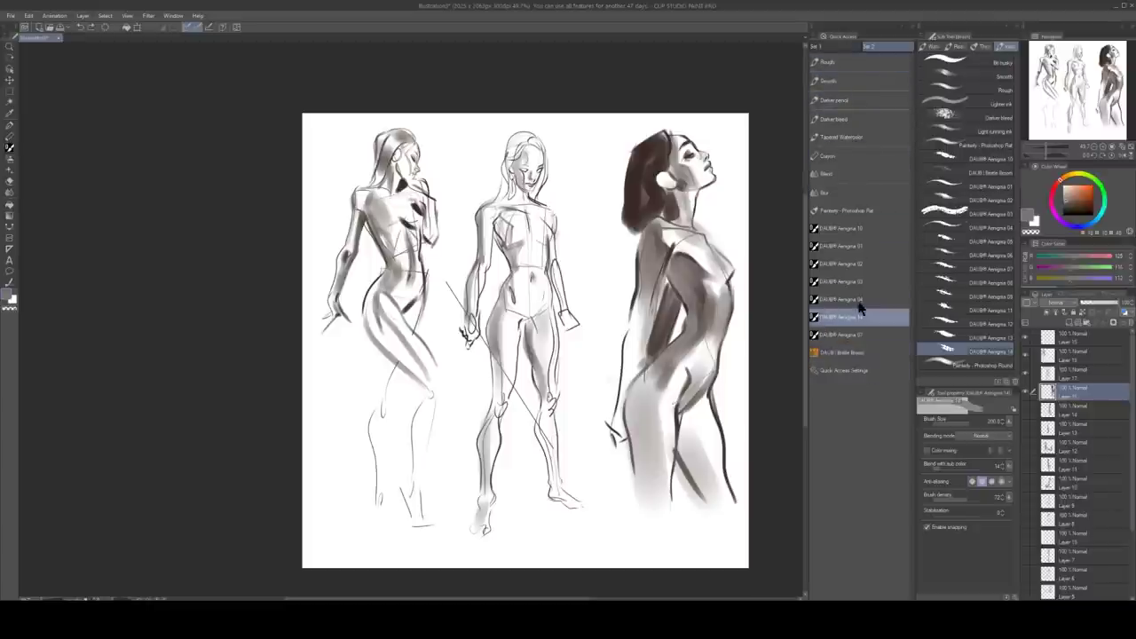
# Enlarge the Painterly - Photoshop Flat brush, test a stroke beside the middle figure, and undo it
pyautogui.click(868, 215)
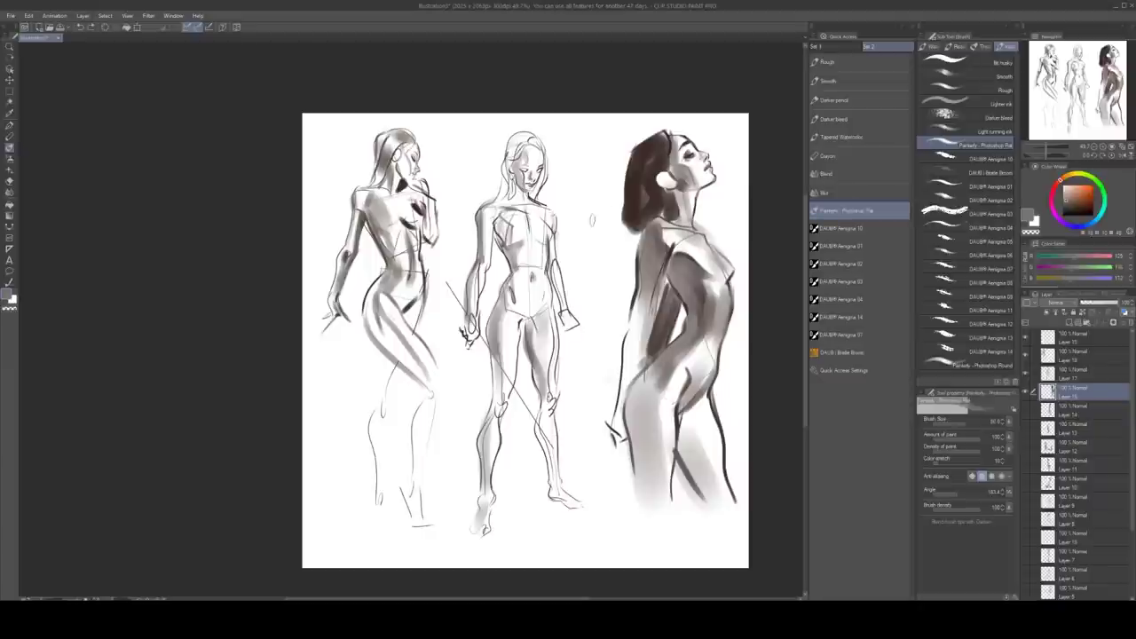
pyautogui.press(']')
pyautogui.press(']')
pyautogui.press(']')
pyautogui.press(']')
pyautogui.press(']')
pyautogui.press(']')
pyautogui.moveTo(593, 210)
pyautogui.mouseDown()
pyautogui.moveTo(583, 222)
pyautogui.moveTo(598, 245)
pyautogui.moveTo(564, 307)
pyautogui.moveTo(567, 339)
pyautogui.moveTo(629, 366)
pyautogui.moveTo(681, 362)
pyautogui.moveTo(723, 307)
pyautogui.moveTo(734, 232)
pyautogui.moveTo(665, 151)
pyautogui.moveTo(455, 159)
pyautogui.moveTo(433, 173)
pyautogui.moveTo(505, 257)
pyautogui.moveTo(555, 244)
pyautogui.moveTo(563, 173)
pyautogui.moveTo(497, 182)
pyautogui.moveTo(611, 160)
pyautogui.moveTo(543, 259)
pyautogui.mouseUp()
pyautogui.hotkey('ctrl', 'z')
pyautogui.hotkey('ctrl', 'z')
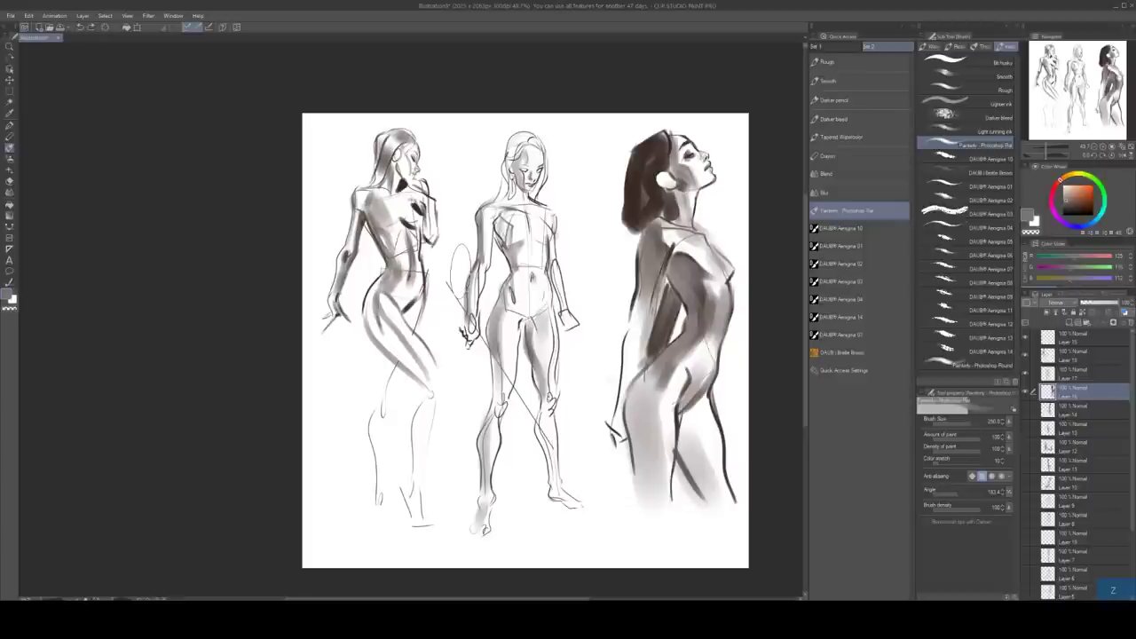
# Try a Painterly - Photoshop Flat stroke along the middle figure's arm and undo it
pyautogui.moveTo(489, 220); pyautogui.dragTo(468, 303)
pyautogui.hotkey('ctrl', 'z')
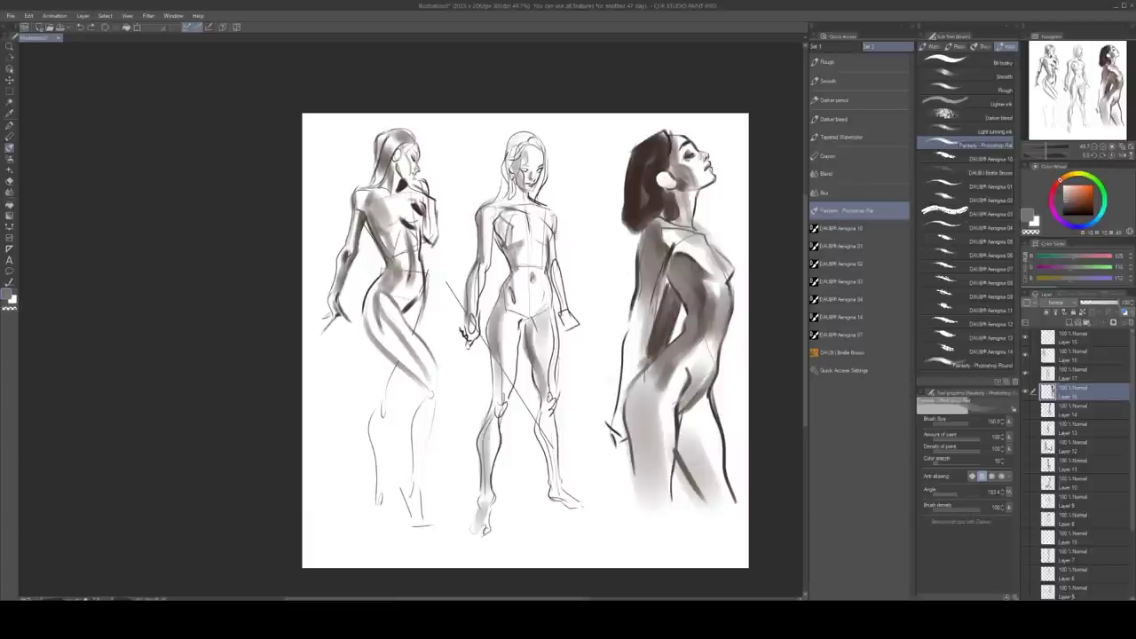
pyautogui.hotkey('ctrl', 'z')
pyautogui.hotkey('ctrl', 'z')
pyautogui.hotkey('ctrl', 'z')
# Cycle through the brush tools to Painterly - Photoshop Flat, test a grey-brown patch beside the middle figure's head, and undo it
pyautogui.press('b')
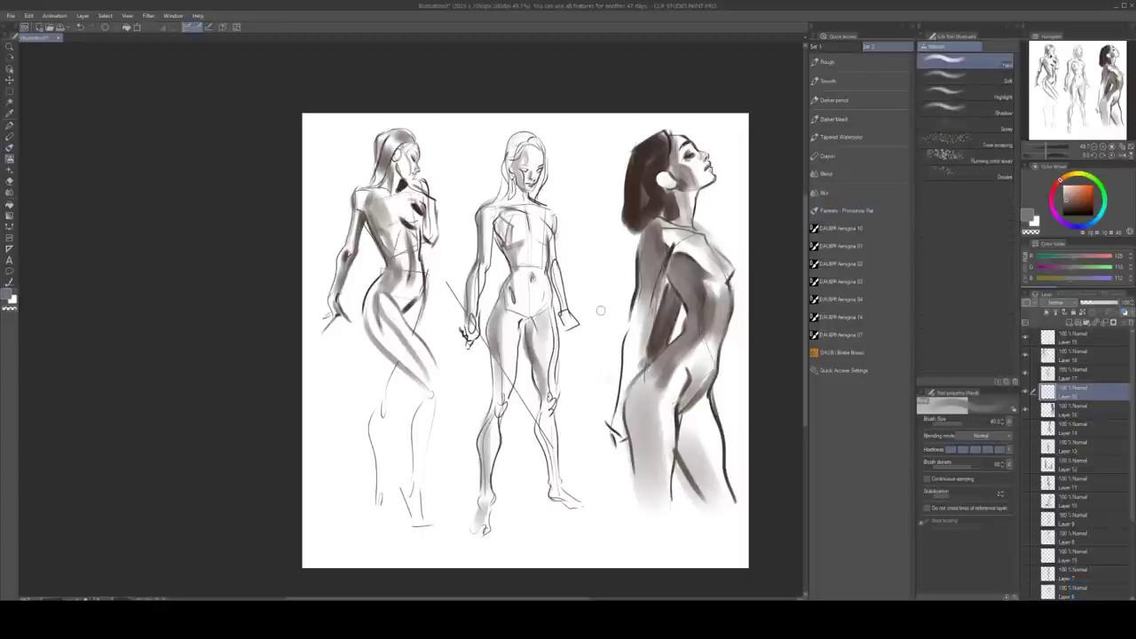
pyautogui.press('b')
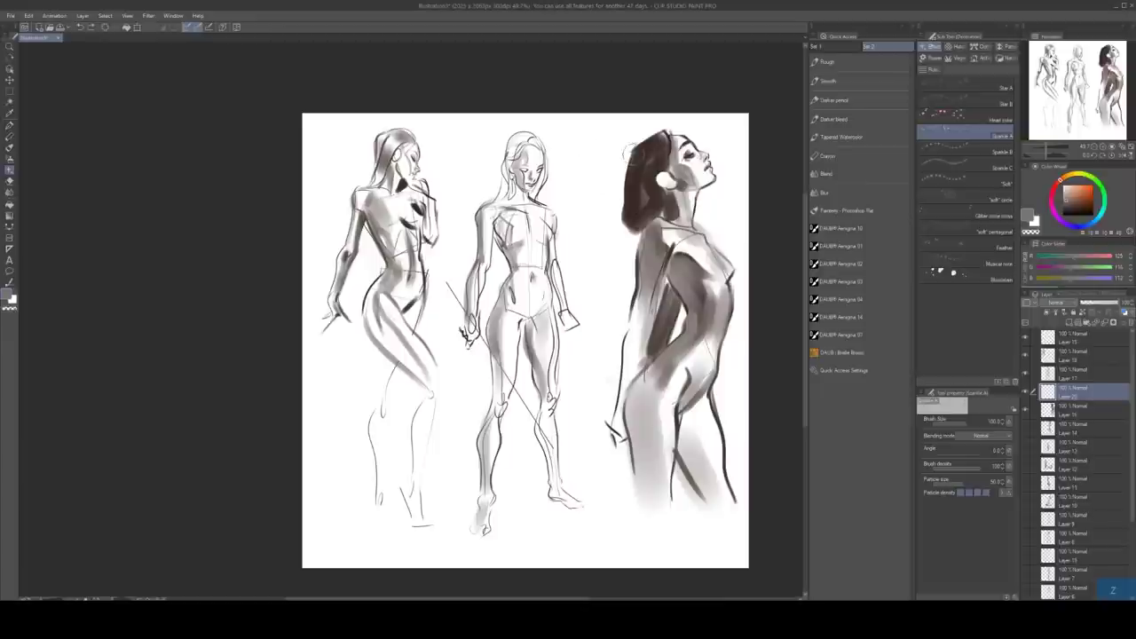
pyautogui.press('b')
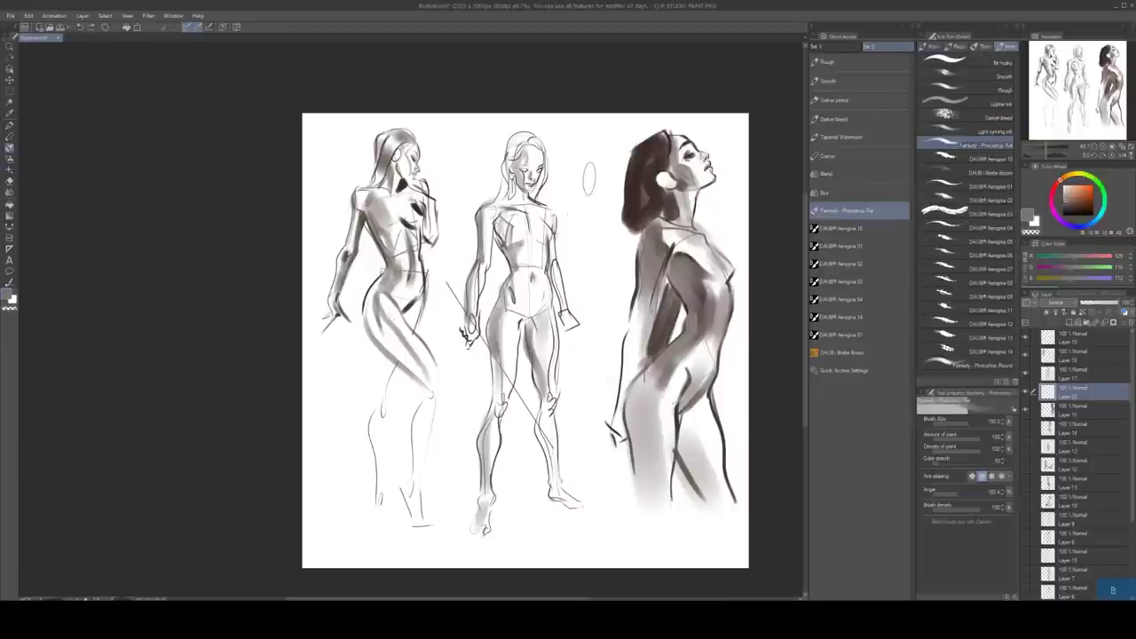
pyautogui.moveTo(592, 173); pyautogui.dragTo(582, 214)
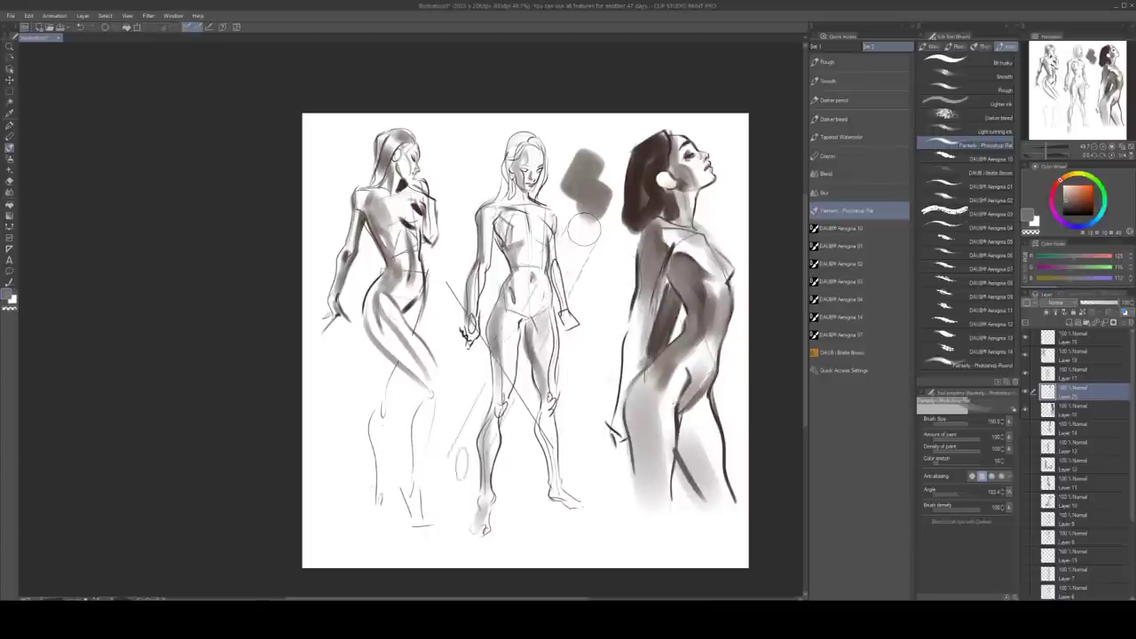
pyautogui.moveTo(729, 214); pyautogui.dragTo(574, 449)
pyautogui.hotkey('ctrl', 'z')
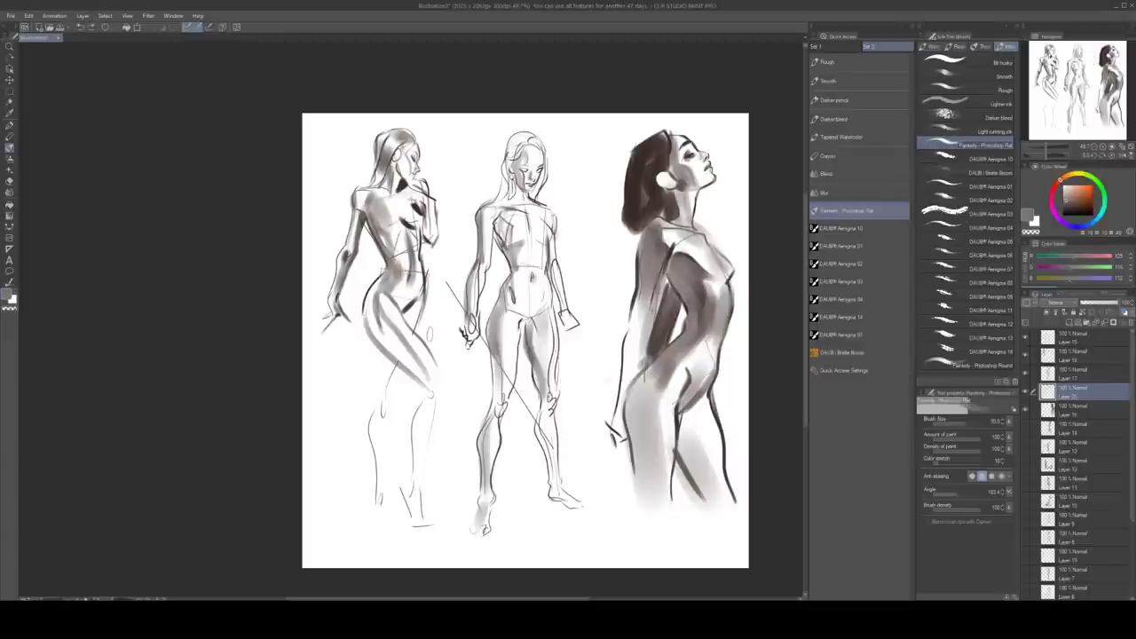
# Try straight diagonal Painterly - Photoshop Flat strokes across the middle figure and undo them
pyautogui.moveTo(431, 331); pyautogui.dragTo(604, 148)
pyautogui.hotkey('ctrl', 'z')
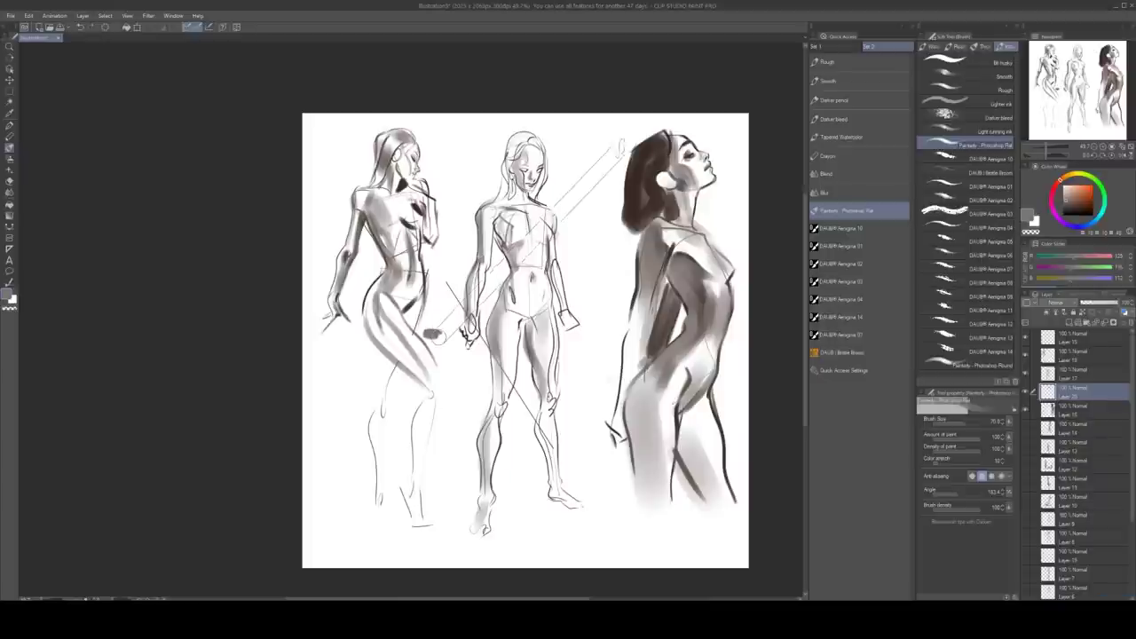
pyautogui.moveTo(595, 141); pyautogui.dragTo(600, 138)
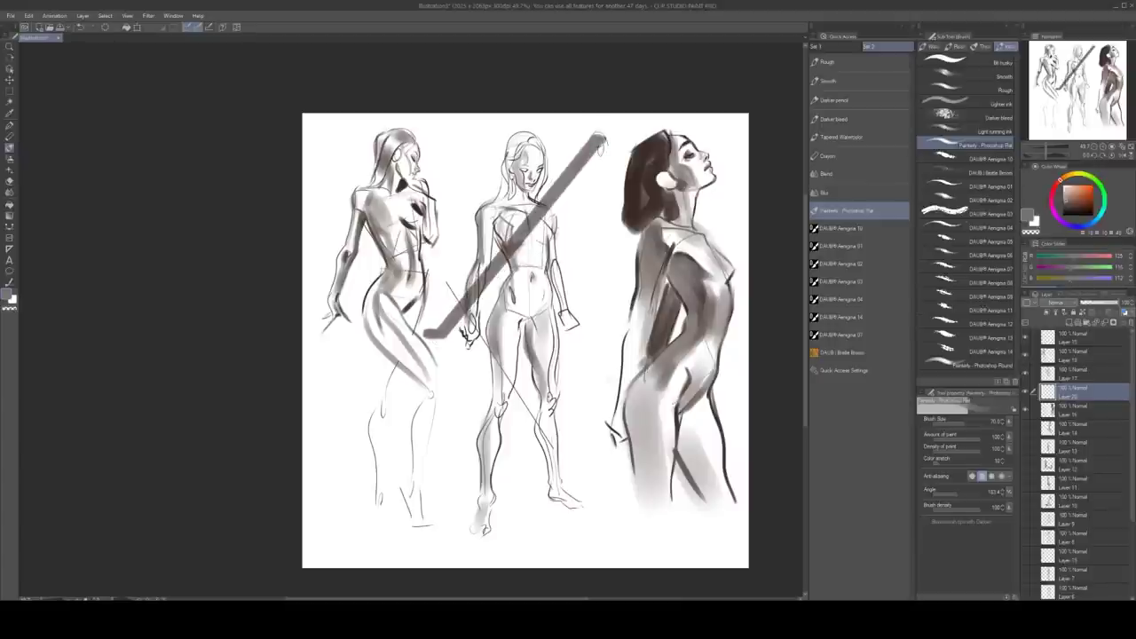
pyautogui.moveTo(435, 330)
pyautogui.mouseDown()
pyautogui.moveTo(602, 142)
pyautogui.moveTo(586, 252)
pyautogui.mouseUp()
pyautogui.hotkey('ctrl', 'z')
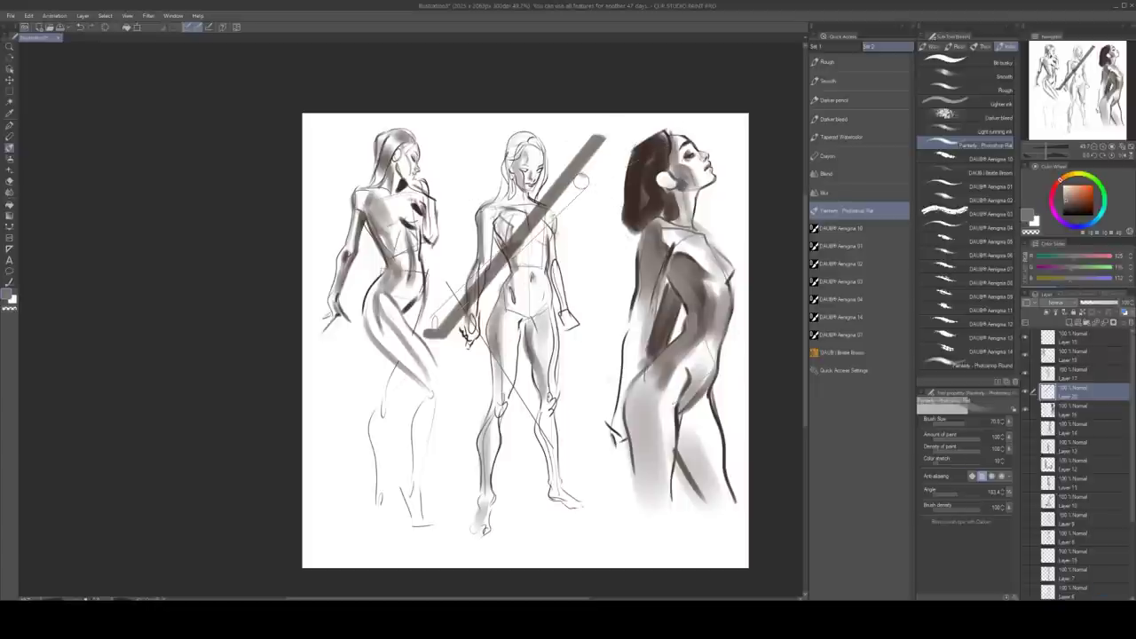
pyautogui.hotkey('ctrl', 'z')
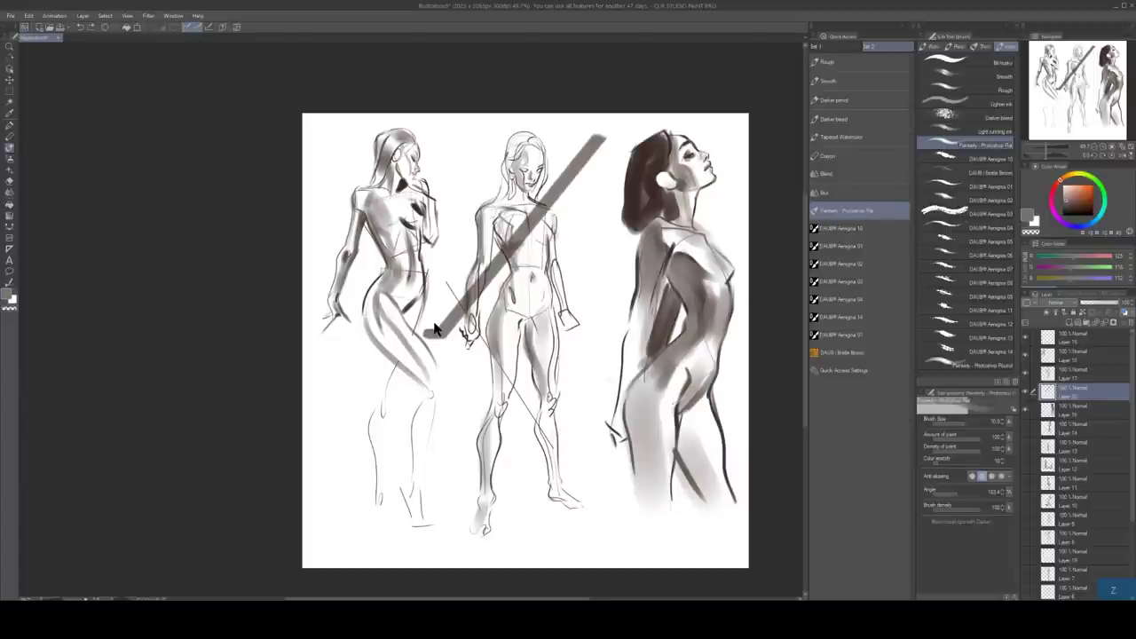
pyautogui.hotkey('ctrl', 'z')
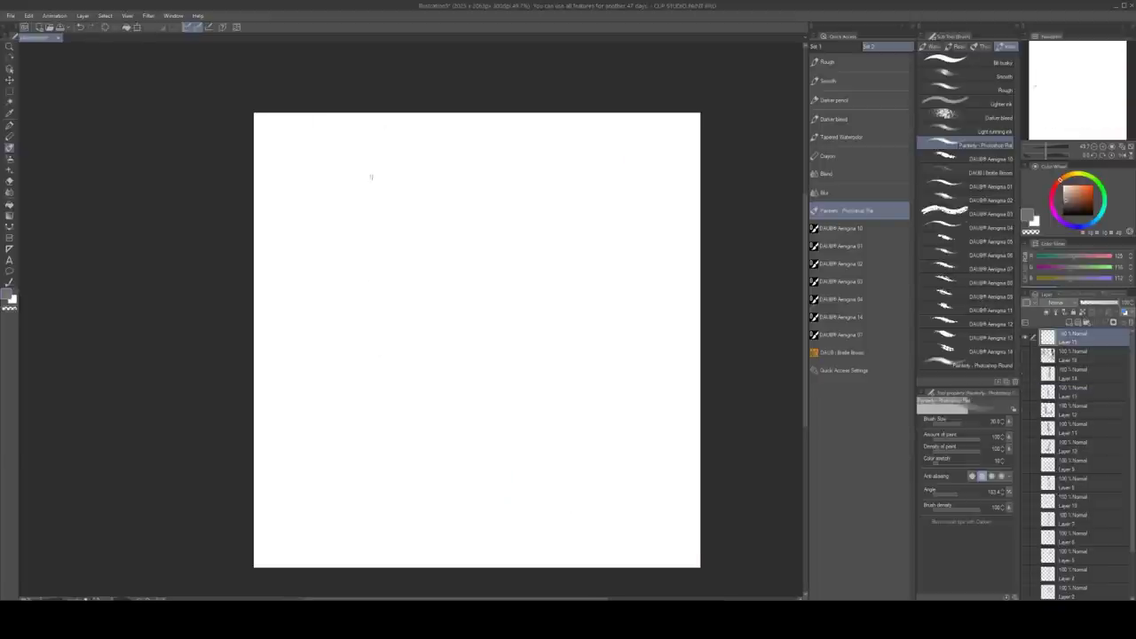
# Handwrite the list entries "BRUSHES" and "BLENDING" on the blank canvas with the Painterly - Photoshop Flat brush
pyautogui.moveTo(371, 177); pyautogui.dragTo(364, 237)
pyautogui.moveTo(405, 189); pyautogui.dragTo(423, 226)
pyautogui.moveTo(422, 194)
pyautogui.mouseDown()
pyautogui.moveTo(439, 195)
pyautogui.moveTo(443, 224)
pyautogui.mouseUp()
pyautogui.moveTo(462, 196)
pyautogui.mouseDown()
pyautogui.moveTo(450, 227)
pyautogui.moveTo(467, 221)
pyautogui.mouseUp()
pyautogui.moveTo(468, 209); pyautogui.dragTo(483, 204)
pyautogui.moveTo(485, 179); pyautogui.dragTo(487, 223)
pyautogui.moveTo(539, 185); pyautogui.dragTo(528, 228)
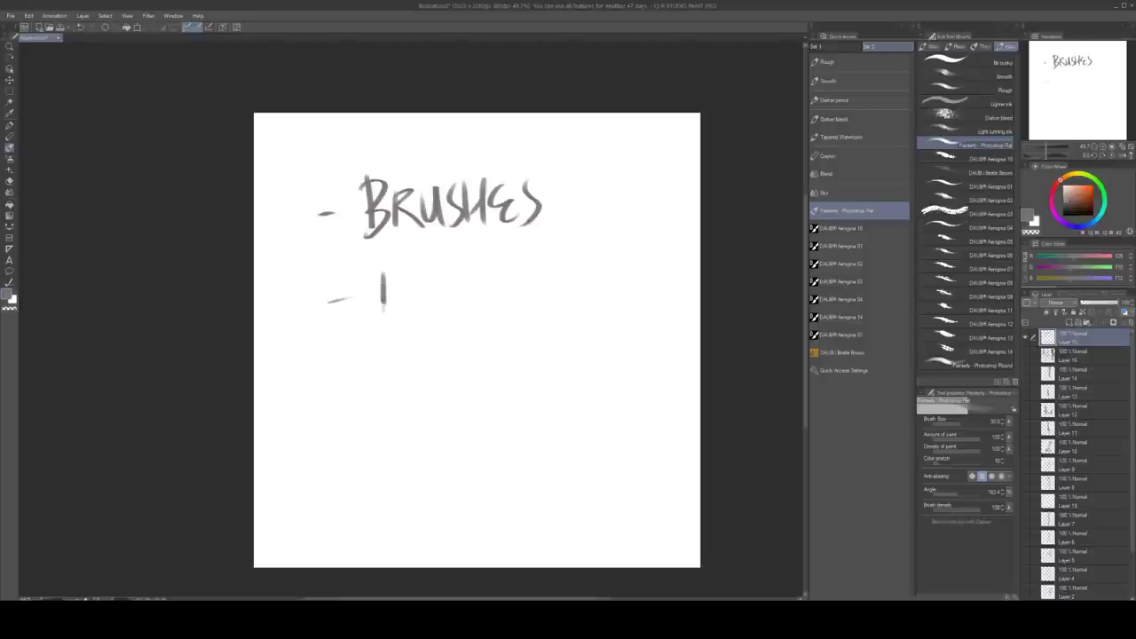
pyautogui.moveTo(379, 273); pyautogui.dragTo(387, 318)
pyautogui.moveTo(440, 279)
pyautogui.mouseDown()
pyautogui.moveTo(448, 306)
pyautogui.moveTo(479, 268)
pyautogui.moveTo(483, 306)
pyautogui.moveTo(511, 273)
pyautogui.moveTo(538, 268)
pyautogui.moveTo(566, 313)
pyautogui.mouseUp()
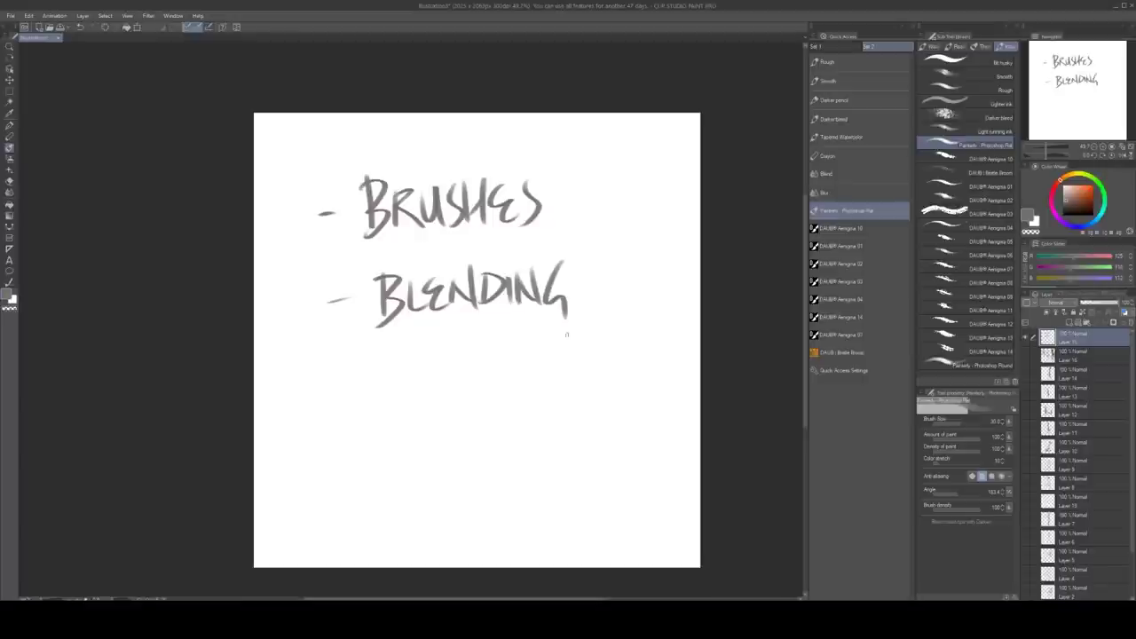
# Paint a slanted grey-brown block below the word BLENDING and a black block adjoining it with an enlarged brush
pyautogui.moveTo(421, 373)
pyautogui.mouseDown()
pyautogui.moveTo(404, 465)
pyautogui.moveTo(427, 411)
pyautogui.mouseUp()
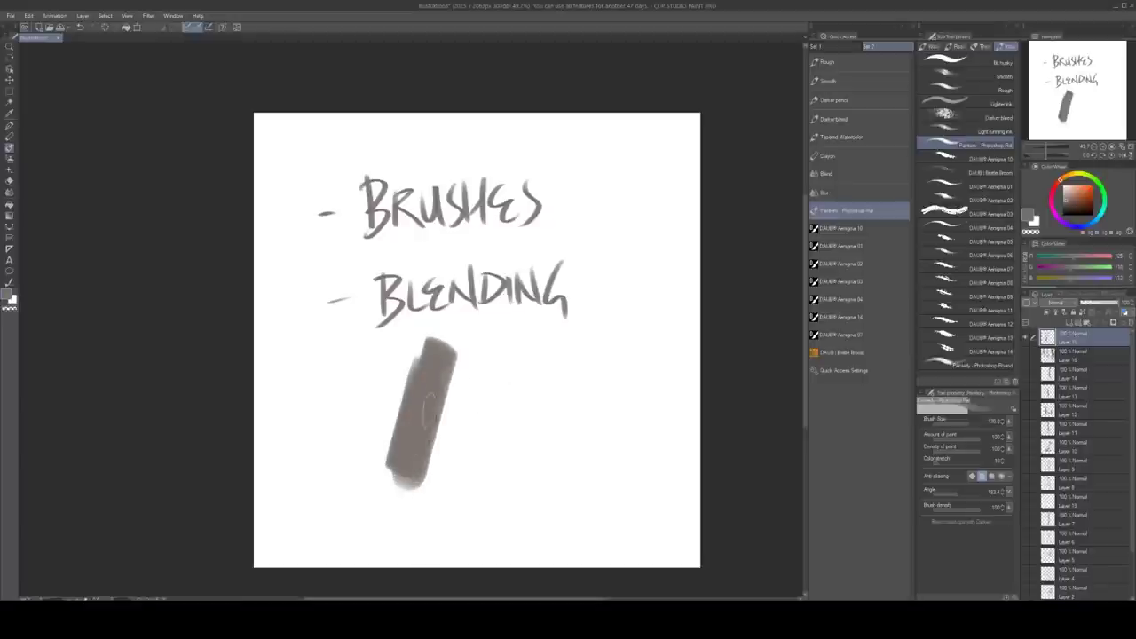
pyautogui.click(1070, 213)
pyautogui.moveTo(458, 364)
pyautogui.mouseDown()
pyautogui.moveTo(469, 362)
pyautogui.moveTo(442, 467)
pyautogui.mouseUp()
# Blend the grey-brown and black blocks into a gradient by repeatedly sampling in-between tones and painting over their border
pyautogui.keyDown('alt'); pyautogui.click(424, 412); pyautogui.keyUp('alt')
pyautogui.keyDown('alt'); pyautogui.click(442, 408); pyautogui.keyUp('alt')
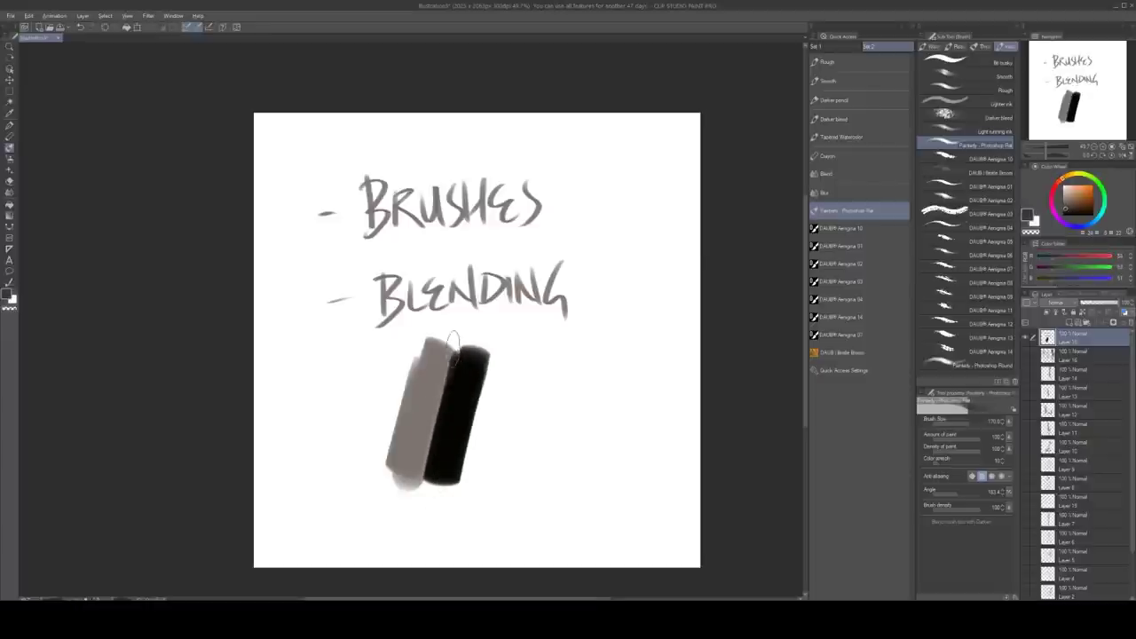
pyautogui.moveTo(454, 346); pyautogui.dragTo(422, 487)
pyautogui.keyDown('alt'); pyautogui.click(430, 417); pyautogui.keyUp('alt')
pyautogui.keyDown('alt'); pyautogui.click(447, 401); pyautogui.keyUp('alt')
pyautogui.moveTo(460, 362)
pyautogui.mouseDown()
pyautogui.moveTo(437, 469)
pyautogui.moveTo(435, 364)
pyautogui.moveTo(412, 461)
pyautogui.mouseUp()
pyautogui.keyDown('alt'); pyautogui.click(435, 396); pyautogui.keyUp('alt')
pyautogui.keyDown('alt'); pyautogui.click(442, 377); pyautogui.keyUp('alt')
pyautogui.moveTo(446, 353); pyautogui.dragTo(423, 454)
pyautogui.keyDown('alt'); pyautogui.click(445, 380); pyautogui.keyUp('alt')
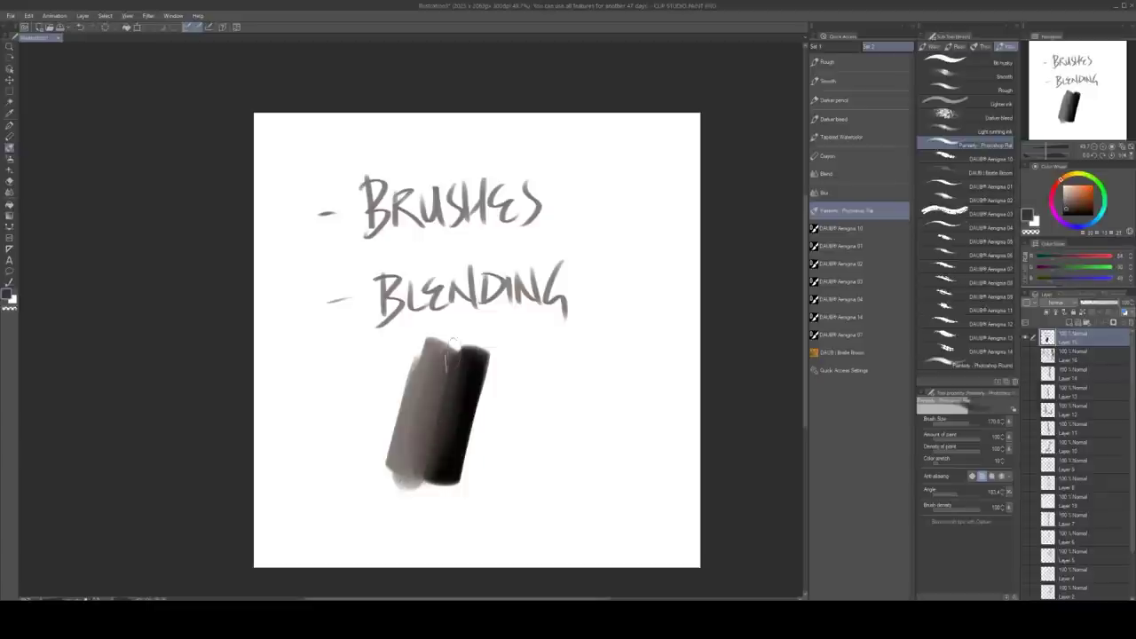
pyautogui.moveTo(451, 354)
pyautogui.mouseDown()
pyautogui.moveTo(427, 466)
pyautogui.moveTo(451, 457)
pyautogui.moveTo(447, 396)
pyautogui.moveTo(435, 442)
pyautogui.moveTo(469, 383)
pyautogui.moveTo(413, 413)
pyautogui.mouseUp()
pyautogui.keyDown('alt'); pyautogui.click(456, 435); pyautogui.keyUp('alt')
# Enlarge the Blend tool, try smudging down through the gradient swatch, and undo it
pyautogui.press('z')
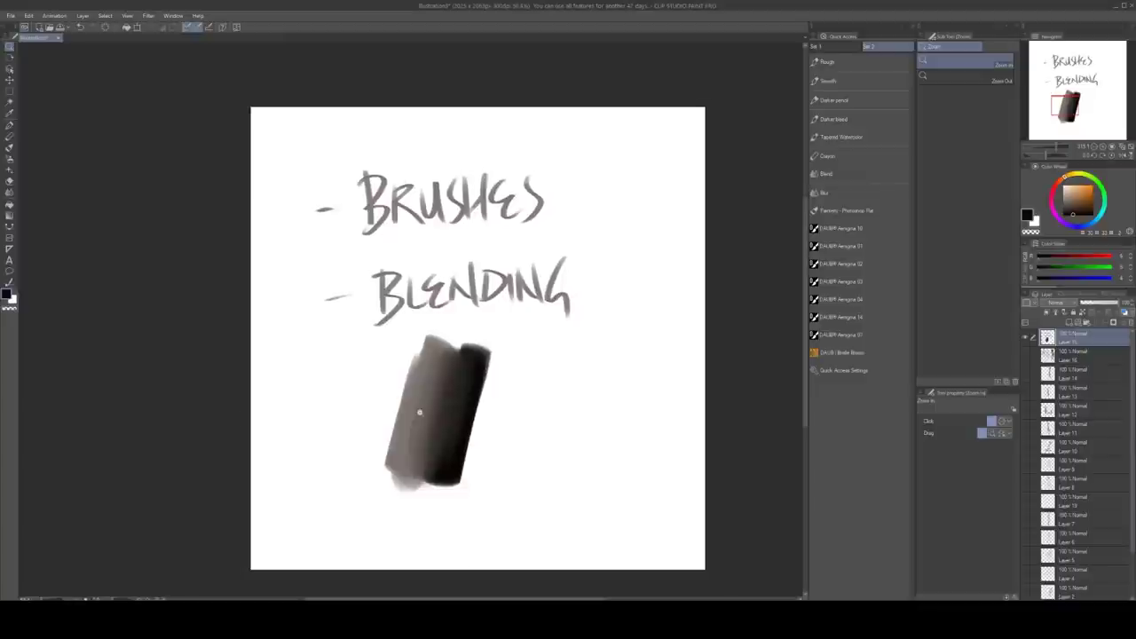
pyautogui.click(9, 193)
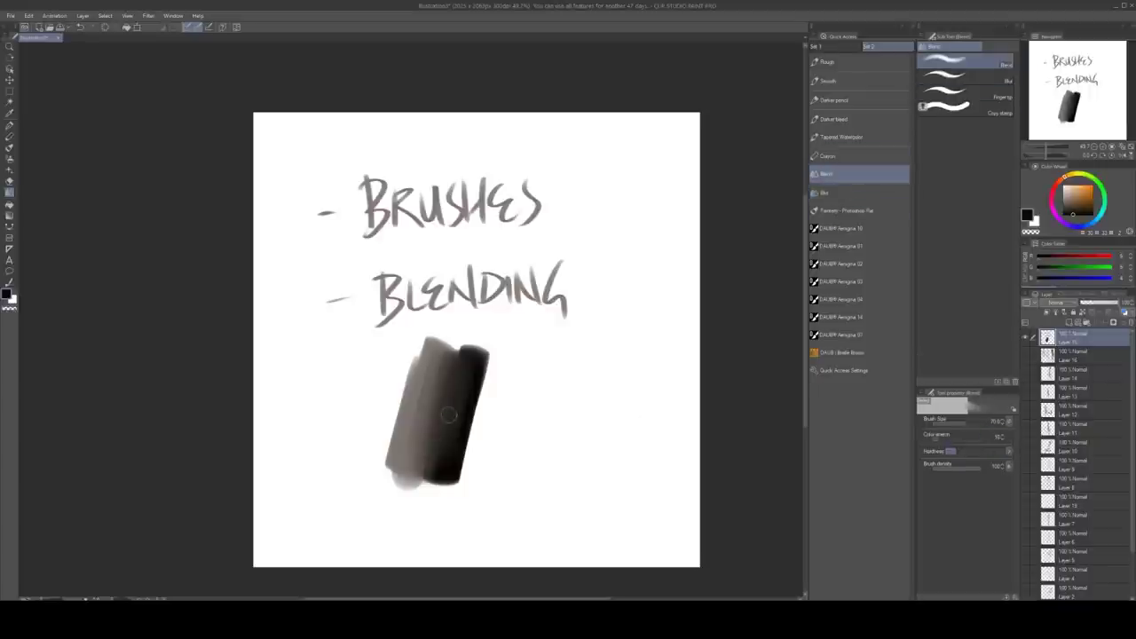
pyautogui.press(']')
pyautogui.press(']')
pyautogui.press(']')
pyautogui.press(']')
pyautogui.press(']')
pyautogui.press(']')
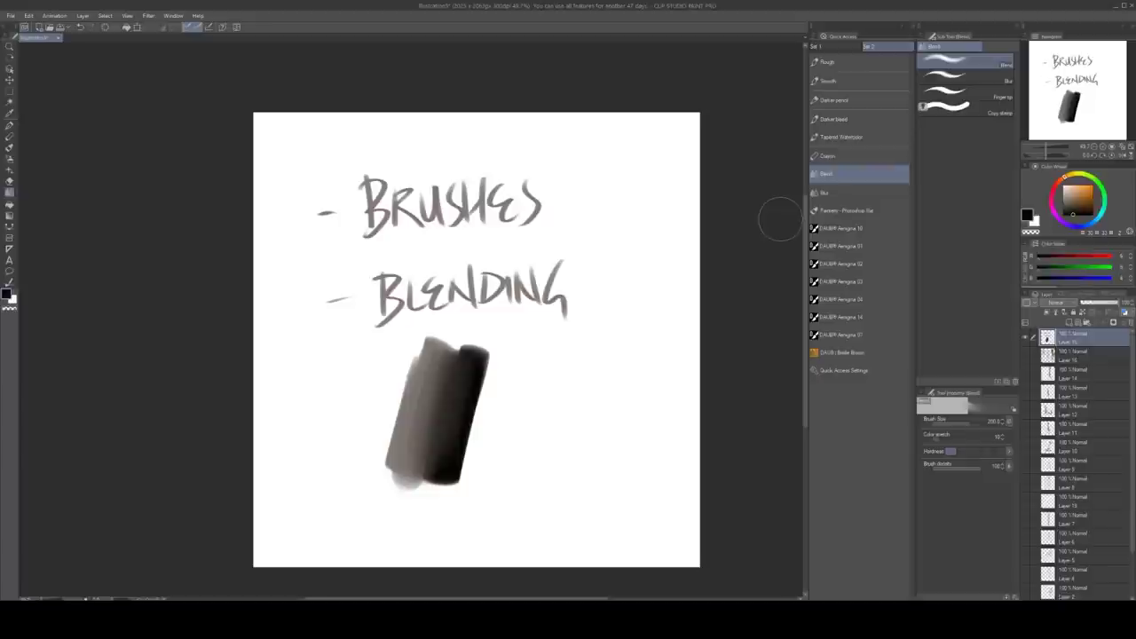
pyautogui.press('[')
pyautogui.press(']')
pyautogui.press(']')
pyautogui.moveTo(447, 373)
pyautogui.mouseDown()
pyautogui.moveTo(438, 368)
pyautogui.moveTo(444, 419)
pyautogui.moveTo(450, 362)
pyautogui.moveTo(436, 444)
pyautogui.moveTo(448, 359)
pyautogui.moveTo(415, 551)
pyautogui.mouseUp()
pyautogui.hotkey('ctrl', 'z')
pyautogui.hotkey('ctrl', 'z')
# Soften the gradient swatch with the Blur tool and clean up its outer edges with the eraser
pyautogui.click(865, 199)
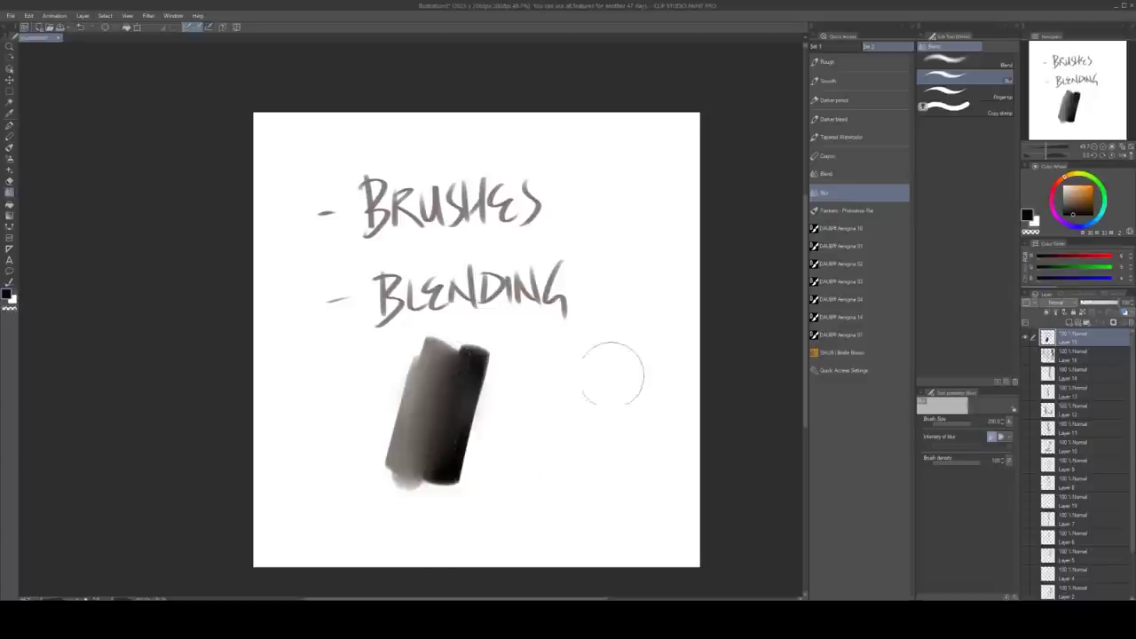
pyautogui.scroll(1, 568, 408)
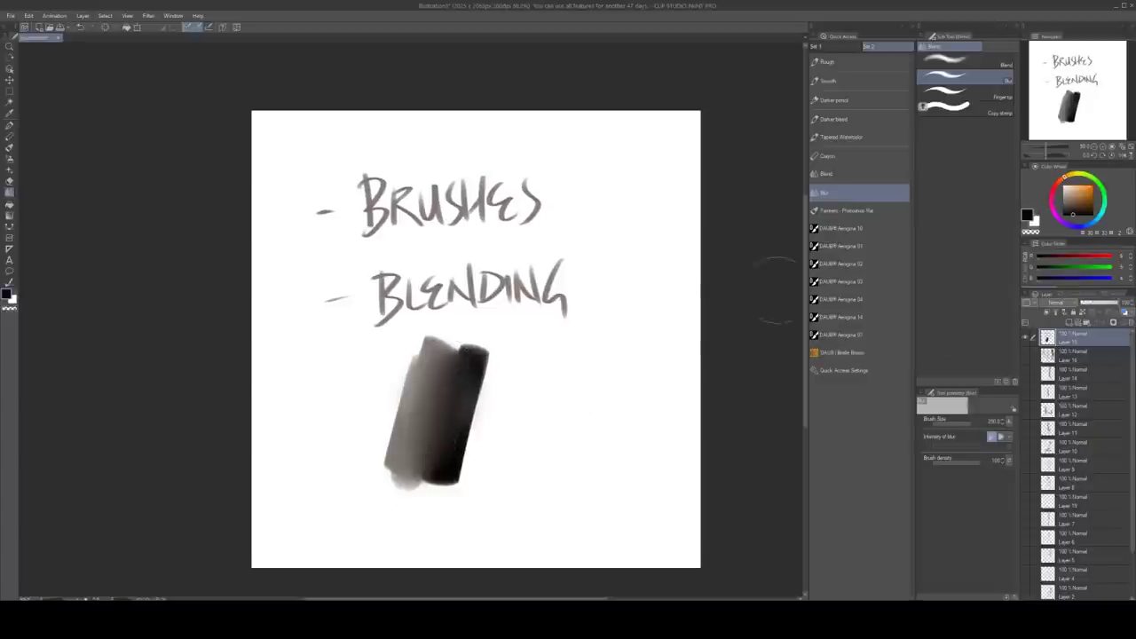
pyautogui.press('e')
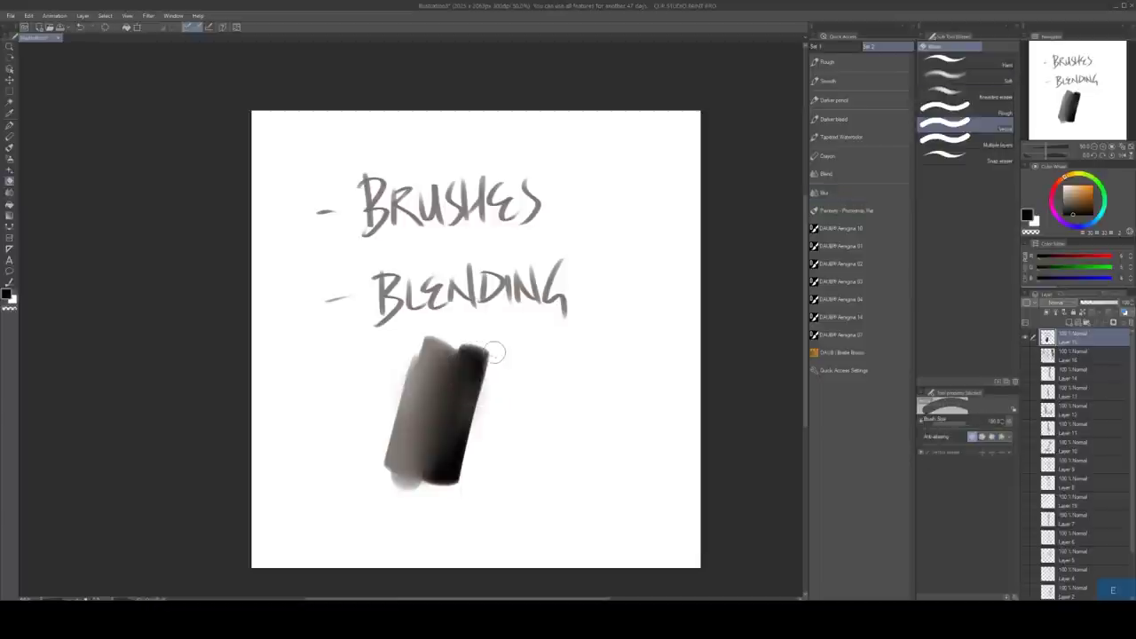
pyautogui.moveTo(495, 353)
pyautogui.mouseDown()
pyautogui.moveTo(429, 356)
pyautogui.moveTo(352, 378)
pyautogui.moveTo(441, 412)
pyautogui.moveTo(367, 456)
pyautogui.moveTo(408, 484)
pyautogui.moveTo(369, 476)
pyautogui.mouseUp()
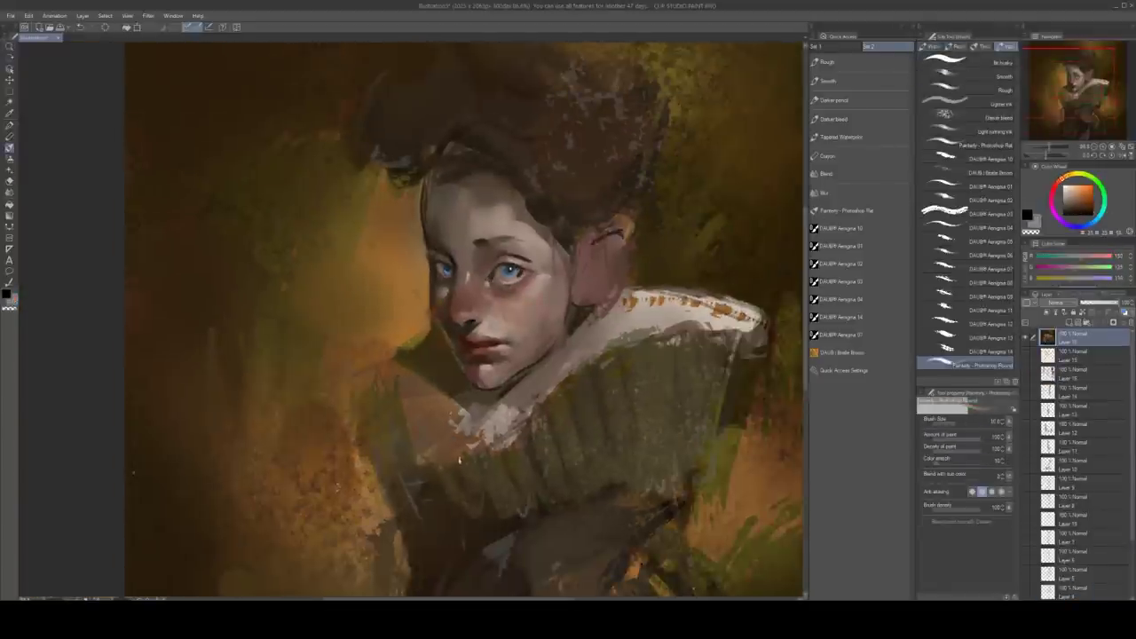
# Refine the ear's upper rim, and on a new layer smooth the skin tones across the nose and forehead
pyautogui.moveTo(589, 241); pyautogui.dragTo(619, 226)
pyautogui.hotkey('ctrl', 'shift', 'n')
pyautogui.moveTo(474, 254); pyautogui.dragTo(469, 300)
pyautogui.moveTo(468, 213); pyautogui.dragTo(498, 209)
pyautogui.moveTo(525, 215); pyautogui.dragTo(549, 270)
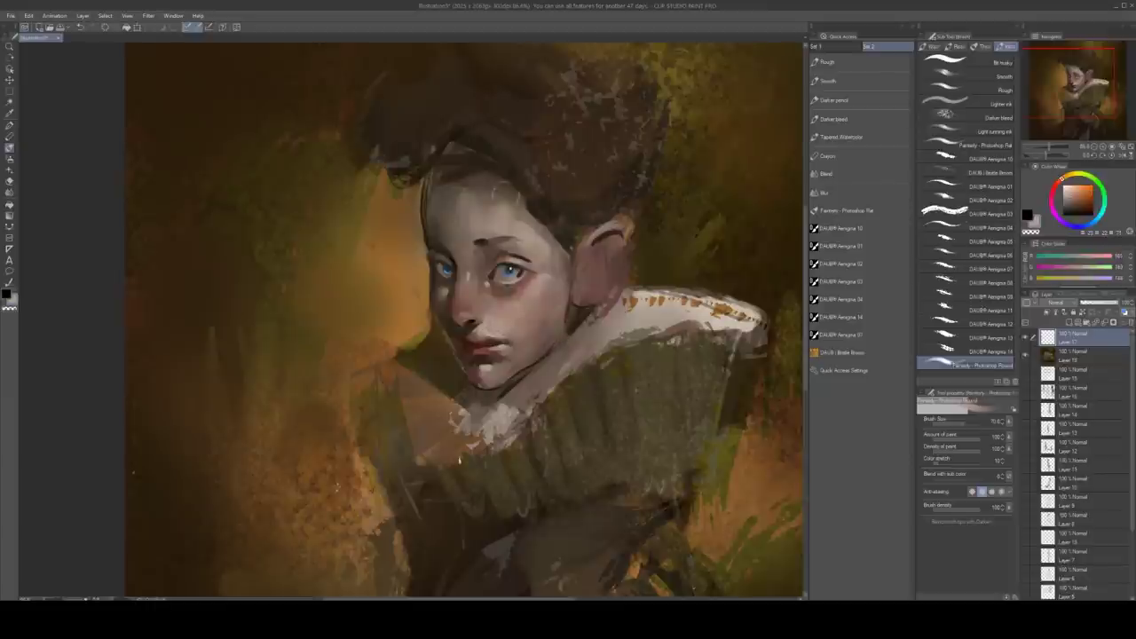
# Blend the shadowed side of the forehead by sampling its tones and painting over the hard edges with the Painterly - Photoshop Round brush
pyautogui.keyDown('alt'); pyautogui.click(415, 201); pyautogui.keyUp('alt')
pyautogui.moveTo(426, 183); pyautogui.dragTo(425, 216)
pyautogui.press('z')
pyautogui.moveTo(533, 208); pyautogui.dragTo(525, 208)
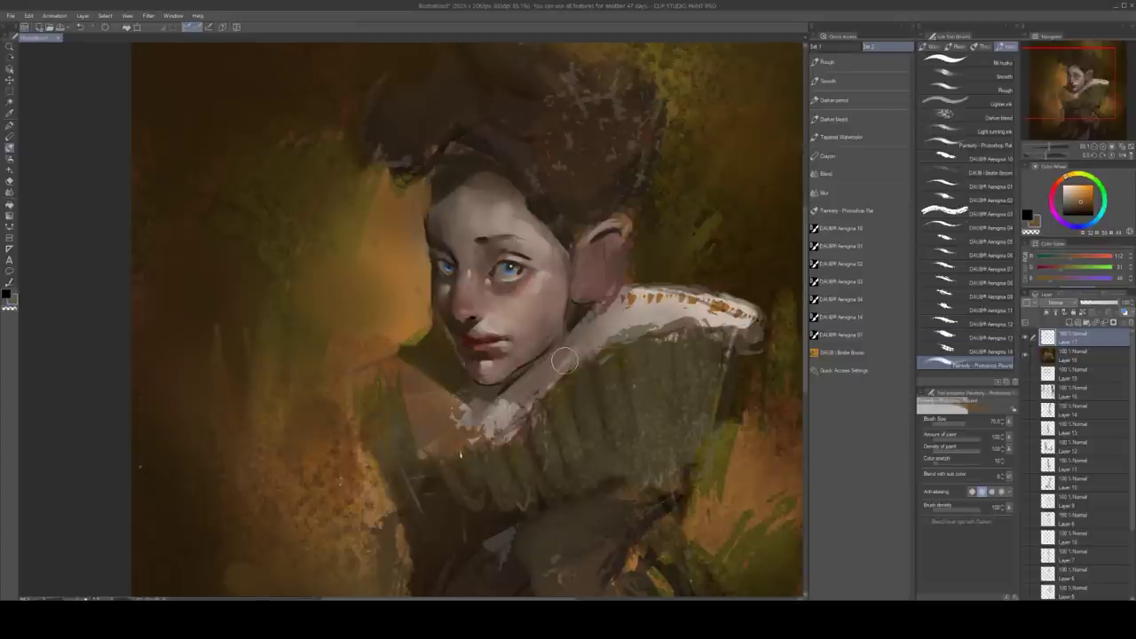
pyautogui.press('z')
pyautogui.click(544, 329)
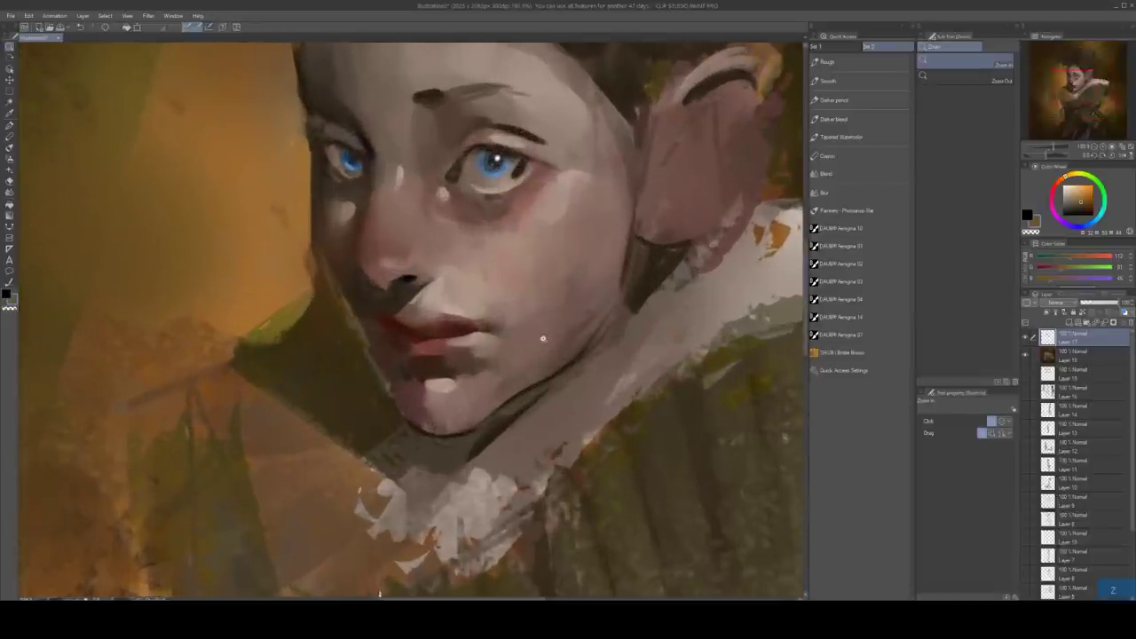
pyautogui.moveTo(544, 339)
pyautogui.mouseDown()
pyautogui.moveTo(515, 317)
pyautogui.moveTo(523, 464)
pyautogui.mouseUp()
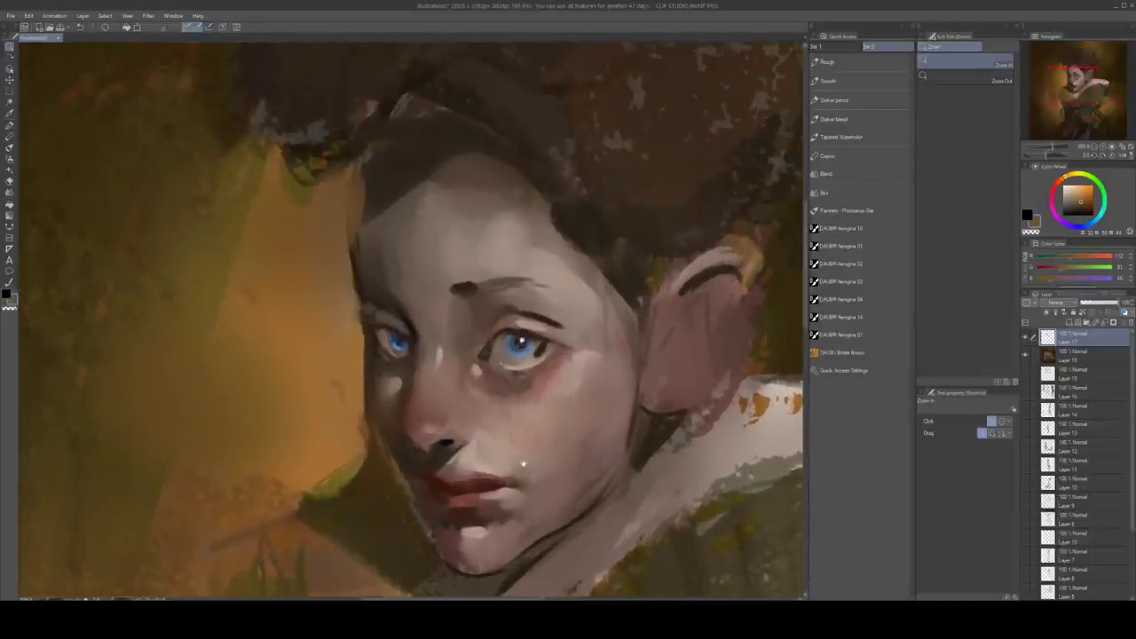
pyautogui.press('b')
pyautogui.keyDown('alt'); pyautogui.click(375, 225); pyautogui.keyUp('alt')
pyautogui.moveTo(395, 173); pyautogui.dragTo(388, 232)
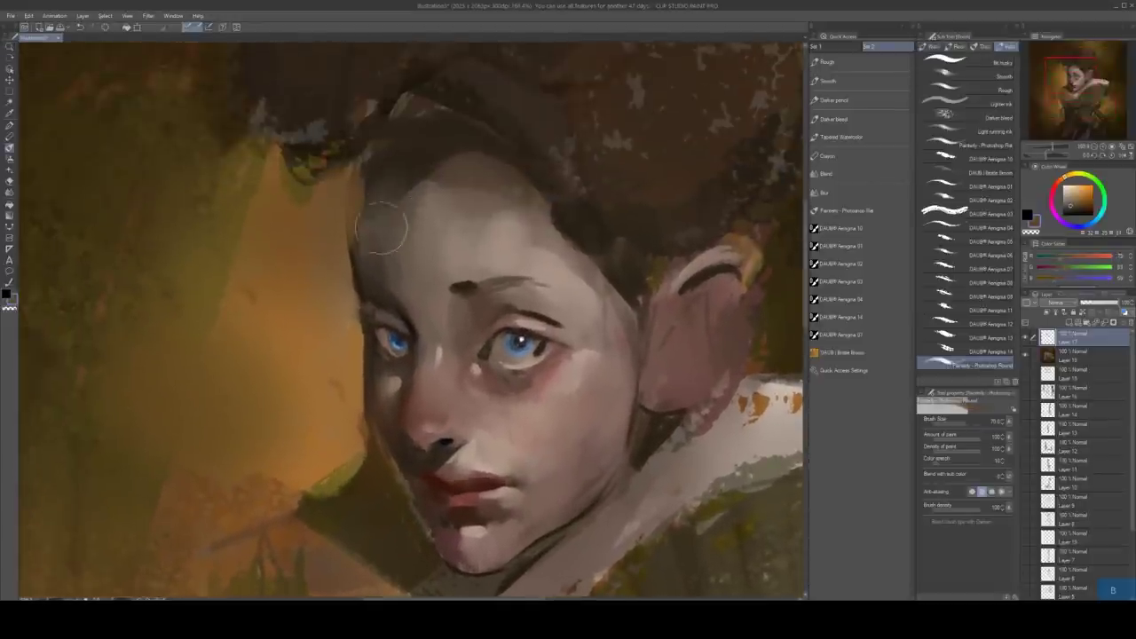
# Soften the border between forehead and hairline with a smaller brush, sampling neighbouring skin and hair tones
pyautogui.press('[')
pyautogui.keyDown('alt'); pyautogui.click(561, 235); pyautogui.keyUp('alt')
pyautogui.keyDown('alt'); pyautogui.click(575, 242); pyautogui.keyUp('alt')
pyautogui.moveTo(551, 212)
pyautogui.mouseDown()
pyautogui.moveTo(591, 259)
pyautogui.moveTo(589, 280)
pyautogui.mouseUp()
pyautogui.keyDown('alt'); pyautogui.click(560, 239); pyautogui.keyUp('alt')
pyautogui.keyDown('alt'); pyautogui.click(575, 280); pyautogui.keyUp('alt')
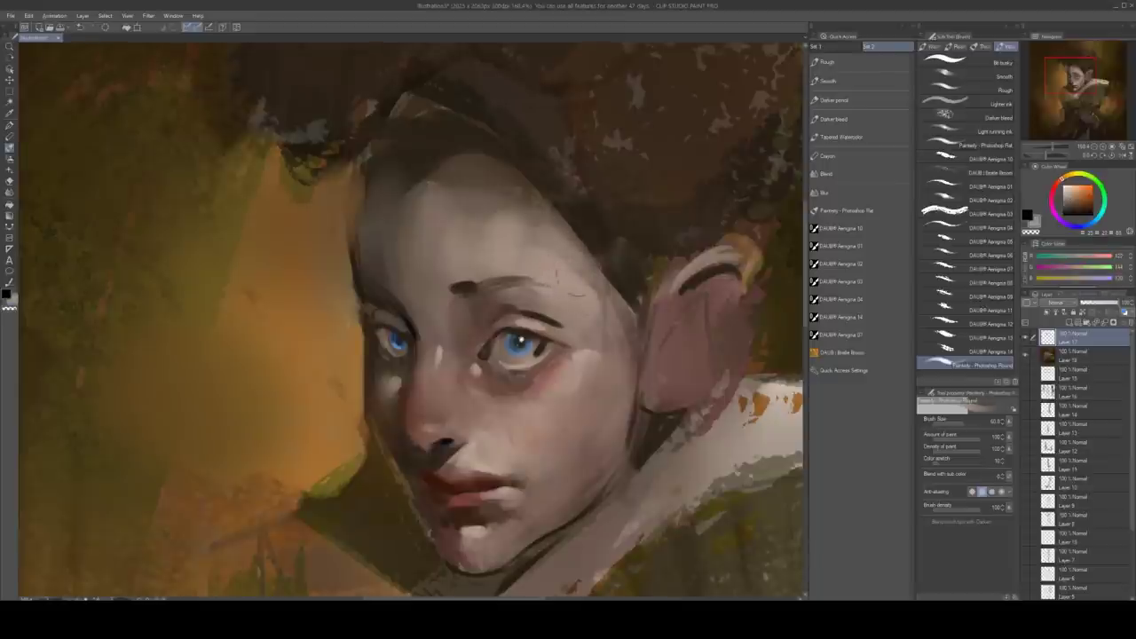
pyautogui.keyDown('alt'); pyautogui.click(527, 195); pyautogui.keyUp('alt')
pyautogui.moveTo(527, 194); pyautogui.dragTo(462, 185)
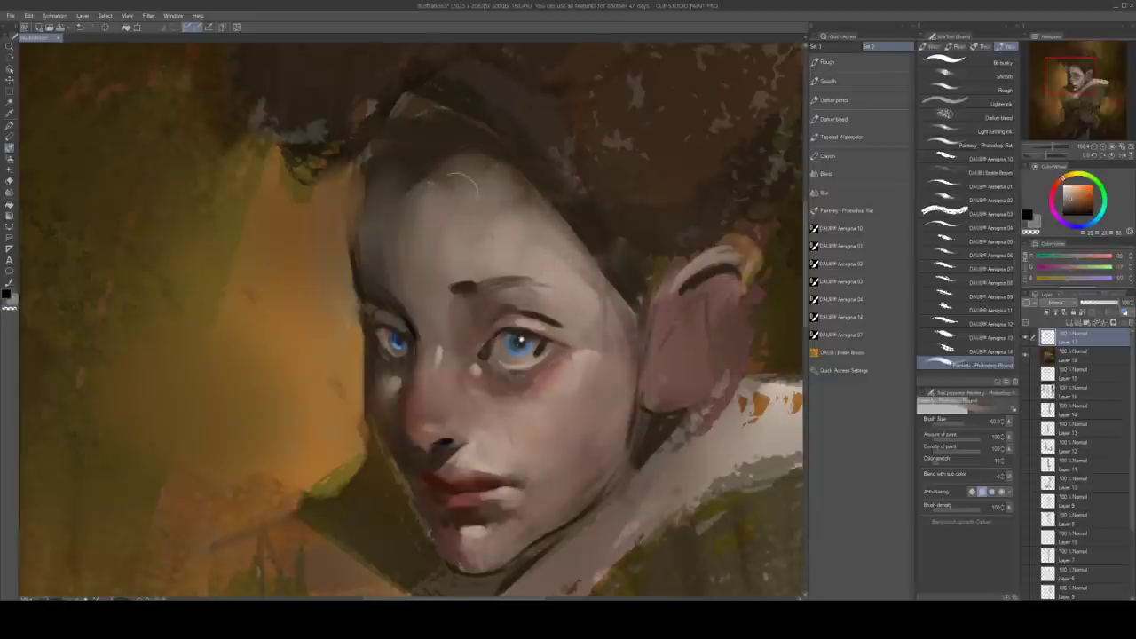
# Flip the canvas horizontally and merge the retouching layer down into the portrait
pyautogui.press('z')
pyautogui.moveTo(664, 342)
pyautogui.mouseDown()
pyautogui.moveTo(616, 353)
pyautogui.moveTo(650, 358)
pyautogui.mouseUp()
pyautogui.press('f')
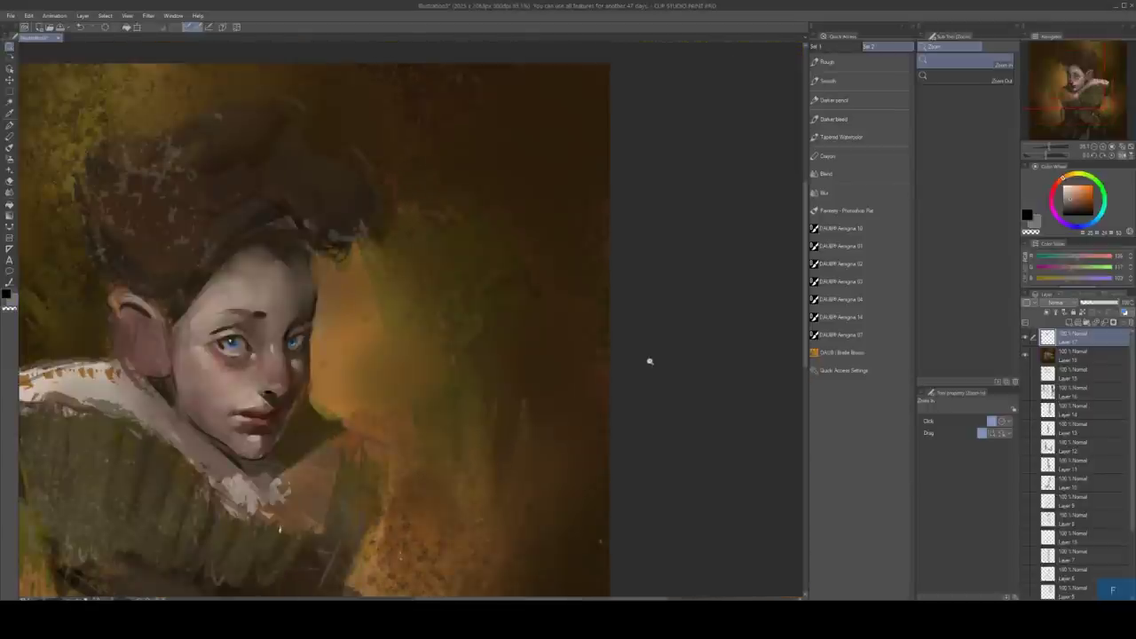
pyautogui.hotkey('ctrl', 'e')
pyautogui.moveTo(421, 418); pyautogui.dragTo(728, 421)
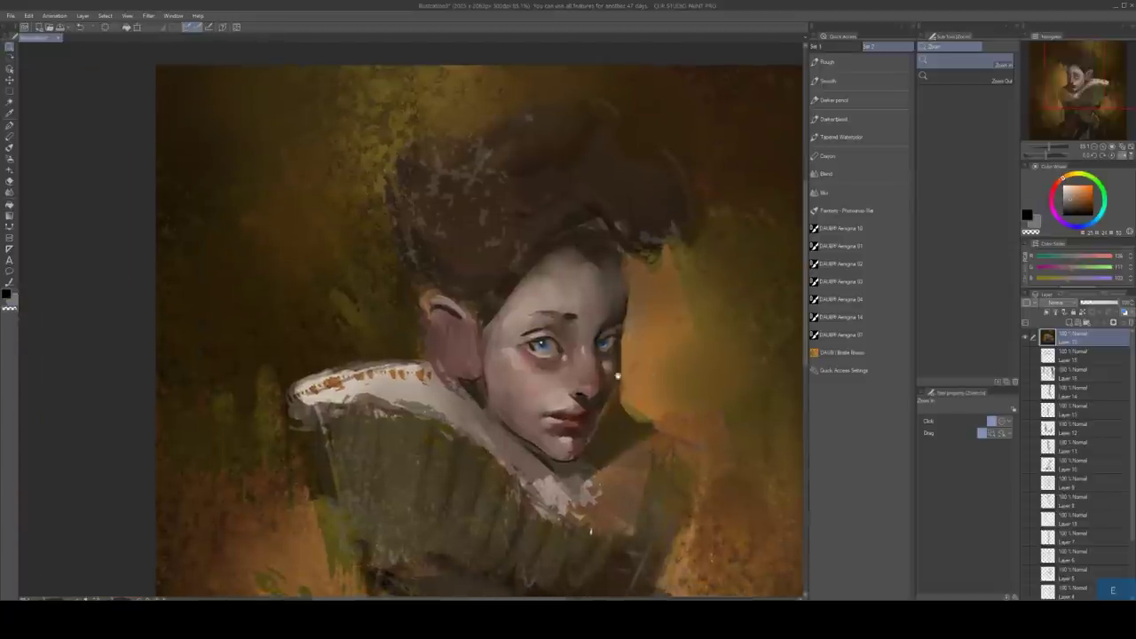
# Redefine the contour of the far cheek and jaw with tones sampled along the face's edge
pyautogui.moveTo(575, 387); pyautogui.dragTo(603, 361)
pyautogui.press('b')
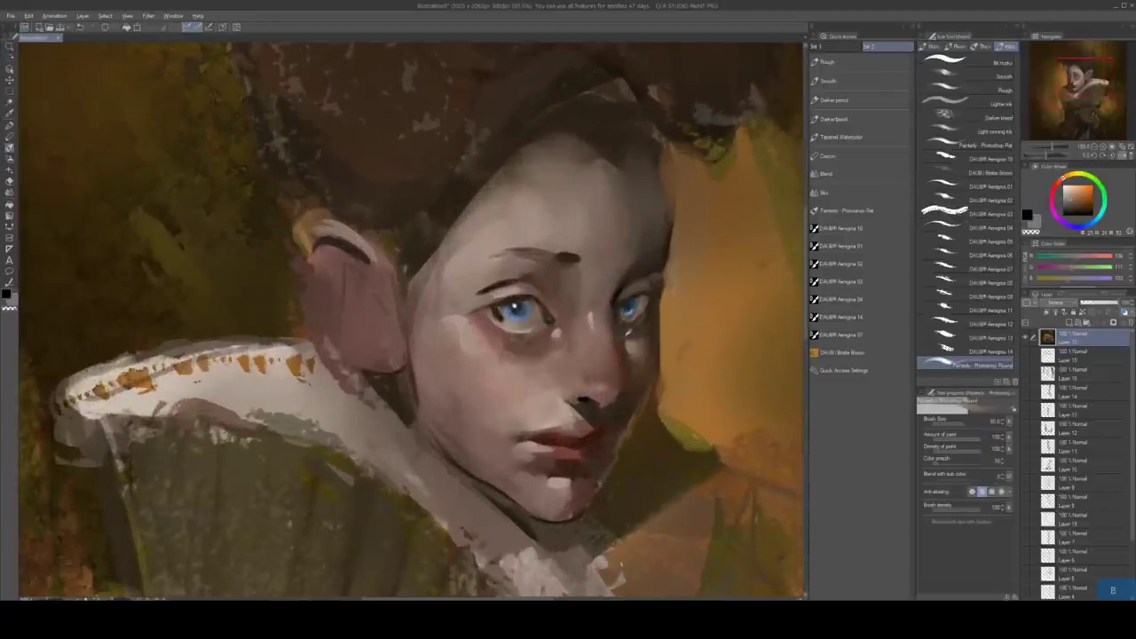
pyautogui.keyDown('alt'); pyautogui.click(625, 324); pyautogui.keyUp('alt')
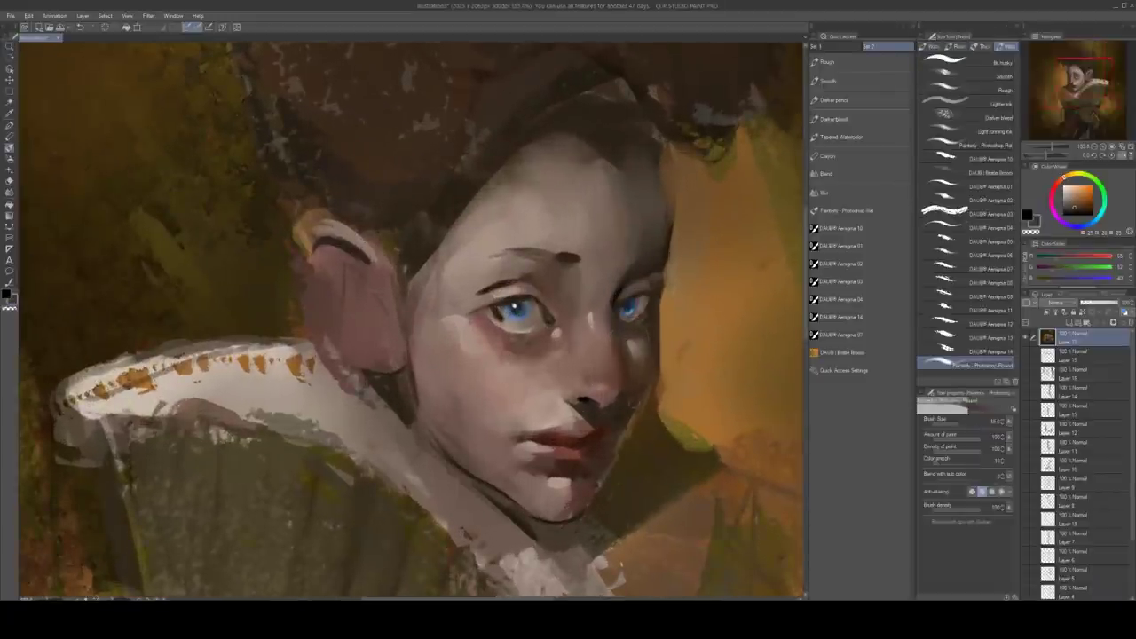
pyautogui.keyDown('alt'); pyautogui.click(650, 377); pyautogui.keyUp('alt')
pyautogui.moveTo(654, 376); pyautogui.dragTo(597, 489)
# Add a new layer and smooth the nose bridge down to its tip with an enlarged brush and sampled skin tones
pyautogui.keyDown('alt'); pyautogui.click(602, 381); pyautogui.keyUp('alt')
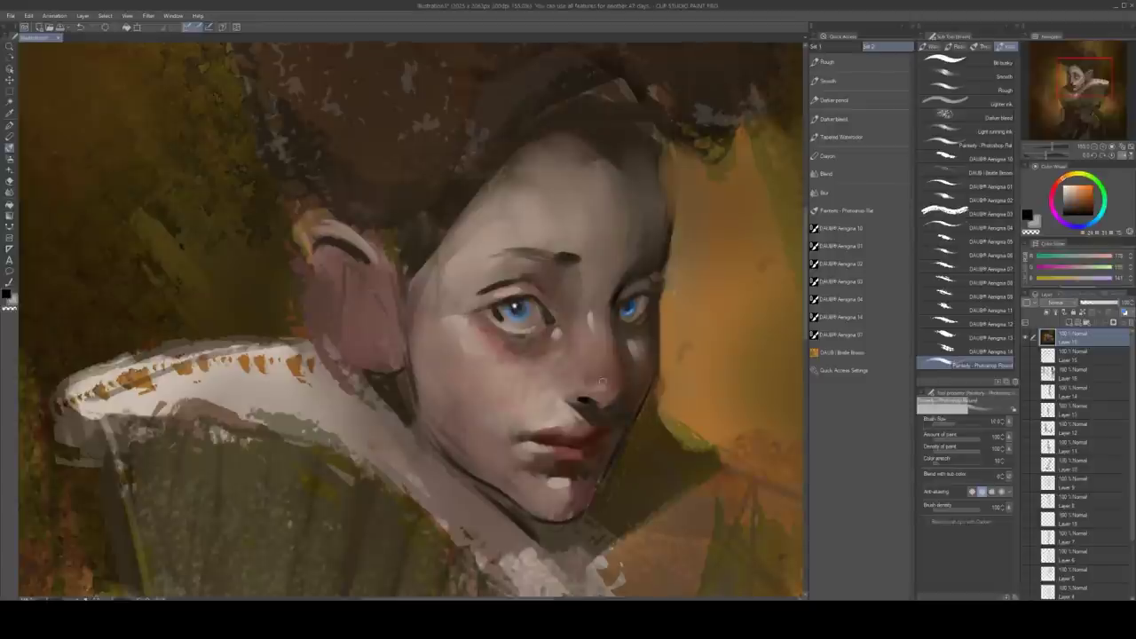
pyautogui.press(']')
pyautogui.press(']')
pyautogui.press(']')
pyautogui.press(']')
pyautogui.press(']')
pyautogui.press(']')
pyautogui.press(']')
pyautogui.press(']')
pyautogui.hotkey('ctrl', 'shift', 'n')
pyautogui.keyDown('alt'); pyautogui.click(573, 341); pyautogui.keyUp('alt')
pyautogui.moveTo(581, 341); pyautogui.dragTo(596, 380)
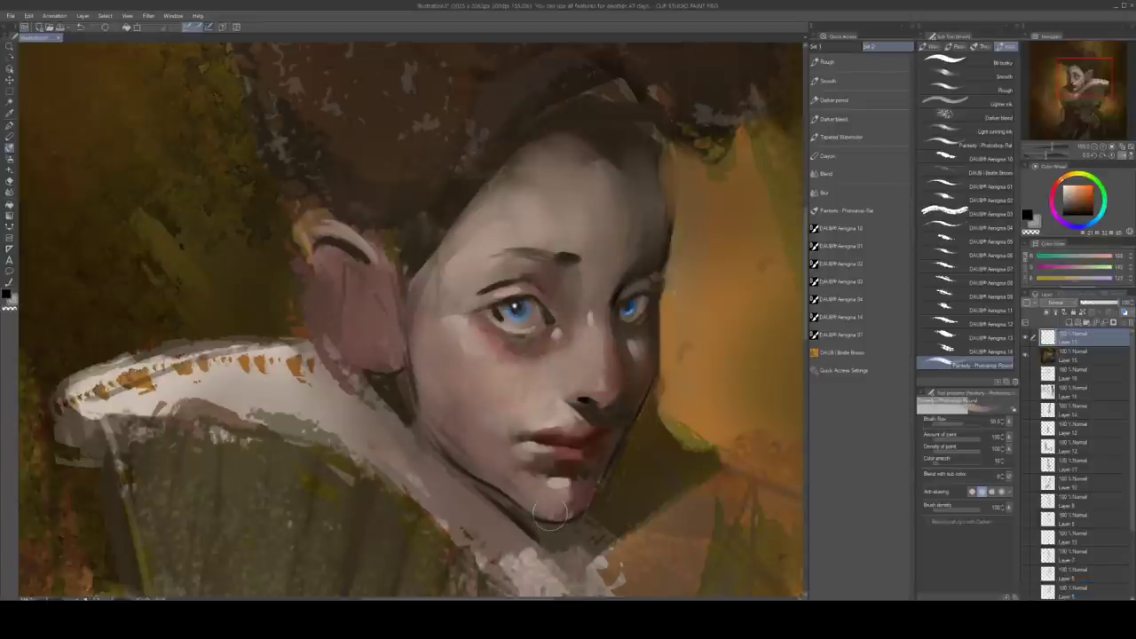
# Soften the upper nose bridge between the eyes with strokes of a tone sampled there
pyautogui.keyDown('alt'); pyautogui.click(608, 287); pyautogui.keyUp('alt')
pyautogui.moveTo(603, 281); pyautogui.dragTo(608, 312)
pyautogui.moveTo(588, 275); pyautogui.dragTo(593, 316)
pyautogui.keyDown('alt'); pyautogui.click(604, 279); pyautogui.keyUp('alt')
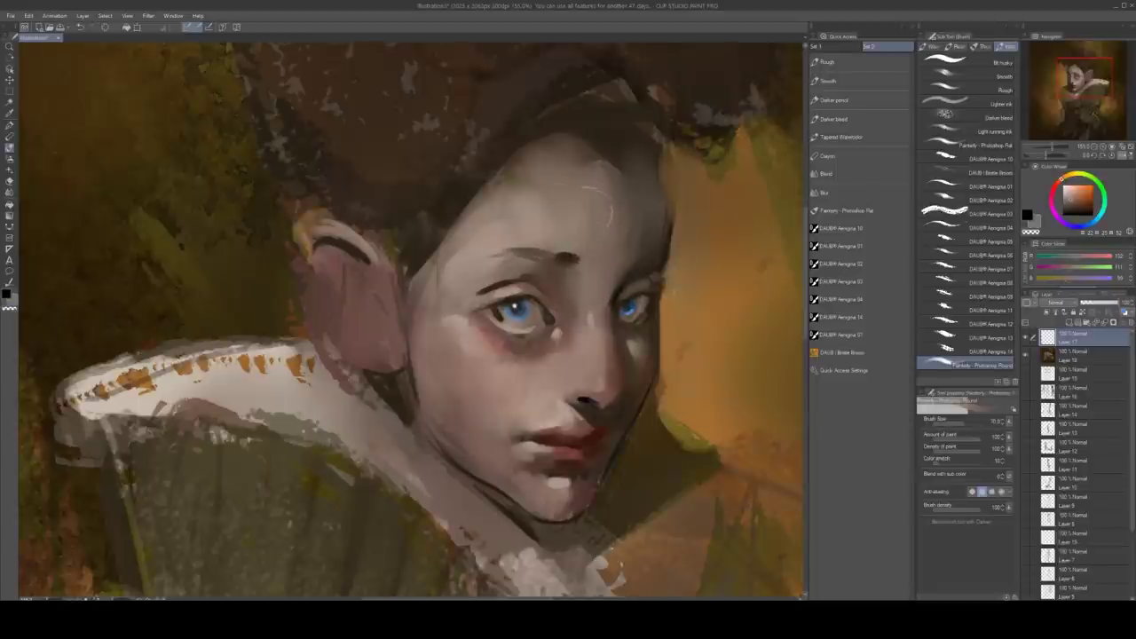
# Try smoothing the cheek below the near eye with sampled skin tones and undo the last stroke
pyautogui.keyDown('alt'); pyautogui.click(497, 229); pyautogui.keyUp('alt')
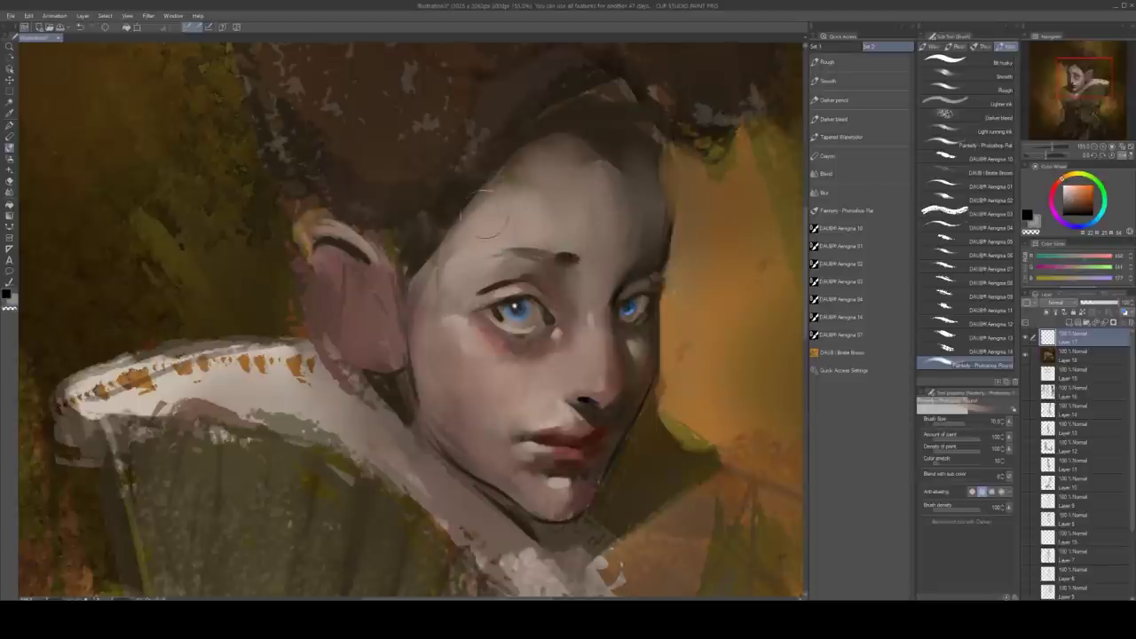
pyautogui.keyDown('alt'); pyautogui.click(533, 252); pyautogui.keyUp('alt')
pyautogui.keyDown('alt'); pyautogui.click(466, 334); pyautogui.keyUp('alt')
pyautogui.moveTo(468, 334); pyautogui.dragTo(470, 352)
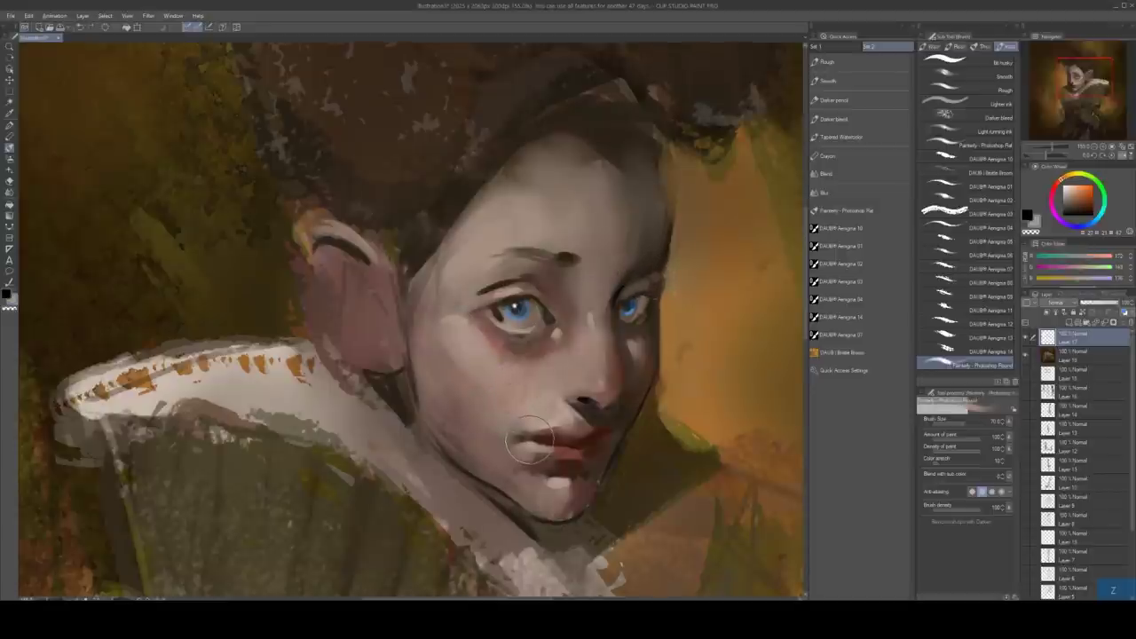
pyautogui.hotkey('ctrl', 'z')
# Flip the canvas horizontally again and sample a muted reddish tone from the portrait
pyautogui.press('z')
pyautogui.moveTo(716, 240); pyautogui.dragTo(673, 299)
pyautogui.press('h')
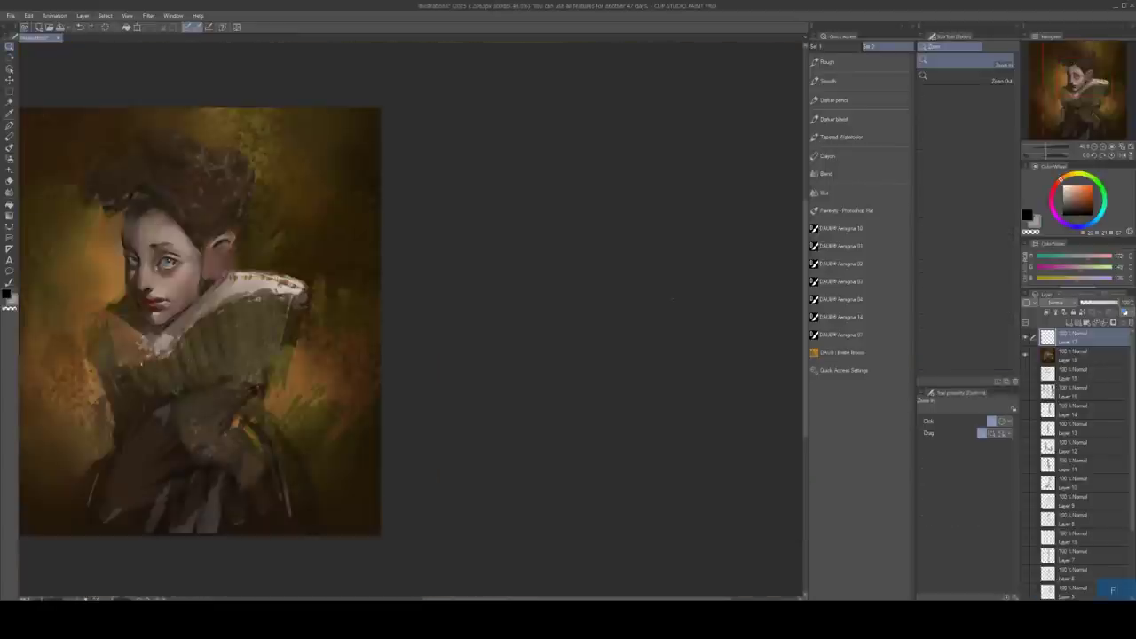
pyautogui.moveTo(329, 408)
pyautogui.mouseDown()
pyautogui.moveTo(405, 426)
pyautogui.moveTo(488, 381)
pyautogui.mouseUp()
pyautogui.keyDown('alt'); pyautogui.click(523, 253); pyautogui.keyUp('alt')
pyautogui.press('z')
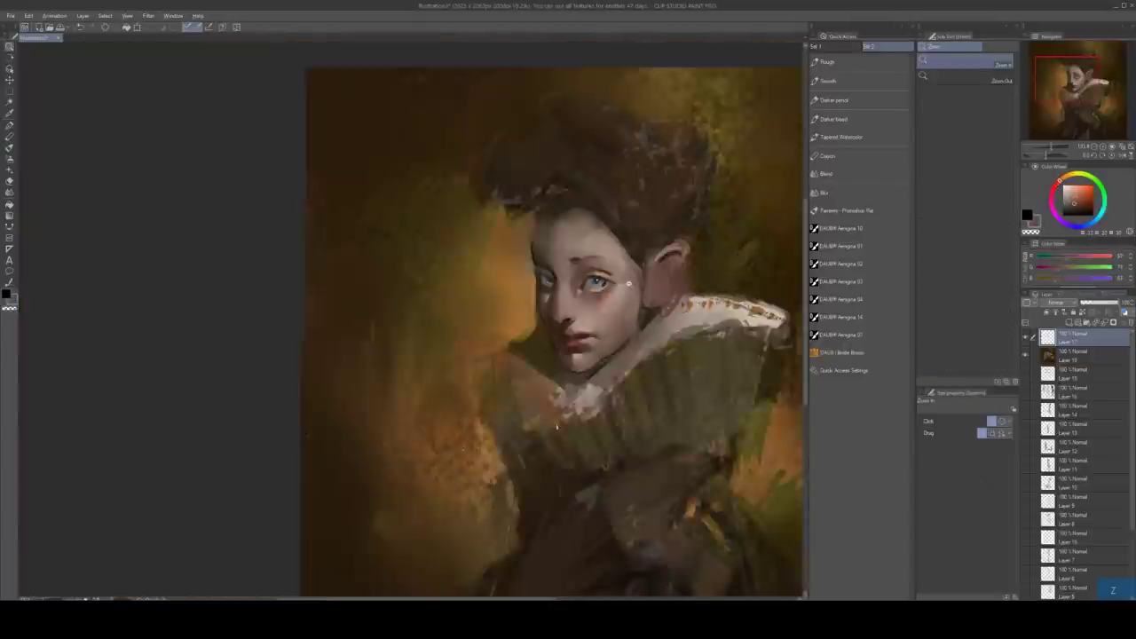
pyautogui.moveTo(626, 282); pyautogui.dragTo(611, 310)
pyautogui.moveTo(482, 350); pyautogui.dragTo(472, 362)
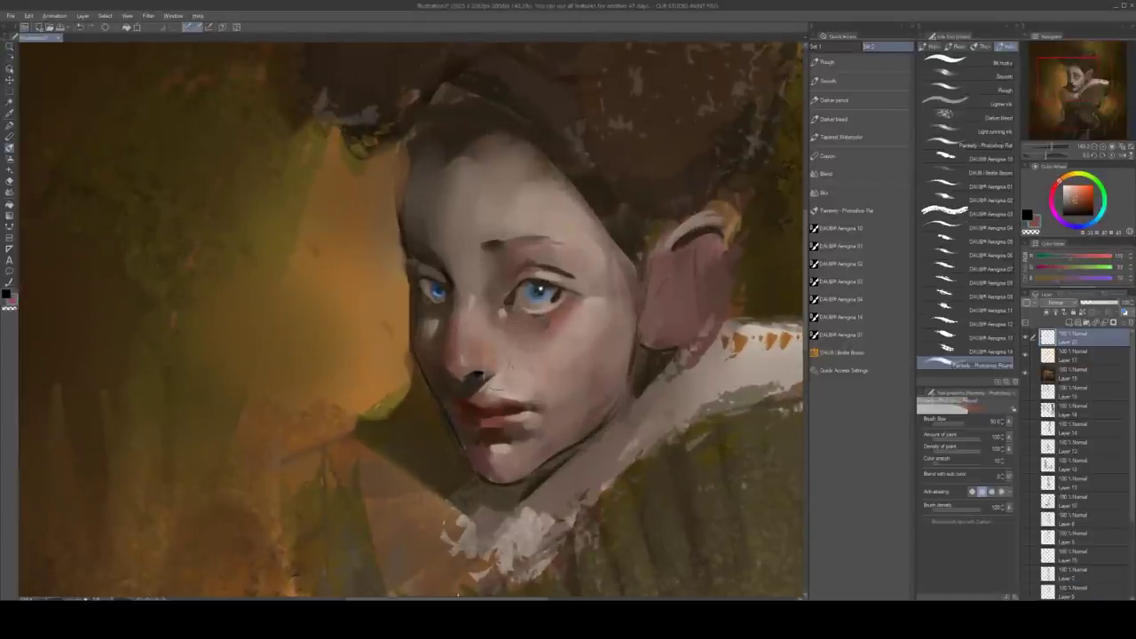
# Repaint the lower lip and the shading around the mouth with tones sampled from the lips and chin
pyautogui.press('z')
pyautogui.moveTo(553, 355)
pyautogui.mouseDown()
pyautogui.moveTo(523, 355)
pyautogui.moveTo(552, 333)
pyautogui.mouseUp()
pyautogui.keyDown('alt'); pyautogui.click(529, 454); pyautogui.keyUp('alt')
pyautogui.moveTo(513, 465)
pyautogui.mouseDown()
pyautogui.moveTo(497, 485)
pyautogui.moveTo(509, 474)
pyautogui.mouseUp()
pyautogui.keyDown('alt'); pyautogui.click(514, 440); pyautogui.keyUp('alt')
pyautogui.moveTo(517, 445)
pyautogui.mouseDown()
pyautogui.moveTo(506, 452)
pyautogui.moveTo(478, 428)
pyautogui.mouseUp()
# Choose a dark red paint colour and merge the visible layers into one
pyautogui.click(1093, 211)
pyautogui.press('[')
pyautogui.press('e')
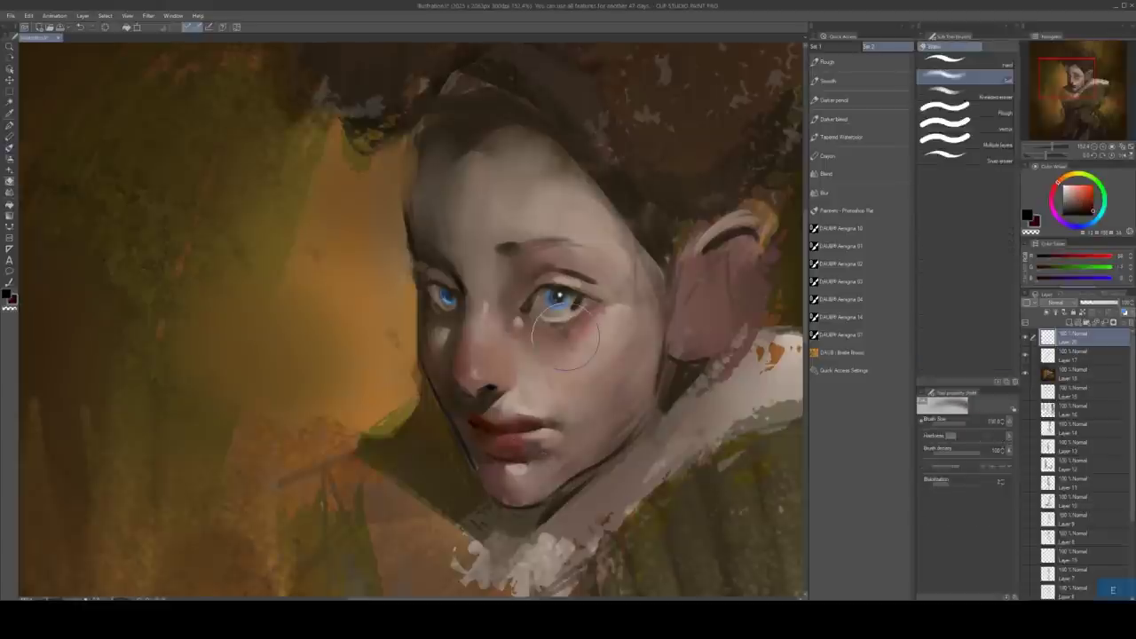
pyautogui.hotkey('ctrl', 'shift', 'e')
# Shade the near eye's upper lid crease in dark red on a new layer, soften it with the Soft eraser, and merge it down
pyautogui.hotkey('ctrl', 'shift', 'n')
pyautogui.press('b')
pyautogui.moveTo(515, 270); pyautogui.dragTo(641, 270)
pyautogui.press('e')
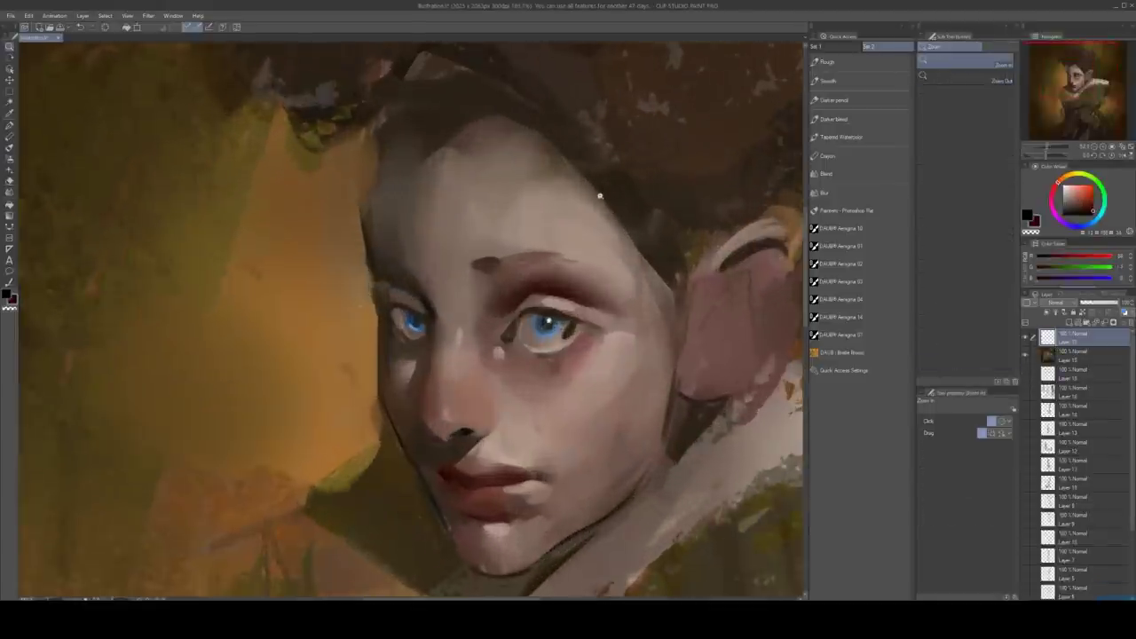
pyautogui.moveTo(435, 258); pyautogui.dragTo(395, 306)
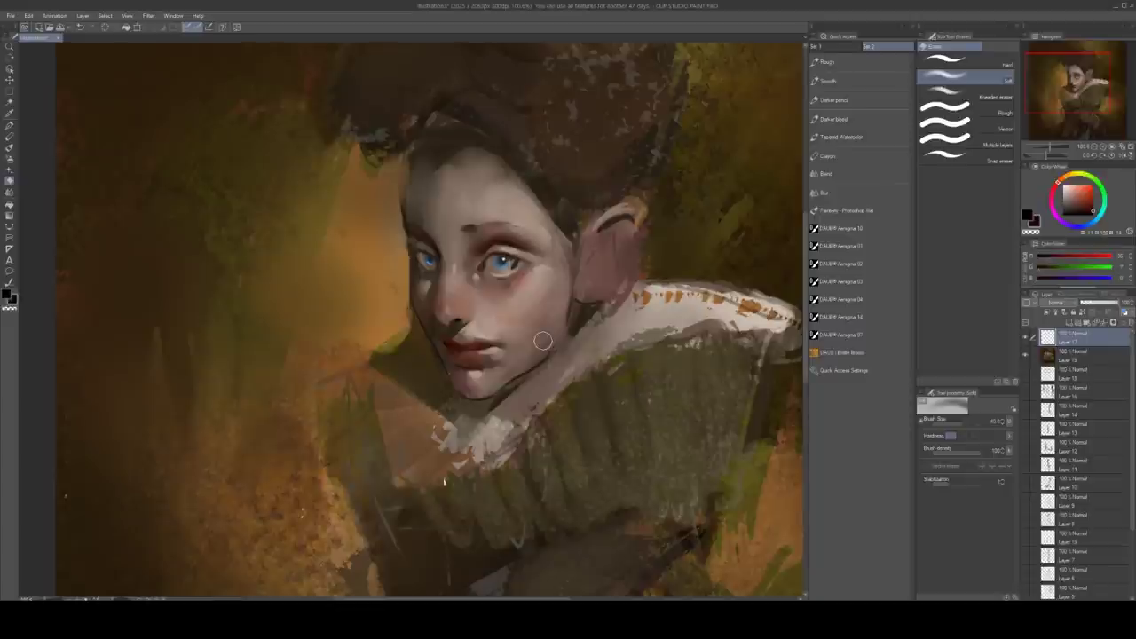
pyautogui.hotkey('ctrl', 'e')
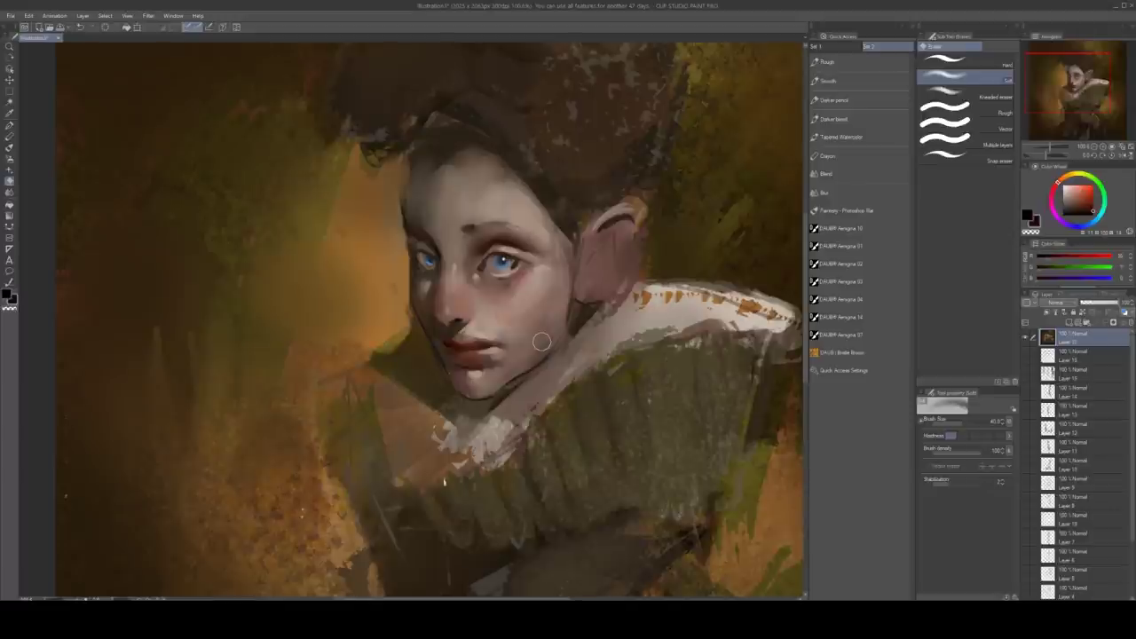
# Repaint the far cheek's edge against the orange background and soften the transition with the Blur tool
pyautogui.moveTo(569, 480); pyautogui.dragTo(589, 509)
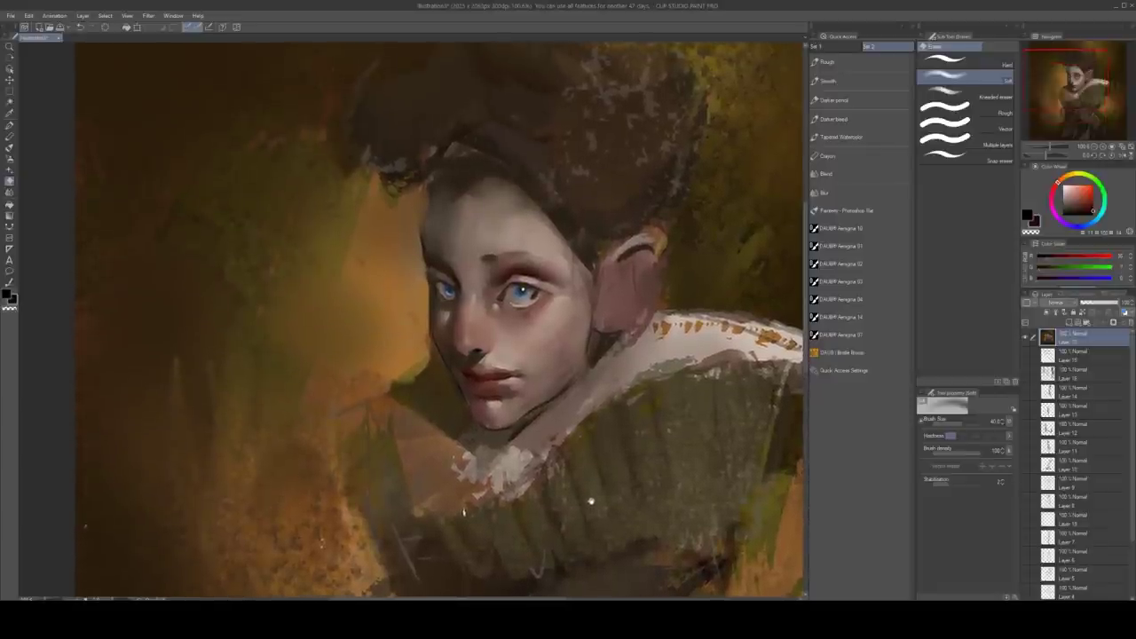
pyautogui.press('b')
pyautogui.scroll(3, 561, 410)
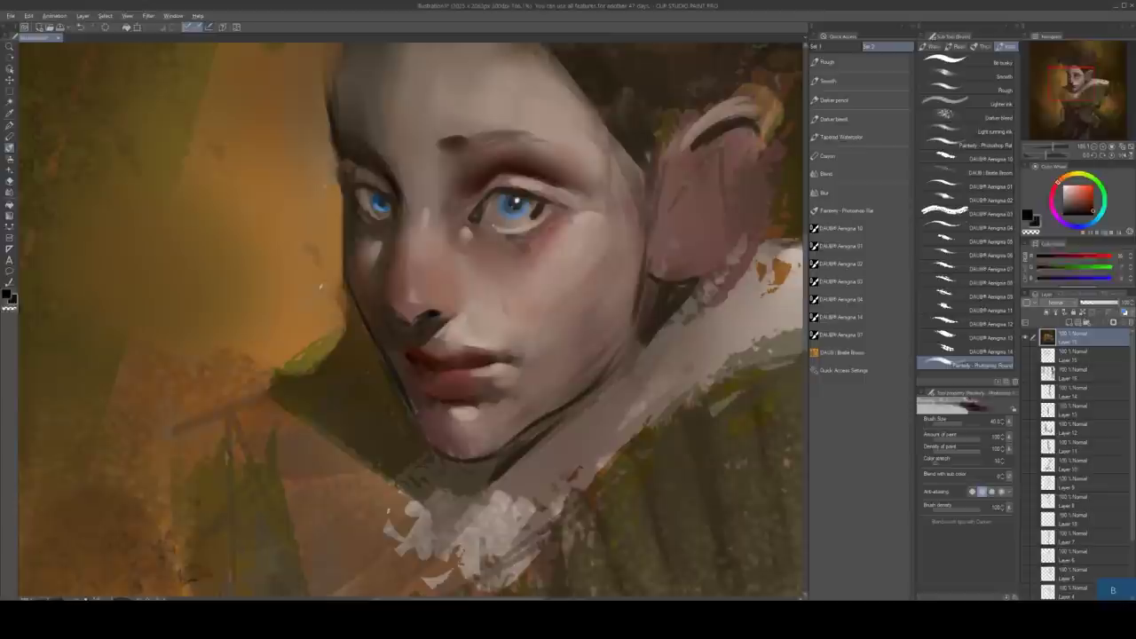
pyautogui.moveTo(346, 277); pyautogui.dragTo(357, 330)
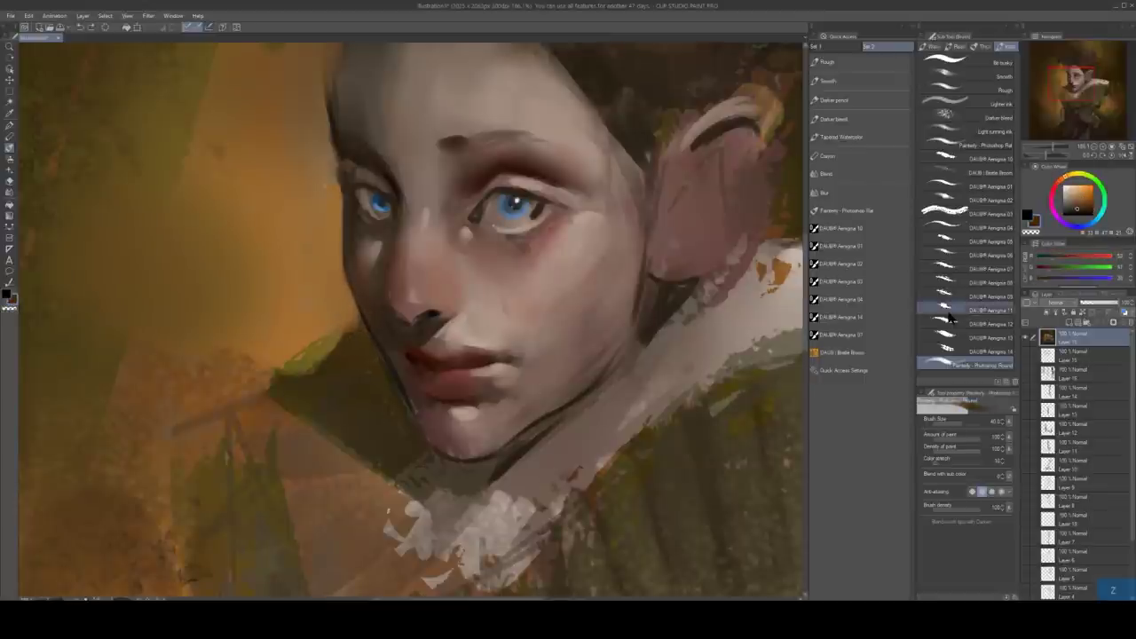
pyautogui.press('j')
pyautogui.moveTo(353, 243); pyautogui.dragTo(350, 298)
pyautogui.click(902, 193)
pyautogui.moveTo(350, 220); pyautogui.dragTo(360, 266)
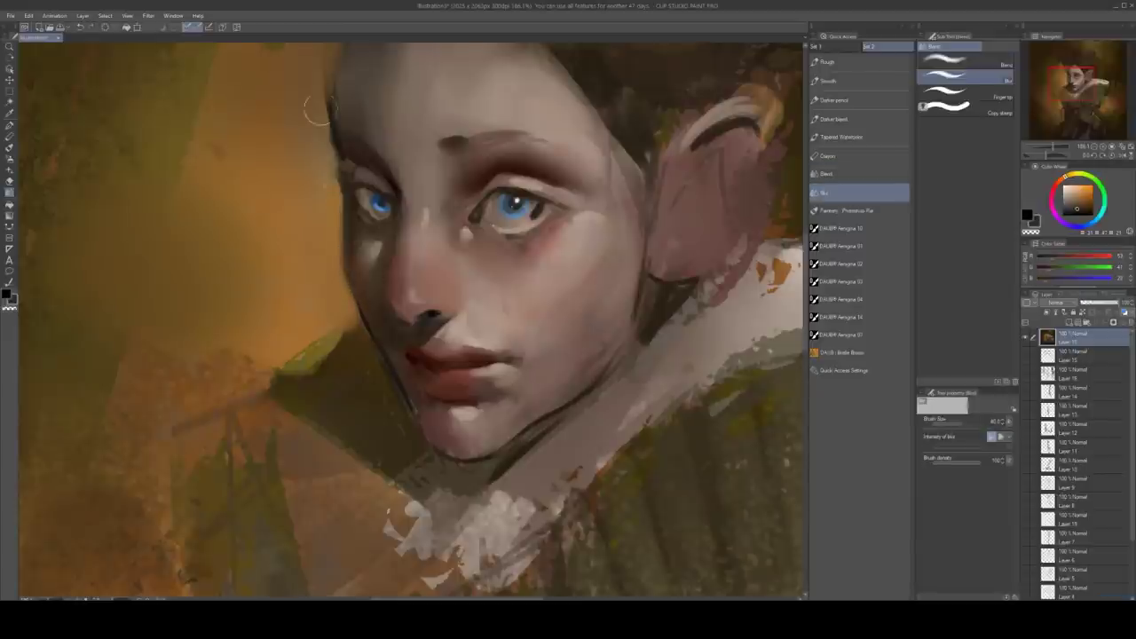
# Add a new layer and paint over the face with the DAUB Aerogina 10 brush while checking the mirrored canvas
pyautogui.moveTo(679, 300); pyautogui.dragTo(624, 292)
pyautogui.press('b')
pyautogui.press('h')
pyautogui.hotkey('ctrl', 'shift', 'n')
pyautogui.click(859, 228)
pyautogui.moveTo(497, 292)
pyautogui.mouseDown()
pyautogui.moveTo(550, 294)
pyautogui.moveTo(457, 294)
pyautogui.mouseUp()
pyautogui.press('h')
# Add the Painterly - Photoshop Round brush to the quick access set and paint a blue forehead heart, blue cheek line, and white ruff pleats
pyautogui.moveTo(980, 365); pyautogui.dragTo(859, 62)
pyautogui.moveTo(523, 293); pyautogui.dragTo(497, 295)
pyautogui.moveTo(551, 230); pyautogui.dragTo(547, 257)
pyautogui.moveTo(551, 229); pyautogui.dragTo(547, 258)
pyautogui.moveTo(637, 222)
pyautogui.mouseDown()
pyautogui.moveTo(627, 286)
pyautogui.moveTo(641, 419)
pyautogui.mouseUp()
pyautogui.moveTo(525, 186); pyautogui.dragTo(543, 201)
pyautogui.moveTo(667, 257); pyautogui.dragTo(640, 355)
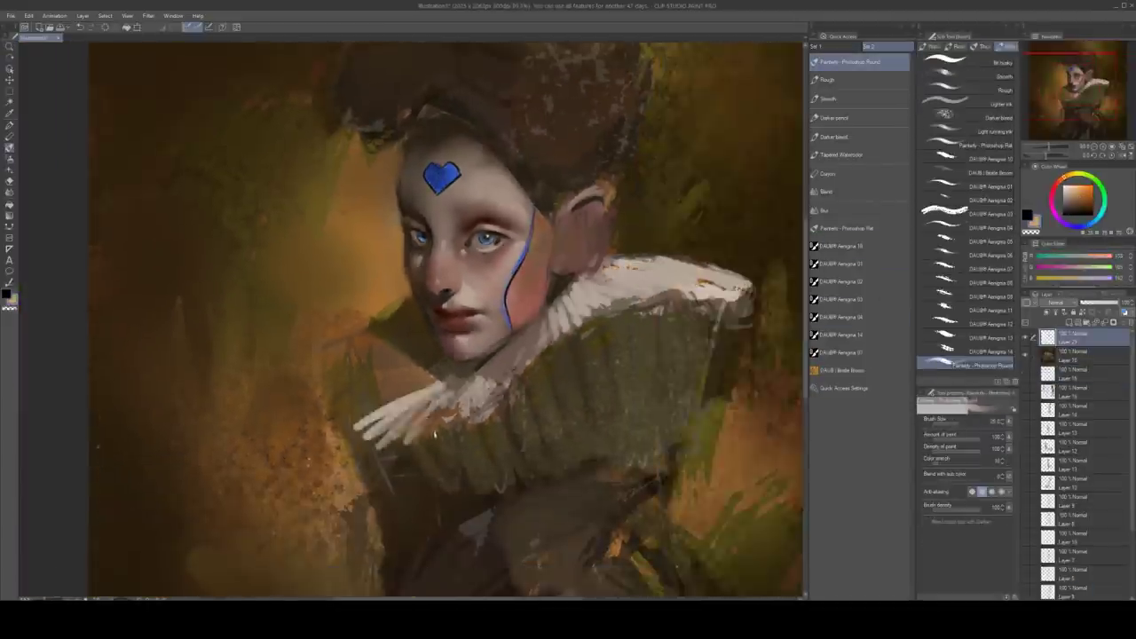
# On a new layer, extend the white ruff on the far side of the neck and add a blue accent to the sleeve
pyautogui.hotkey('ctrl', 'shift', 'n')
pyautogui.moveTo(435, 390); pyautogui.dragTo(364, 355)
pyautogui.moveTo(520, 228); pyautogui.dragTo(479, 180)
pyautogui.moveTo(441, 456); pyautogui.dragTo(441, 467)
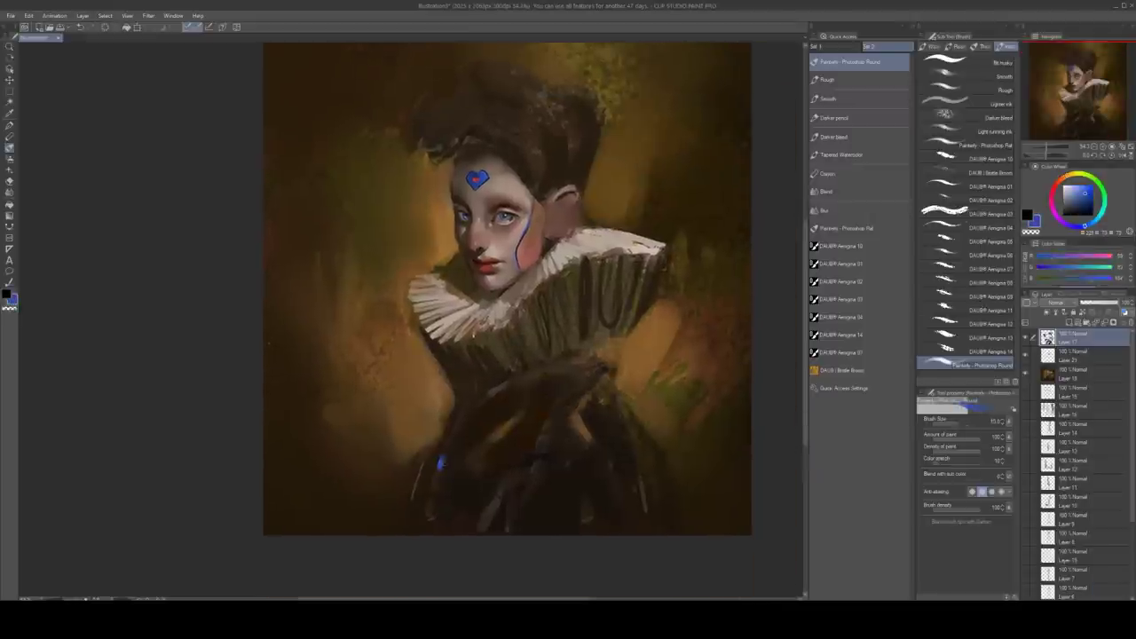
# Merge the visible layers and choose the Finger tip blending tool
pyautogui.press('h')
pyautogui.click(842, 263)
pyautogui.hotkey('ctrl', 'shift', 'e')
pyautogui.press('h')
pyautogui.click(826, 192)
pyautogui.click(976, 93)
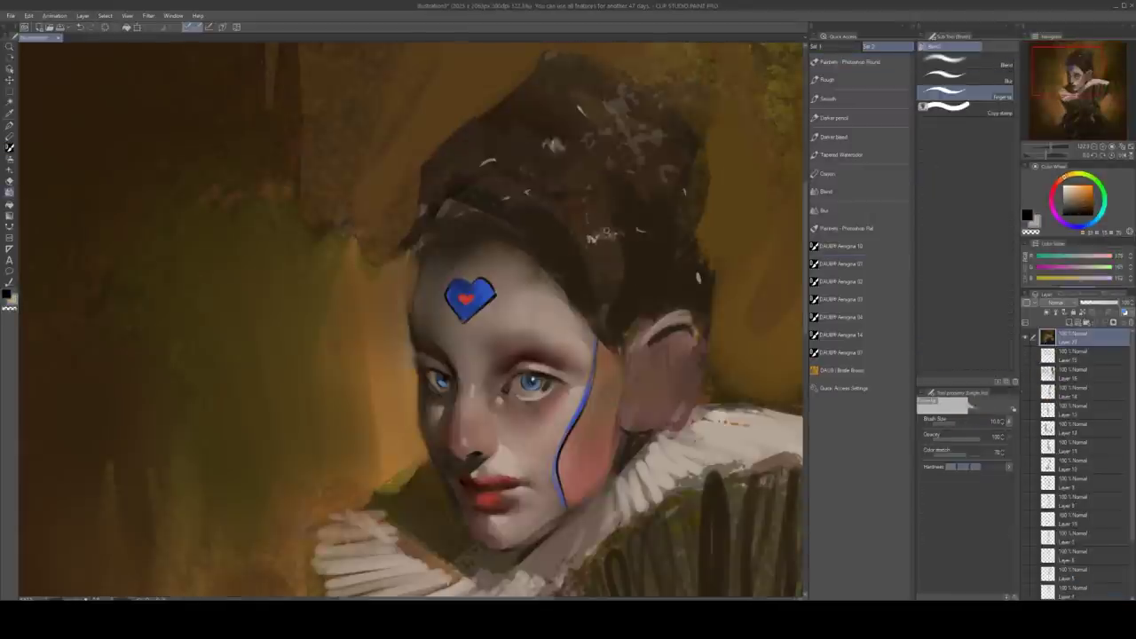
# Paint black strokes over the hair on a new layer with the DAUB Aerogina 03 brush and flip the canvas horizontally
pyautogui.click(841, 264)
pyautogui.hotkey('ctrl', 'shift', 'n')
pyautogui.click(841, 299)
pyautogui.moveTo(523, 133); pyautogui.dragTo(567, 84)
pyautogui.press('h')
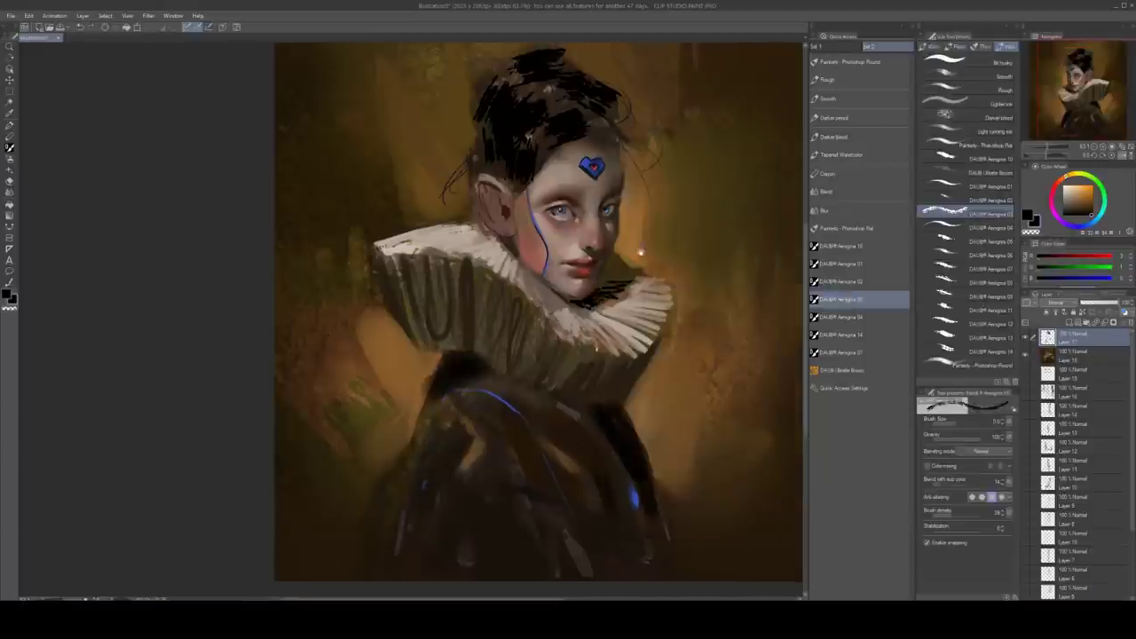
# Flip the canvas horizontally, paint black fold strokes on the front of the garment, and add a new layer
pyautogui.press('h')
pyautogui.moveTo(547, 414); pyautogui.dragTo(493, 527)
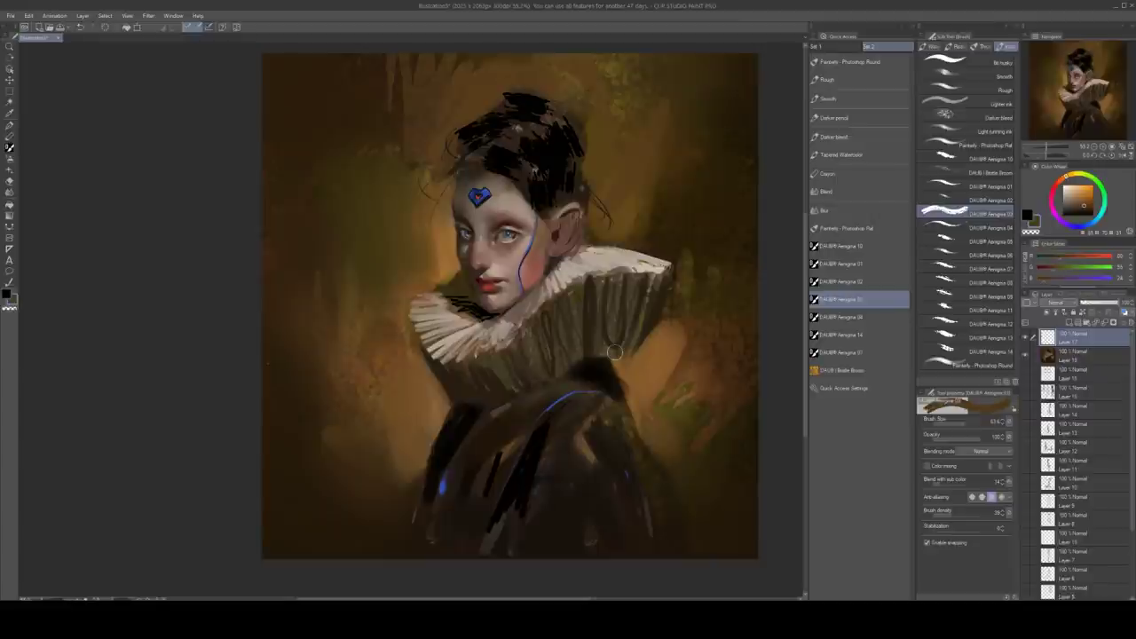
pyautogui.moveTo(555, 188)
pyautogui.mouseDown()
pyautogui.moveTo(600, 248)
pyautogui.moveTo(617, 188)
pyautogui.moveTo(451, 179)
pyautogui.moveTo(453, 241)
pyautogui.moveTo(630, 169)
pyautogui.moveTo(491, 180)
pyautogui.moveTo(480, 200)
pyautogui.mouseUp()
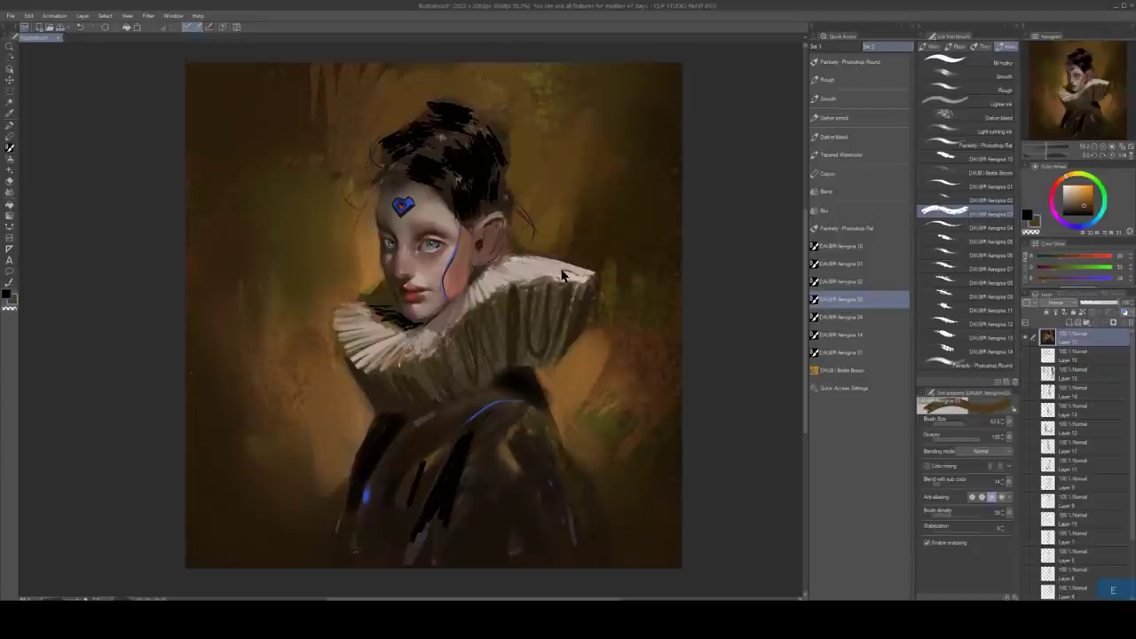
pyautogui.hotkey('ctrl', 'alt', '1')
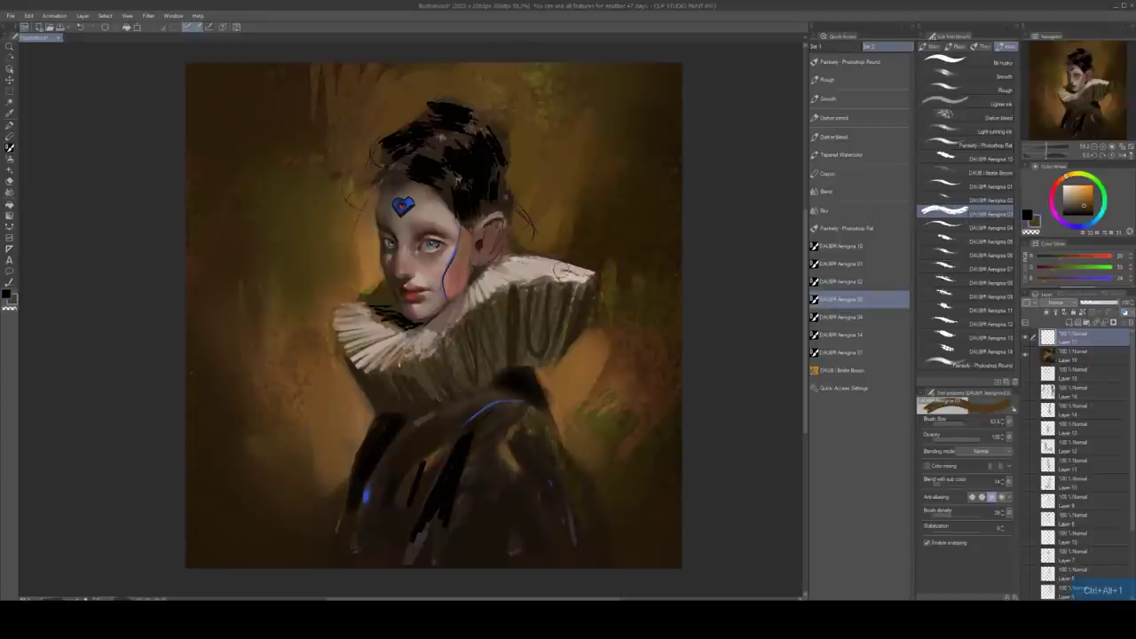
# Try brown strokes on the background beside the figure with the DAUB Aerogina 03 and 04 brushes, undoing each one
pyautogui.click(972, 117)
pyautogui.click(973, 213)
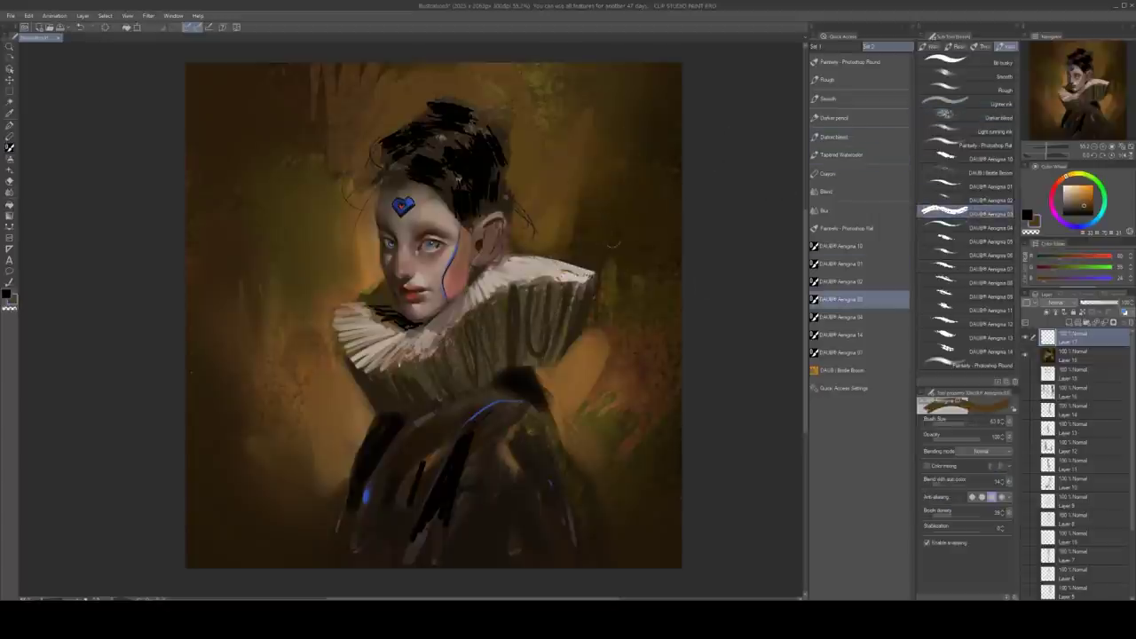
pyautogui.moveTo(611, 133); pyautogui.dragTo(626, 216)
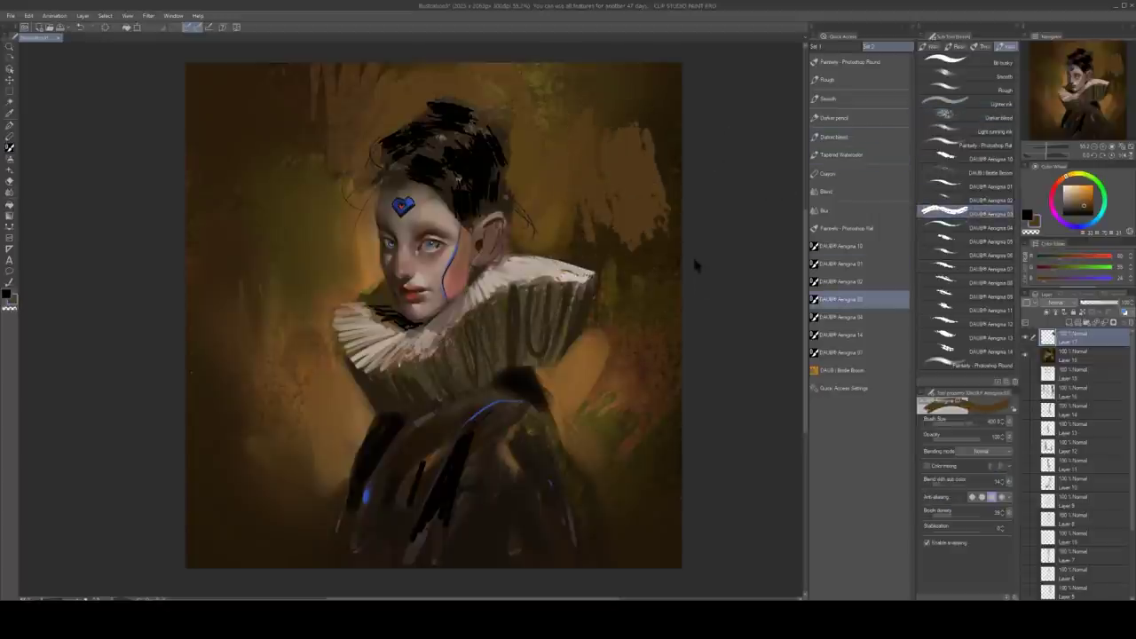
pyautogui.hotkey('ctrl', 'z')
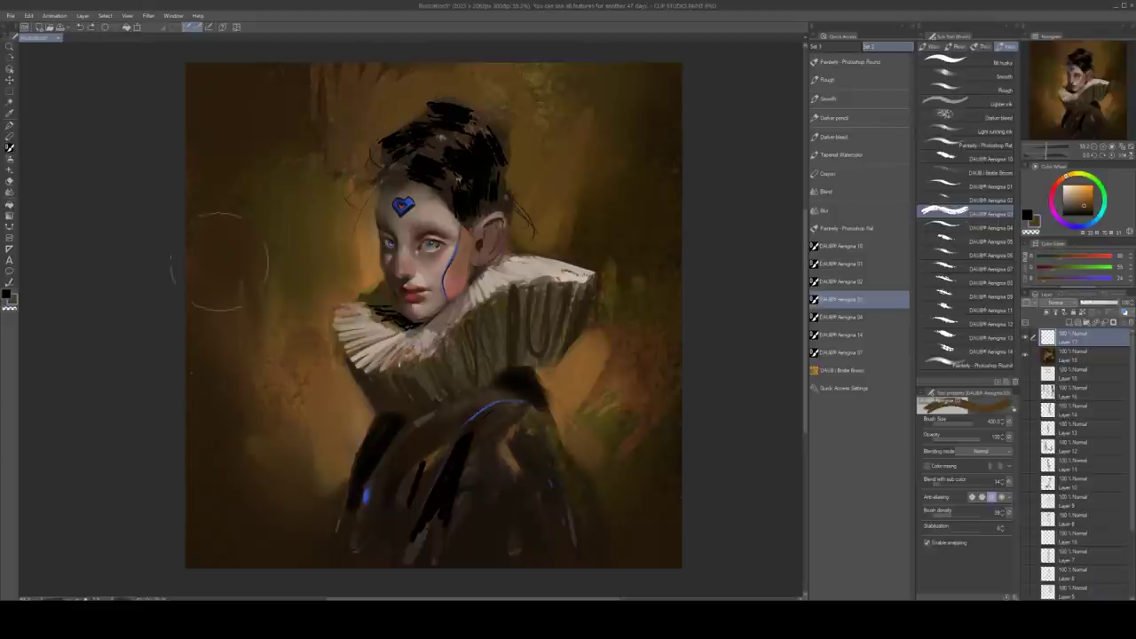
pyautogui.click(973, 227)
pyautogui.moveTo(608, 124)
pyautogui.mouseDown()
pyautogui.moveTo(588, 190)
pyautogui.moveTo(639, 275)
pyautogui.mouseUp()
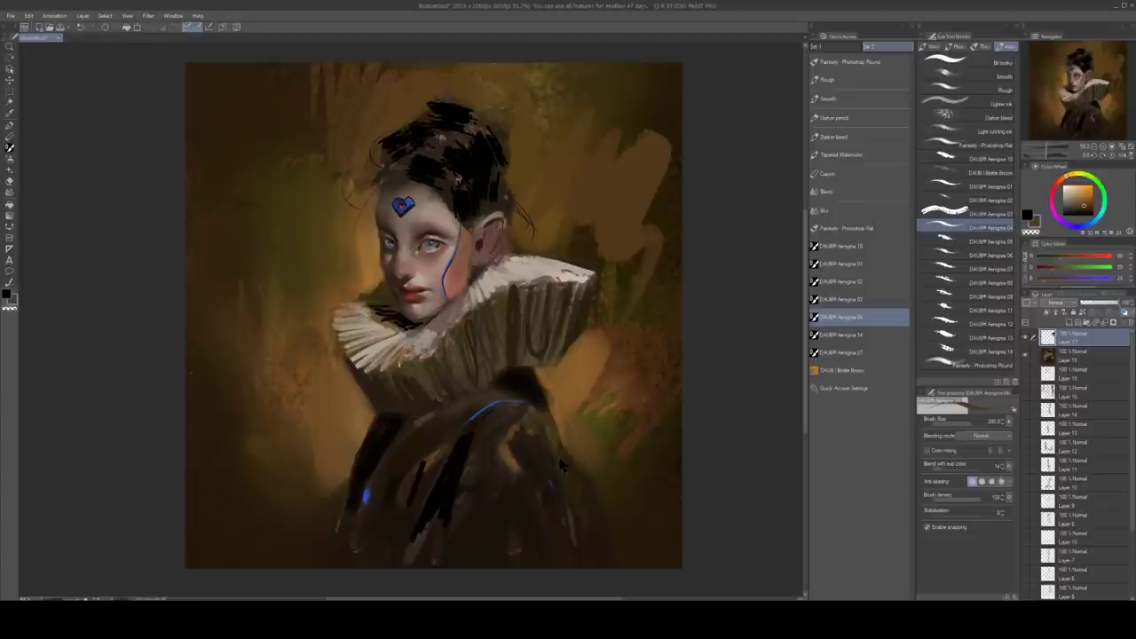
pyautogui.hotkey('ctrl', 'z')
pyautogui.moveTo(321, 149)
pyautogui.mouseDown()
pyautogui.moveTo(577, 266)
pyautogui.moveTo(305, 159)
pyautogui.mouseUp()
pyautogui.hotkey('ctrl', 'z')
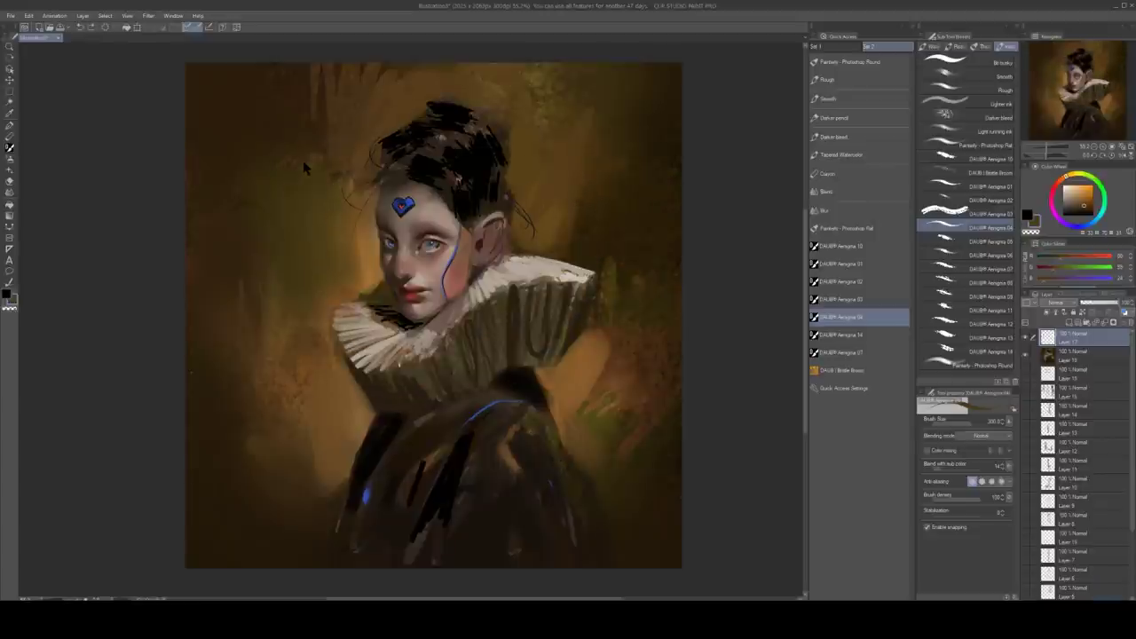
pyautogui.click(967, 213)
pyautogui.moveTo(657, 266)
pyautogui.mouseDown()
pyautogui.moveTo(633, 157)
pyautogui.moveTo(595, 330)
pyautogui.mouseUp()
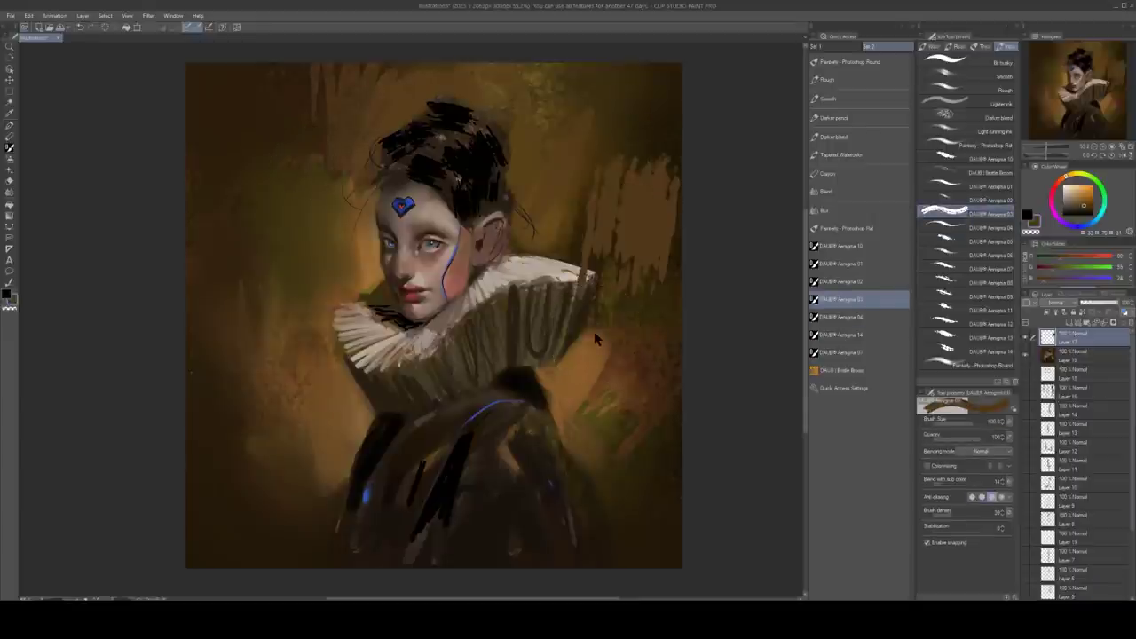
pyautogui.hotkey('ctrl', 'z')
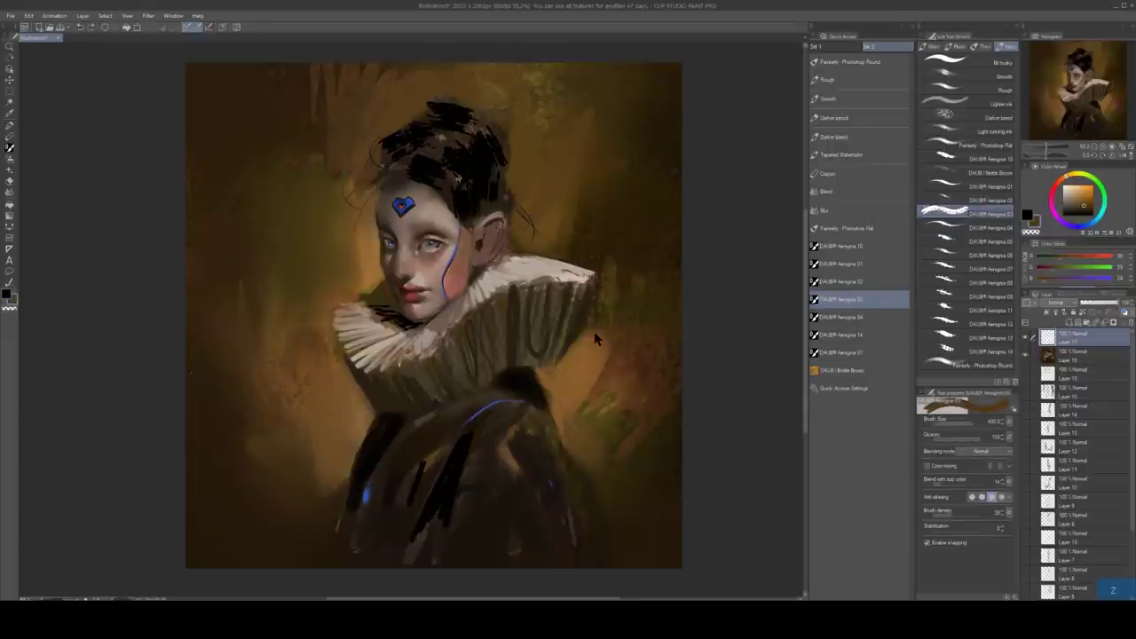
# Paint textured brown strokes over the background on both sides of the figure with the DAUB Aerogina 05 brush, undoing unwanted ones
pyautogui.click(965, 241)
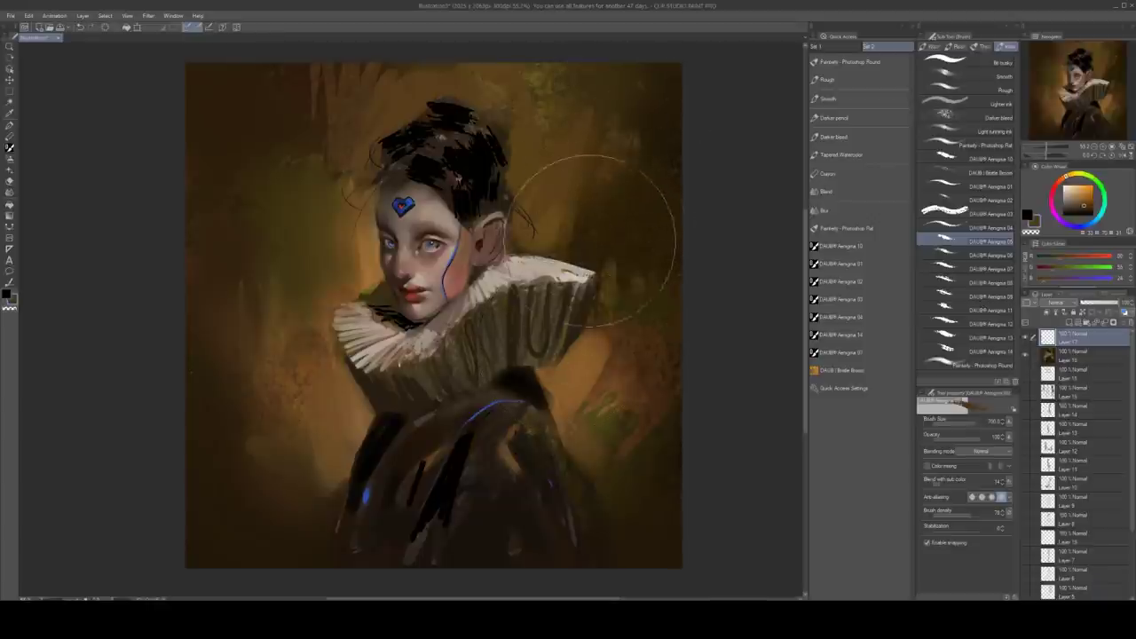
pyautogui.moveTo(593, 240)
pyautogui.mouseDown()
pyautogui.moveTo(635, 254)
pyautogui.moveTo(653, 305)
pyautogui.mouseUp()
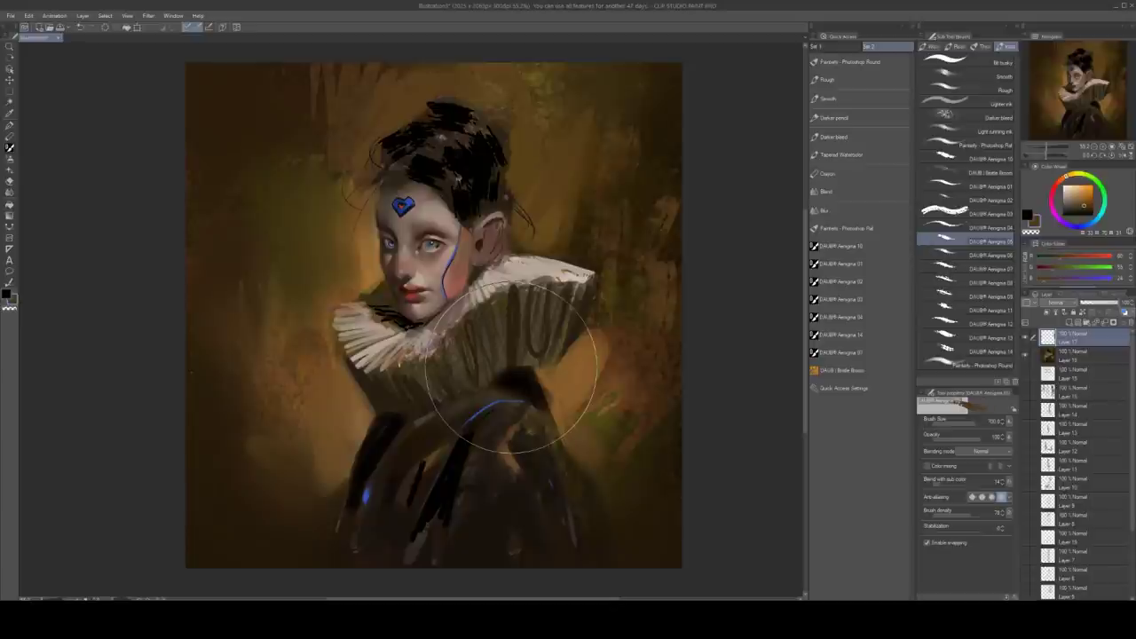
pyautogui.moveTo(505, 390); pyautogui.dragTo(596, 405)
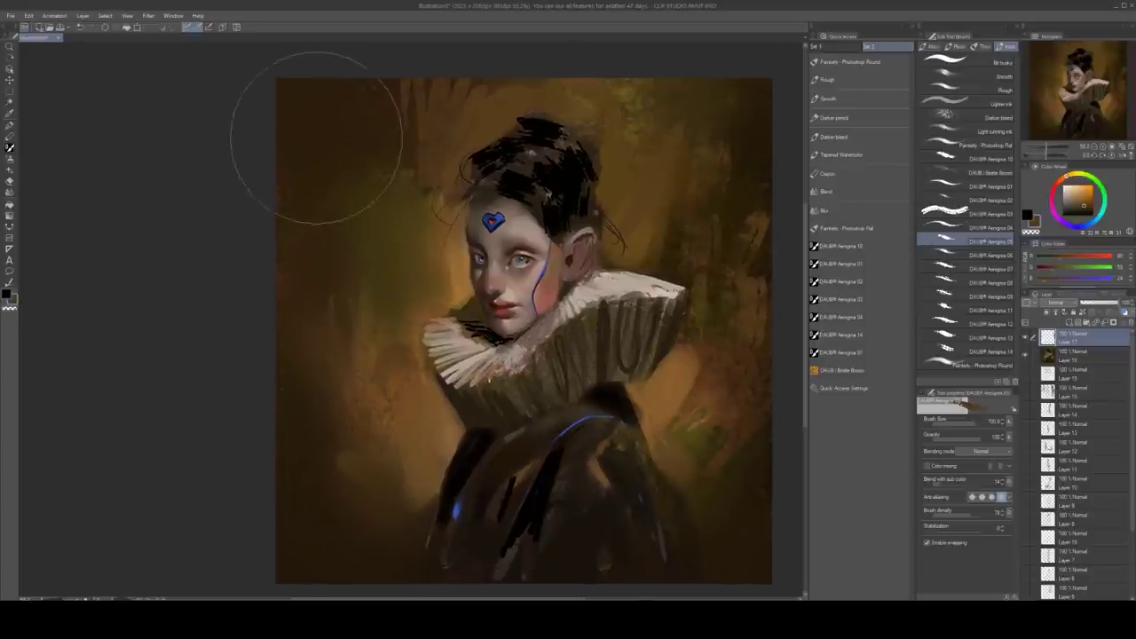
pyautogui.moveTo(316, 138)
pyautogui.mouseDown()
pyautogui.moveTo(367, 126)
pyautogui.moveTo(317, 178)
pyautogui.moveTo(316, 115)
pyautogui.moveTo(328, 156)
pyautogui.mouseUp()
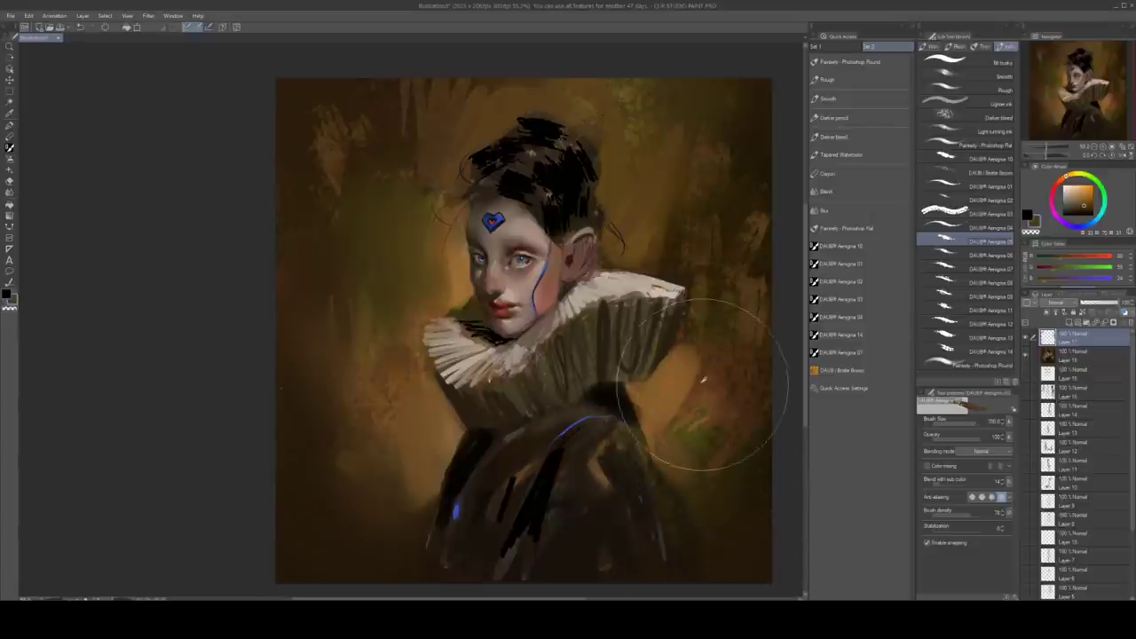
pyautogui.moveTo(705, 357); pyautogui.dragTo(754, 497)
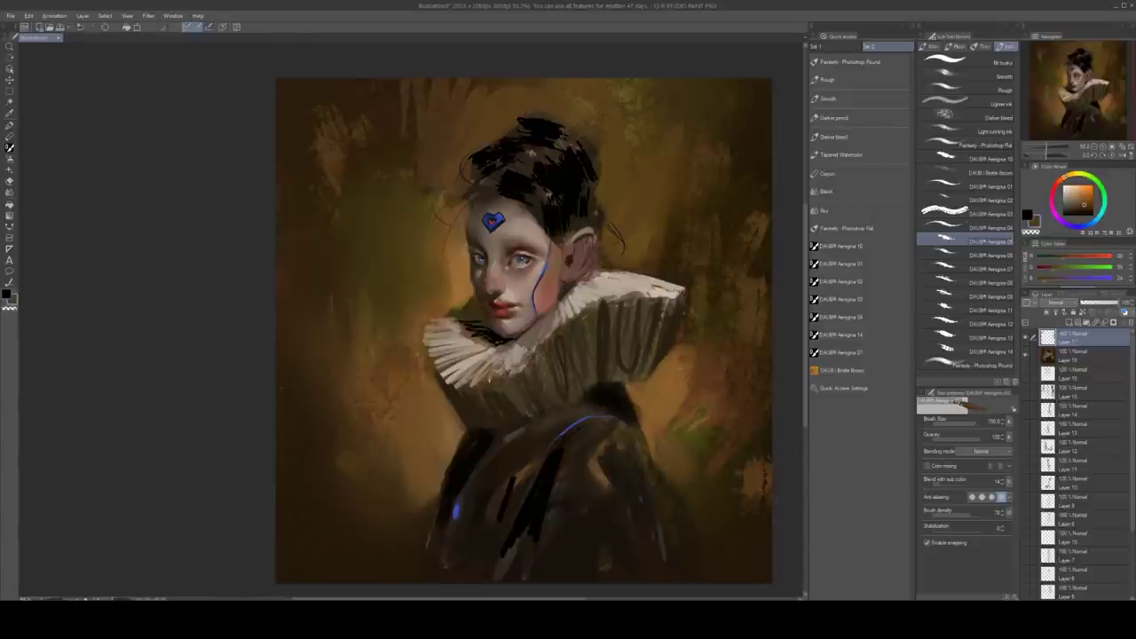
pyautogui.hotkey('ctrl', 'z')
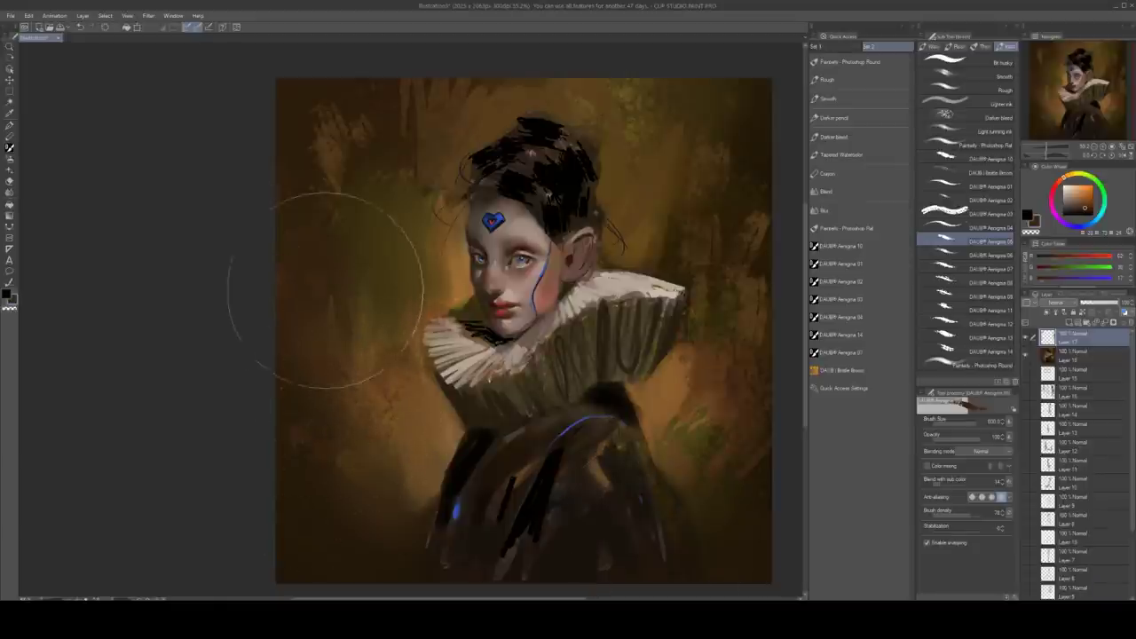
pyautogui.hotkey('ctrl', 'z')
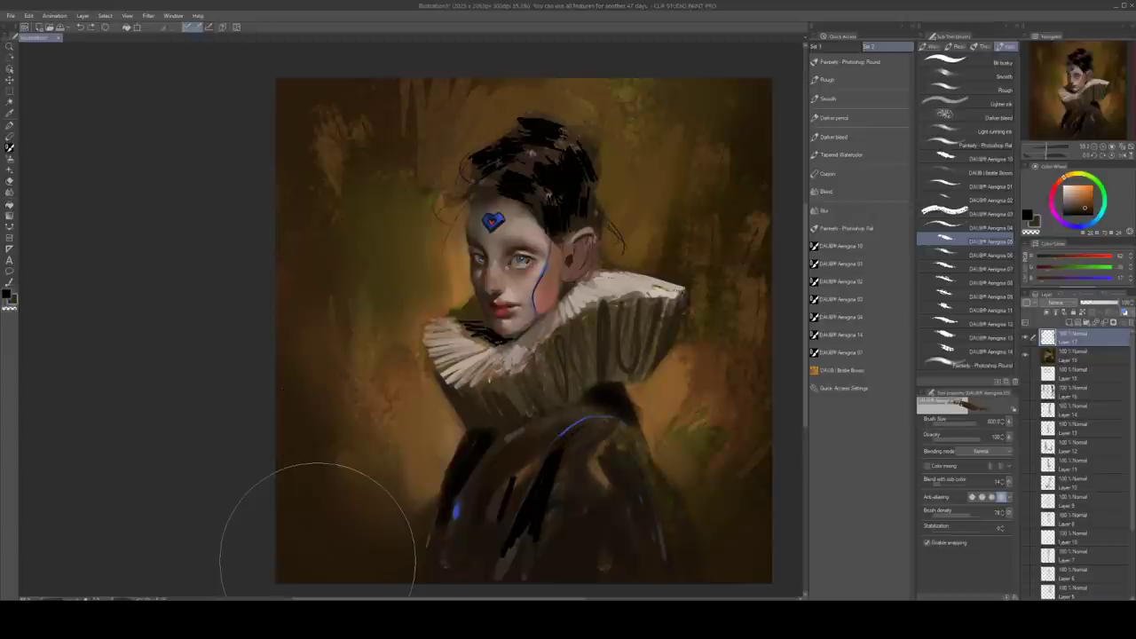
# Flip the canvas horizontally and reduce the brush size for smaller strokes
pyautogui.press('f')
pyautogui.moveTo(318, 561); pyautogui.dragTo(577, 517)
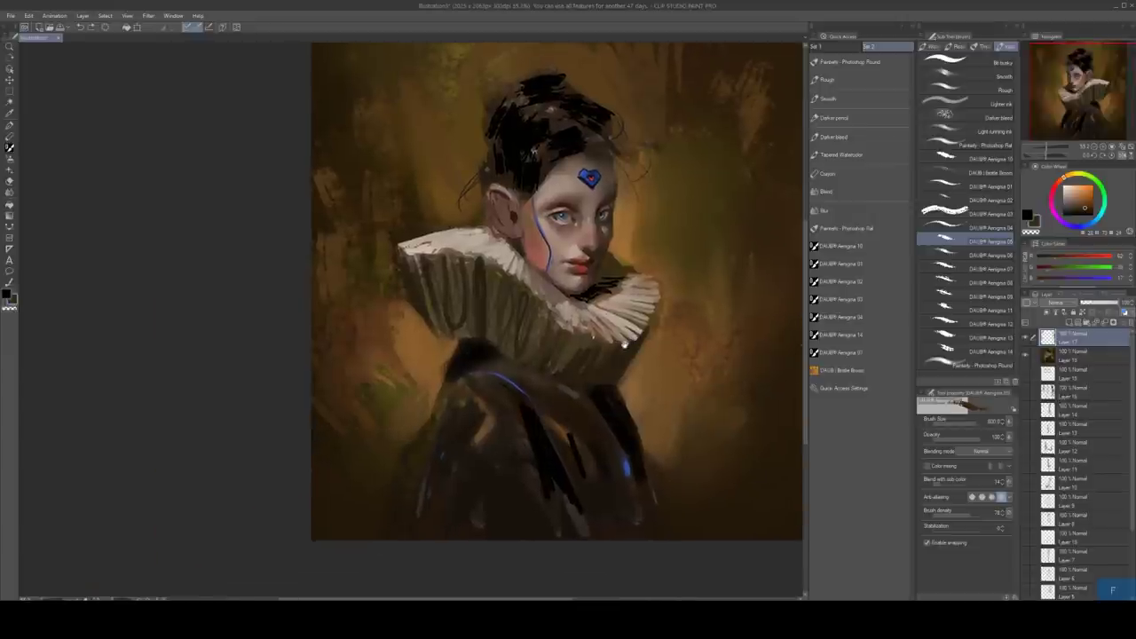
pyautogui.moveTo(622, 343)
pyautogui.mouseDown()
pyautogui.moveTo(523, 404)
pyautogui.moveTo(543, 369)
pyautogui.mouseUp()
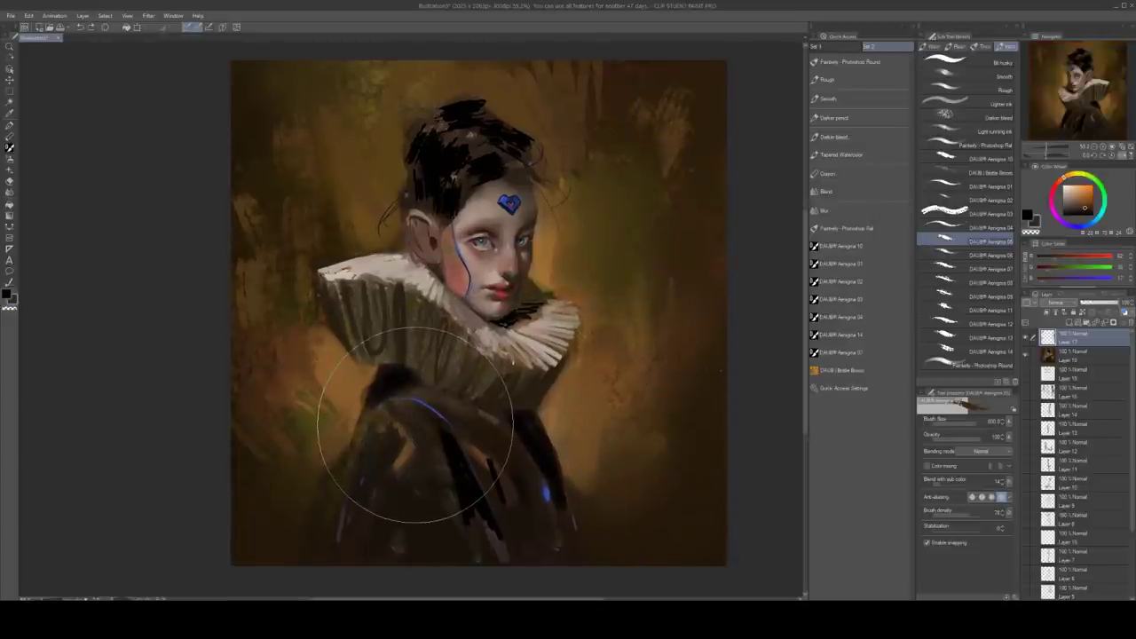
pyautogui.press('[')
pyautogui.press('[')
pyautogui.press('[')
pyautogui.press('[')
pyautogui.press('[')
pyautogui.press('[')
pyautogui.press('[')
pyautogui.press('[')
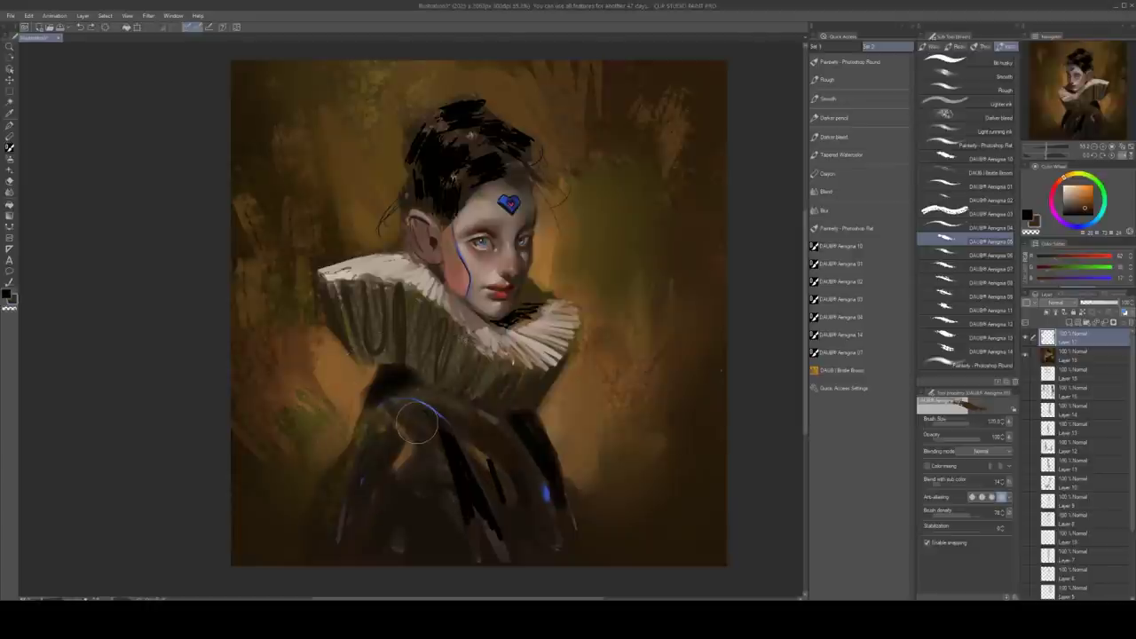
# Try dark pleat lines over the white ruff below the chin on a new layer, and delete that layer
pyautogui.press('z')
pyautogui.moveTo(534, 313)
pyautogui.mouseDown()
pyautogui.moveTo(566, 317)
pyautogui.moveTo(526, 341)
pyautogui.moveTo(566, 322)
pyautogui.moveTo(534, 326)
pyautogui.mouseUp()
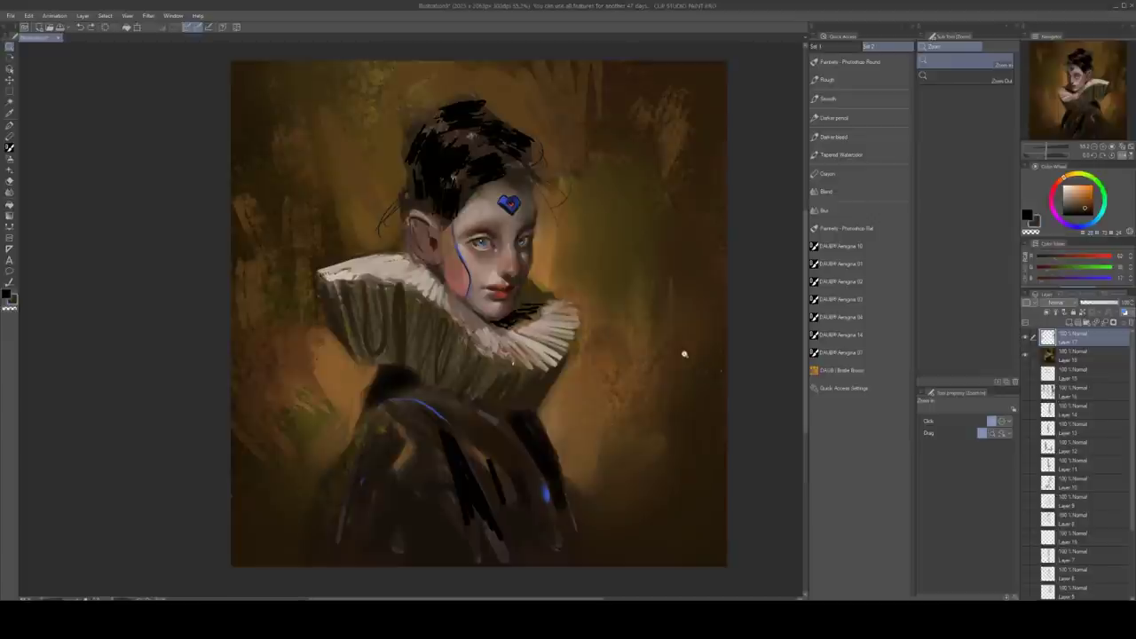
pyautogui.click(546, 333)
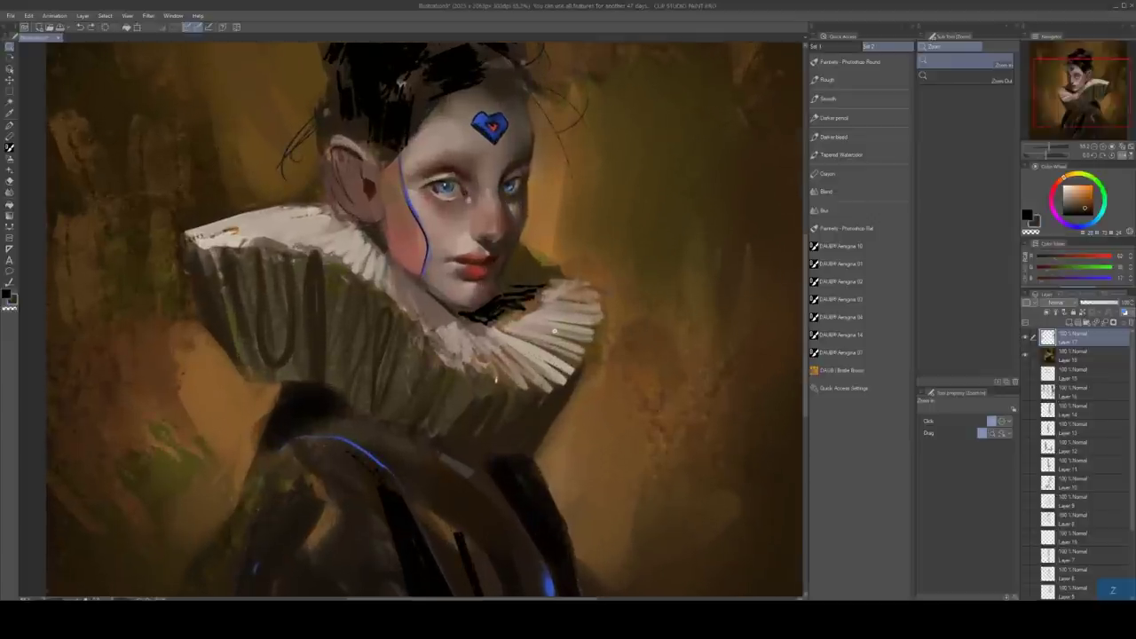
pyautogui.moveTo(557, 335); pyautogui.dragTo(534, 347)
pyautogui.click(538, 347)
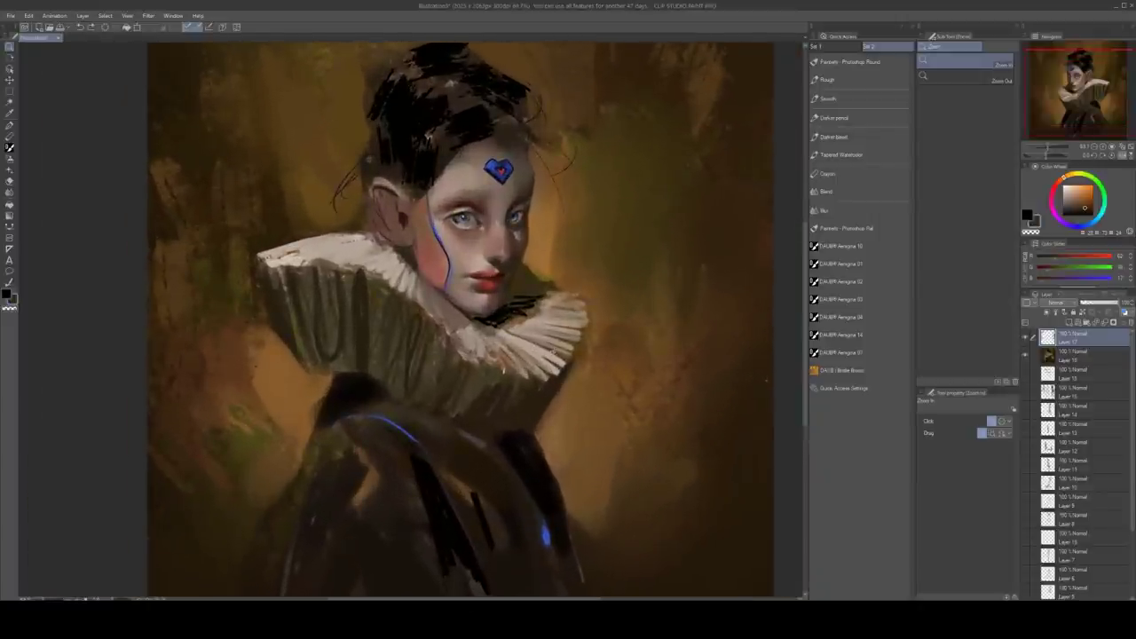
pyautogui.hotkey('ctrl', 'alt', '1')
pyautogui.press('b')
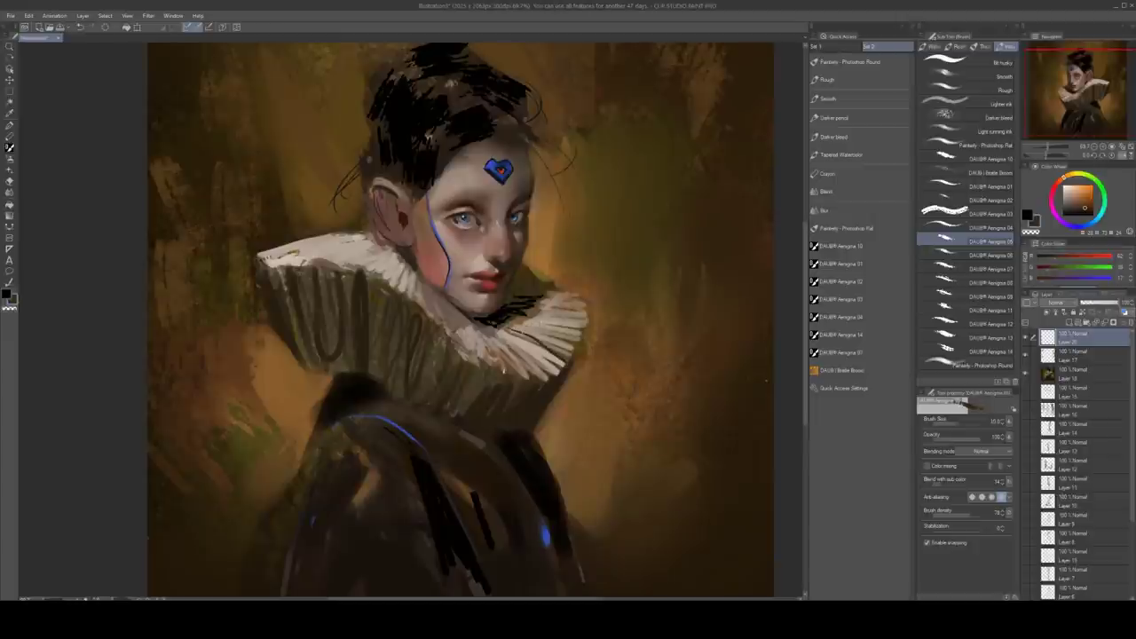
pyautogui.moveTo(506, 330)
pyautogui.mouseDown()
pyautogui.moveTo(544, 379)
pyautogui.moveTo(570, 354)
pyautogui.moveTo(515, 320)
pyautogui.mouseUp()
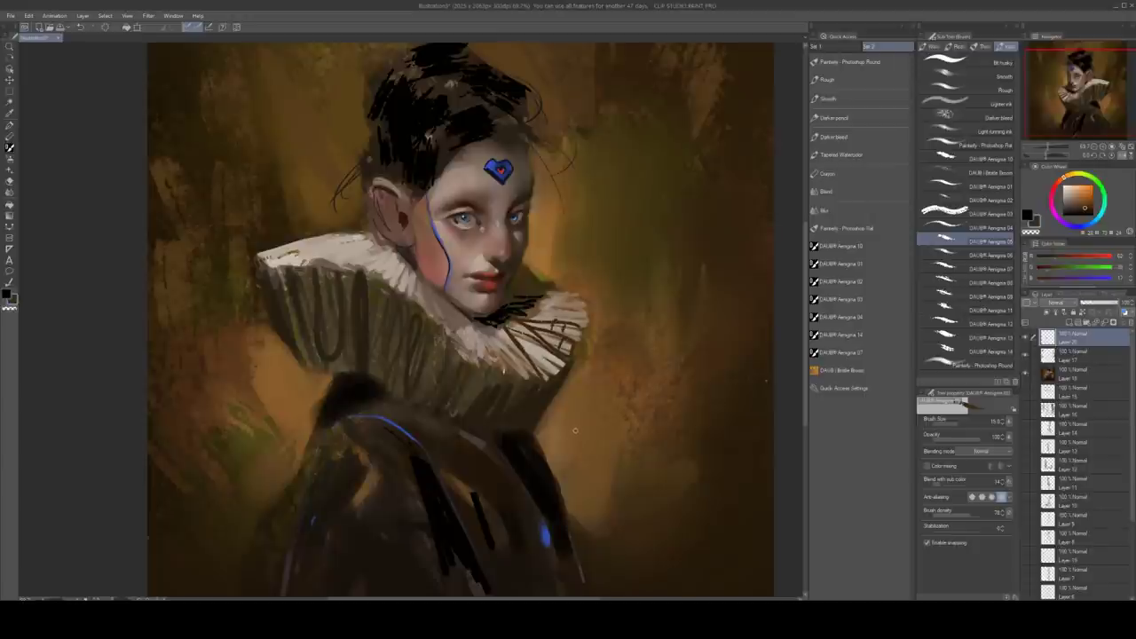
pyautogui.press('d')
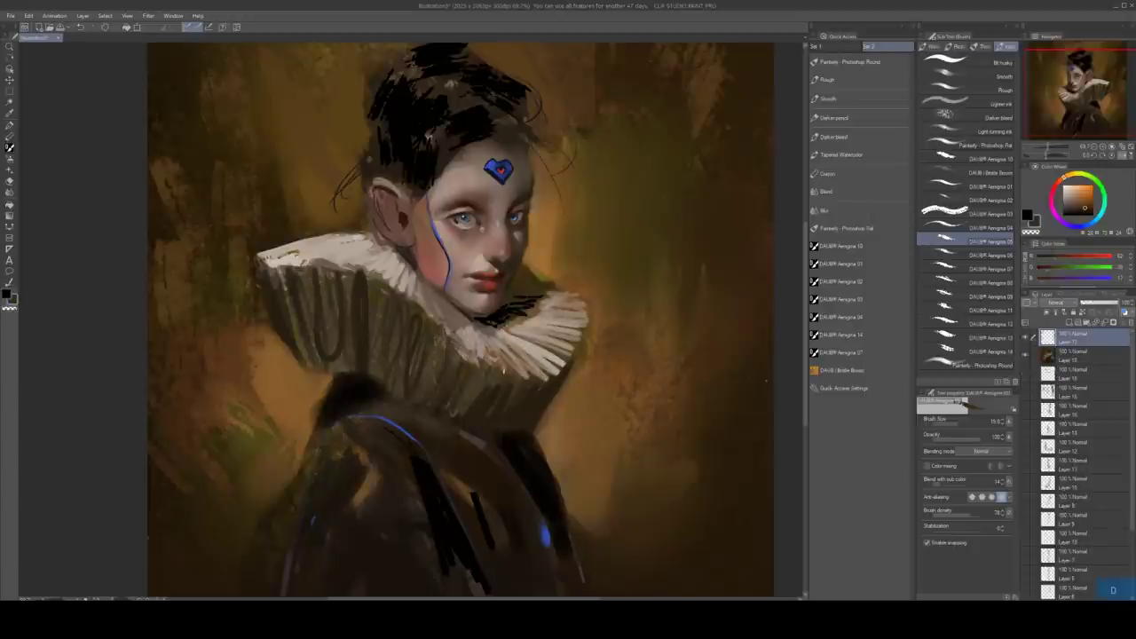
# Examine the whole portrait at a reduced size, both as it is and flipped horizontally
pyautogui.press('z')
pyautogui.moveTo(587, 319); pyautogui.dragTo(491, 319)
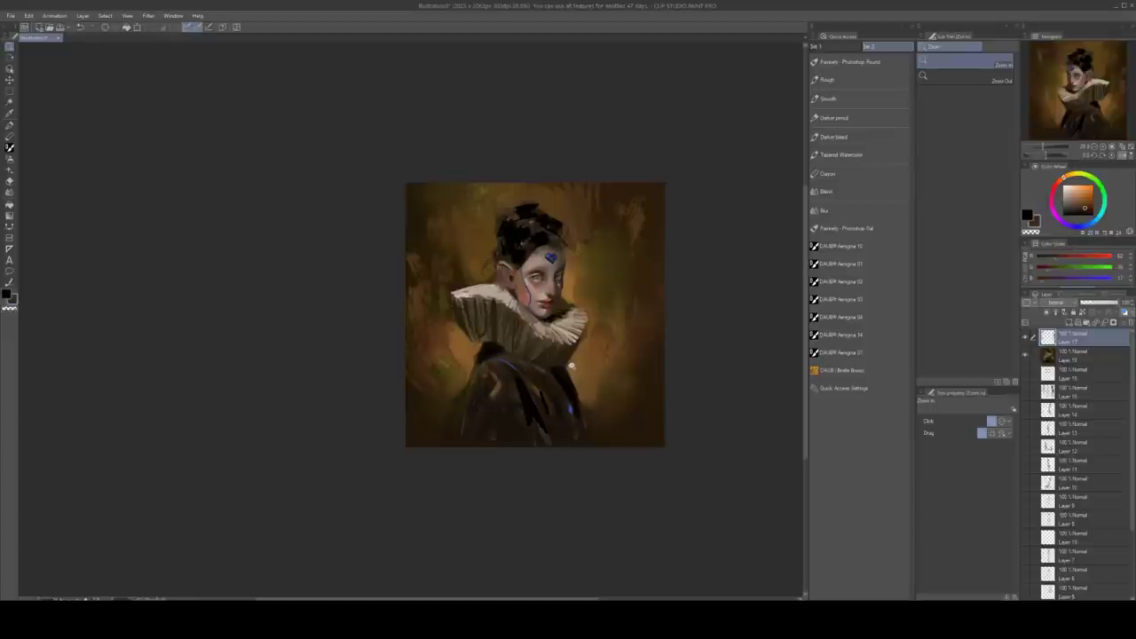
pyautogui.press('f')
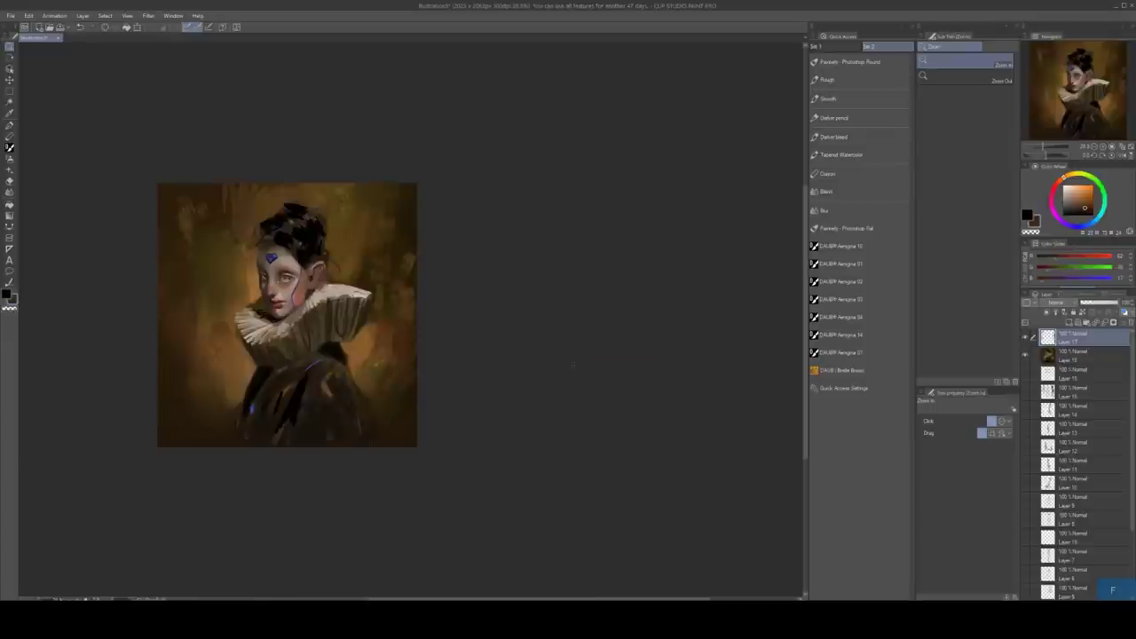
pyautogui.moveTo(353, 369); pyautogui.dragTo(636, 352)
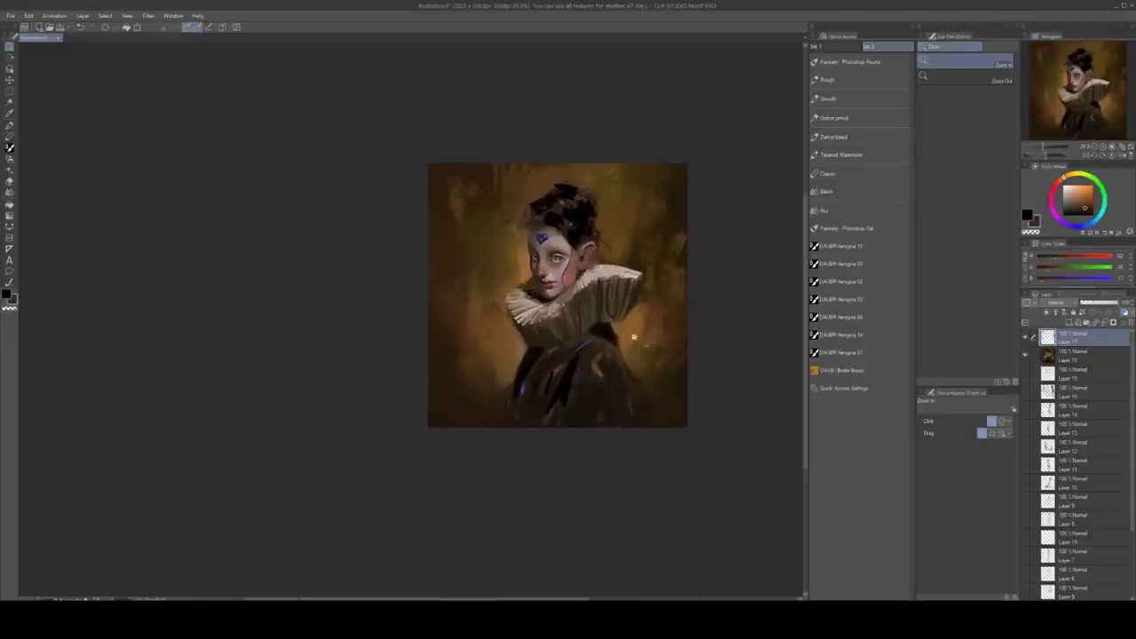
pyautogui.press('z')
pyautogui.moveTo(580, 305)
pyautogui.mouseDown()
pyautogui.moveTo(594, 303)
pyautogui.moveTo(562, 329)
pyautogui.mouseUp()
pyautogui.scroll(-2, 595, 304)
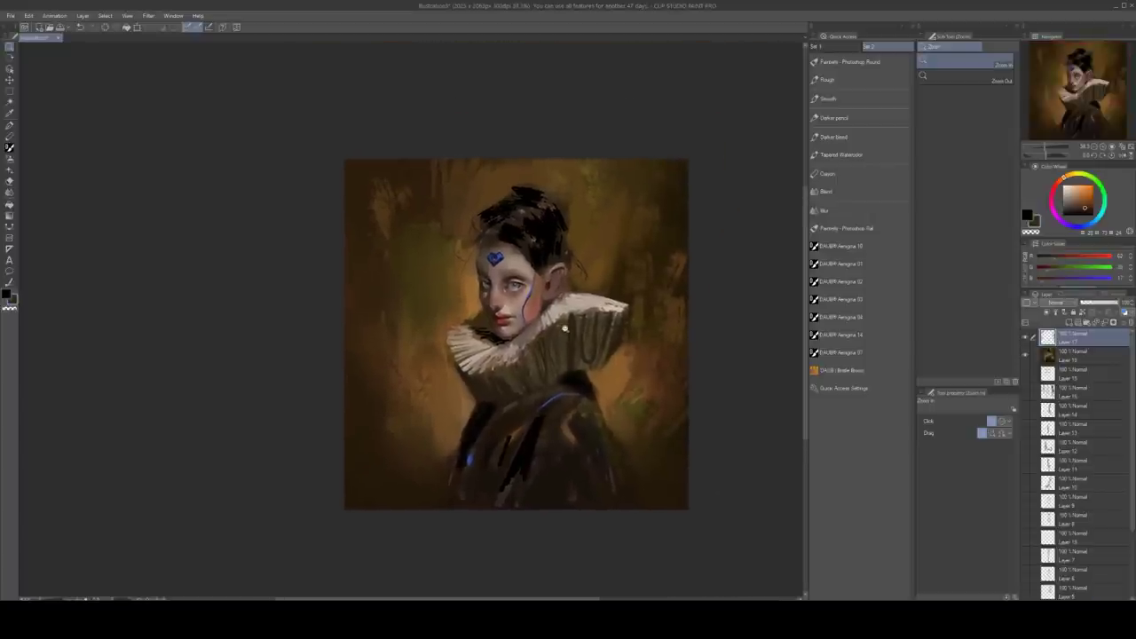
pyautogui.scroll(2, 564, 329)
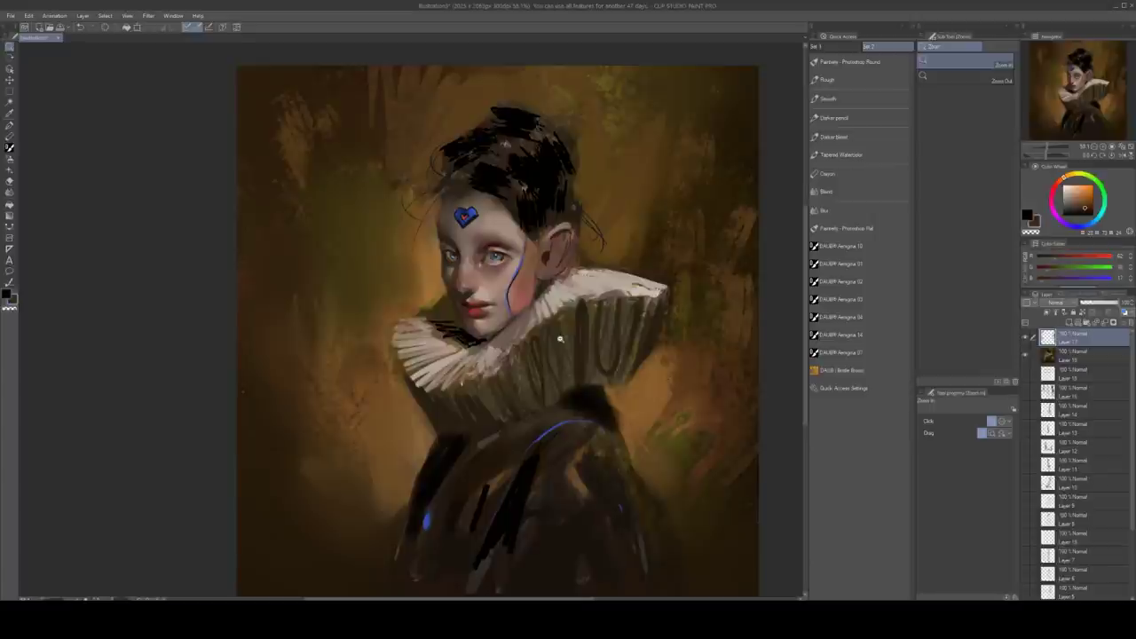
# Merge the stroke layer down and try the Blend tool on the back edge of the hair, undoing the stroke
pyautogui.moveTo(503, 249); pyautogui.dragTo(528, 237)
pyautogui.hotkey('ctrl', 'e')
pyautogui.moveTo(737, 242); pyautogui.dragTo(497, 445)
pyautogui.click(865, 190)
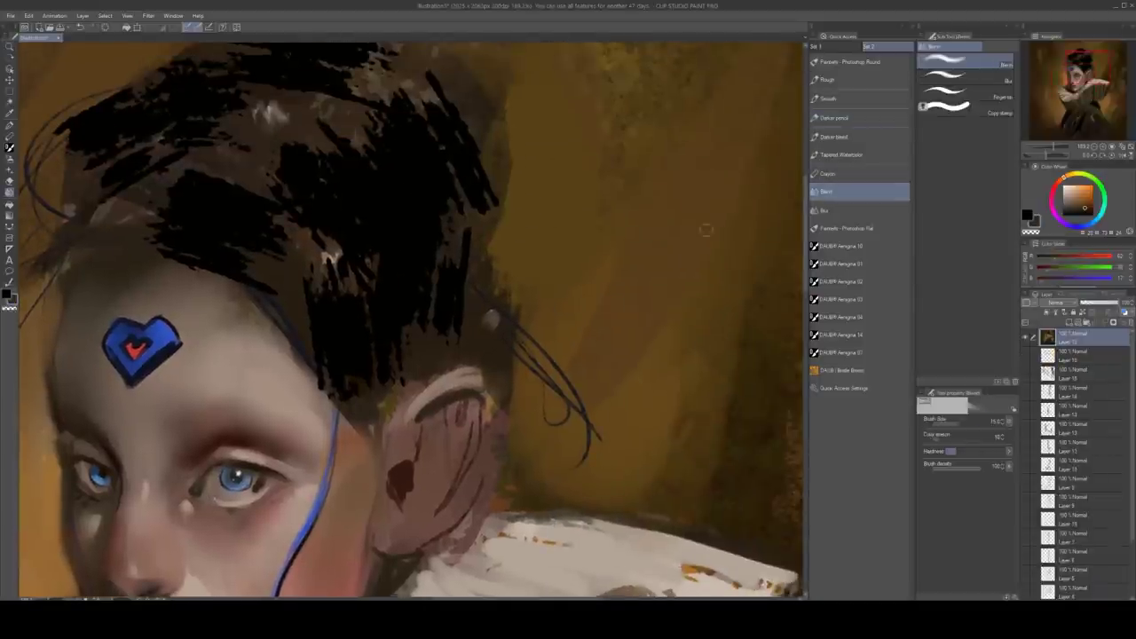
pyautogui.moveTo(525, 233)
pyautogui.mouseDown()
pyautogui.moveTo(477, 190)
pyautogui.moveTo(496, 184)
pyautogui.moveTo(477, 233)
pyautogui.mouseUp()
pyautogui.hotkey('ctrl', 'z')
# Assign the DAUB crumpled paper texture from the DAUB_Texture tag to the Blend tool
pyautogui.click(1017, 596)
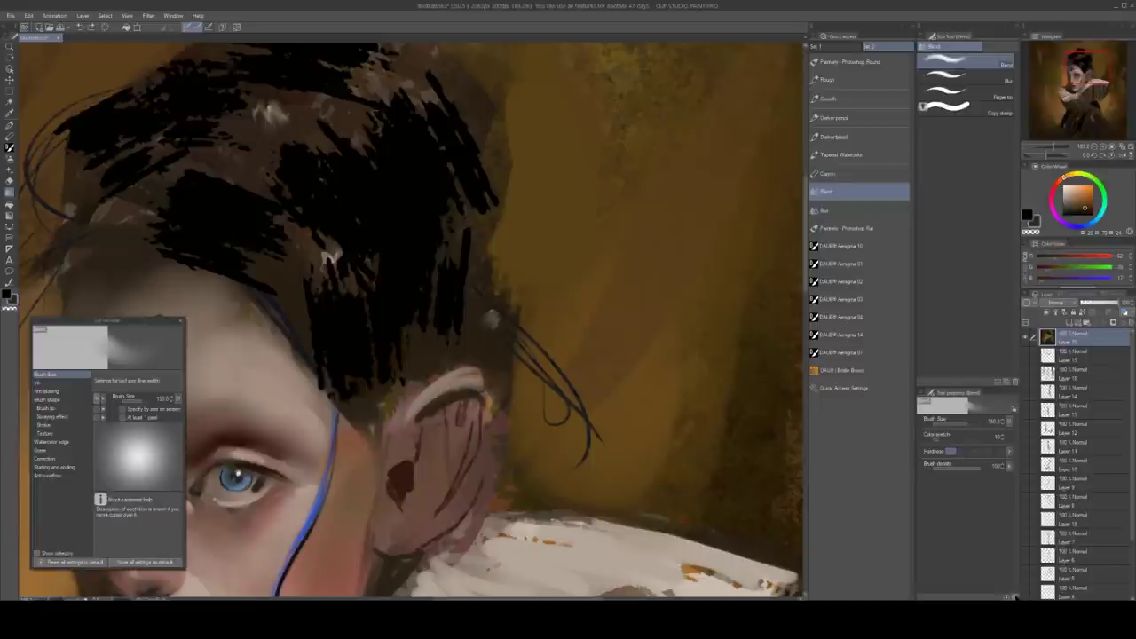
pyautogui.click(62, 433)
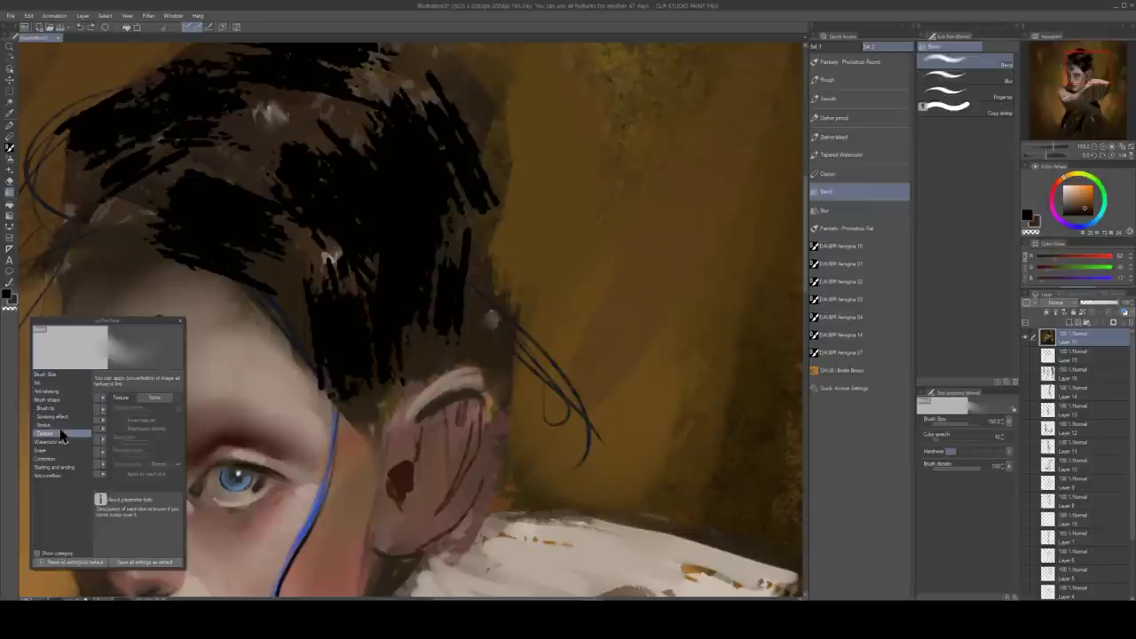
pyautogui.click(99, 397)
pyautogui.click(142, 399)
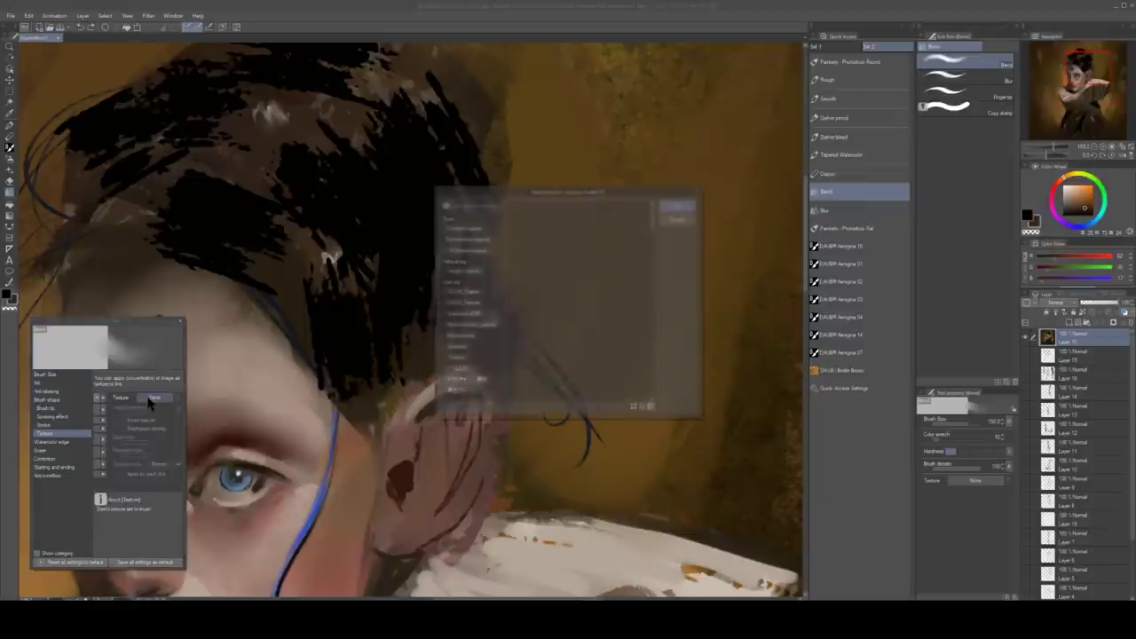
pyautogui.scroll(-1, 536, 330)
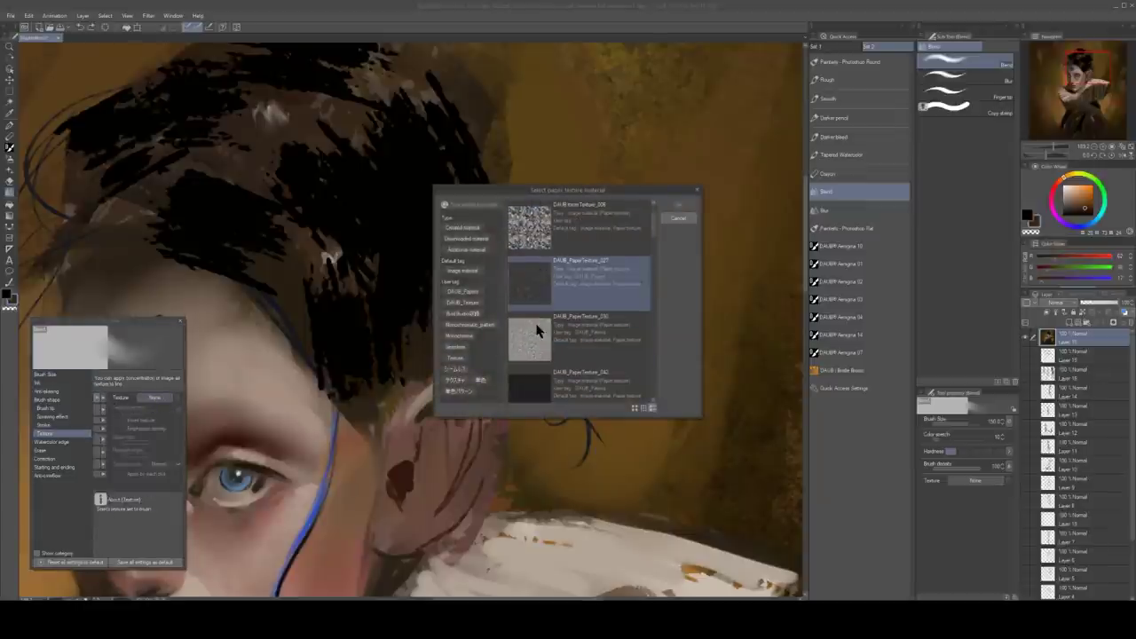
pyautogui.click(462, 305)
pyautogui.click(581, 226)
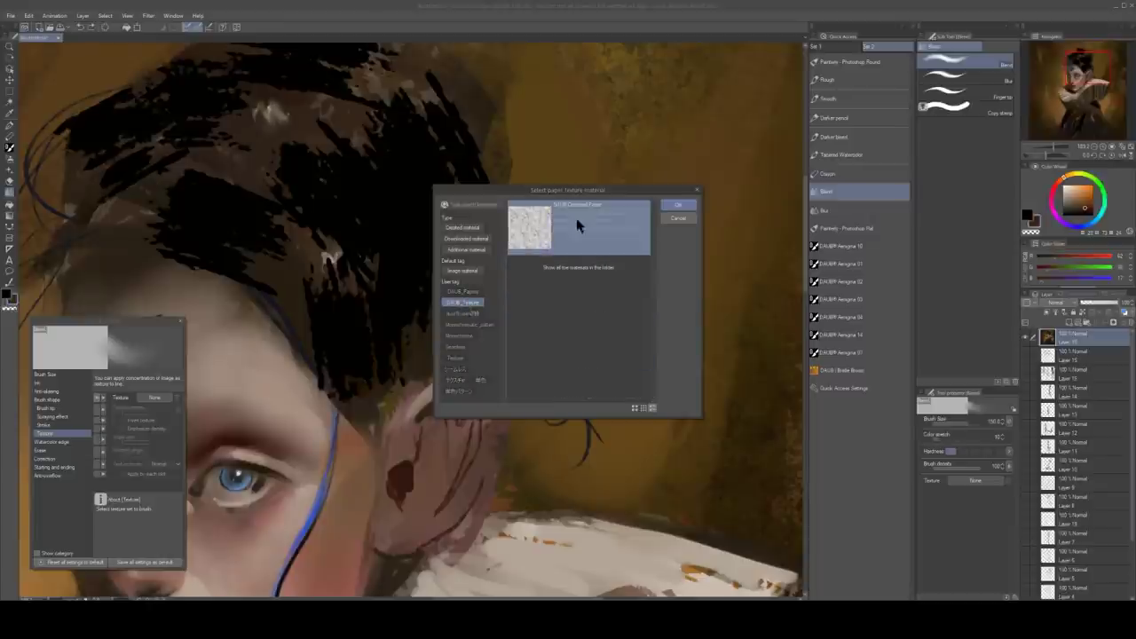
pyautogui.click(679, 207)
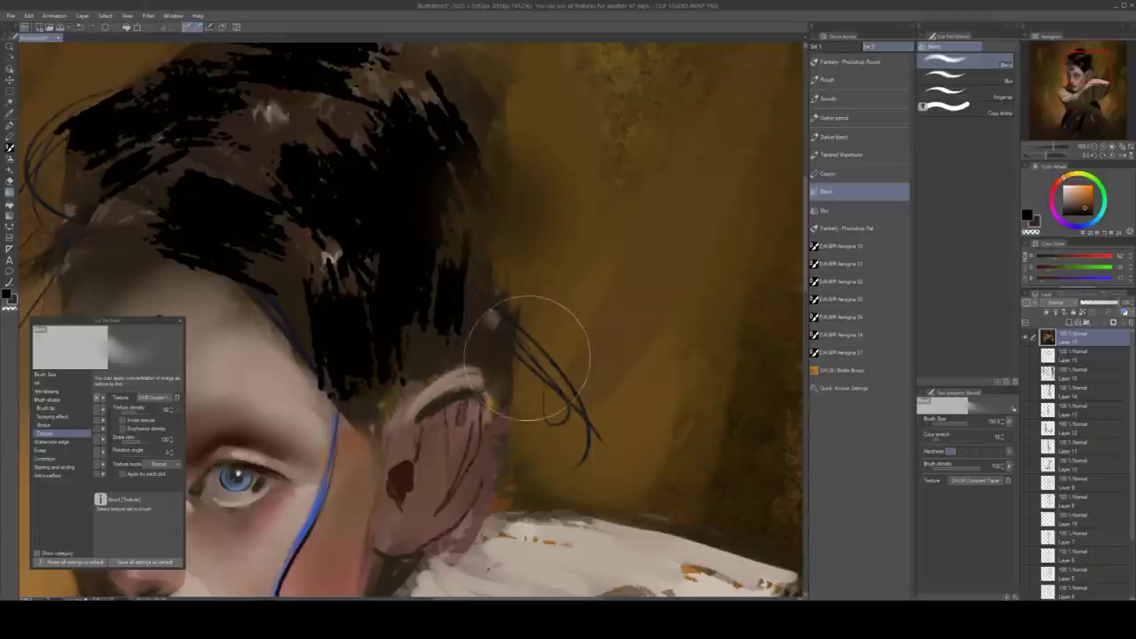
# Try the textured Blend tool on the back edge of the hair, reduce its brush size, and undo the strokes
pyautogui.hotkey('ctrl', 'z')
pyautogui.hotkey('ctrl', 'z')
pyautogui.hotkey('ctrl', 'z')
pyautogui.hotkey('ctrl', 'z')
pyautogui.press('[')
pyautogui.press('[')
pyautogui.press('[')
pyautogui.press('[')
pyautogui.press('[')
pyautogui.press('[')
pyautogui.press('[')
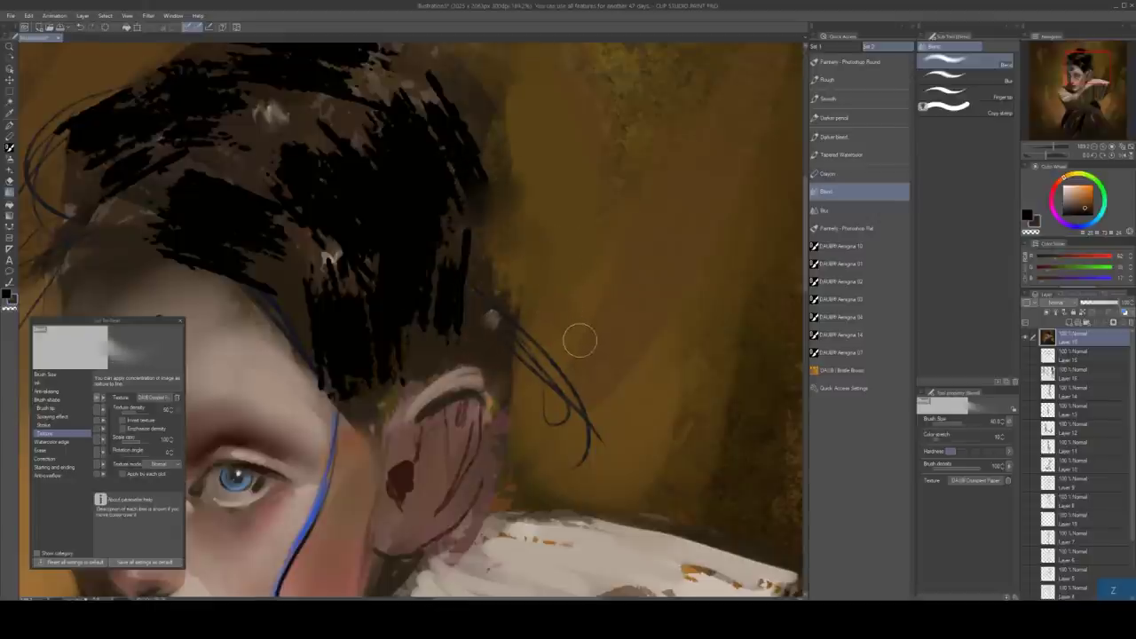
pyautogui.hotkey('ctrl', 'z')
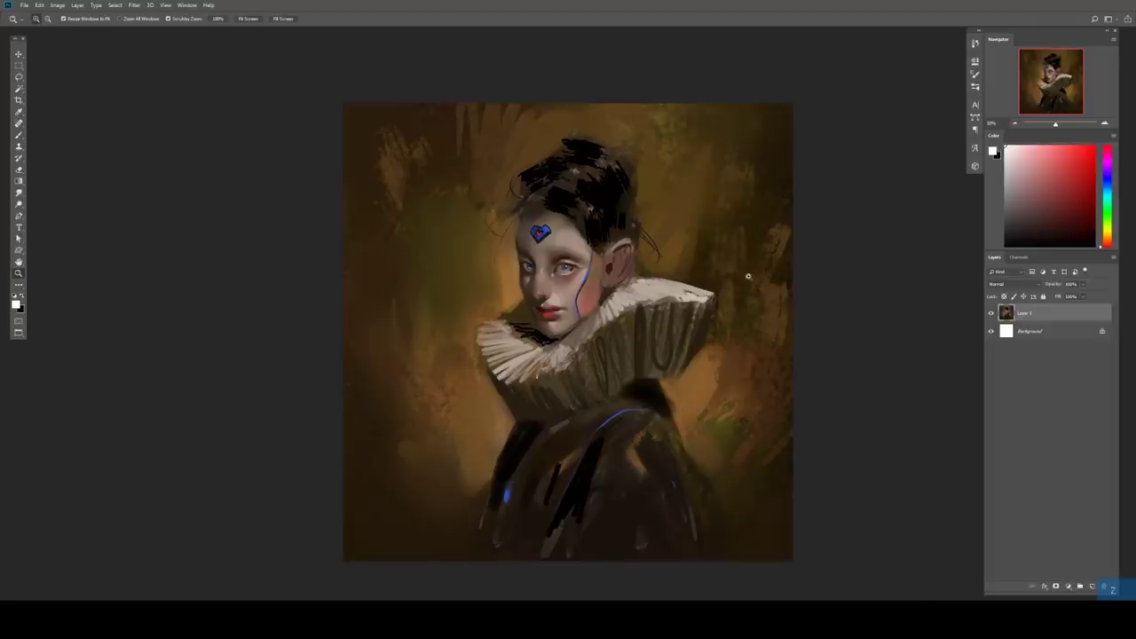
# Switch to Photoshop and blend the back edge of the hair and the front hairline with the Mixer Brush
pyautogui.moveTo(748, 277)
pyautogui.mouseDown()
pyautogui.moveTo(736, 254)
pyautogui.moveTo(680, 240)
pyautogui.moveTo(701, 257)
pyautogui.mouseUp()
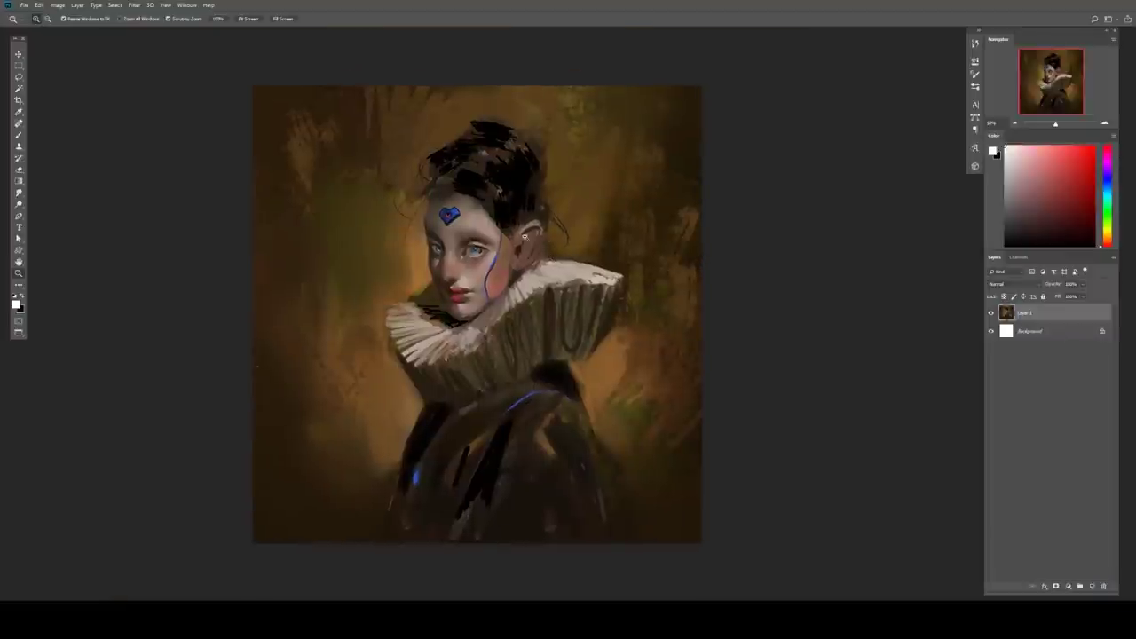
pyautogui.moveTo(524, 237)
pyautogui.mouseDown()
pyautogui.moveTo(536, 240)
pyautogui.moveTo(598, 191)
pyautogui.mouseUp()
pyautogui.moveTo(633, 135)
pyautogui.mouseDown()
pyautogui.moveTo(603, 264)
pyautogui.moveTo(484, 412)
pyautogui.mouseUp()
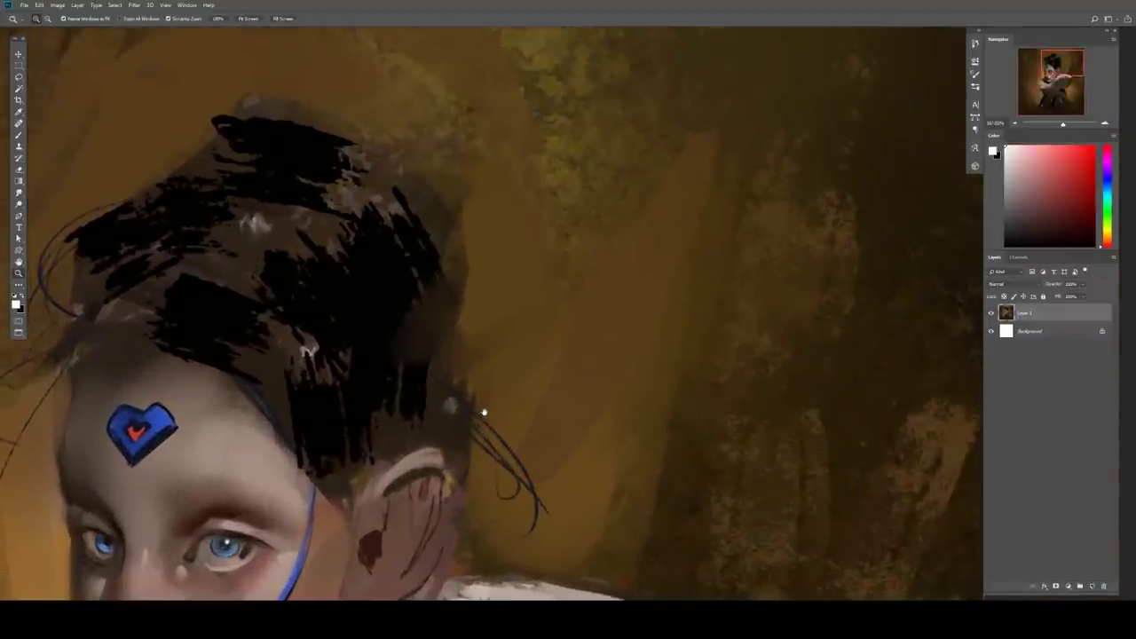
pyautogui.press('b')
pyautogui.rightClick(19, 140)
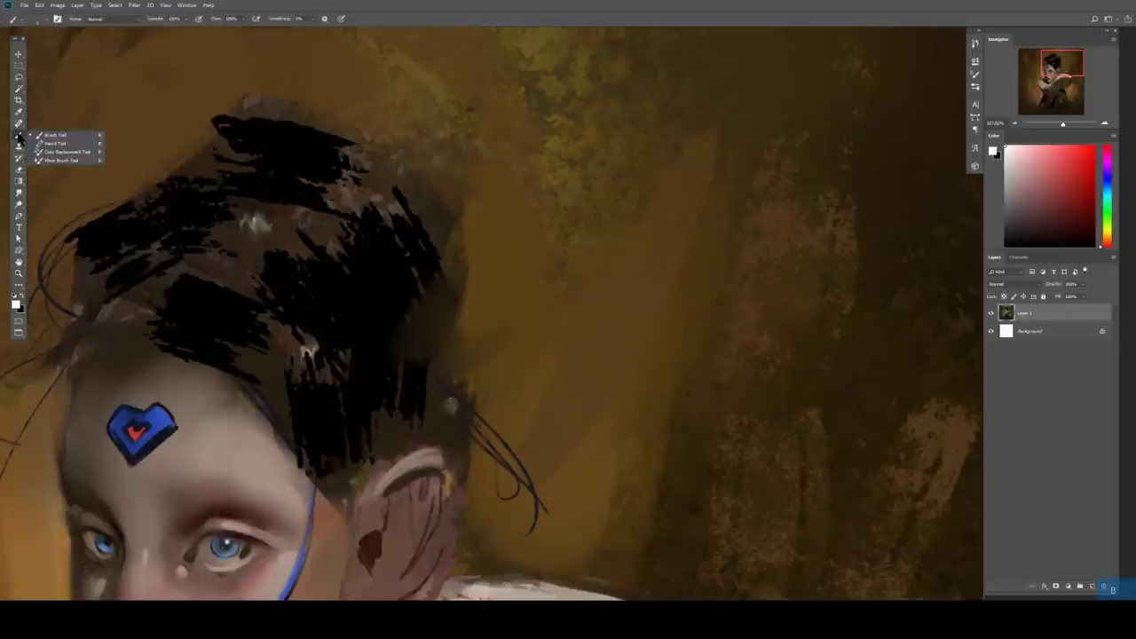
pyautogui.click(58, 162)
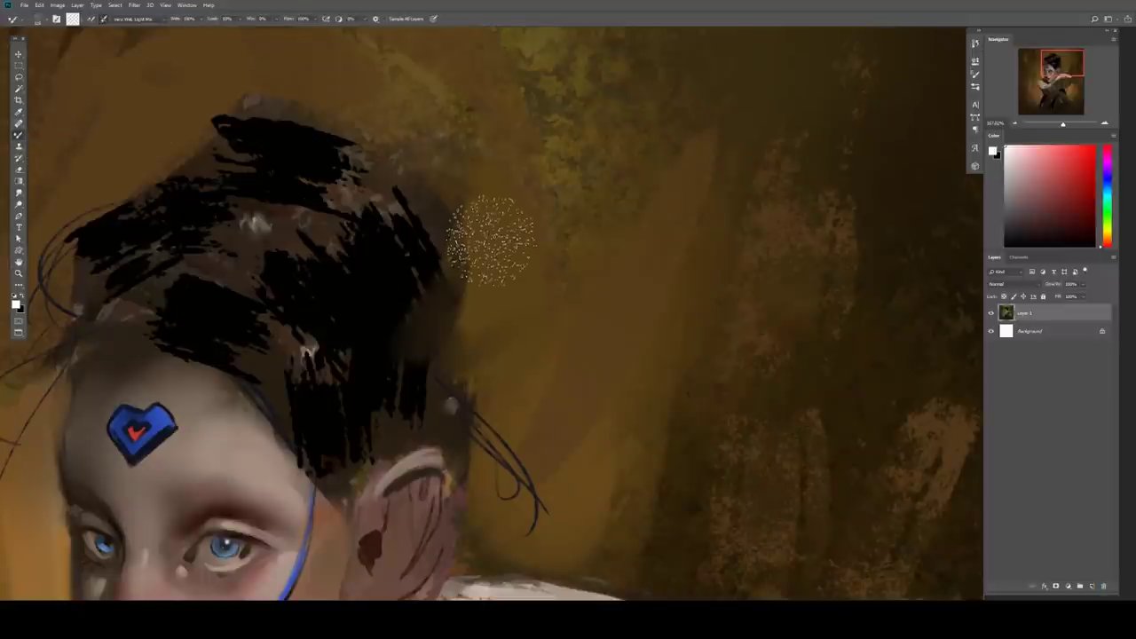
pyautogui.moveTo(444, 227)
pyautogui.mouseDown()
pyautogui.moveTo(428, 251)
pyautogui.moveTo(399, 199)
pyautogui.moveTo(470, 315)
pyautogui.mouseUp()
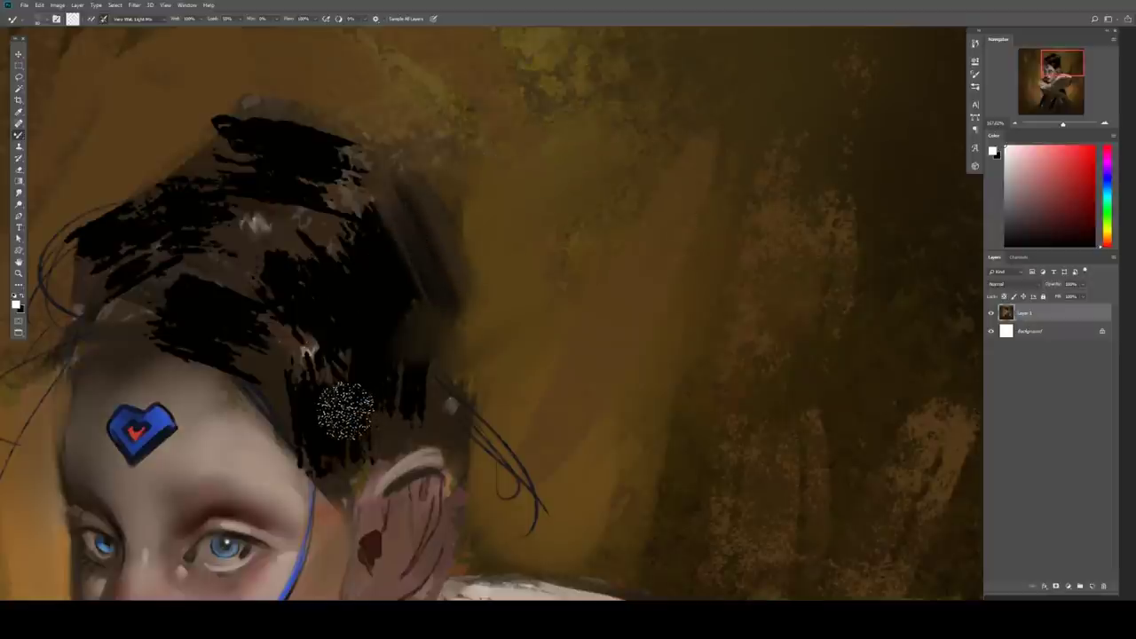
pyautogui.moveTo(343, 406); pyautogui.dragTo(662, 271)
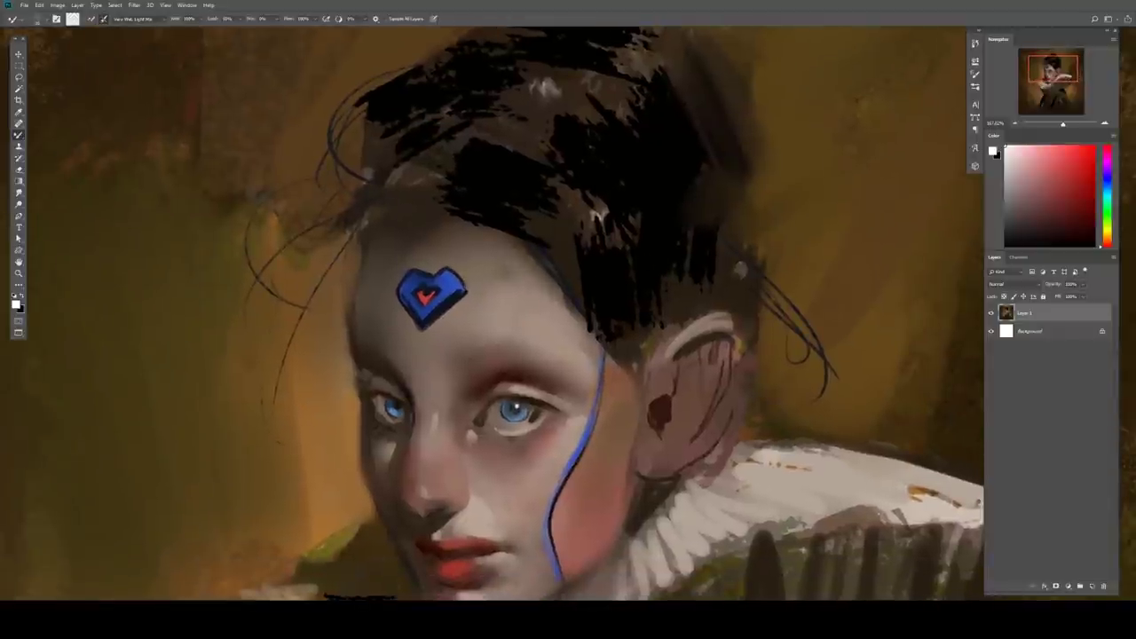
# Leave full-screen view in Photoshop and close the portrait document
pyautogui.press('z')
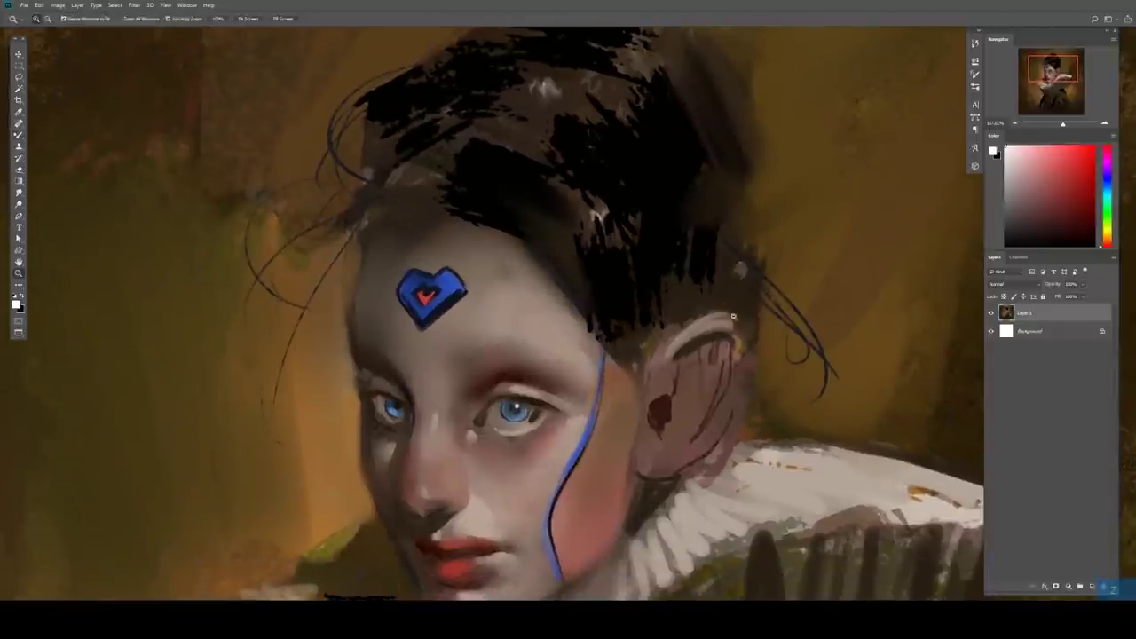
pyautogui.moveTo(726, 295); pyautogui.dragTo(683, 309)
pyautogui.press('f')
pyautogui.press('f')
pyautogui.press('f')
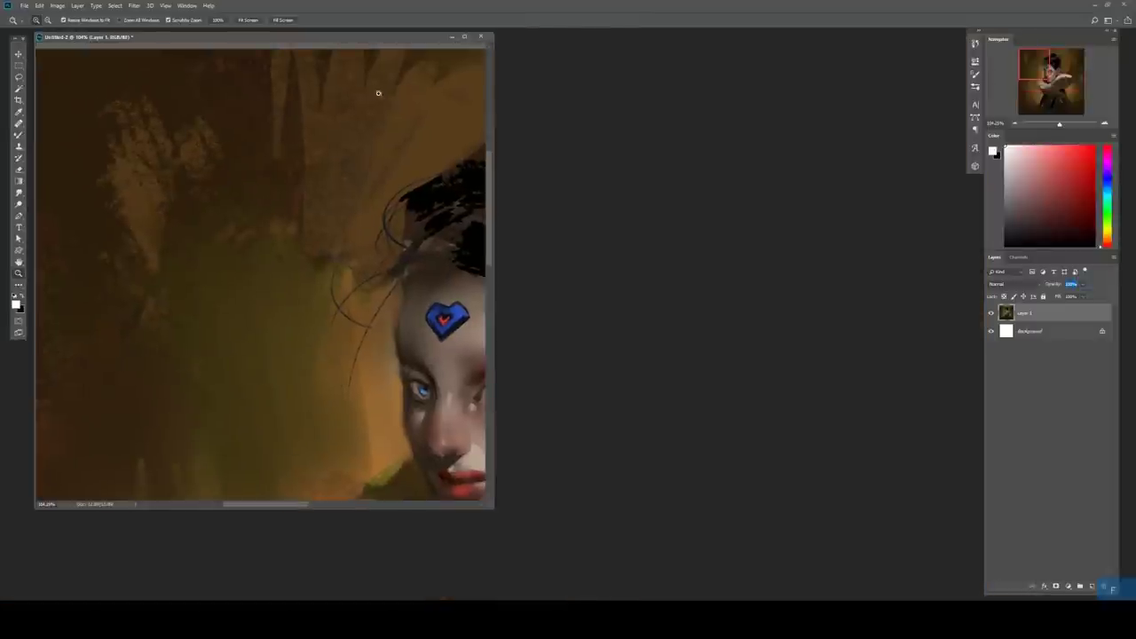
pyautogui.click(480, 36)
pyautogui.click(567, 222)
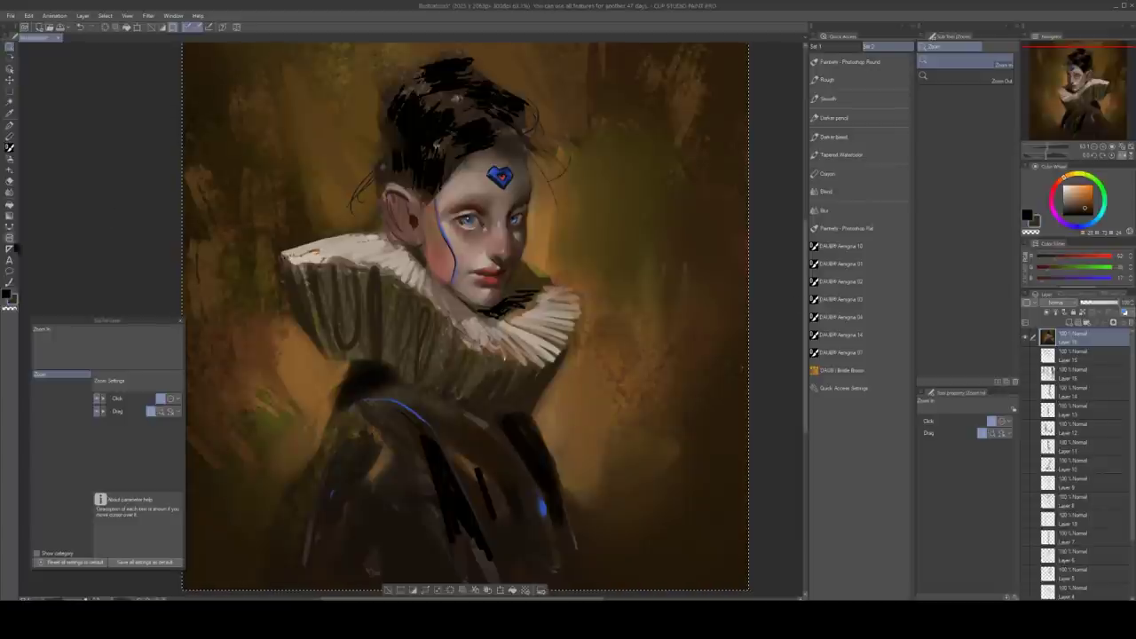
# Back in Clip Studio Paint, add a new layer and place a steeply slanted symmetrical ruler beside the face
pyautogui.click(9, 249)
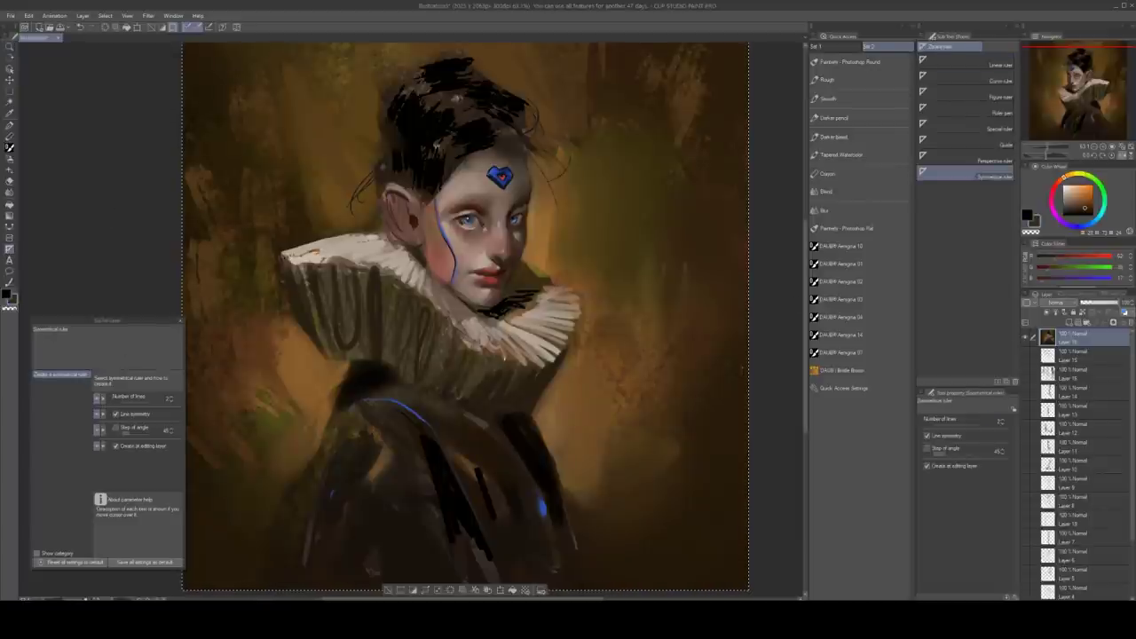
pyautogui.hotkey('ctrl', 'alt', '1')
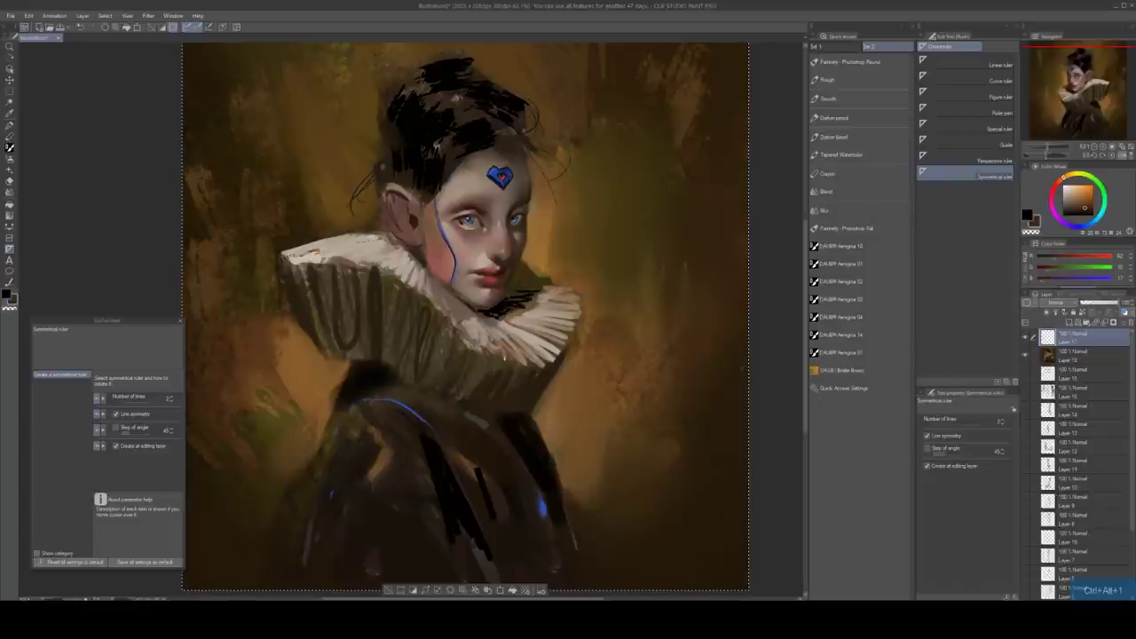
pyautogui.moveTo(332, 272); pyautogui.dragTo(379, 272)
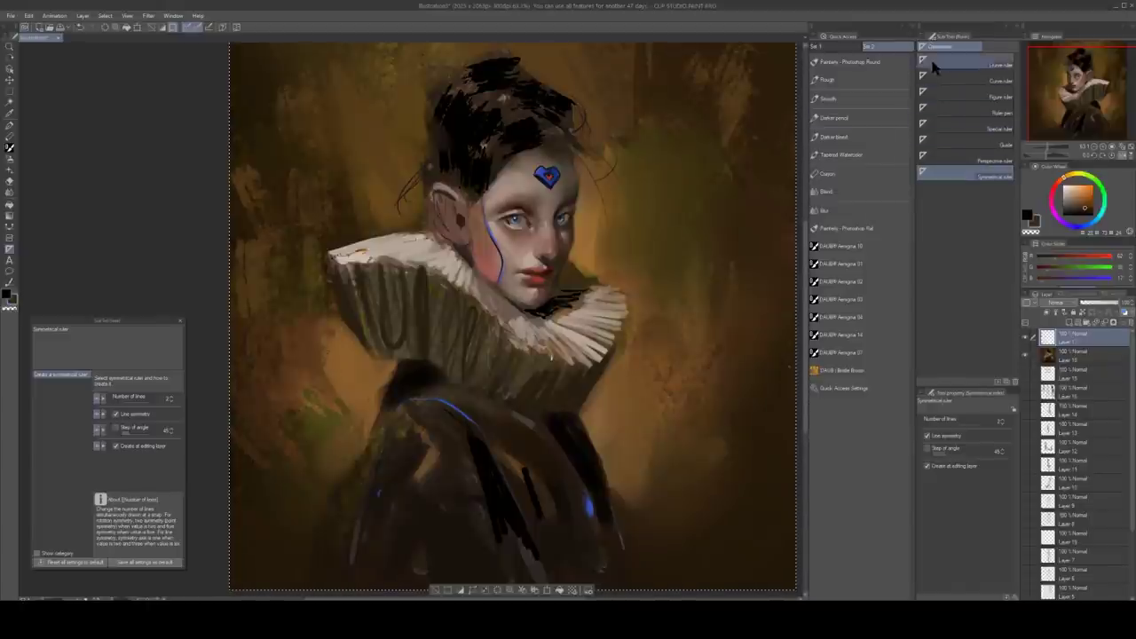
pyautogui.click(946, 160)
pyautogui.click(949, 176)
pyautogui.moveTo(598, 114); pyautogui.dragTo(688, 511)
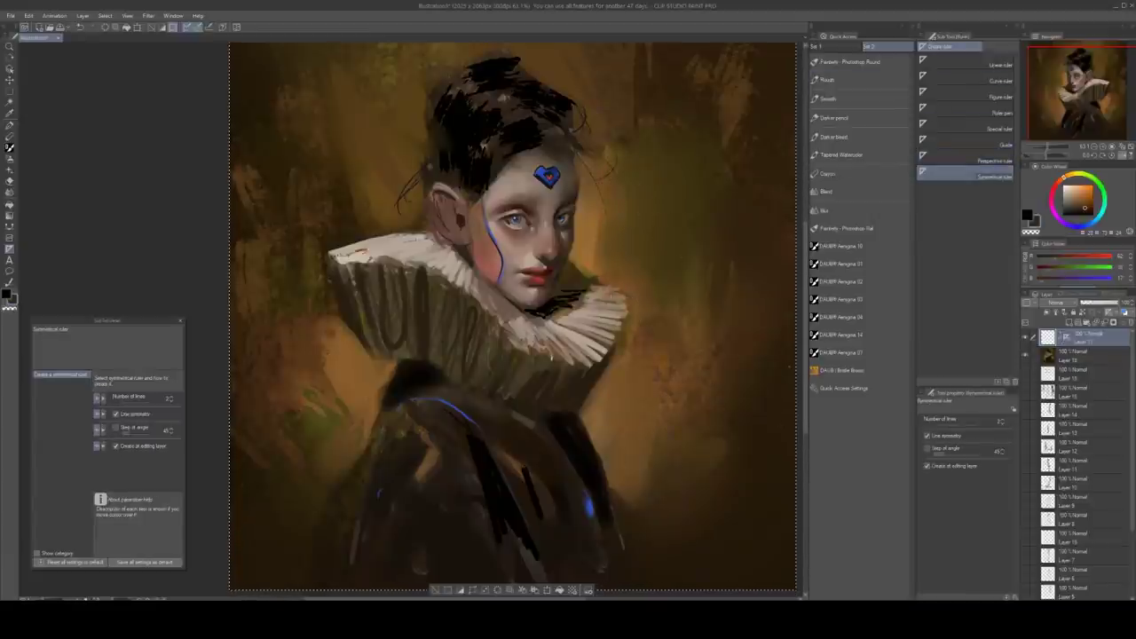
# Try mirrored looping brush strokes across the symmetrical ruler and undo them
pyautogui.press('b')
pyautogui.moveTo(626, 275)
pyautogui.mouseDown()
pyautogui.moveTo(583, 259)
pyautogui.moveTo(625, 271)
pyautogui.moveTo(552, 331)
pyautogui.moveTo(579, 325)
pyautogui.moveTo(632, 467)
pyautogui.moveTo(614, 334)
pyautogui.mouseUp()
pyautogui.moveTo(538, 275)
pyautogui.mouseDown()
pyautogui.moveTo(511, 258)
pyautogui.moveTo(537, 300)
pyautogui.mouseUp()
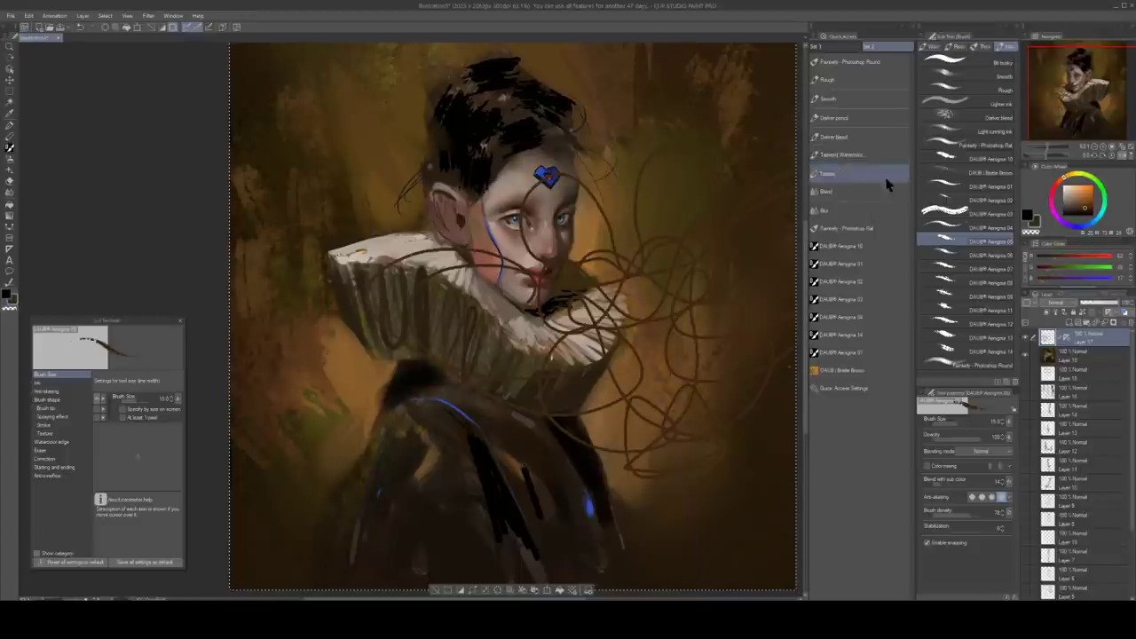
pyautogui.hotkey('ctrl', 'z')
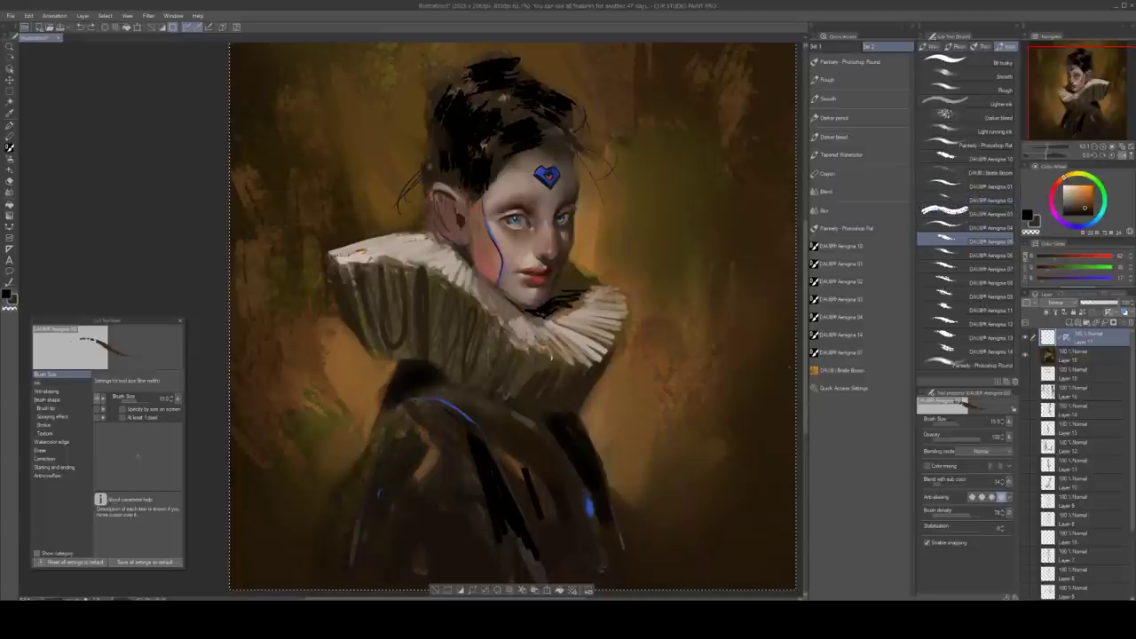
# Look over the other ruler types and place a horizontal guide across the hair above the forehead
pyautogui.click(8, 248)
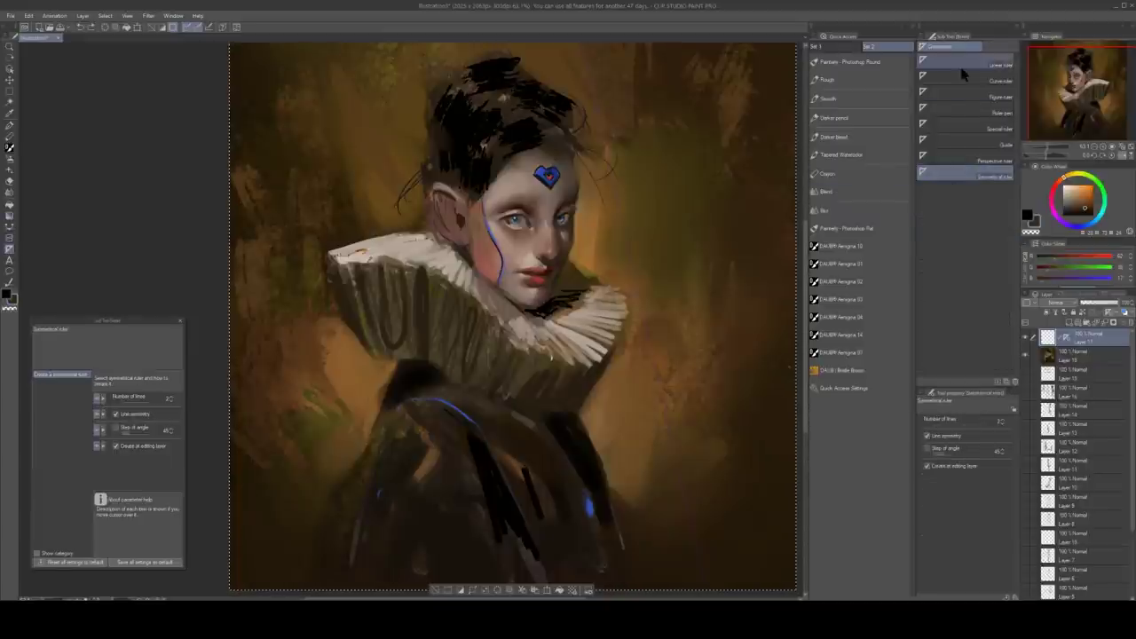
pyautogui.click(980, 157)
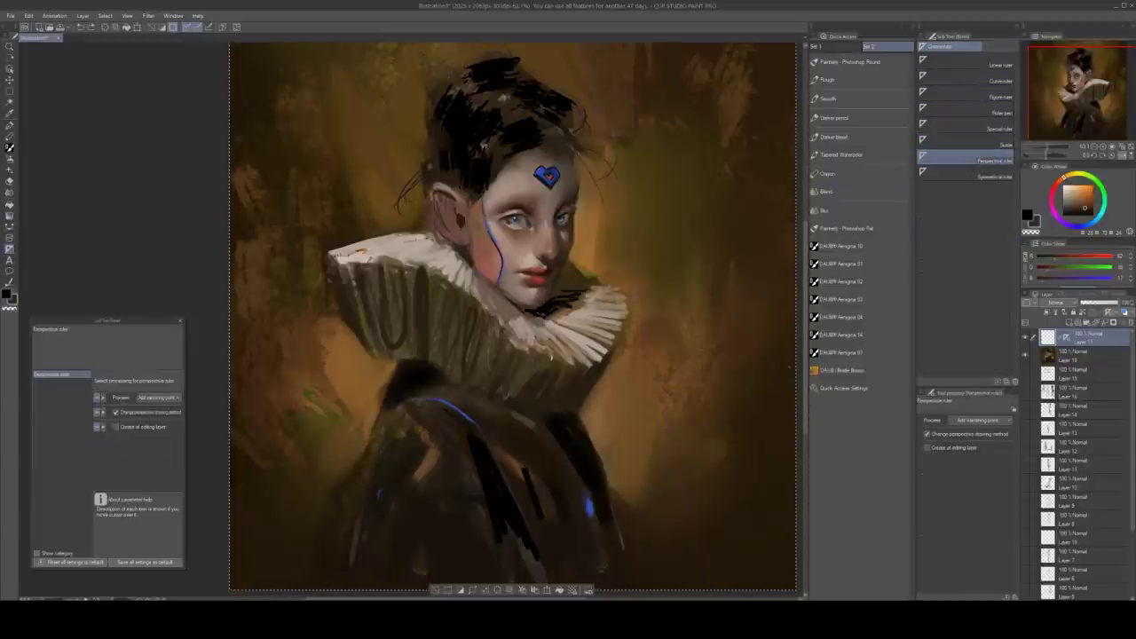
pyautogui.click(980, 144)
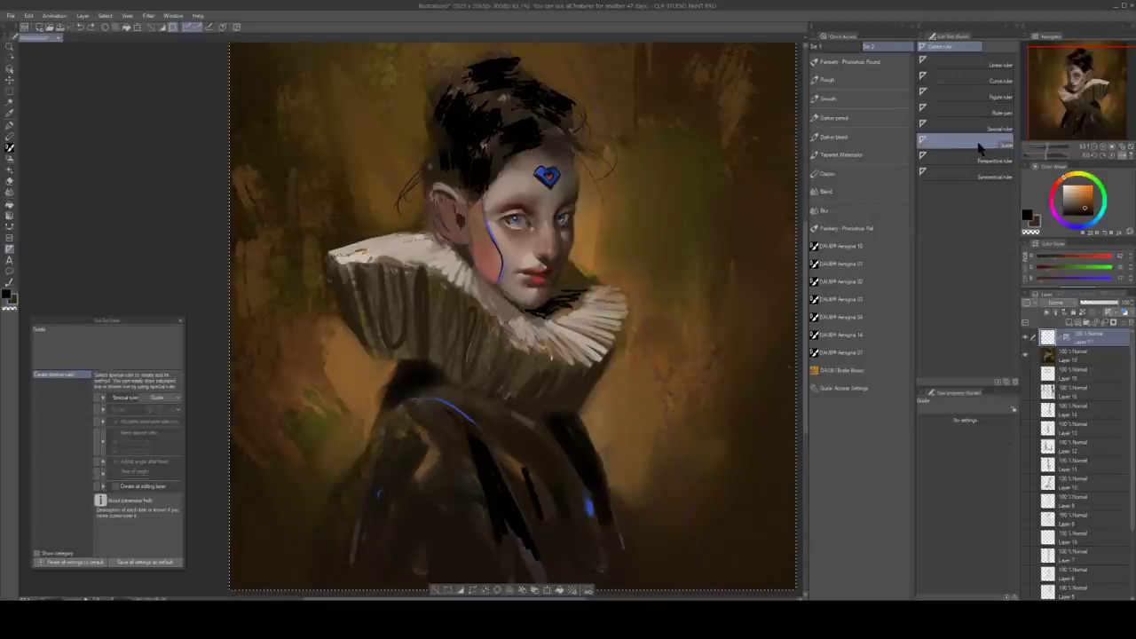
pyautogui.moveTo(722, 130); pyautogui.dragTo(561, 131)
pyautogui.moveTo(561, 130); pyautogui.dragTo(724, 131)
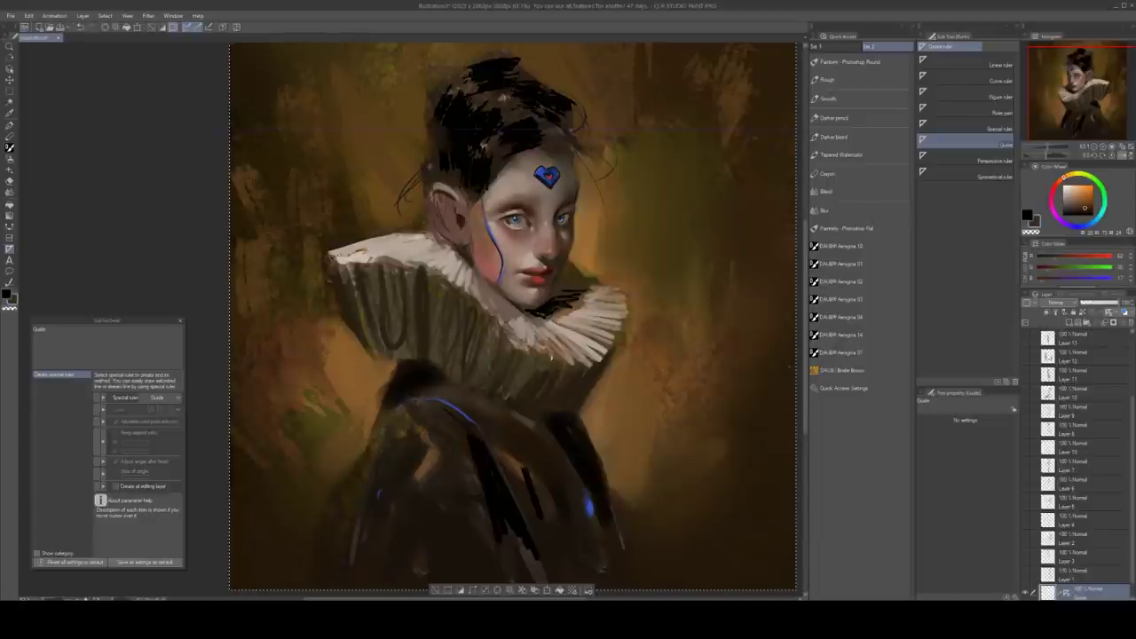
# Add a new layer directly above the painted portrait layer and choose the hard airbrush
pyautogui.press('b')
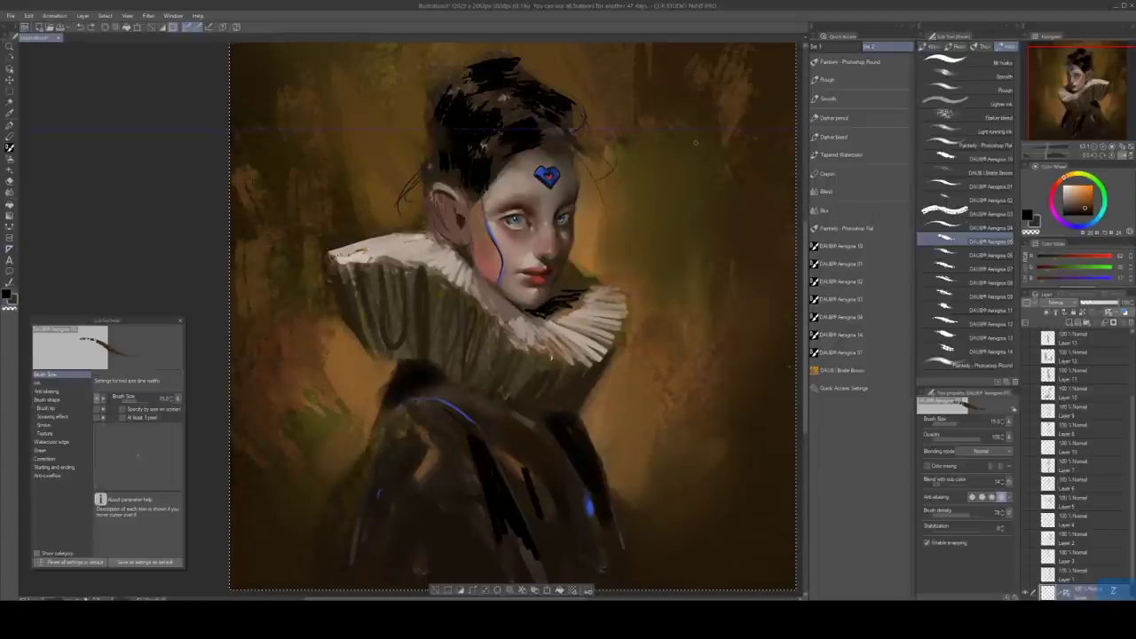
pyautogui.hotkey('ctrl', 'alt', '1')
pyautogui.press('z')
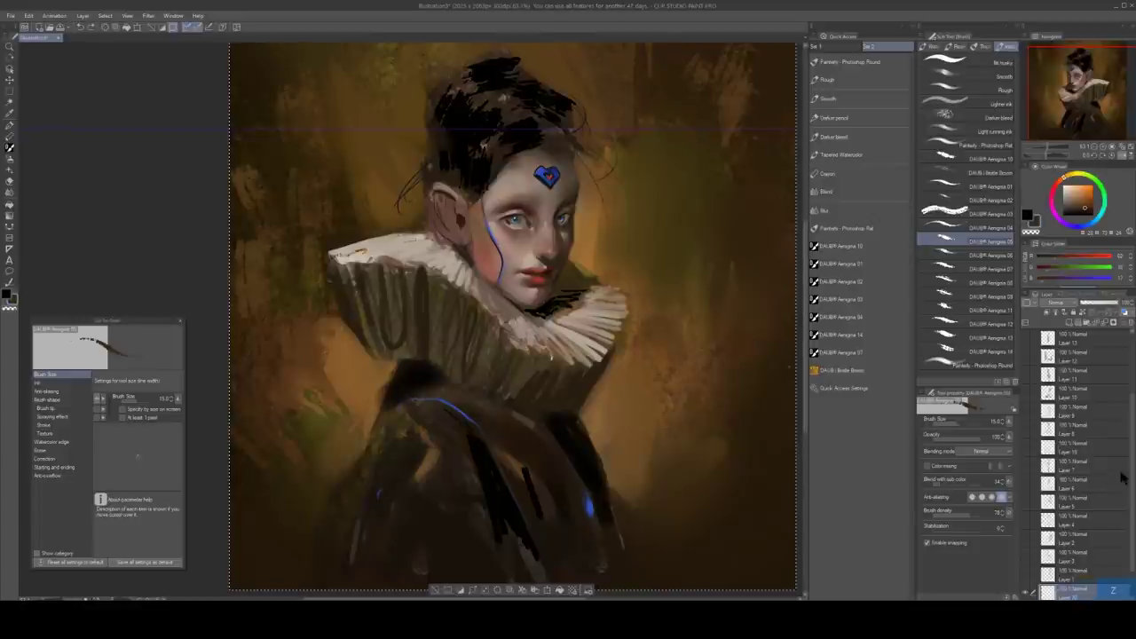
pyautogui.moveTo(1132, 463); pyautogui.dragTo(1132, 401)
pyautogui.hotkey('ctrl', 'shift', 'n')
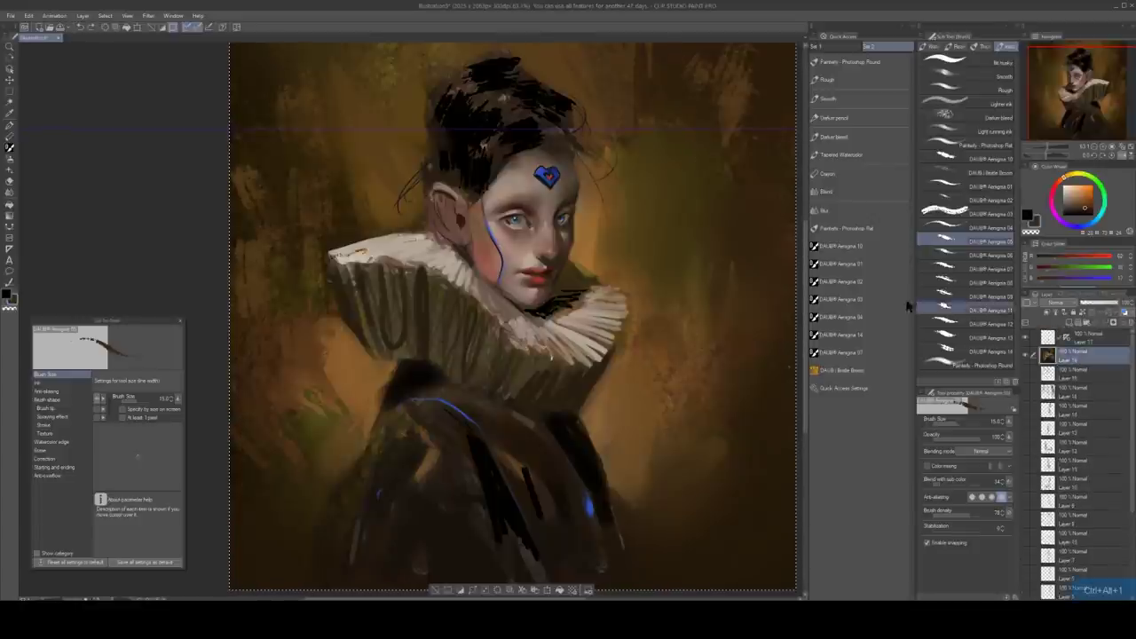
pyautogui.press('b')
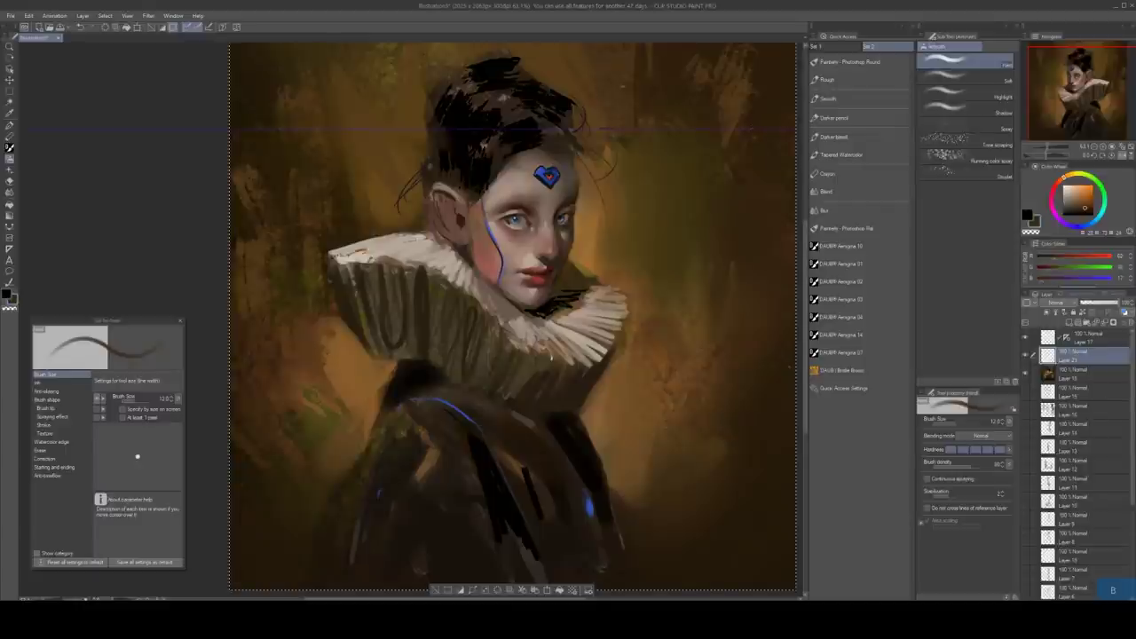
# Select the horizontal guide, try moving it higher with undos, and pull it up off the canvas
pyautogui.press('z')
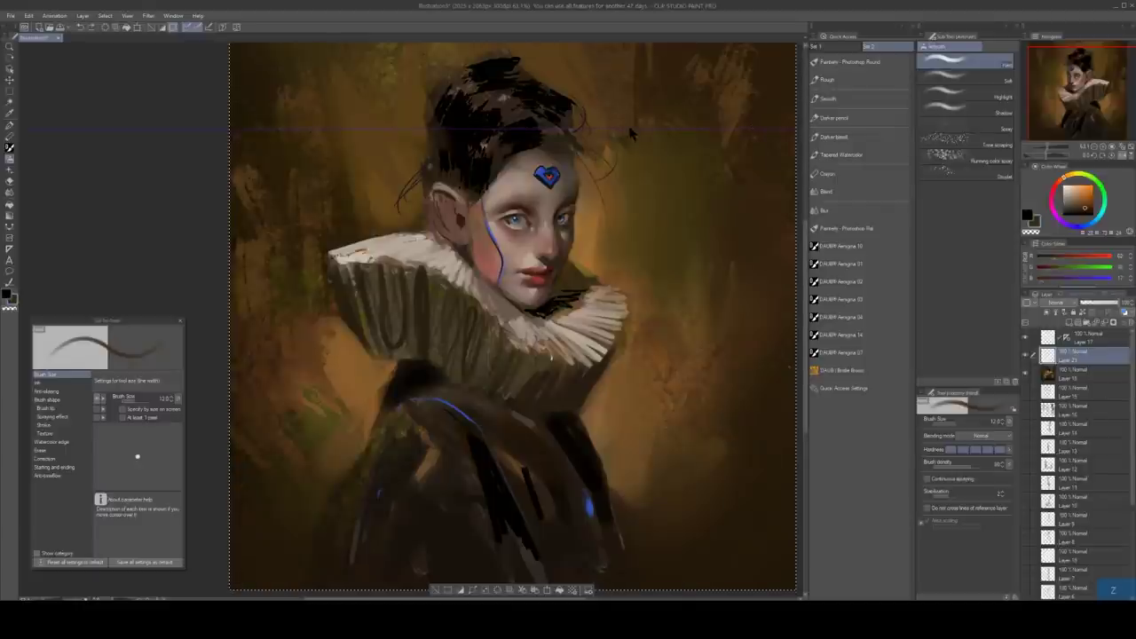
pyautogui.click(631, 131)
pyautogui.scroll(1, 627, 50)
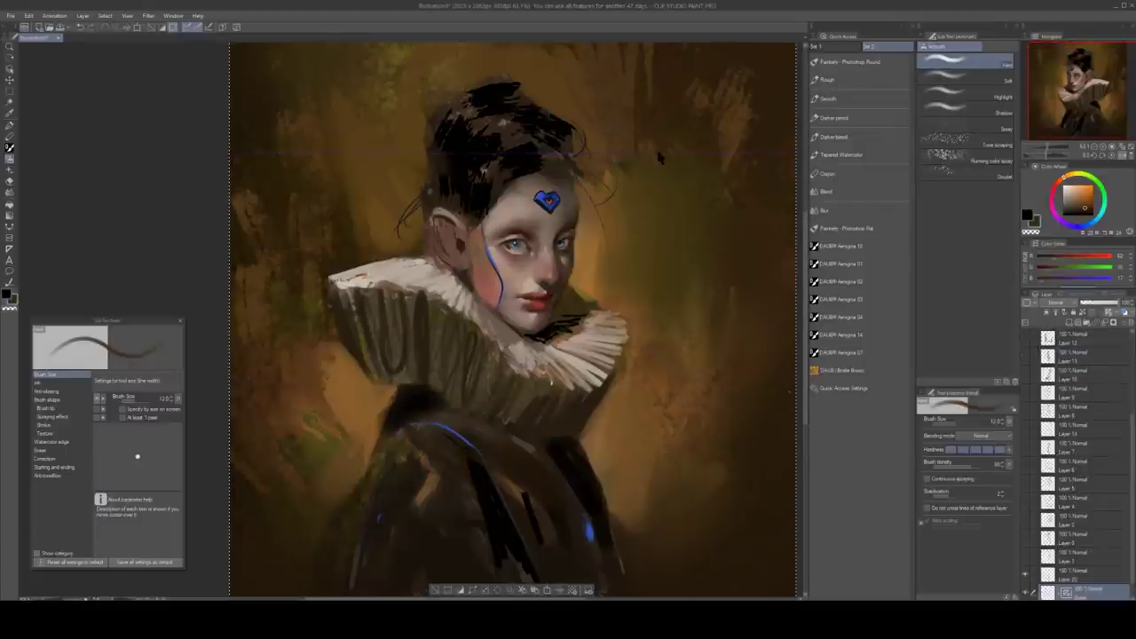
pyautogui.hotkey('ctrl', 'z')
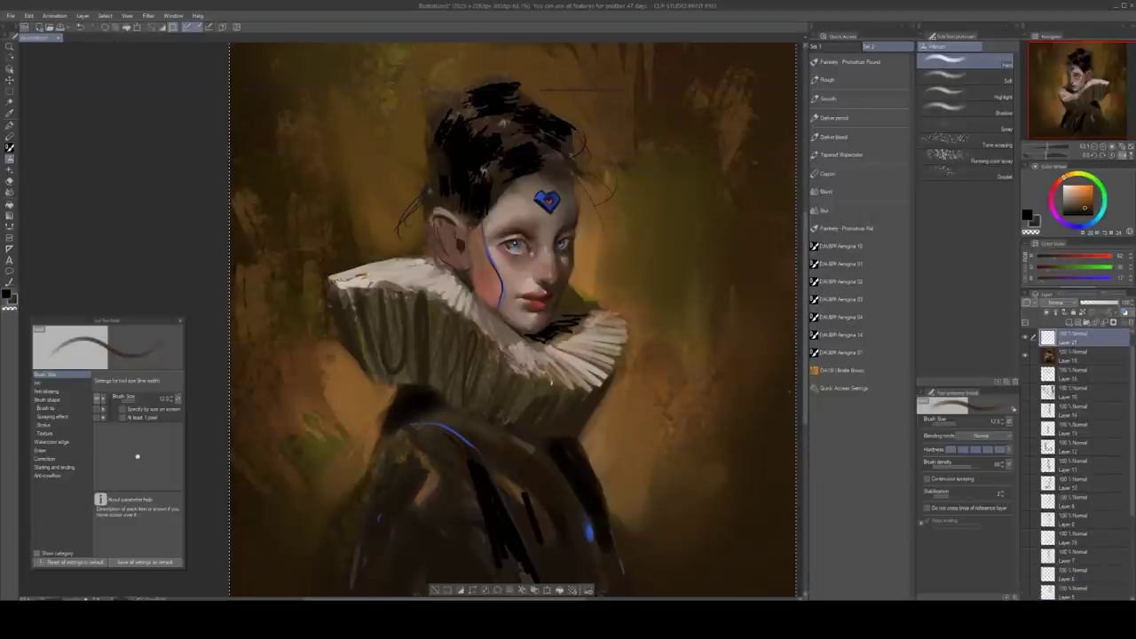
pyautogui.hotkey('ctrl', 'z')
pyautogui.moveTo(635, 94); pyautogui.dragTo(617, 31)
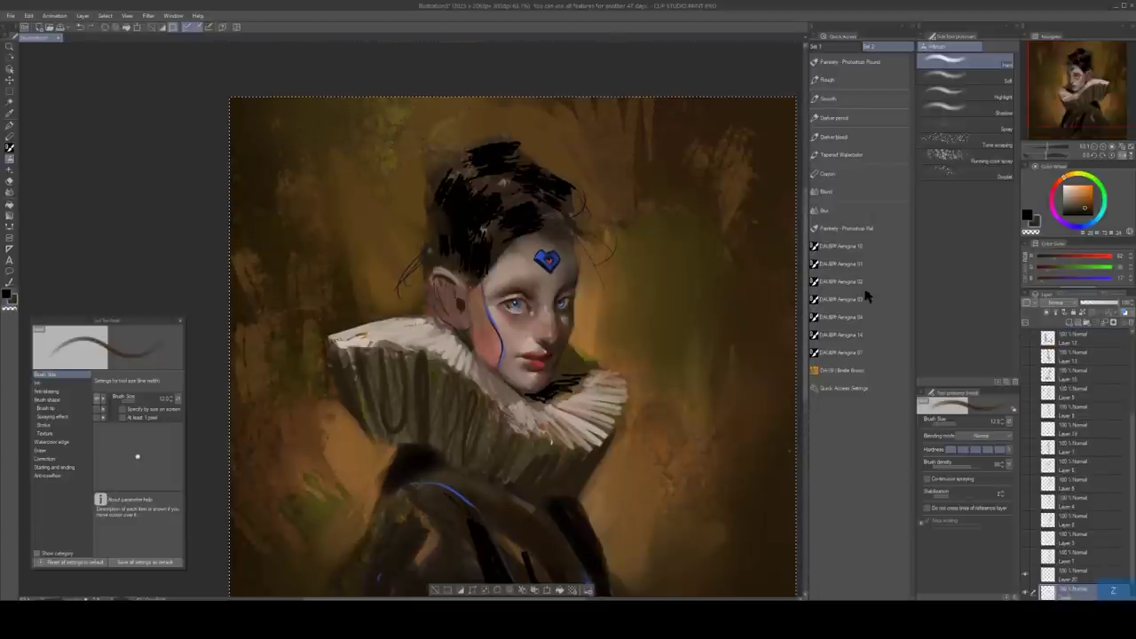
# Draw a freehand ruler curve over the background beside the head and clear the selection around the canvas
pyautogui.hotkey('ctrl', 'z')
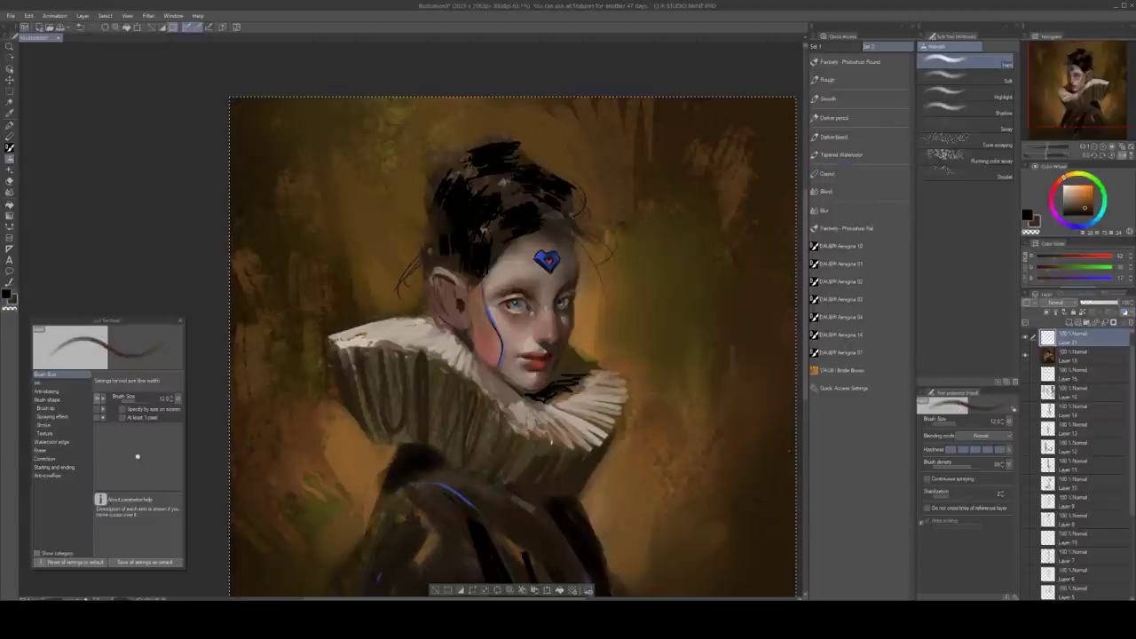
pyautogui.click(10, 219)
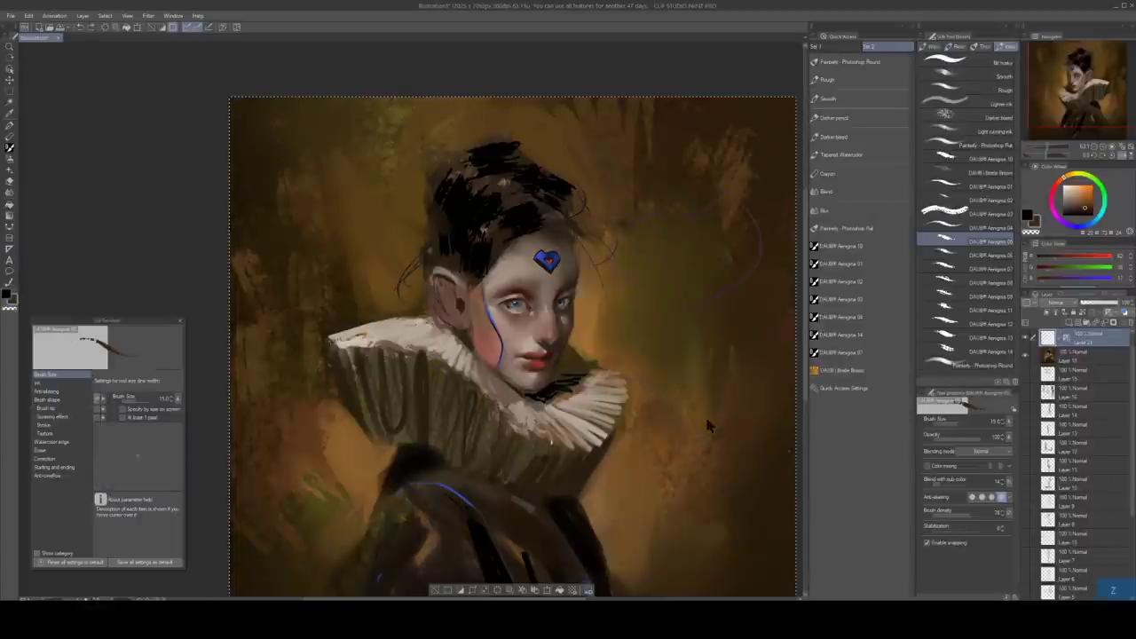
pyautogui.hotkey('ctrl', 'z')
pyautogui.hotkey('ctrl', 'd')
# Move the curved ruler up until it lies completely above the canvas
pyautogui.moveTo(749, 276)
pyautogui.mouseDown()
pyautogui.moveTo(726, 181)
pyautogui.moveTo(667, 79)
pyautogui.moveTo(689, 289)
pyautogui.moveTo(709, 296)
pyautogui.mouseUp()
pyautogui.press('ctrl')
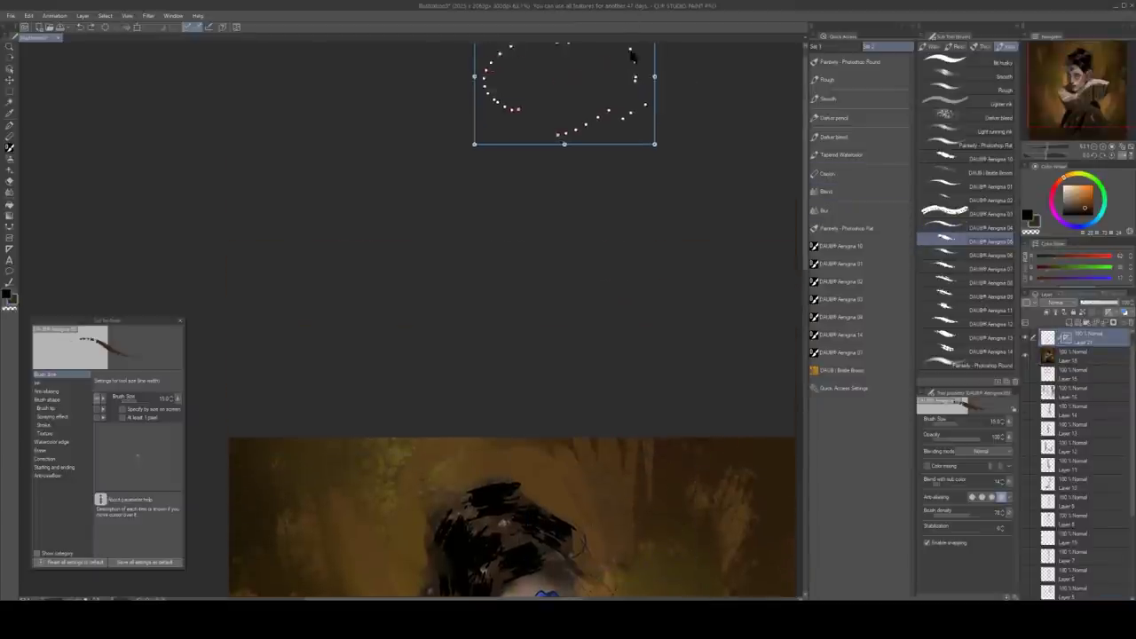
pyautogui.moveTo(632, 55); pyautogui.dragTo(616, 253)
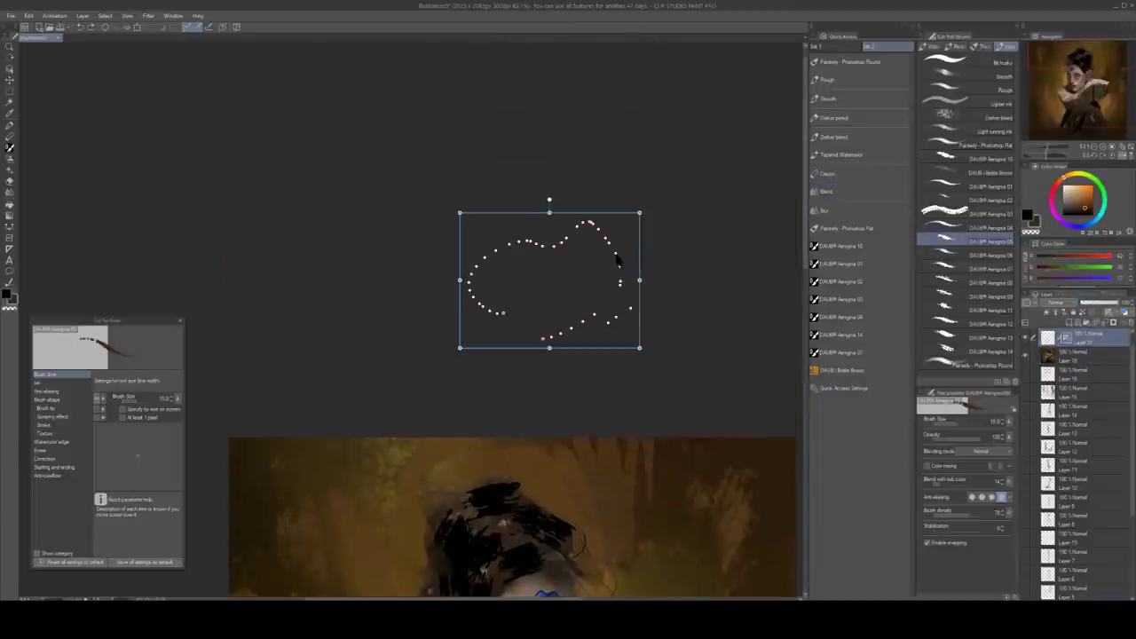
pyautogui.press('Return')
pyautogui.moveTo(644, 418); pyautogui.dragTo(664, 299)
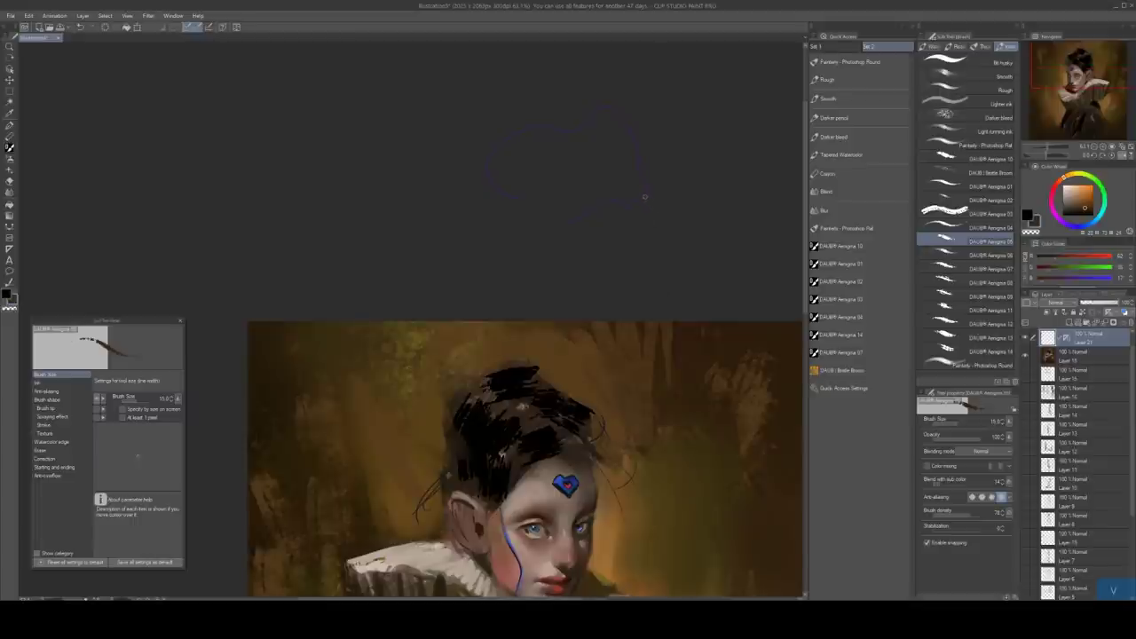
# Delete the two ruler layers above the painted portrait layer
pyautogui.scroll(1, 1028, 351)
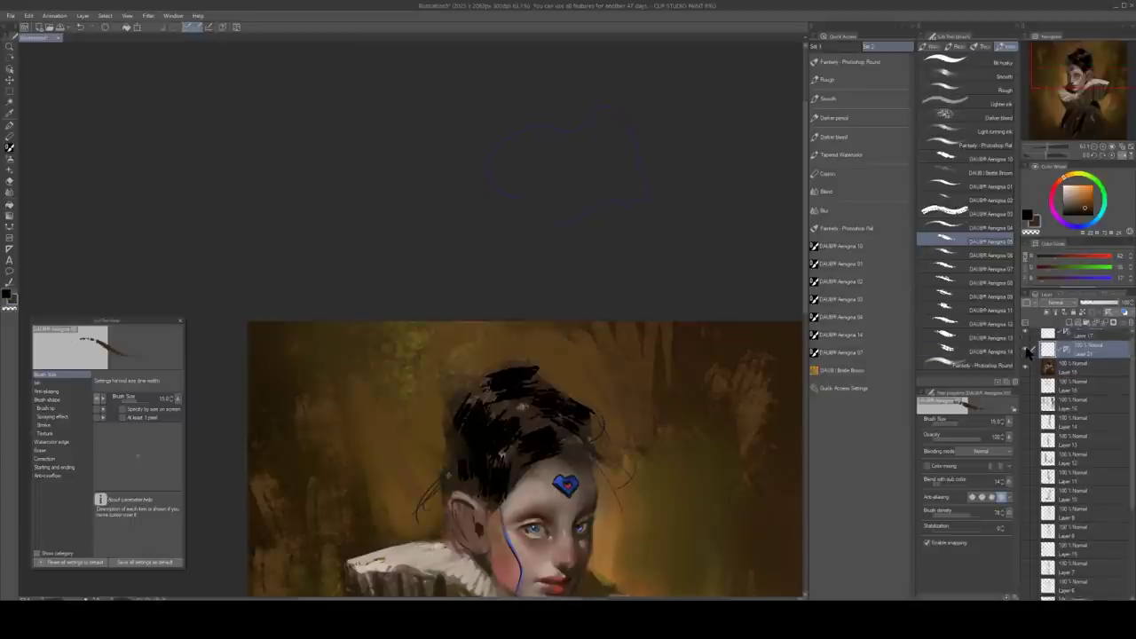
pyautogui.scroll(1, 1027, 350)
pyautogui.keyDown('shift'); pyautogui.click(1108, 341); pyautogui.keyUp('shift')
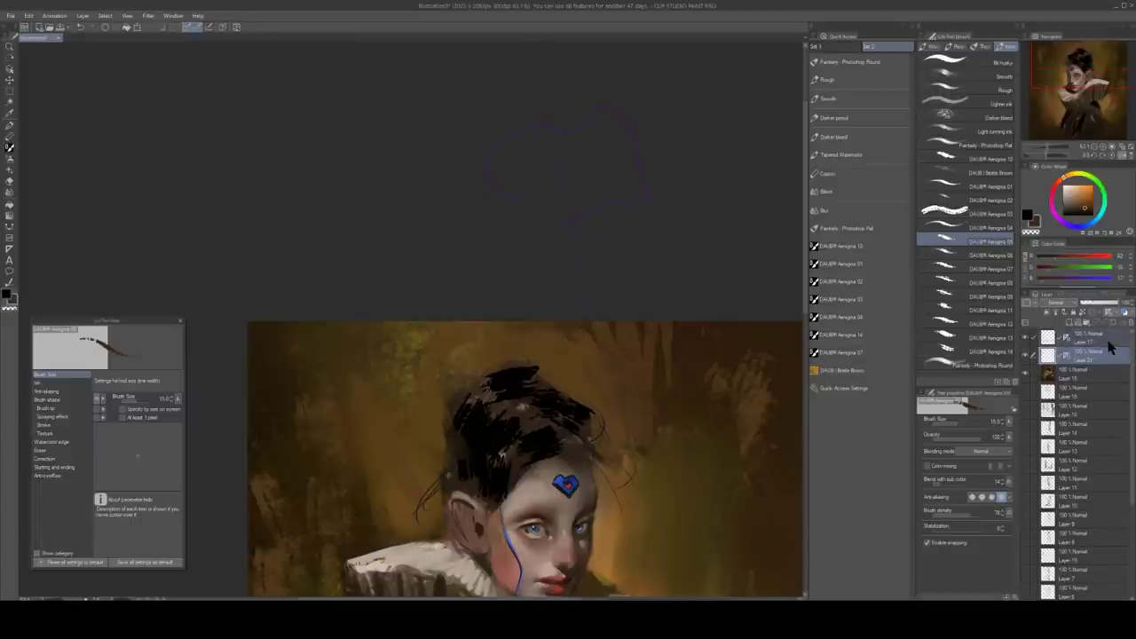
pyautogui.rightClick(1103, 341)
pyautogui.click(1104, 333)
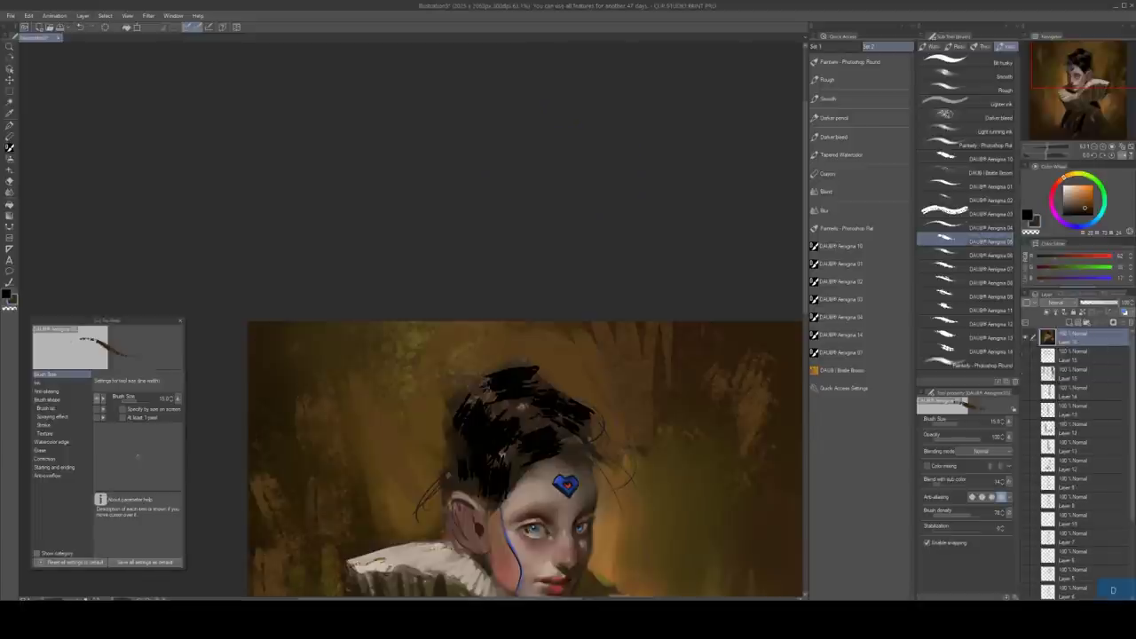
# Hide the painted portrait layer and add a new blank layer above it for brush sketching
pyautogui.press('z')
pyautogui.moveTo(590, 550)
pyautogui.mouseDown()
pyautogui.moveTo(552, 266)
pyautogui.moveTo(501, 268)
pyautogui.moveTo(557, 268)
pyautogui.mouseUp()
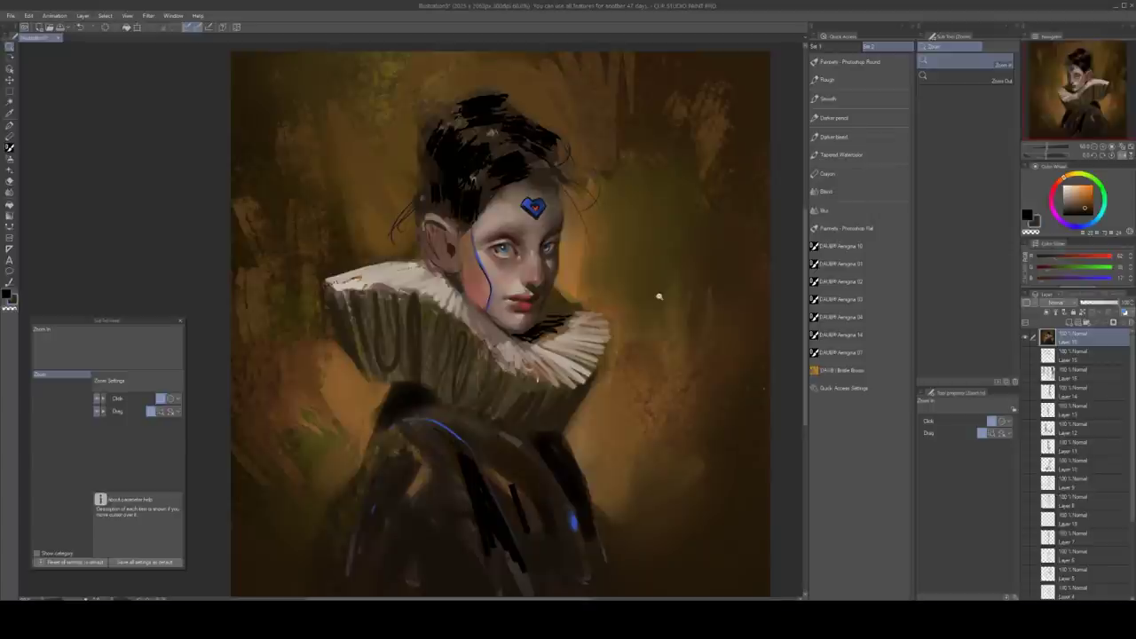
pyautogui.click(1025, 338)
pyautogui.hotkey('ctrl', 'shift', 'n')
pyautogui.press('b')
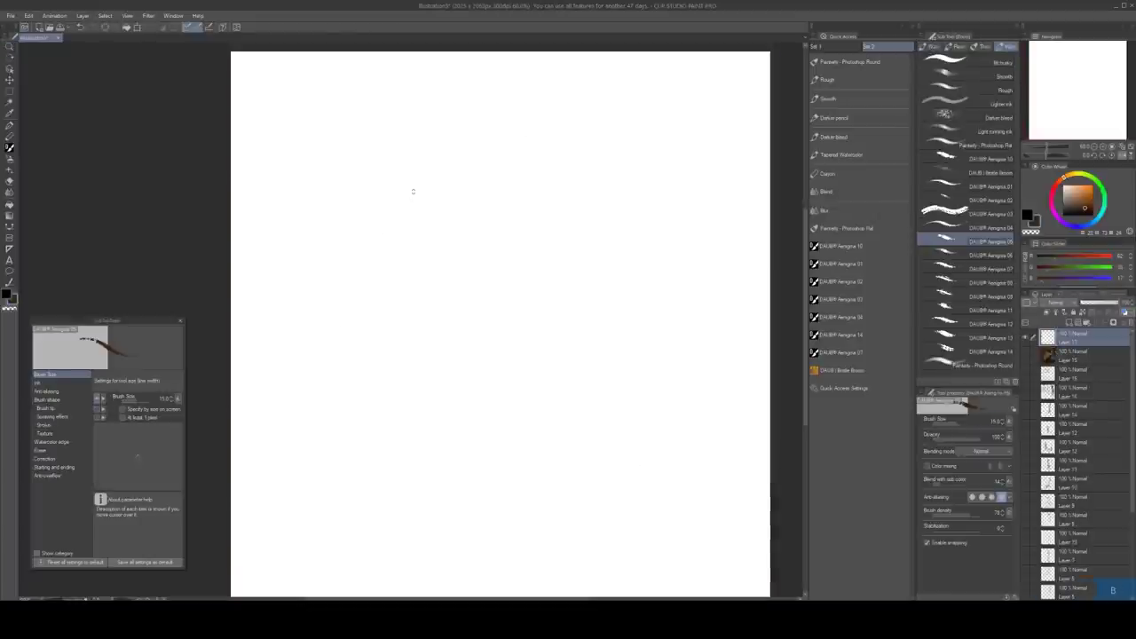
# Sketch a loose standing figure with head, shoulders, torso, arms and legs on the blank canvas using thin dark lines
pyautogui.press('[')
pyautogui.moveTo(417, 213); pyautogui.dragTo(342, 241)
pyautogui.moveTo(389, 226)
pyautogui.mouseDown()
pyautogui.moveTo(374, 263)
pyautogui.moveTo(380, 324)
pyautogui.mouseUp()
pyautogui.moveTo(373, 285)
pyautogui.mouseDown()
pyautogui.moveTo(379, 325)
pyautogui.moveTo(421, 293)
pyautogui.moveTo(427, 329)
pyautogui.mouseUp()
pyautogui.moveTo(424, 233); pyautogui.dragTo(420, 383)
pyautogui.moveTo(363, 361); pyautogui.dragTo(349, 489)
pyautogui.moveTo(413, 341)
pyautogui.mouseDown()
pyautogui.moveTo(349, 482)
pyautogui.moveTo(417, 377)
pyautogui.moveTo(422, 479)
pyautogui.mouseUp()
pyautogui.moveTo(393, 344); pyautogui.dragTo(370, 360)
pyautogui.moveTo(396, 151); pyautogui.dragTo(396, 194)
pyautogui.moveTo(352, 251); pyautogui.dragTo(333, 377)
pyautogui.moveTo(440, 269); pyautogui.dragTo(468, 394)
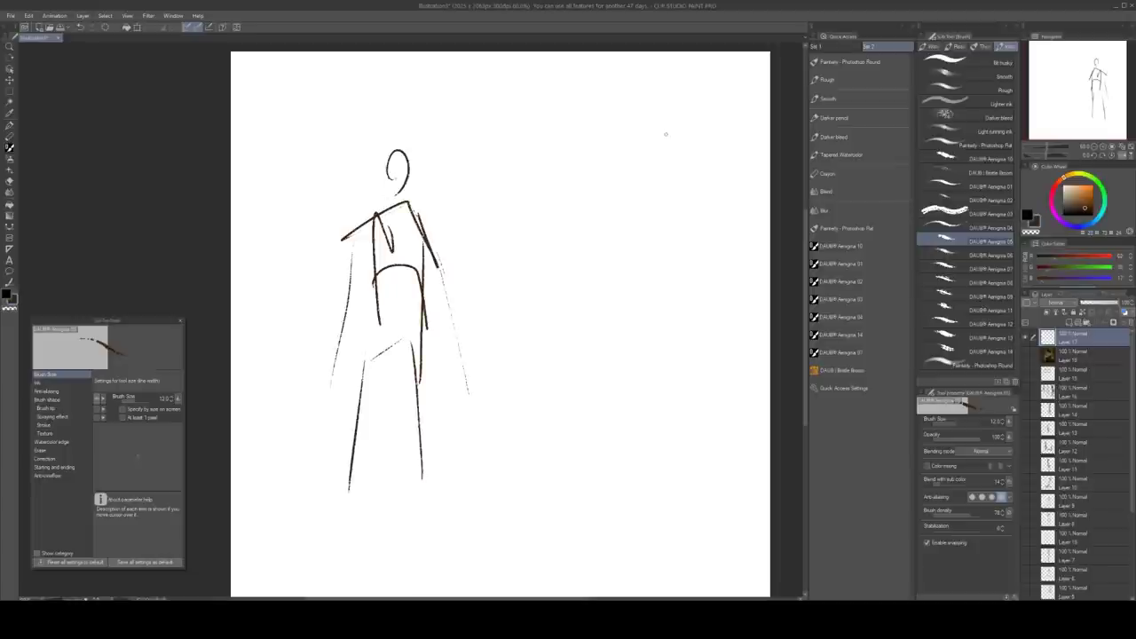
# Outline a tall rectangle in the canvas's upper right and a smaller box behind the figure's shoulder, scribbling brown into the box
pyautogui.moveTo(717, 92)
pyautogui.mouseDown()
pyautogui.moveTo(632, 97)
pyautogui.moveTo(674, 226)
pyautogui.mouseUp()
pyautogui.moveTo(717, 92); pyautogui.dragTo(726, 210)
pyautogui.moveTo(410, 224)
pyautogui.mouseDown()
pyautogui.moveTo(450, 187)
pyautogui.moveTo(424, 190)
pyautogui.moveTo(435, 266)
pyautogui.mouseUp()
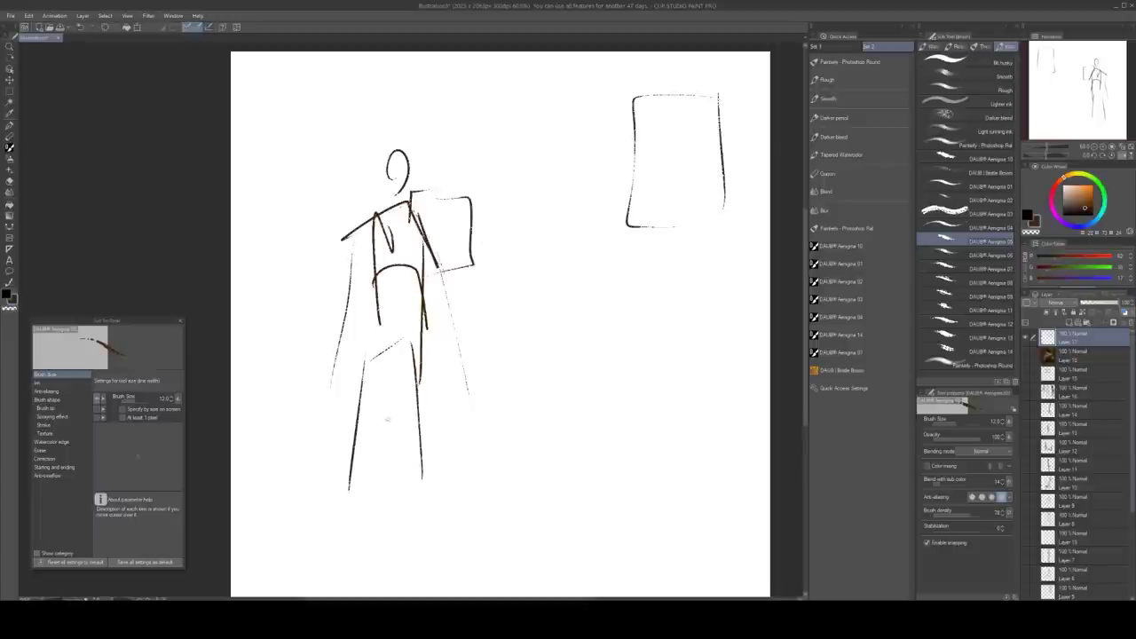
pyautogui.moveTo(460, 199); pyautogui.dragTo(437, 272)
pyautogui.moveTo(422, 188); pyautogui.dragTo(444, 263)
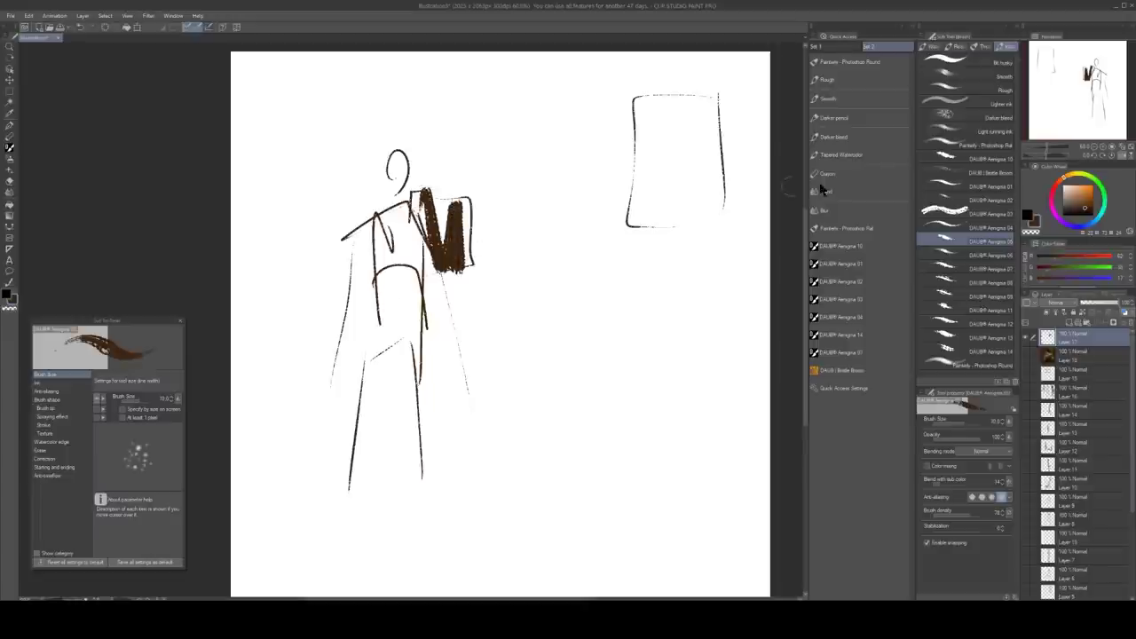
# Paint the box behind the figure's shoulder orange with the Photoshop Round brush
pyautogui.click(965, 366)
pyautogui.click(1086, 189)
pyautogui.press(']')
pyautogui.press(']')
pyautogui.press(']')
pyautogui.moveTo(456, 222)
pyautogui.mouseDown()
pyautogui.moveTo(452, 256)
pyautogui.moveTo(440, 247)
pyautogui.mouseUp()
pyautogui.press('[')
pyautogui.press('[')
pyautogui.press('[')
pyautogui.moveTo(426, 205); pyautogui.dragTo(440, 262)
pyautogui.moveTo(454, 208)
pyautogui.mouseDown()
pyautogui.moveTo(451, 261)
pyautogui.moveTo(466, 259)
pyautogui.mouseUp()
# Pick up the dark brown and block in the figure's torso, shoulder, hips and both legs, varying the brush size
pyautogui.keyDown('alt'); pyautogui.click(428, 191); pyautogui.keyUp('alt')
pyautogui.moveTo(410, 217)
pyautogui.mouseDown()
pyautogui.moveTo(454, 383)
pyautogui.moveTo(359, 229)
pyautogui.moveTo(342, 235)
pyautogui.moveTo(405, 241)
pyautogui.mouseUp()
pyautogui.press('[')
pyautogui.moveTo(405, 242)
pyautogui.mouseDown()
pyautogui.moveTo(410, 282)
pyautogui.moveTo(387, 334)
pyautogui.mouseUp()
pyautogui.press('[')
pyautogui.moveTo(406, 257); pyautogui.dragTo(413, 358)
pyautogui.moveTo(381, 326)
pyautogui.mouseDown()
pyautogui.moveTo(413, 360)
pyautogui.moveTo(377, 354)
pyautogui.moveTo(417, 352)
pyautogui.moveTo(364, 426)
pyautogui.mouseUp()
pyautogui.press('[')
pyautogui.press('[')
pyautogui.press('[')
pyautogui.moveTo(364, 372); pyautogui.dragTo(347, 502)
pyautogui.moveTo(371, 330); pyautogui.dragTo(373, 381)
pyautogui.moveTo(413, 371); pyautogui.dragTo(430, 507)
pyautogui.moveTo(417, 358)
pyautogui.mouseDown()
pyautogui.moveTo(424, 452)
pyautogui.moveTo(418, 408)
pyautogui.mouseUp()
pyautogui.press(']')
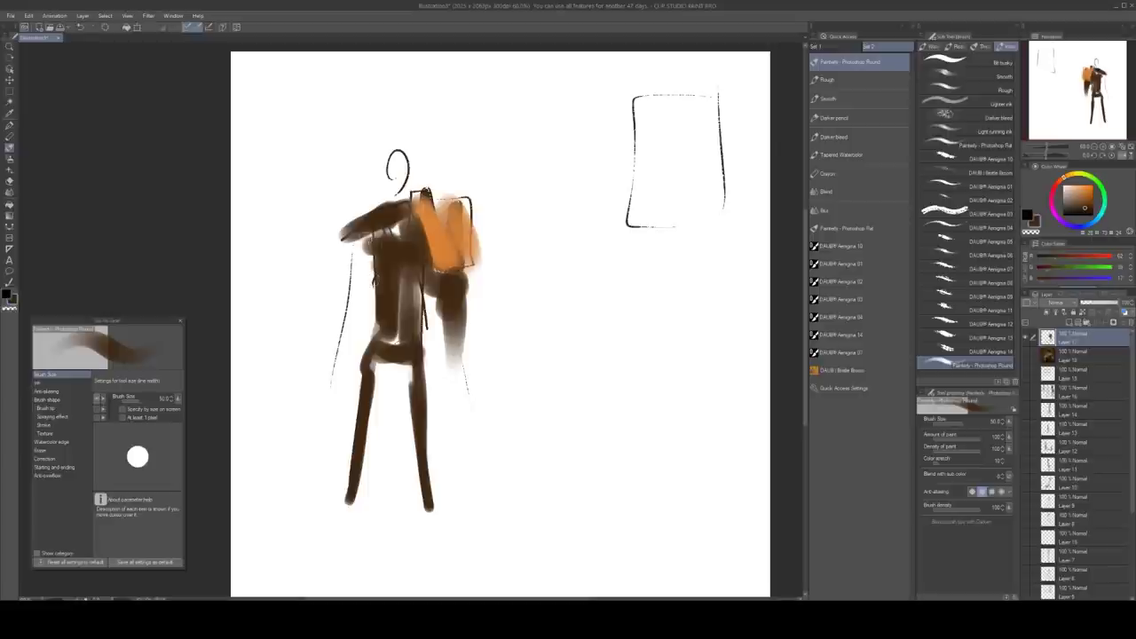
# Block in both of the figure's arms with dark brown strokes down to the hands
pyautogui.moveTo(362, 236); pyautogui.dragTo(337, 366)
pyautogui.moveTo(355, 258); pyautogui.dragTo(346, 318)
pyautogui.moveTo(330, 383)
pyautogui.mouseDown()
pyautogui.moveTo(330, 401)
pyautogui.moveTo(339, 296)
pyautogui.moveTo(340, 374)
pyautogui.mouseUp()
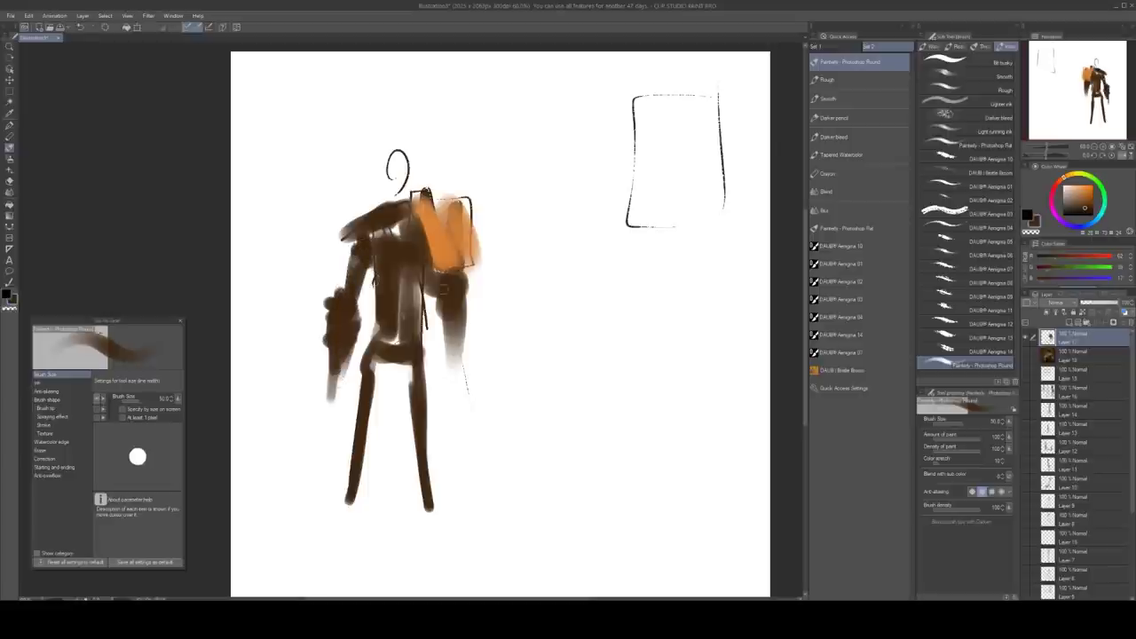
pyautogui.moveTo(449, 319); pyautogui.dragTo(457, 383)
pyautogui.moveTo(454, 341); pyautogui.dragTo(465, 407)
# Thicken and lengthen the figure's legs in dark brown and fill in the oval head
pyautogui.moveTo(371, 467); pyautogui.dragTo(373, 504)
pyautogui.moveTo(373, 427); pyautogui.dragTo(367, 504)
pyautogui.moveTo(371, 382); pyautogui.dragTo(367, 451)
pyautogui.moveTo(367, 479); pyautogui.dragTo(362, 560)
pyautogui.moveTo(417, 442); pyautogui.dragTo(420, 492)
pyautogui.press(']')
pyautogui.press(']')
pyautogui.moveTo(399, 159)
pyautogui.mouseDown()
pyautogui.moveTo(396, 190)
pyautogui.moveTo(403, 168)
pyautogui.mouseUp()
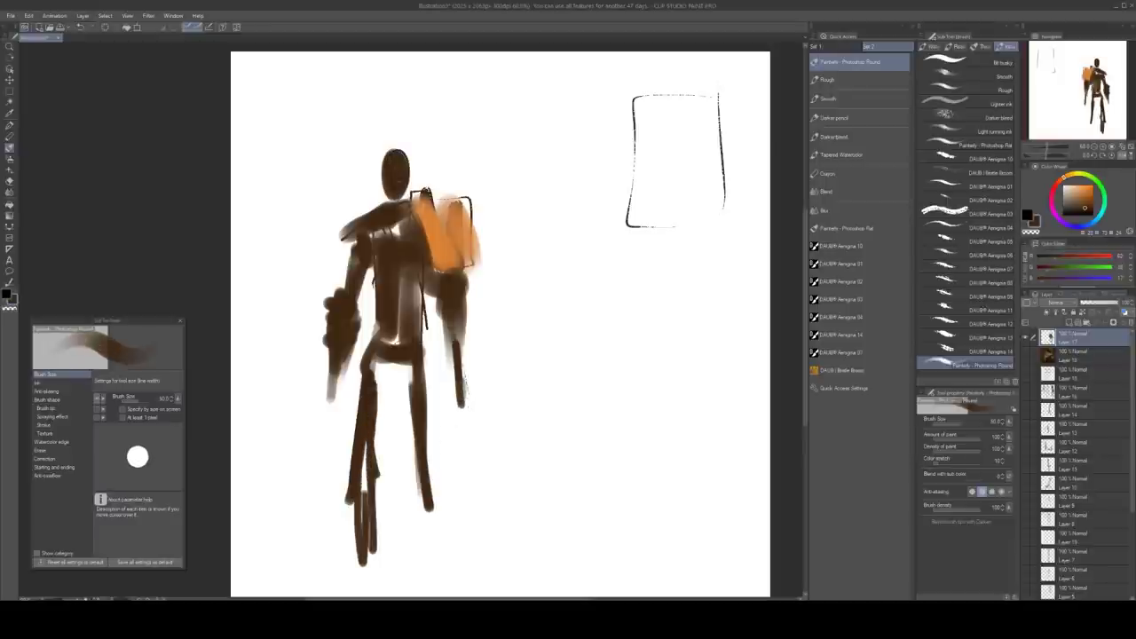
# Extend the leg below the orange box down to the foot and fill in the thighs, hips and waist with brown
pyautogui.press('[')
pyautogui.press('[')
pyautogui.moveTo(429, 488); pyautogui.dragTo(430, 543)
pyautogui.moveTo(422, 506); pyautogui.dragTo(428, 551)
pyautogui.moveTo(420, 452); pyautogui.dragTo(430, 551)
pyautogui.press(']')
pyautogui.press(']')
pyautogui.moveTo(427, 497); pyautogui.dragTo(412, 317)
pyautogui.moveTo(413, 317); pyautogui.dragTo(412, 433)
pyautogui.moveTo(377, 378)
pyautogui.mouseDown()
pyautogui.moveTo(374, 315)
pyautogui.moveTo(382, 370)
pyautogui.mouseUp()
pyautogui.moveTo(373, 308)
pyautogui.mouseDown()
pyautogui.moveTo(367, 264)
pyautogui.moveTo(366, 318)
pyautogui.mouseUp()
# Choose a darker brown and paint a broad coat panel hanging below the orange box beside the leg
pyautogui.moveTo(1088, 209); pyautogui.dragTo(1098, 216)
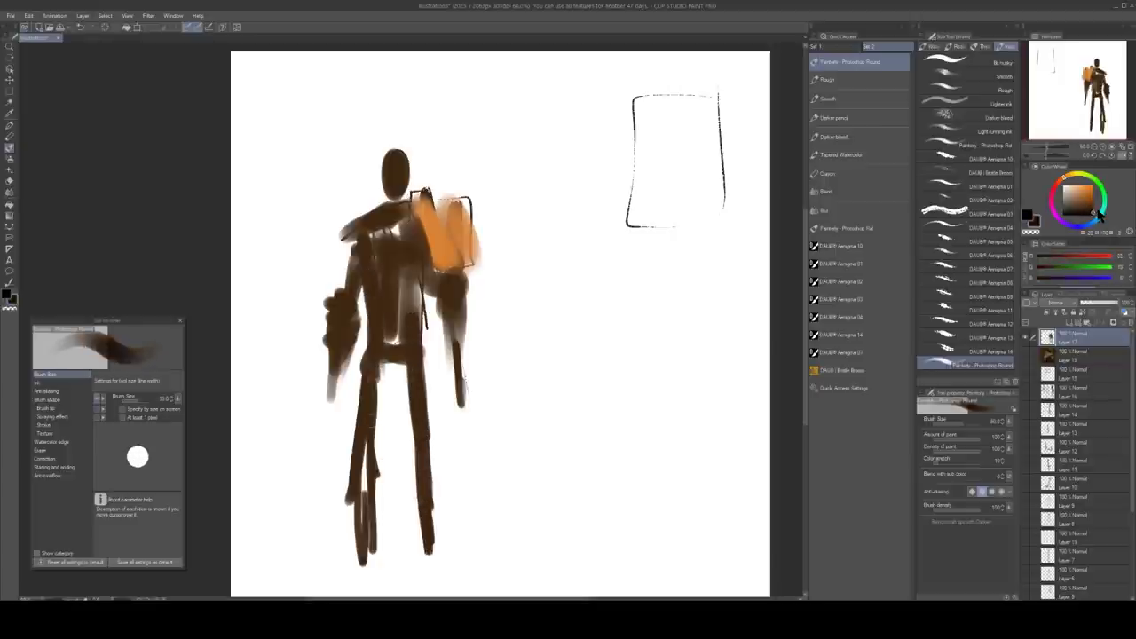
pyautogui.press(']')
pyautogui.press(']')
pyautogui.moveTo(433, 379)
pyautogui.mouseDown()
pyautogui.moveTo(432, 301)
pyautogui.moveTo(449, 437)
pyautogui.moveTo(434, 440)
pyautogui.mouseUp()
pyautogui.press('[')
pyautogui.press('[')
pyautogui.press('[')
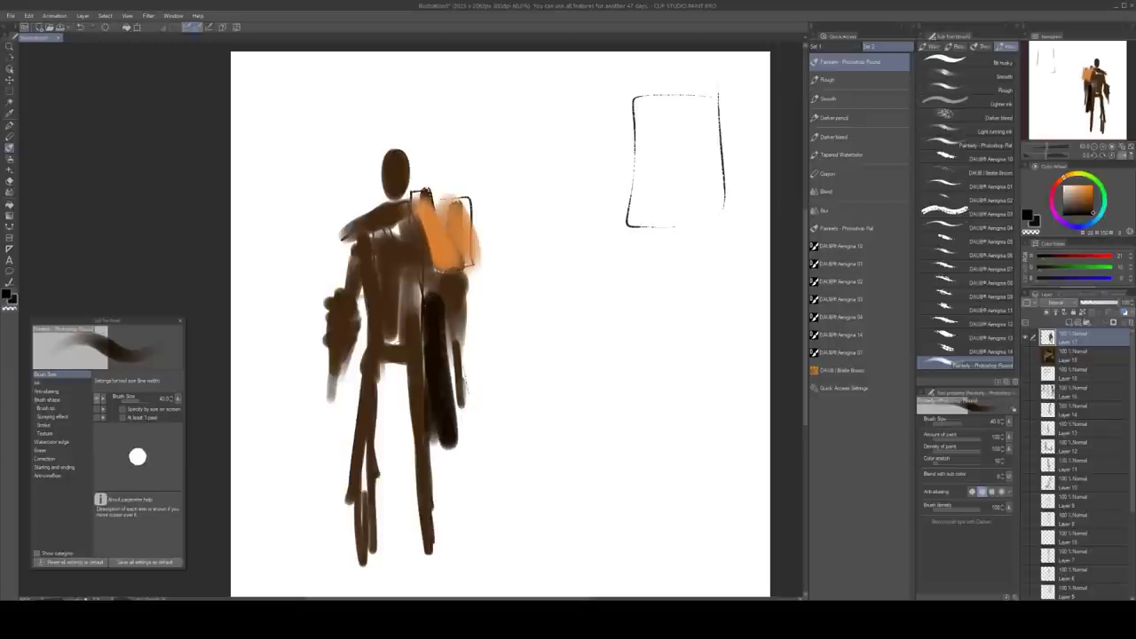
# Add near-black brown coat panels beside the opposite arm and over the thighs
pyautogui.moveTo(359, 304); pyautogui.dragTo(354, 408)
pyautogui.moveTo(355, 408)
pyautogui.mouseDown()
pyautogui.moveTo(350, 354)
pyautogui.moveTo(334, 428)
pyautogui.mouseUp()
pyautogui.moveTo(352, 396); pyautogui.dragTo(345, 446)
pyautogui.press(']')
pyautogui.moveTo(384, 372)
pyautogui.mouseDown()
pyautogui.moveTo(385, 472)
pyautogui.moveTo(409, 489)
pyautogui.moveTo(376, 368)
pyautogui.mouseUp()
pyautogui.moveTo(395, 429); pyautogui.dragTo(383, 491)
# Shade the figure's shoulders and chest with a larger dark brush, and undo the extra stroke near the head
pyautogui.press(']')
pyautogui.moveTo(346, 239)
pyautogui.mouseDown()
pyautogui.moveTo(423, 222)
pyautogui.moveTo(433, 298)
pyautogui.mouseUp()
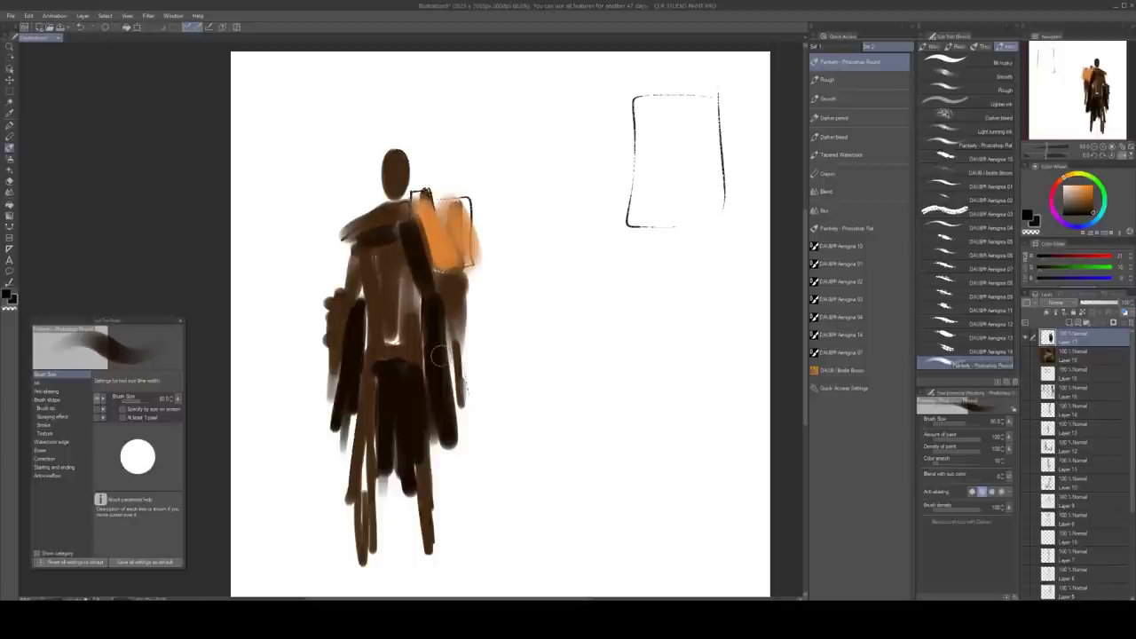
pyautogui.moveTo(297, 220)
pyautogui.mouseDown()
pyautogui.moveTo(339, 513)
pyautogui.moveTo(393, 114)
pyautogui.mouseUp()
pyautogui.hotkey('ctrl', 'z')
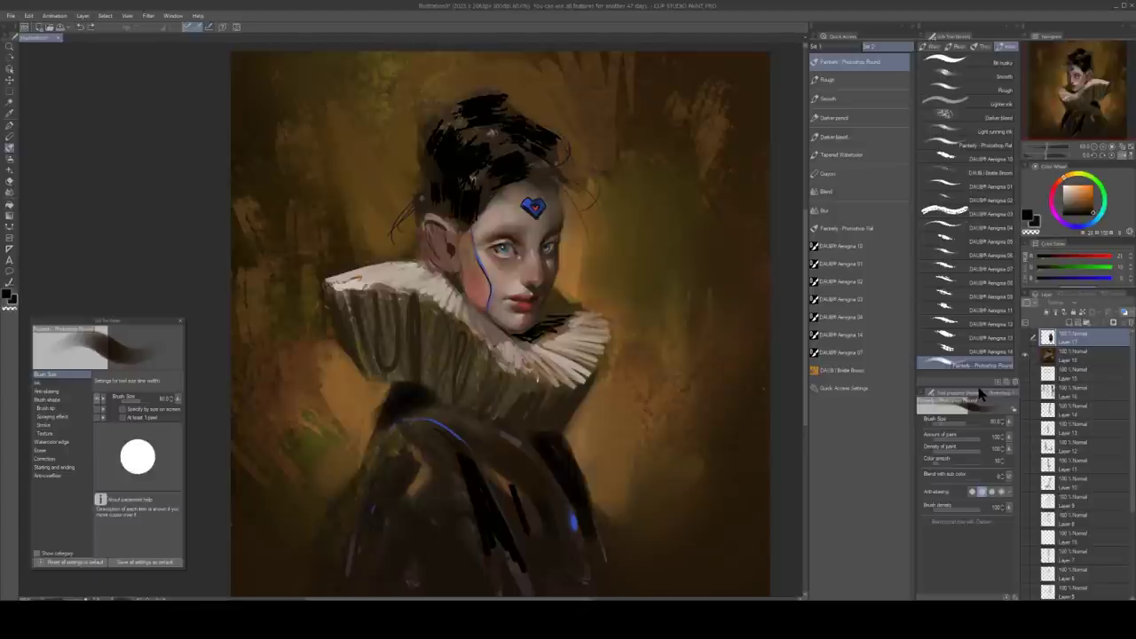
# Select the painted portrait layer and look over the layer-selection, rectangular selection and ruler pen tools
pyautogui.click(1084, 352)
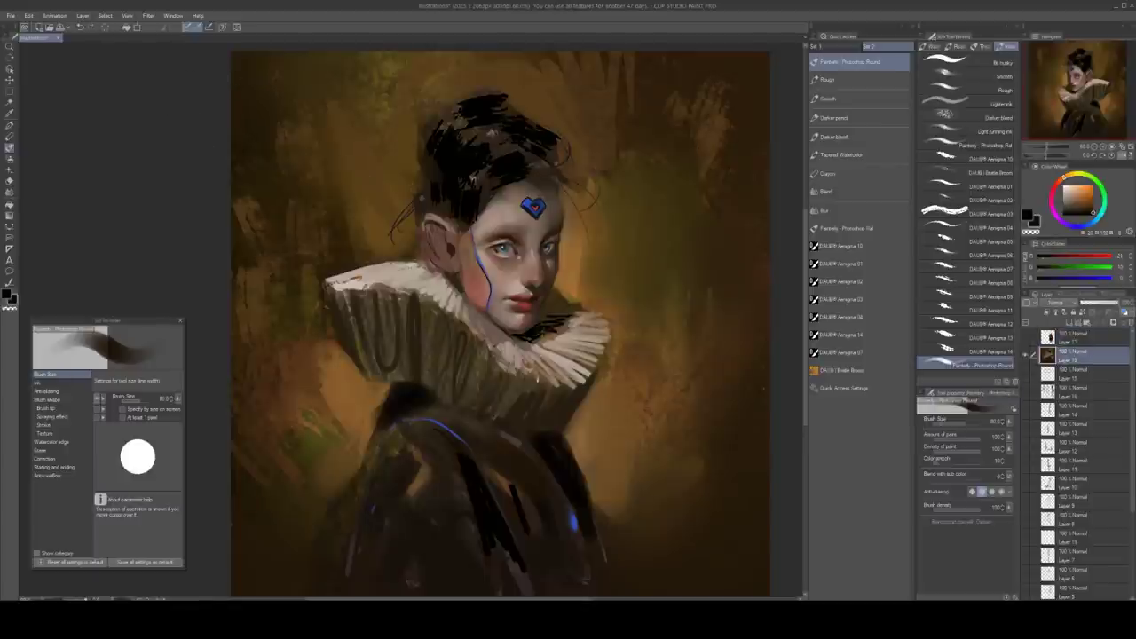
pyautogui.moveTo(107, 172); pyautogui.dragTo(111, 148)
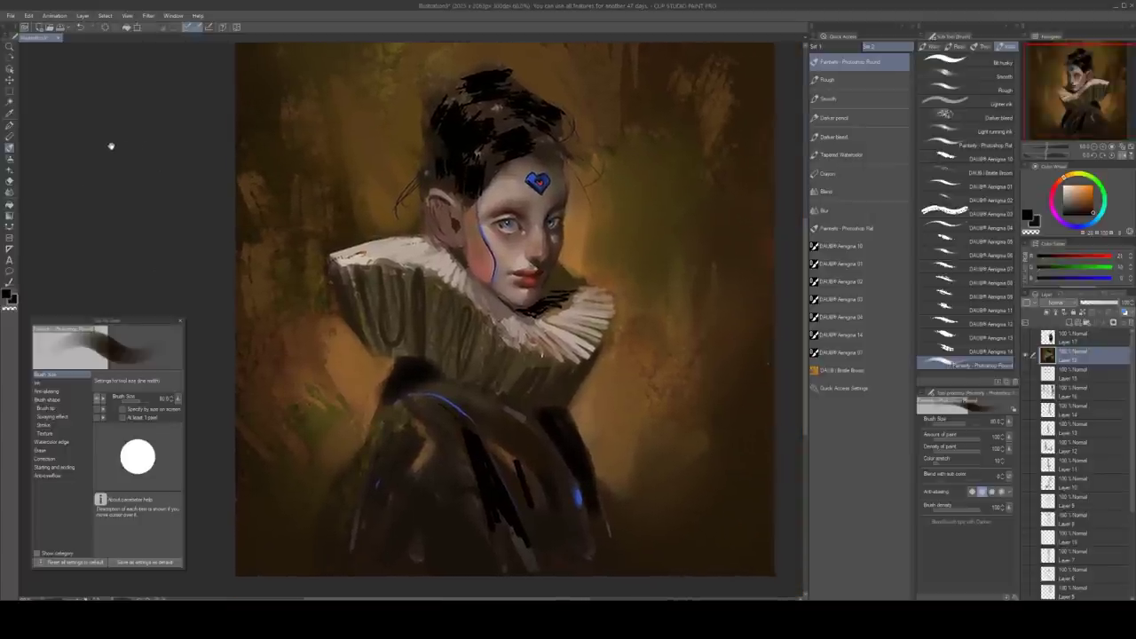
pyautogui.click(10, 64)
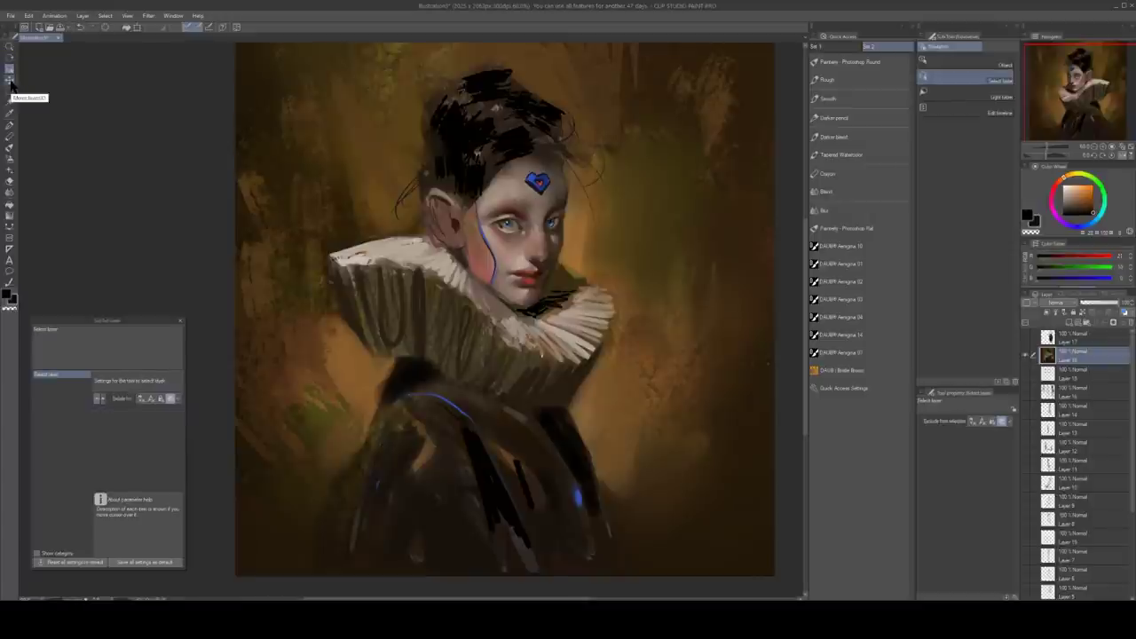
pyautogui.click(10, 89)
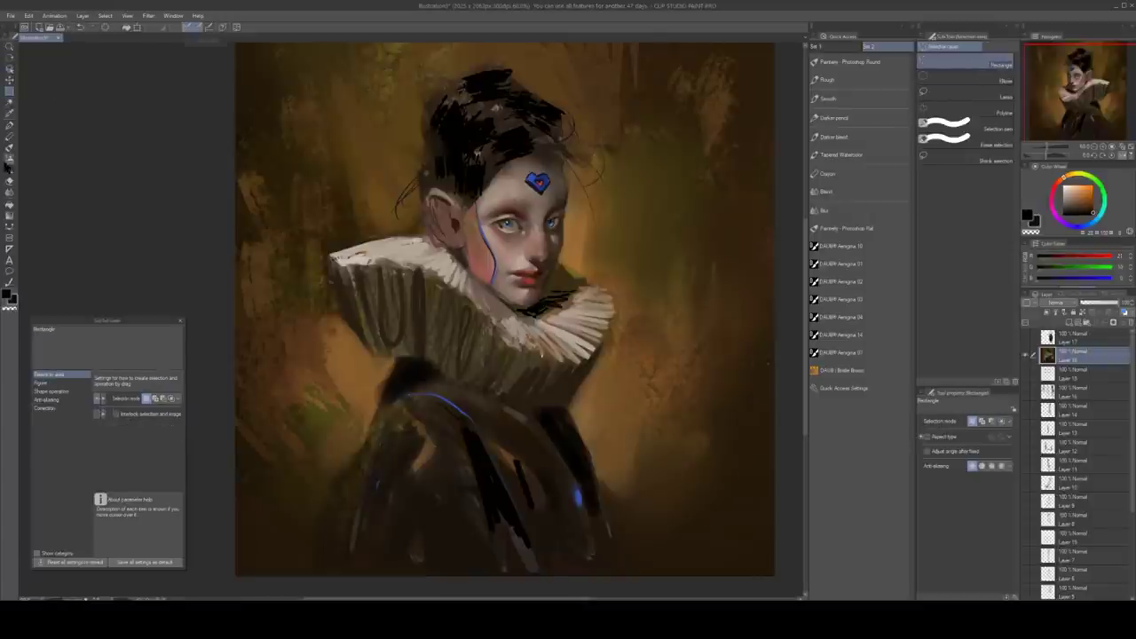
pyautogui.click(10, 248)
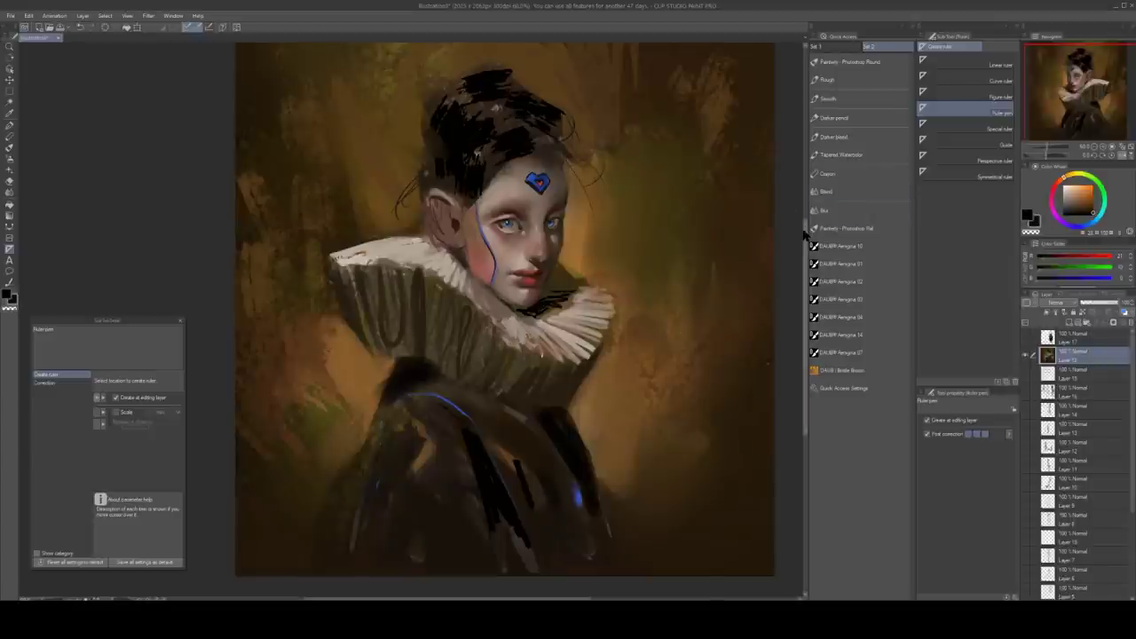
pyautogui.moveTo(807, 231)
pyautogui.mouseDown()
pyautogui.moveTo(809, 196)
pyautogui.moveTo(811, 222)
pyautogui.mouseUp()
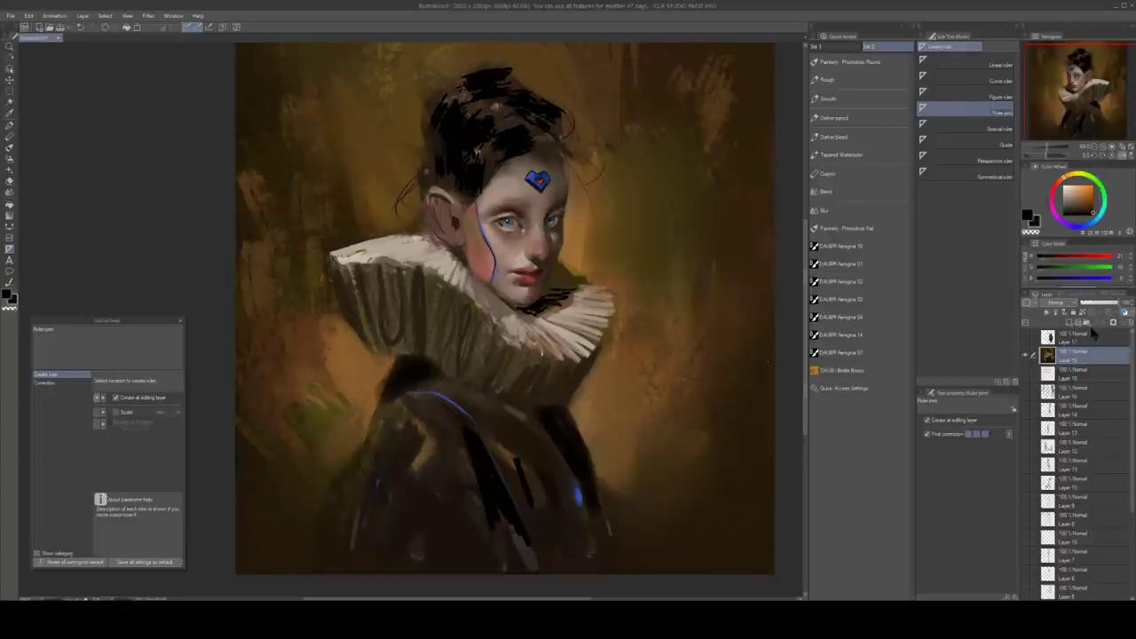
# Add a new layer in Overlay mode above the painted portrait and choose the hard airbrush
pyautogui.hotkey('ctrl', 'alt', '1')
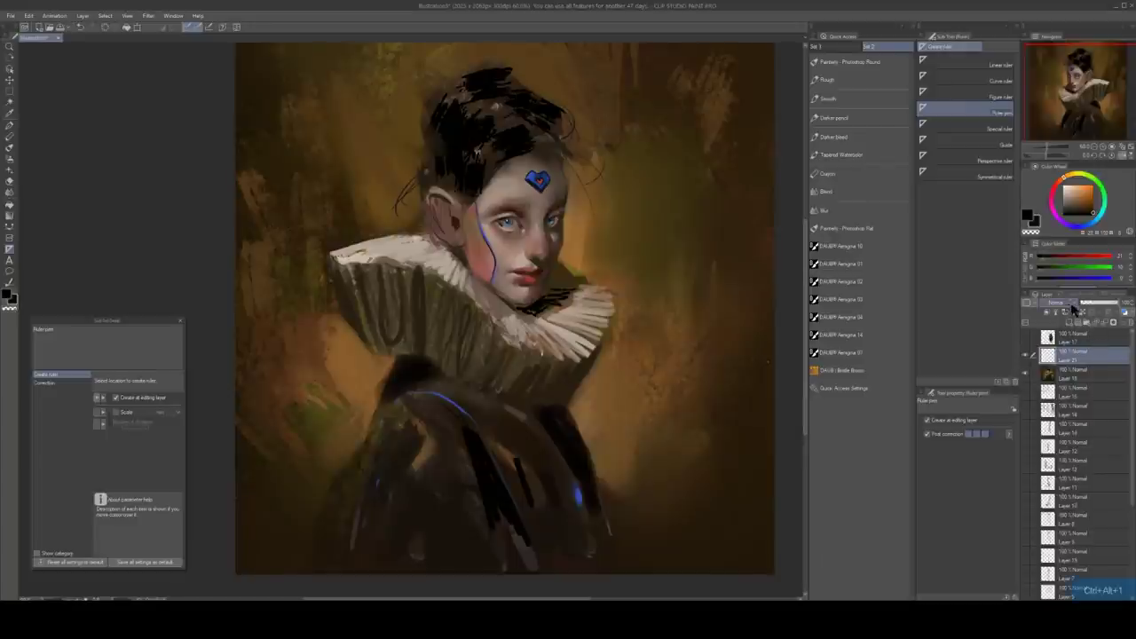
pyautogui.click(1070, 307)
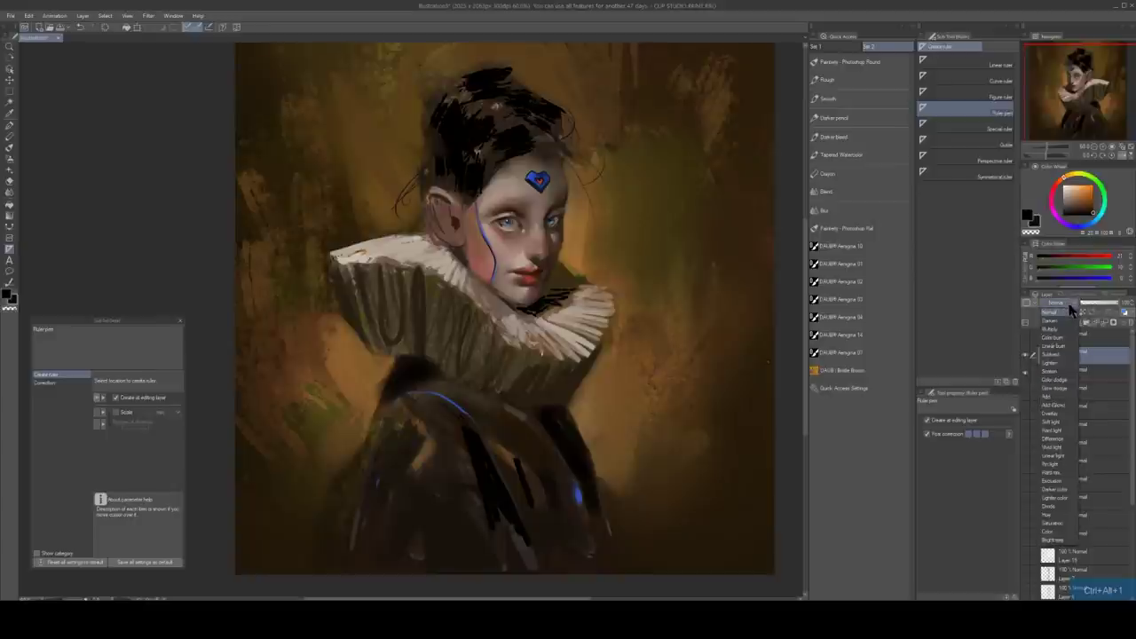
pyautogui.click(1050, 413)
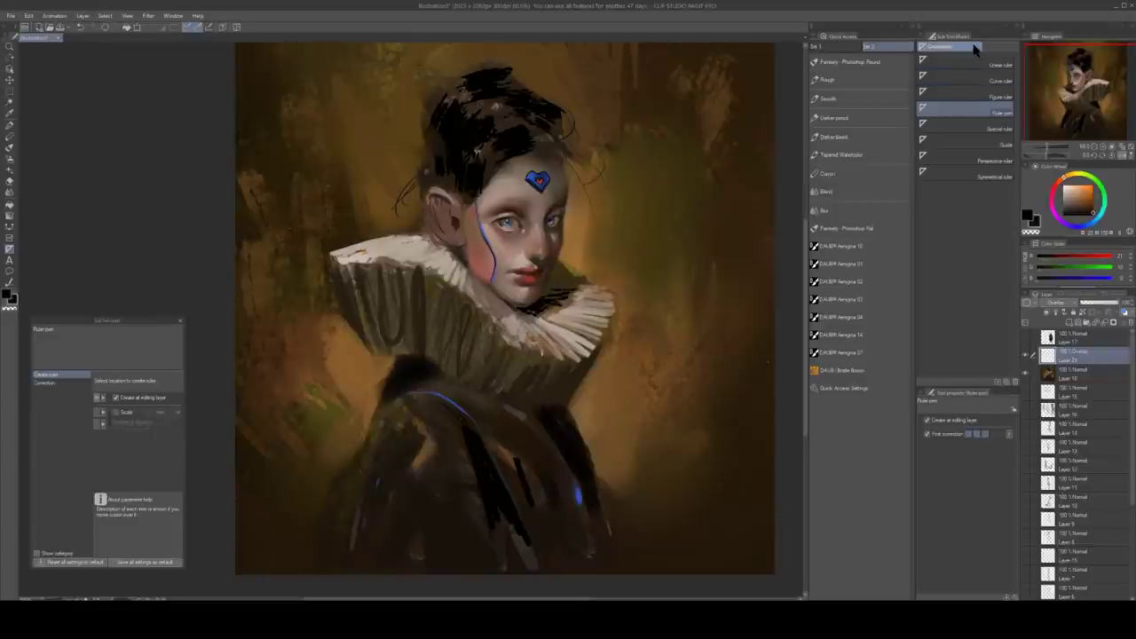
pyautogui.press('b')
pyautogui.press('b')
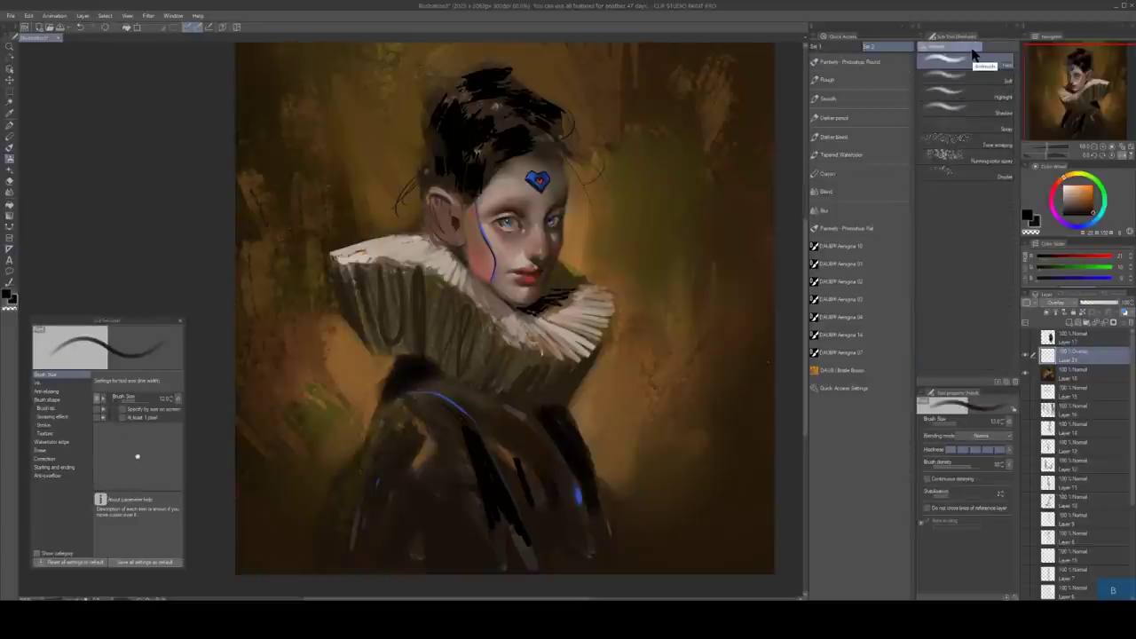
# Enlarge the hard airbrush to 700 and cover the whole canvas with orange on the Overlay layer
pyautogui.press(']')
pyautogui.press(']')
pyautogui.press(']')
pyautogui.press(']')
pyautogui.press(']')
pyautogui.press(']')
pyautogui.press(']')
pyautogui.press(']')
pyautogui.press(']')
pyautogui.press(']')
pyautogui.press(']')
pyautogui.press(']')
pyautogui.press(']')
pyautogui.press(']')
pyautogui.press(']')
pyautogui.press(']')
pyautogui.press(']')
pyautogui.press(']')
pyautogui.press(']')
pyautogui.press(']')
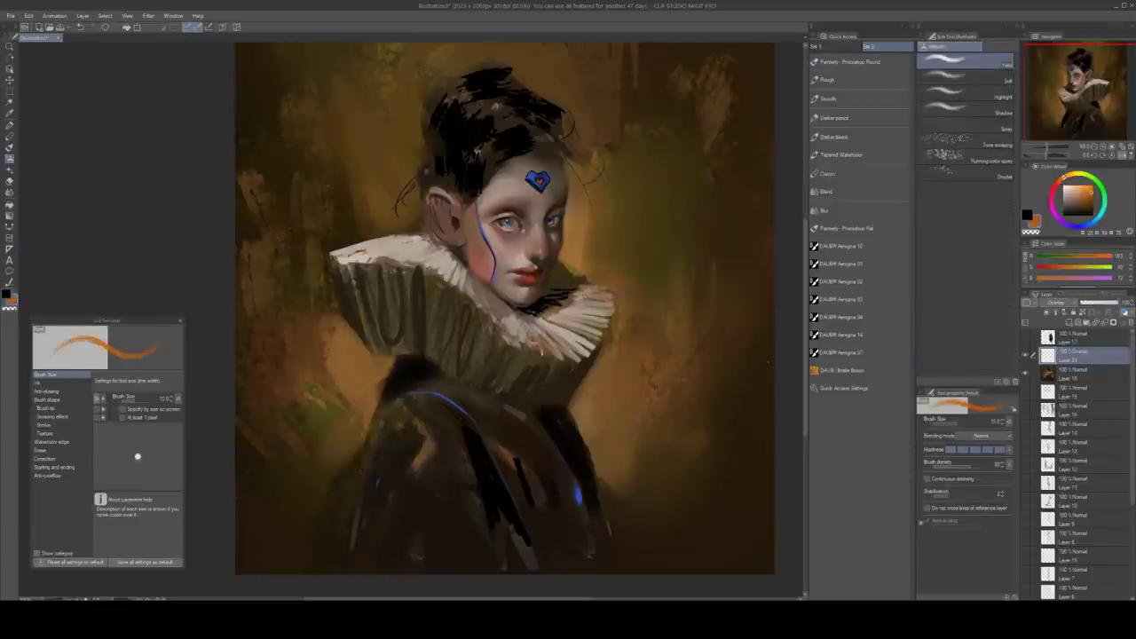
pyautogui.press(']')
pyautogui.press(']')
pyautogui.press(']')
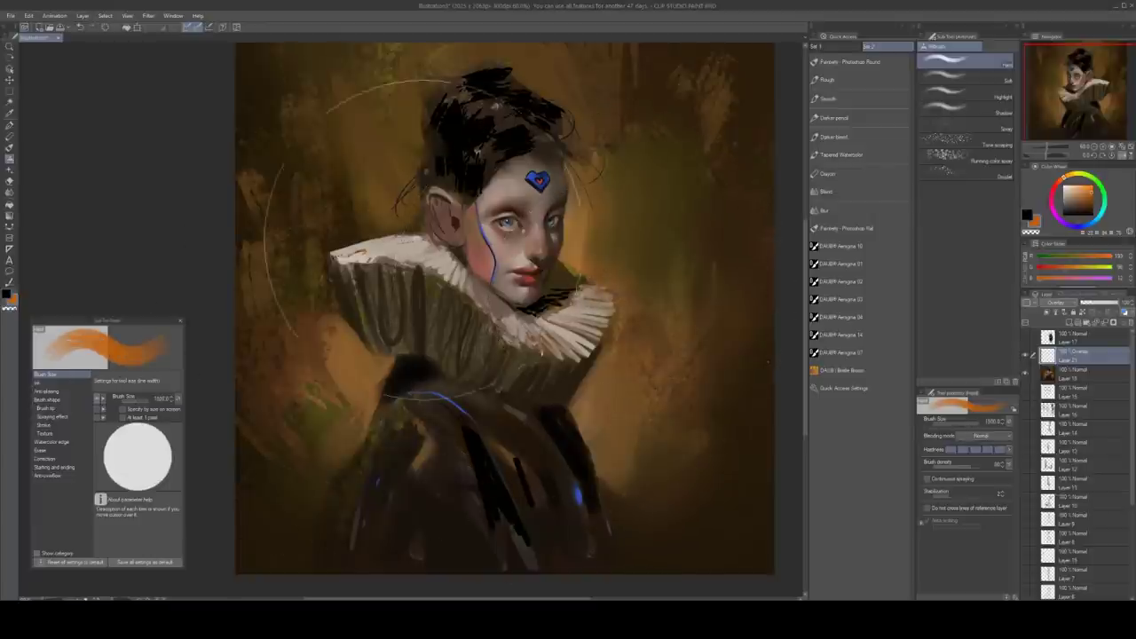
pyautogui.press('[')
pyautogui.press('[')
pyautogui.press('[')
pyautogui.press('[')
pyautogui.moveTo(435, 418)
pyautogui.mouseDown()
pyautogui.moveTo(404, 399)
pyautogui.moveTo(401, 217)
pyautogui.moveTo(596, 144)
pyautogui.moveTo(474, 411)
pyautogui.moveTo(626, 270)
pyautogui.moveTo(680, 333)
pyautogui.moveTo(658, 514)
pyautogui.moveTo(756, 452)
pyautogui.moveTo(654, 451)
pyautogui.moveTo(770, 57)
pyautogui.moveTo(441, 258)
pyautogui.moveTo(299, 186)
pyautogui.moveTo(286, 71)
pyautogui.moveTo(245, 442)
pyautogui.moveTo(396, 302)
pyautogui.moveTo(351, 545)
pyautogui.moveTo(583, 393)
pyautogui.moveTo(524, 568)
pyautogui.mouseUp()
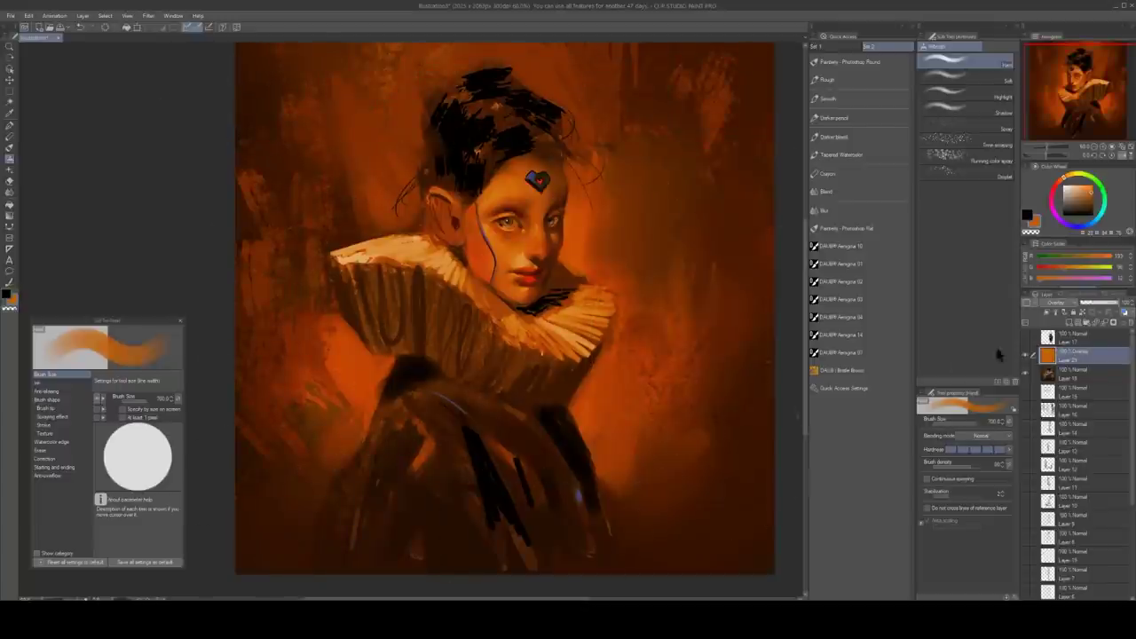
# Reduce the orange Overlay layer's opacity to 25% and toggle its visibility to compare the portrait with and without it
pyautogui.moveTo(1117, 303); pyautogui.dragTo(1087, 303)
pyautogui.click(1026, 355)
pyautogui.click(1027, 355)
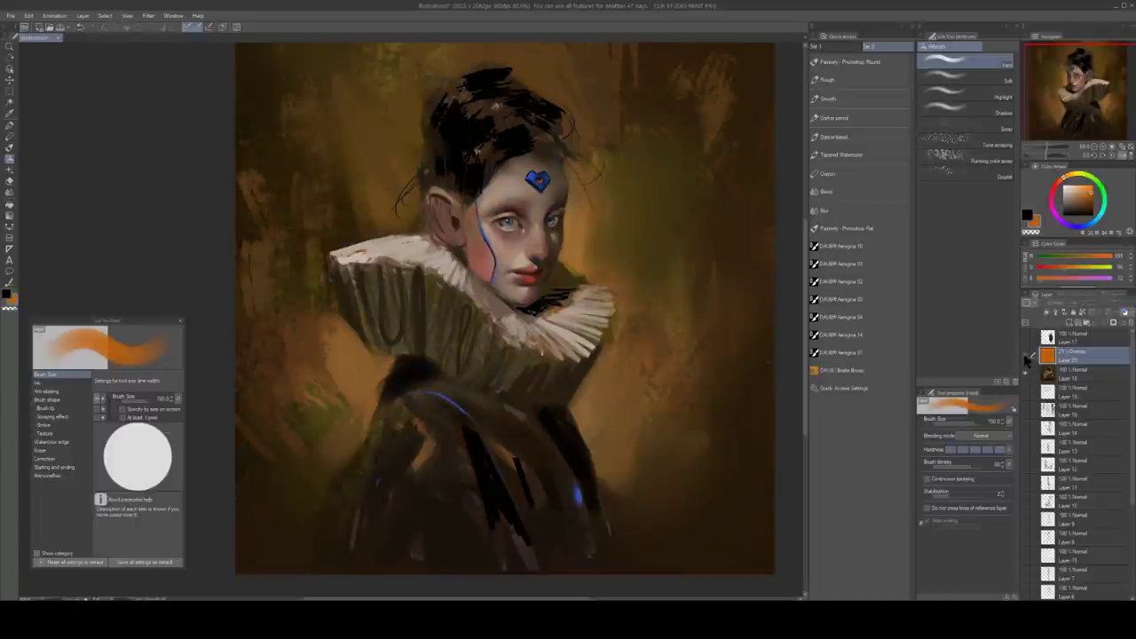
pyautogui.click(1026, 355)
pyautogui.moveTo(548, 433)
pyautogui.mouseDown()
pyautogui.moveTo(560, 428)
pyautogui.moveTo(545, 451)
pyautogui.mouseUp()
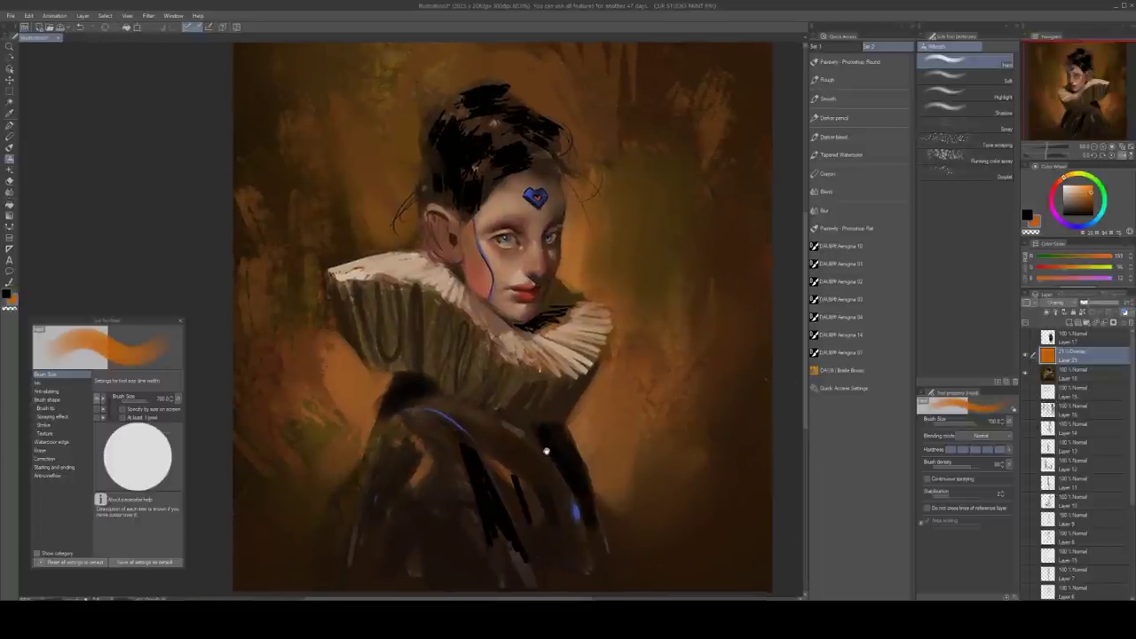
# Merge the orange Overlay layer down into the portrait layer and check the mirrored painting at different zoom levels
pyautogui.hotkey('ctrl', 'e')
pyautogui.click(147, 16)
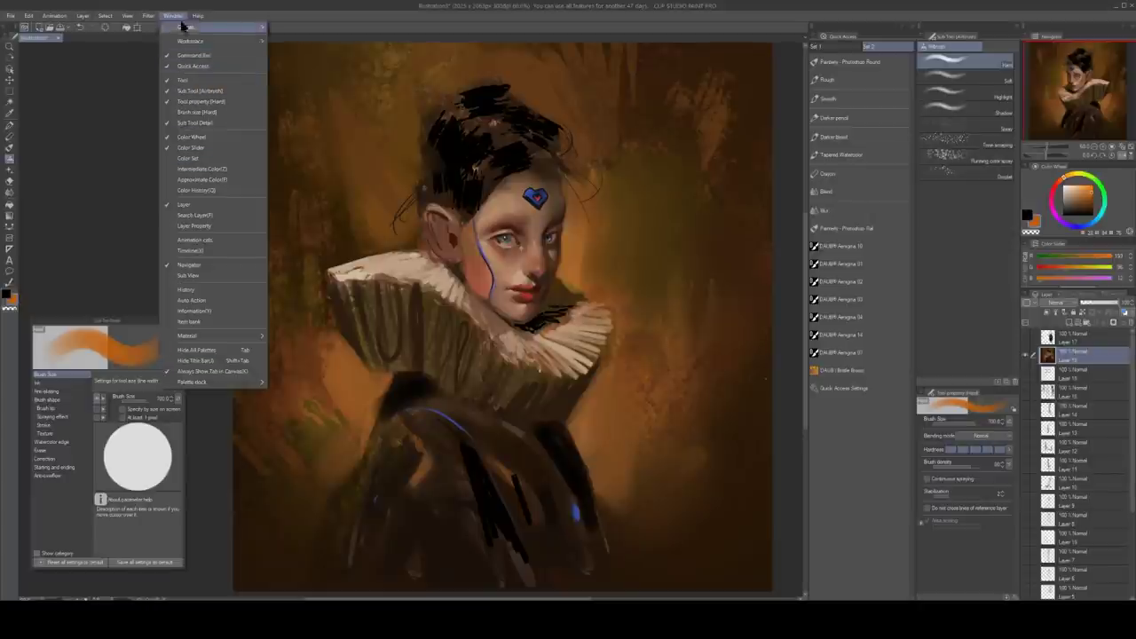
pyautogui.moveTo(159, 58)
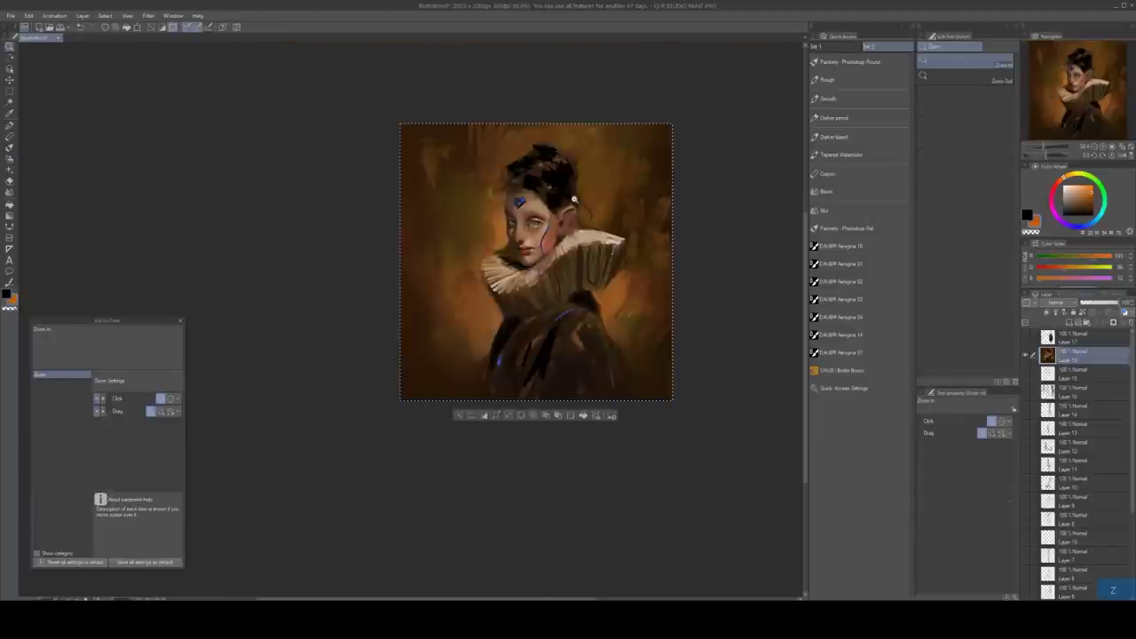
pyautogui.moveTo(582, 203); pyautogui.dragTo(598, 201)
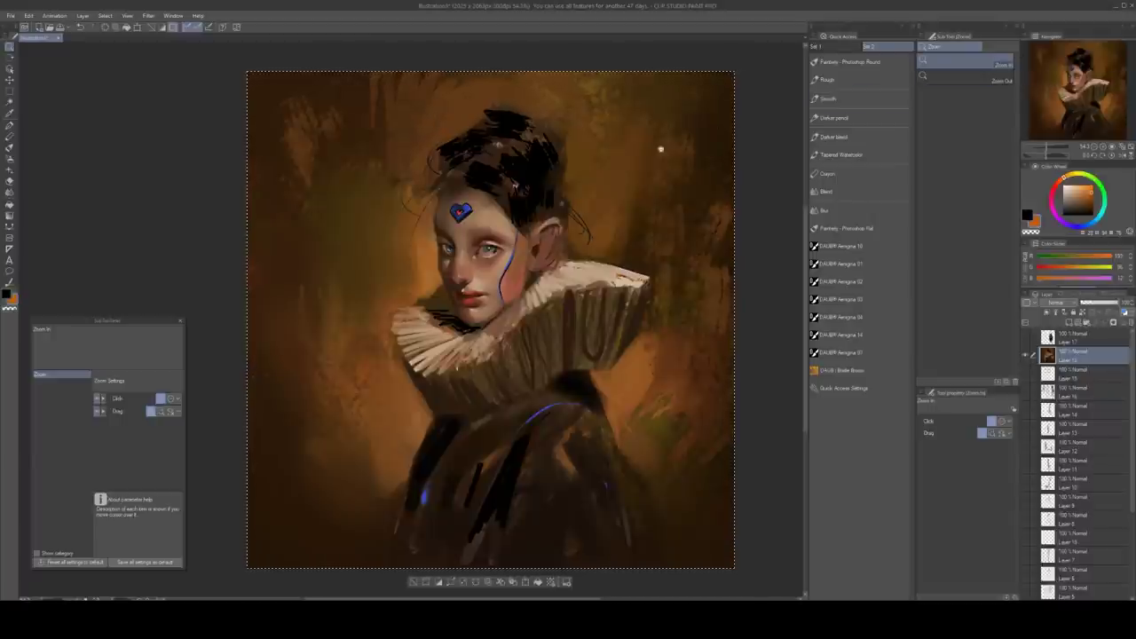
pyautogui.moveTo(637, 182); pyautogui.dragTo(613, 191)
pyautogui.click(612, 191)
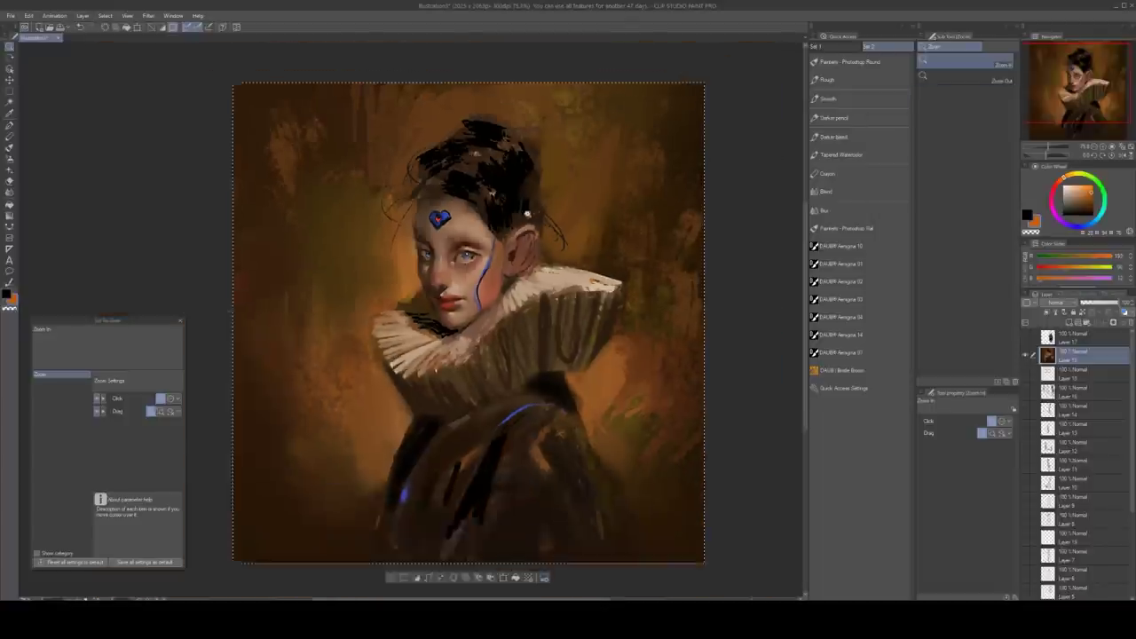
pyautogui.moveTo(527, 213); pyautogui.dragTo(538, 221)
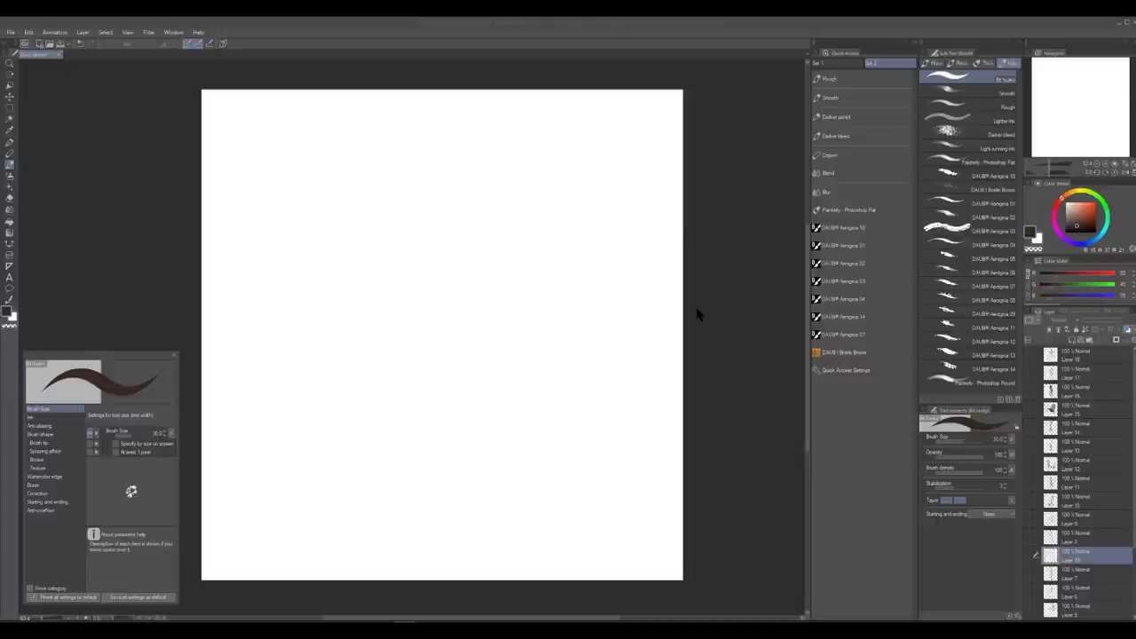
# Choose the Photoshop Flat brush and paint diagonal test strokes across the blank canvas at increasing brush sizes
pyautogui.click(874, 210)
pyautogui.moveTo(432, 439)
pyautogui.mouseDown()
pyautogui.moveTo(590, 264)
pyautogui.moveTo(535, 383)
pyautogui.moveTo(447, 482)
pyautogui.moveTo(563, 378)
pyautogui.moveTo(568, 412)
pyautogui.mouseUp()
pyautogui.press(']')
pyautogui.press(']')
pyautogui.press(']')
pyautogui.press(']')
pyautogui.moveTo(600, 372); pyautogui.dragTo(588, 514)
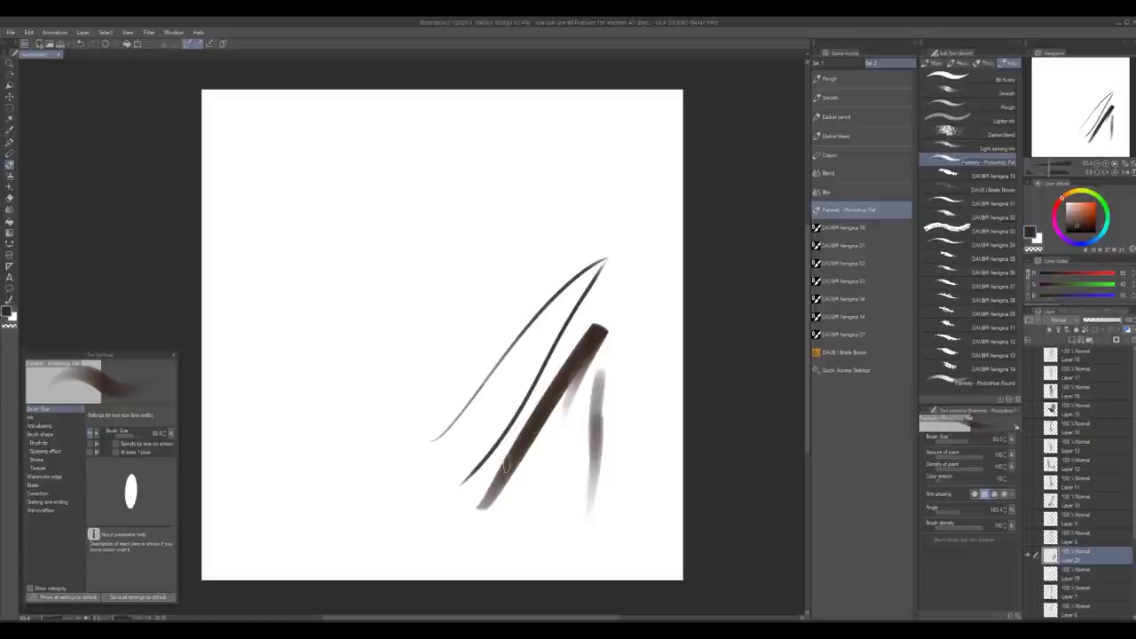
pyautogui.moveTo(353, 451)
pyautogui.mouseDown()
pyautogui.moveTo(393, 431)
pyautogui.moveTo(612, 204)
pyautogui.mouseUp()
pyautogui.moveTo(380, 494); pyautogui.dragTo(646, 174)
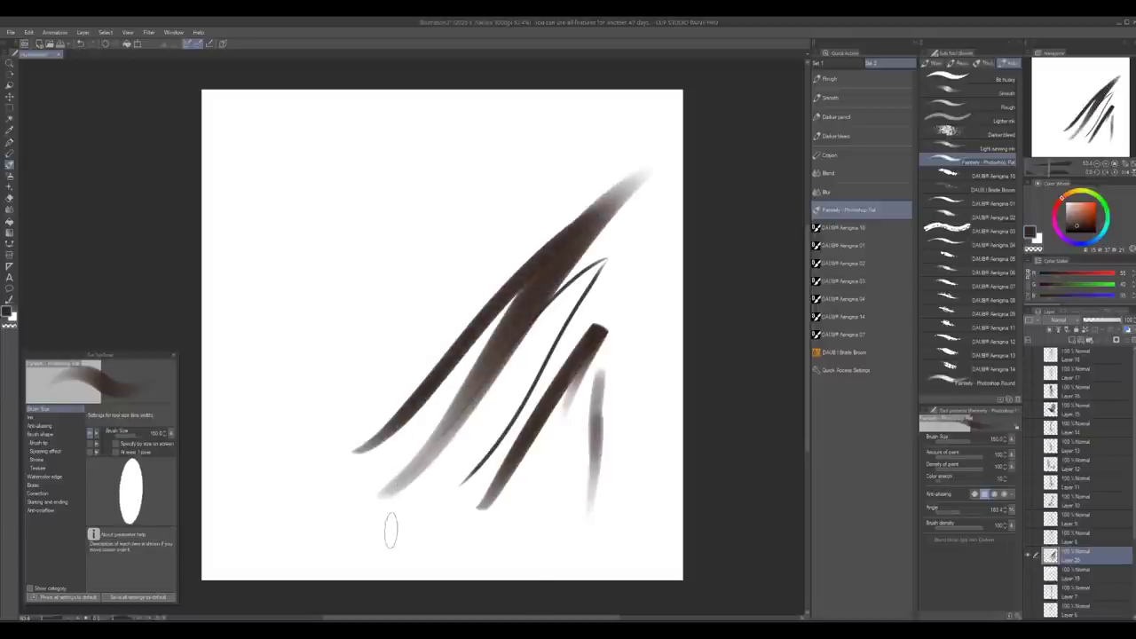
pyautogui.moveTo(415, 519); pyautogui.dragTo(635, 227)
# Reduce the flat brush size in stages and sweep lighter, thinner test strokes beside the thick dark ones
pyautogui.press('[')
pyautogui.moveTo(658, 152)
pyautogui.mouseDown()
pyautogui.moveTo(343, 380)
pyautogui.moveTo(299, 431)
pyautogui.moveTo(522, 233)
pyautogui.moveTo(633, 162)
pyautogui.mouseUp()
pyautogui.press('[')
pyautogui.press('[')
pyautogui.press('[')
pyautogui.press('[')
pyautogui.moveTo(538, 240)
pyautogui.mouseDown()
pyautogui.moveTo(587, 213)
pyautogui.moveTo(300, 415)
pyautogui.mouseUp()
pyautogui.press('[')
pyautogui.press('[')
pyautogui.press('[')
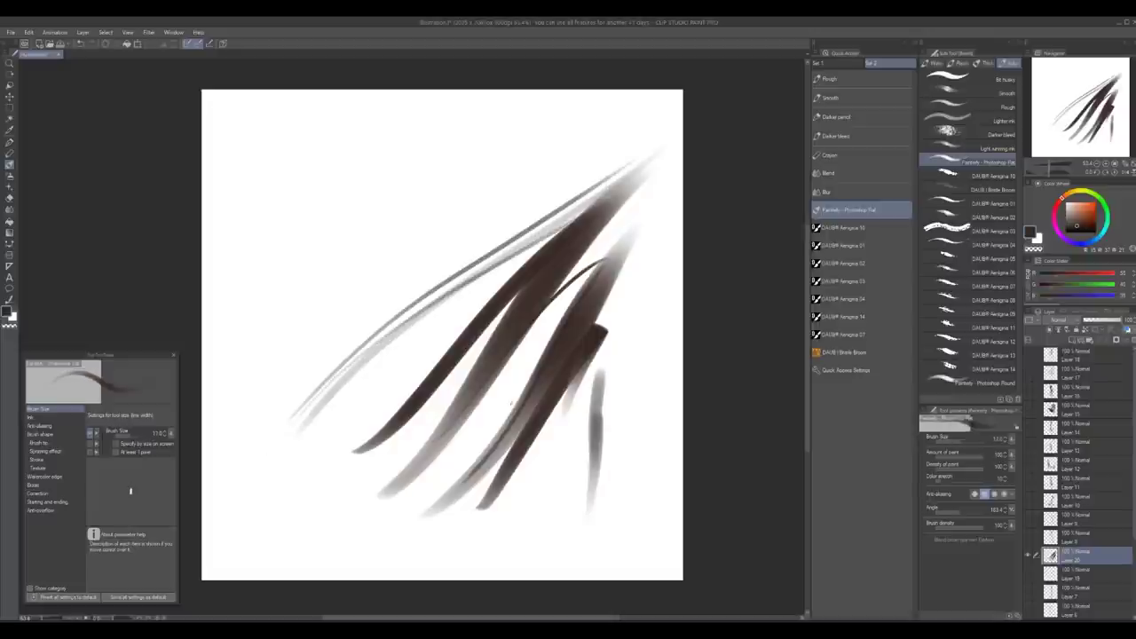
# Add fine tapered hair-like lines over and beside the thick strokes, finishing with the brush at size 10
pyautogui.moveTo(593, 291); pyautogui.dragTo(682, 179)
pyautogui.moveTo(595, 316); pyautogui.dragTo(650, 215)
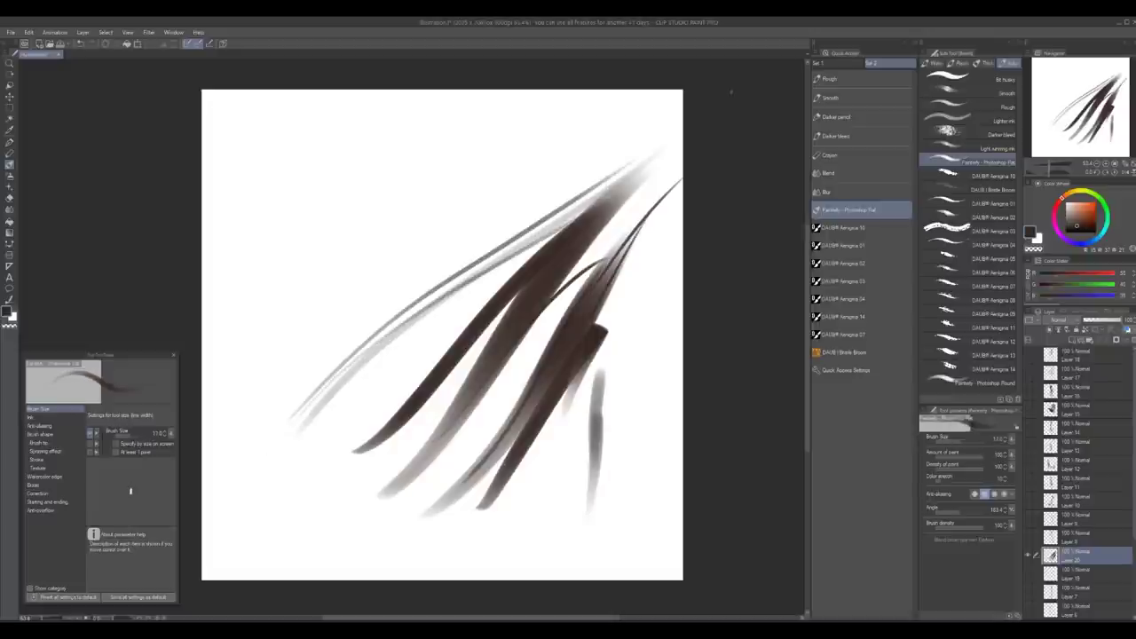
pyautogui.moveTo(614, 309); pyautogui.dragTo(569, 542)
pyautogui.moveTo(583, 539)
pyautogui.mouseDown()
pyautogui.moveTo(610, 380)
pyautogui.moveTo(651, 260)
pyautogui.mouseUp()
pyautogui.press('[')
pyautogui.moveTo(356, 510); pyautogui.dragTo(388, 475)
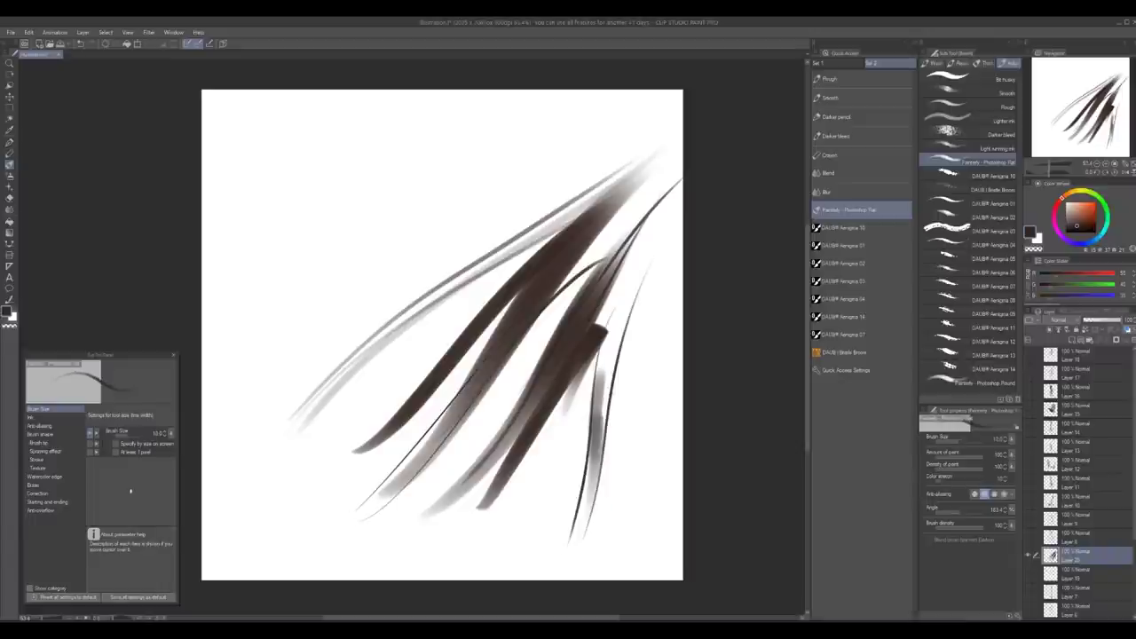
# Clear the practice strokes and draw one long diagonal S-curve on the vector layer at brush size 40
pyautogui.press(']')
pyautogui.press(']')
pyautogui.press(']')
pyautogui.press(']')
pyautogui.press(']')
pyautogui.press('Delete')
pyautogui.moveTo(578, 203)
pyautogui.mouseDown()
pyautogui.moveTo(380, 398)
pyautogui.moveTo(328, 487)
pyautogui.mouseUp()
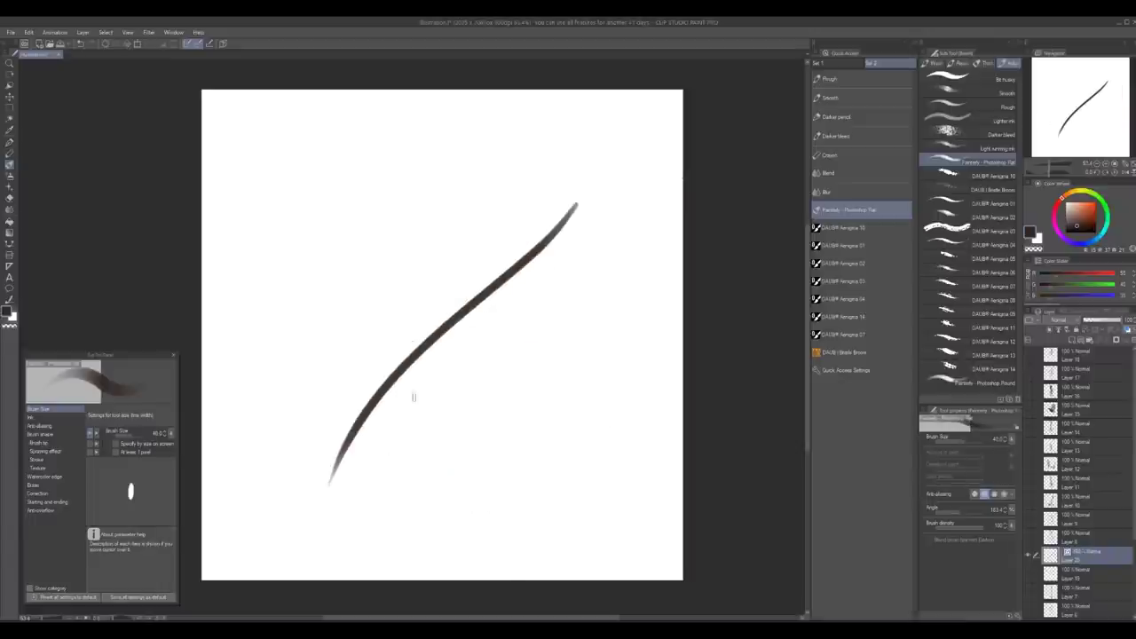
# Select the vector curve, try pulling its middle control point down into a kink, and undo the bend
pyautogui.press('o')
pyautogui.click(457, 334)
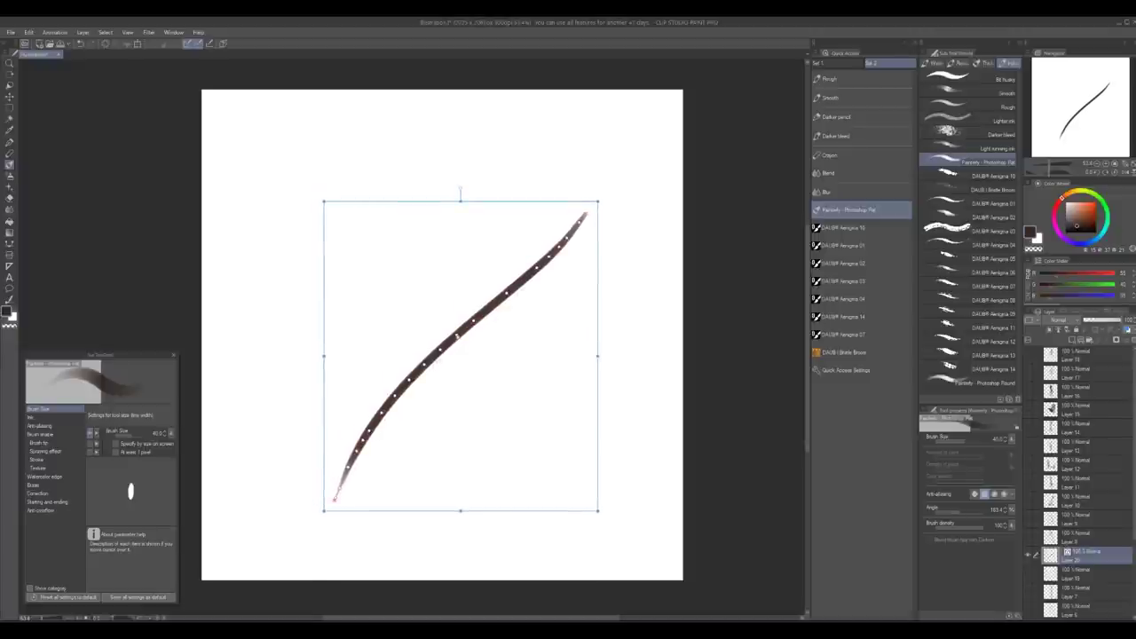
pyautogui.moveTo(456, 334); pyautogui.dragTo(475, 358)
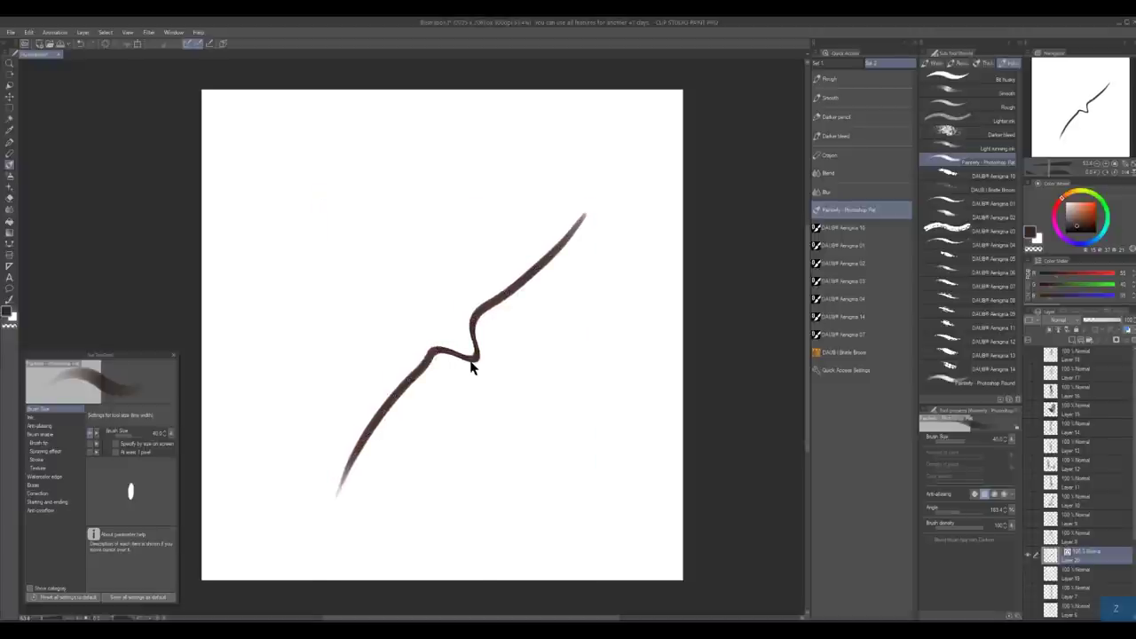
pyautogui.hotkey('ctrl', 'z')
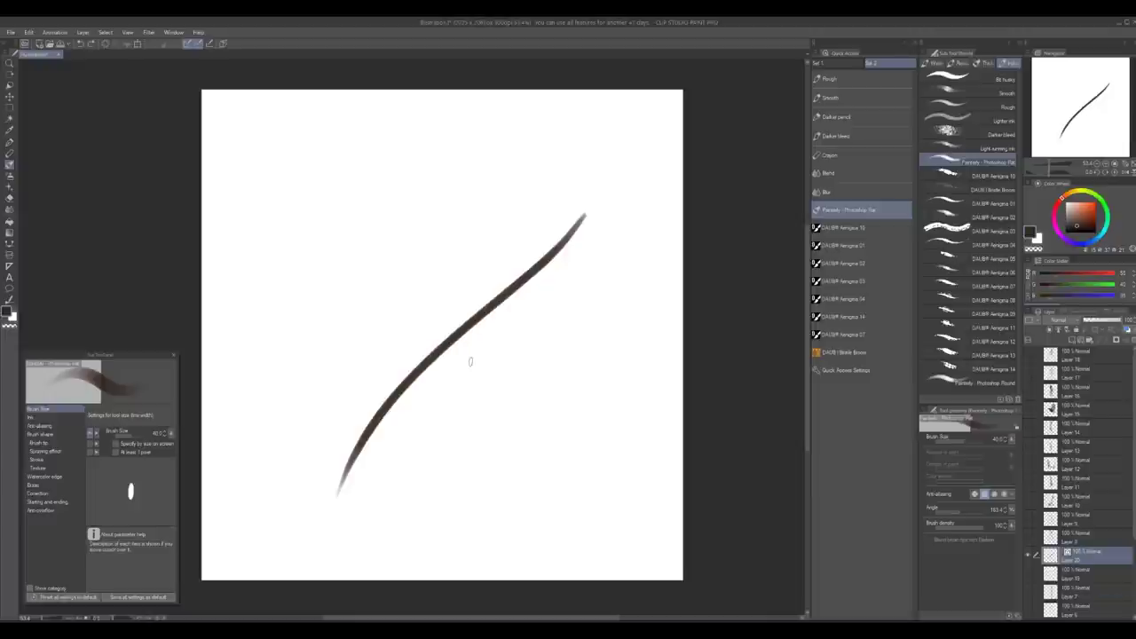
# Add three thin vector lines at brush size 17 forming a crossed grid with the thick curve, and shift the thick curve slightly
pyautogui.moveTo(628, 160); pyautogui.dragTo(374, 508)
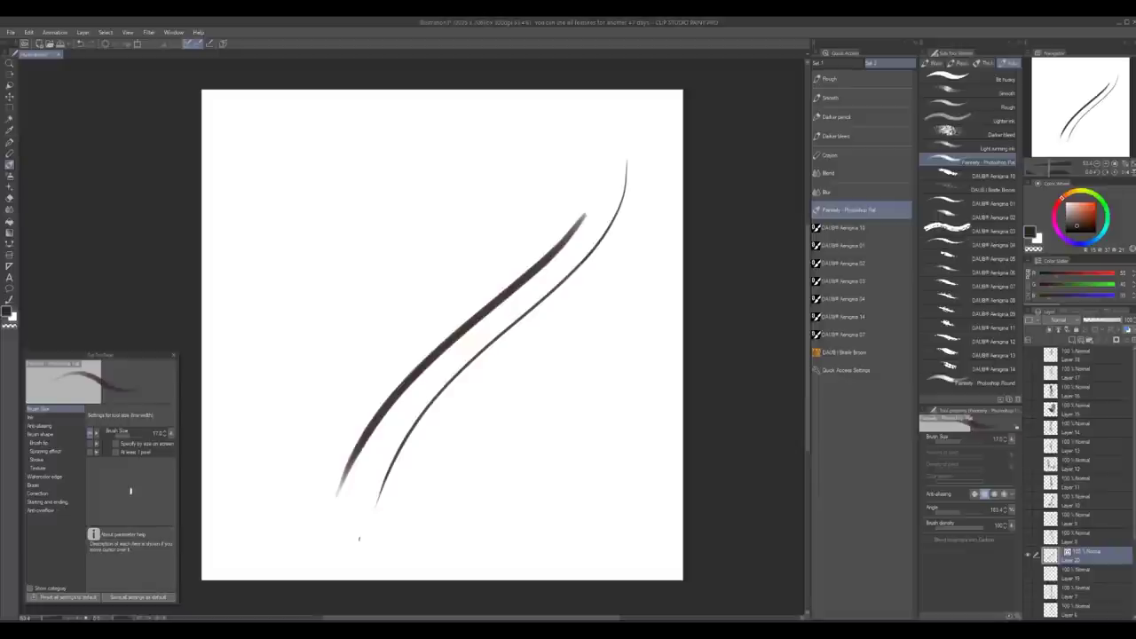
pyautogui.keyDown('ctrl'); pyautogui.click(500, 309); pyautogui.keyUp('ctrl')
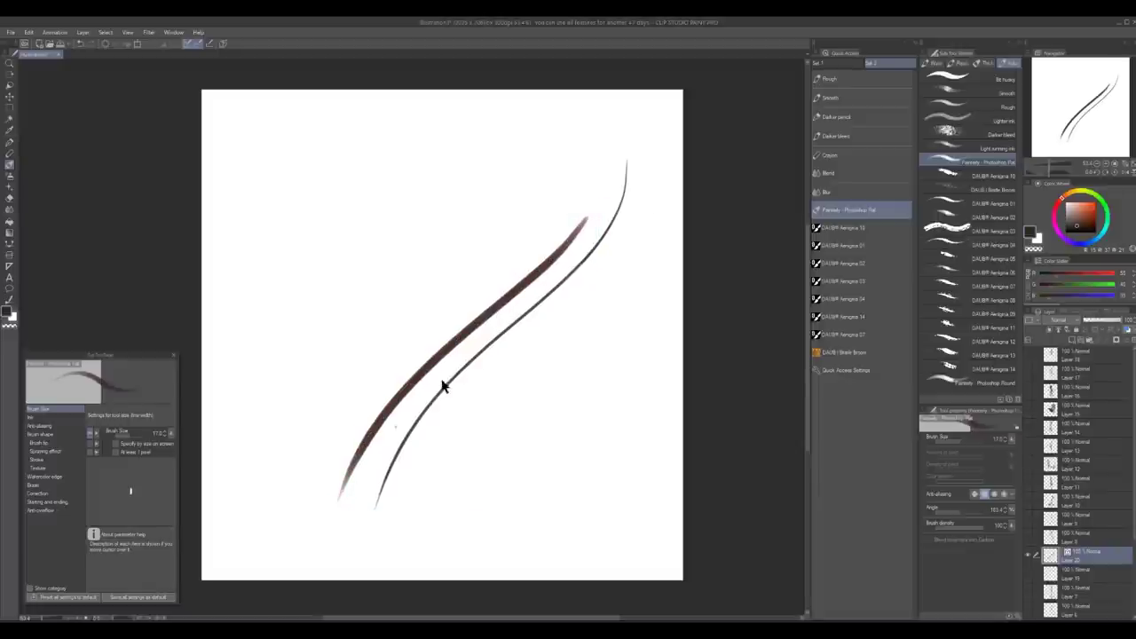
pyautogui.moveTo(521, 290); pyautogui.dragTo(508, 262)
pyautogui.moveTo(307, 270); pyautogui.dragTo(547, 448)
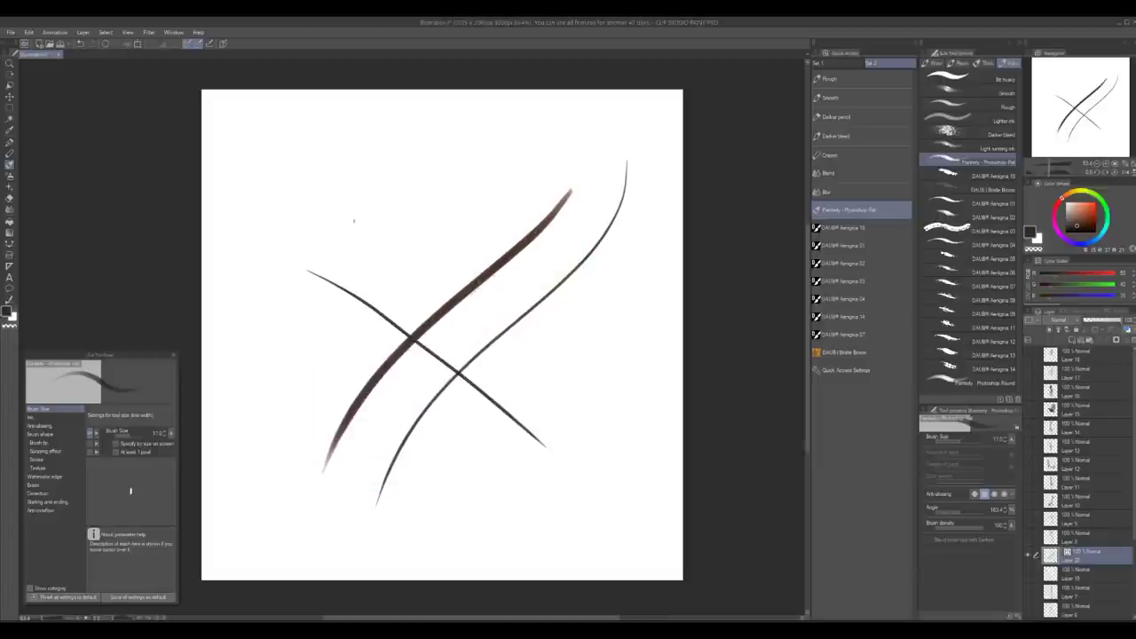
pyautogui.moveTo(355, 220); pyautogui.dragTo(657, 390)
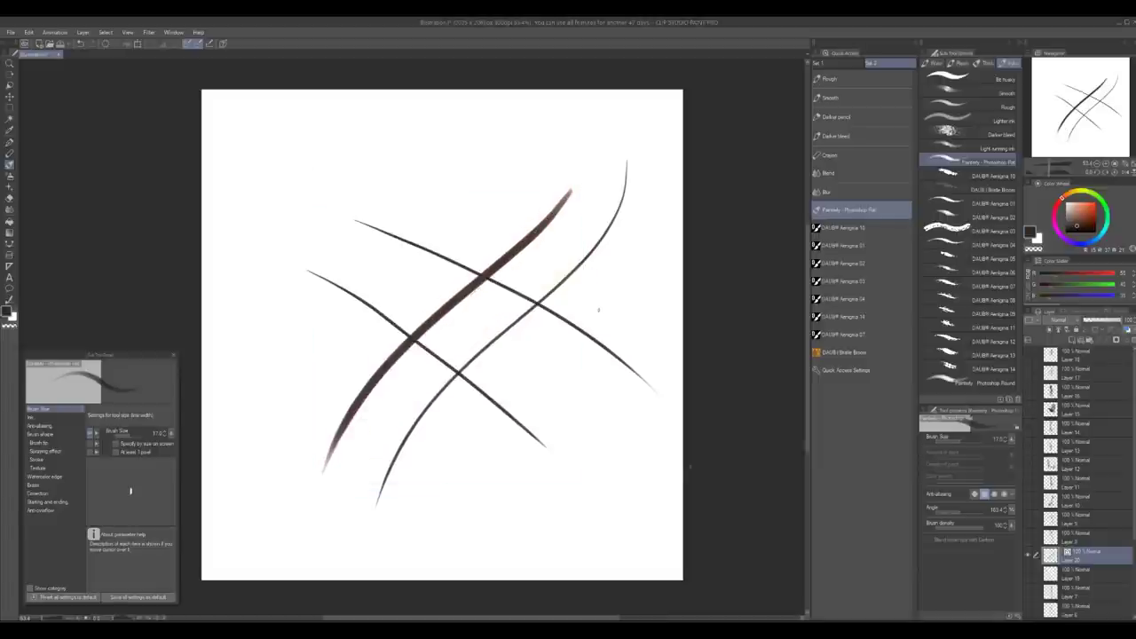
# Trim every overhanging line end with the vector eraser set to erase up to intersections, keeping only the central four-sided shape
pyautogui.press('e')
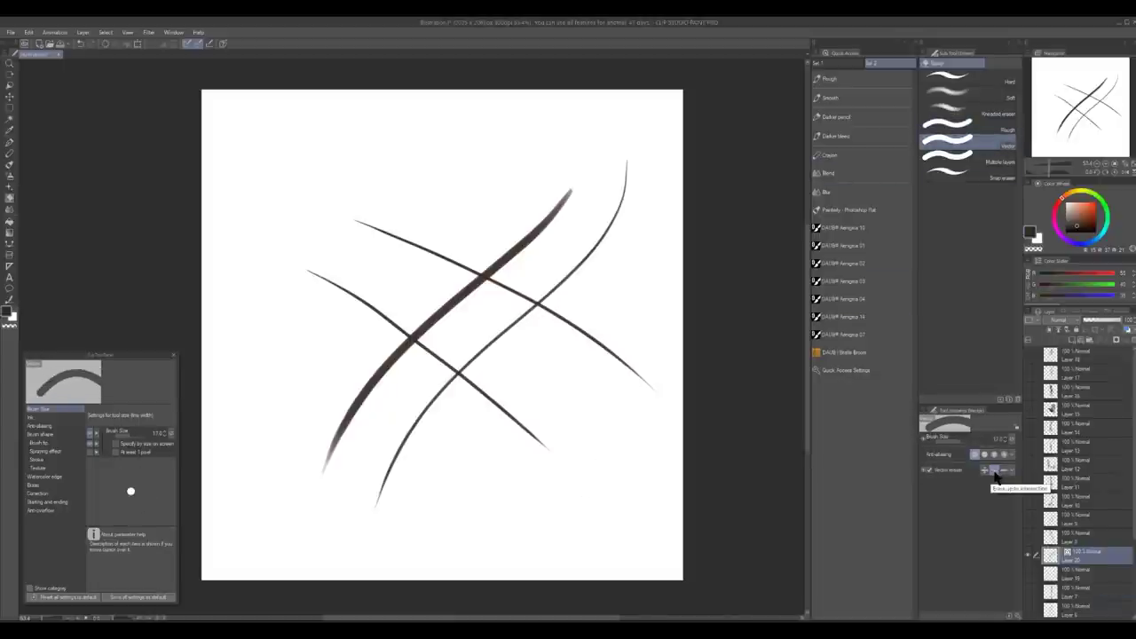
pyautogui.click(994, 471)
pyautogui.click(589, 339)
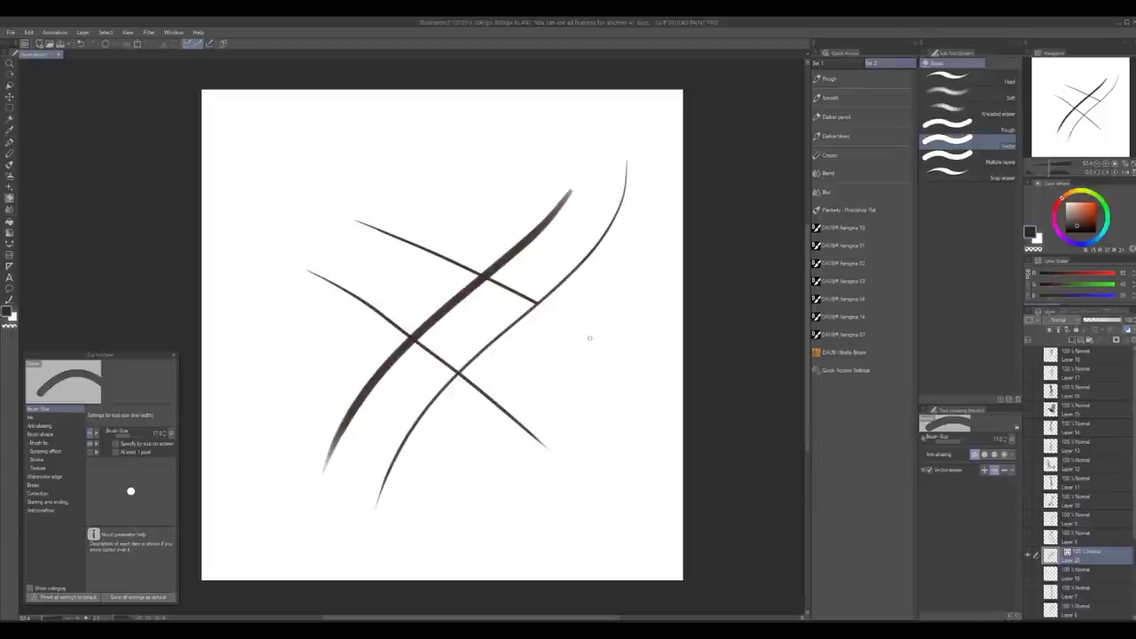
pyautogui.click(568, 264)
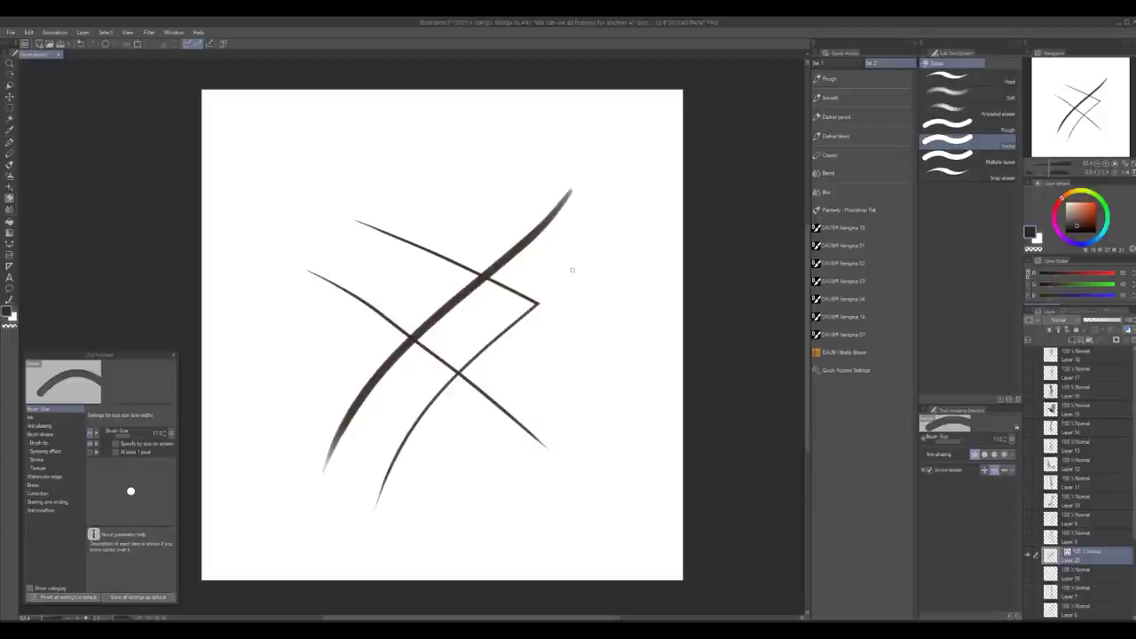
pyautogui.click(532, 229)
pyautogui.moveTo(575, 446)
pyautogui.mouseDown()
pyautogui.moveTo(436, 438)
pyautogui.moveTo(484, 213)
pyautogui.mouseUp()
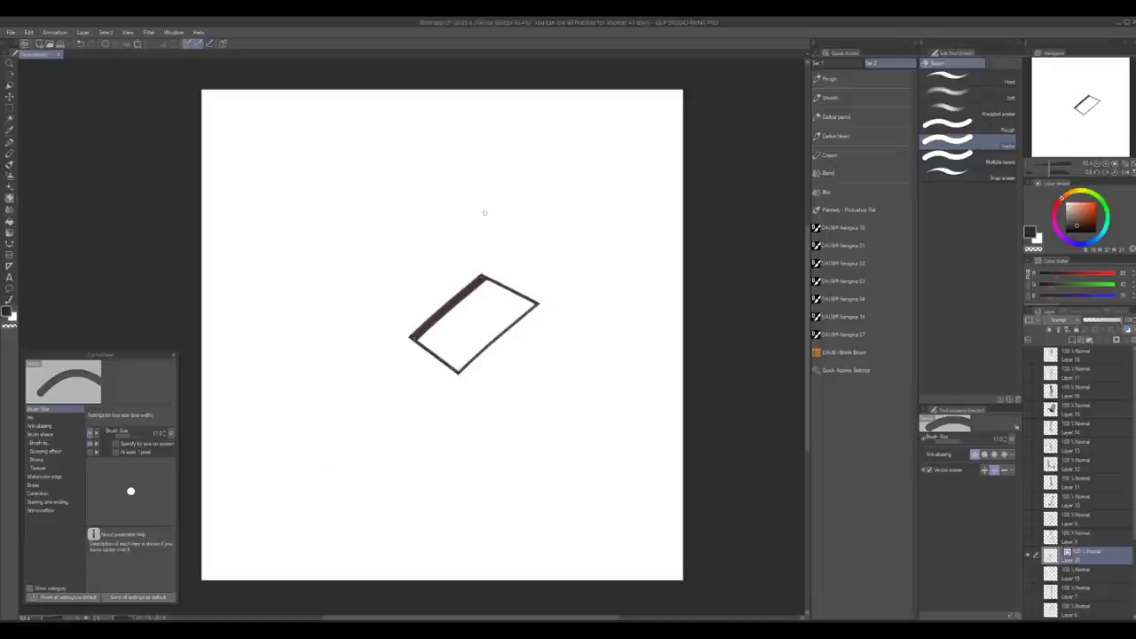
# Draw two slanted lines crossed by two near-horizontal ones below the four-sided shape, and erase their segments between the intersections
pyautogui.press('b')
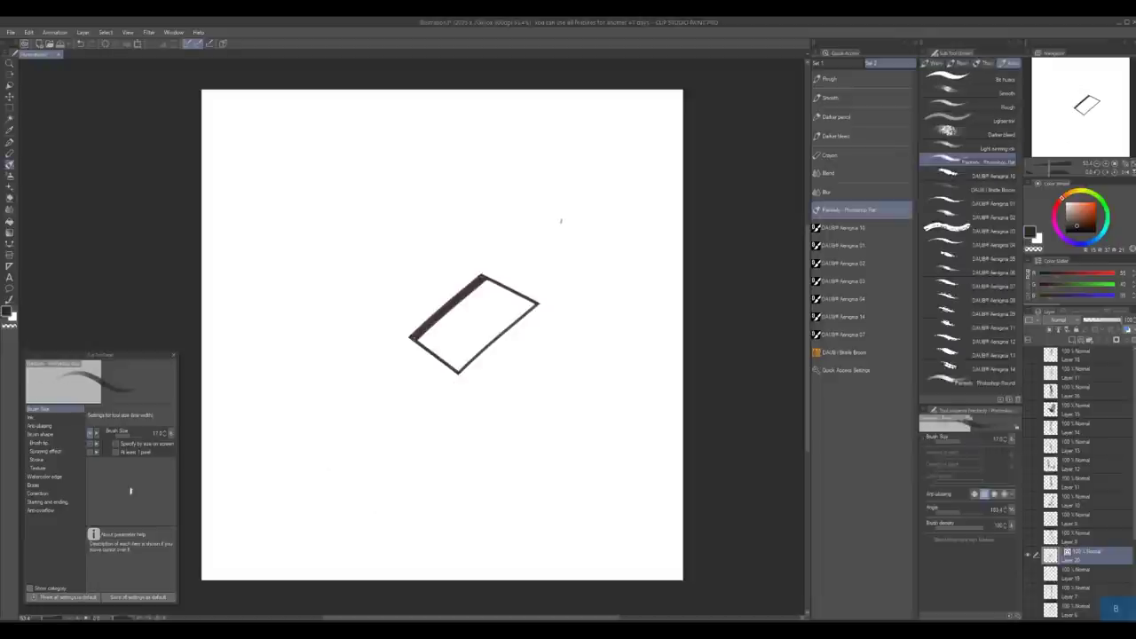
pyautogui.moveTo(465, 512); pyautogui.dragTo(568, 340)
pyautogui.moveTo(506, 508); pyautogui.dragTo(637, 323)
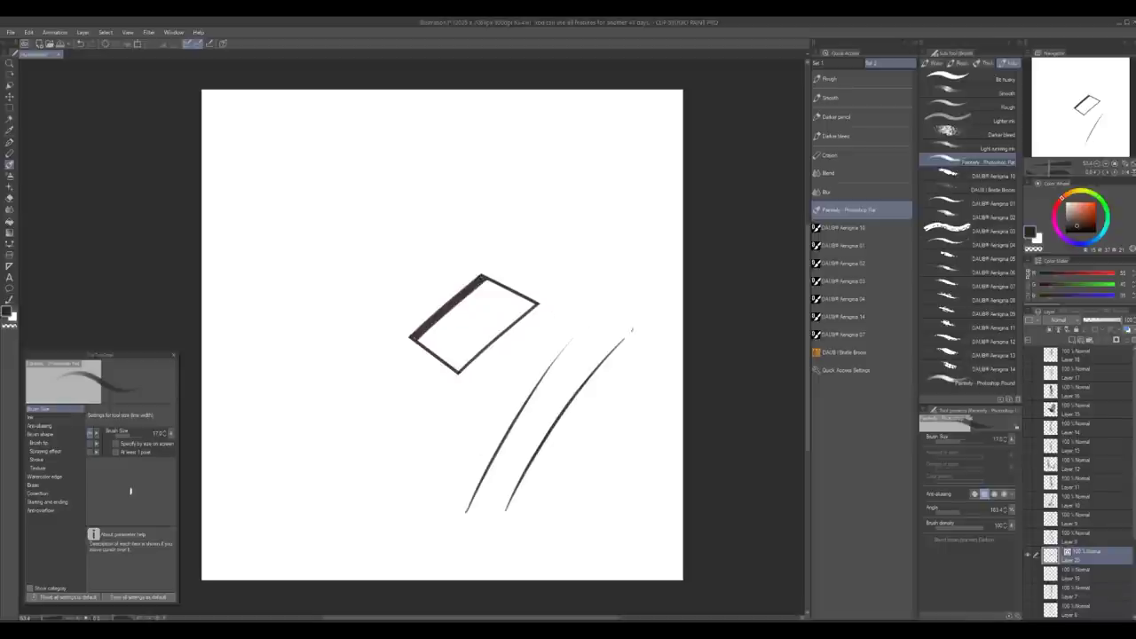
pyautogui.moveTo(461, 417); pyautogui.dragTo(637, 406)
pyautogui.moveTo(421, 477); pyautogui.dragTo(621, 448)
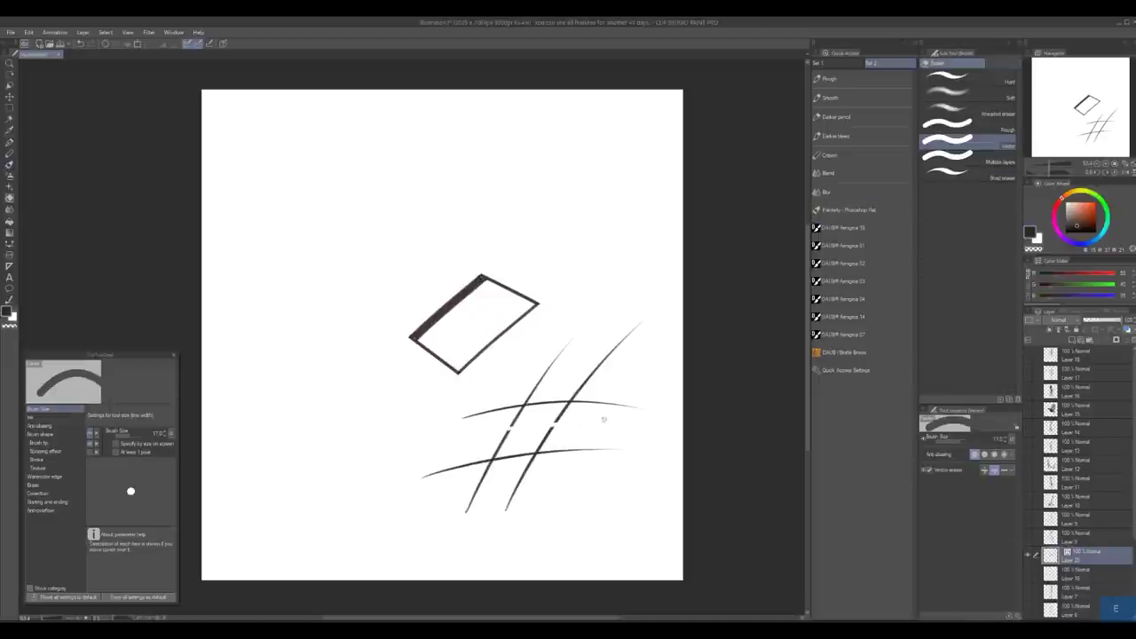
pyautogui.moveTo(605, 419); pyautogui.dragTo(610, 418)
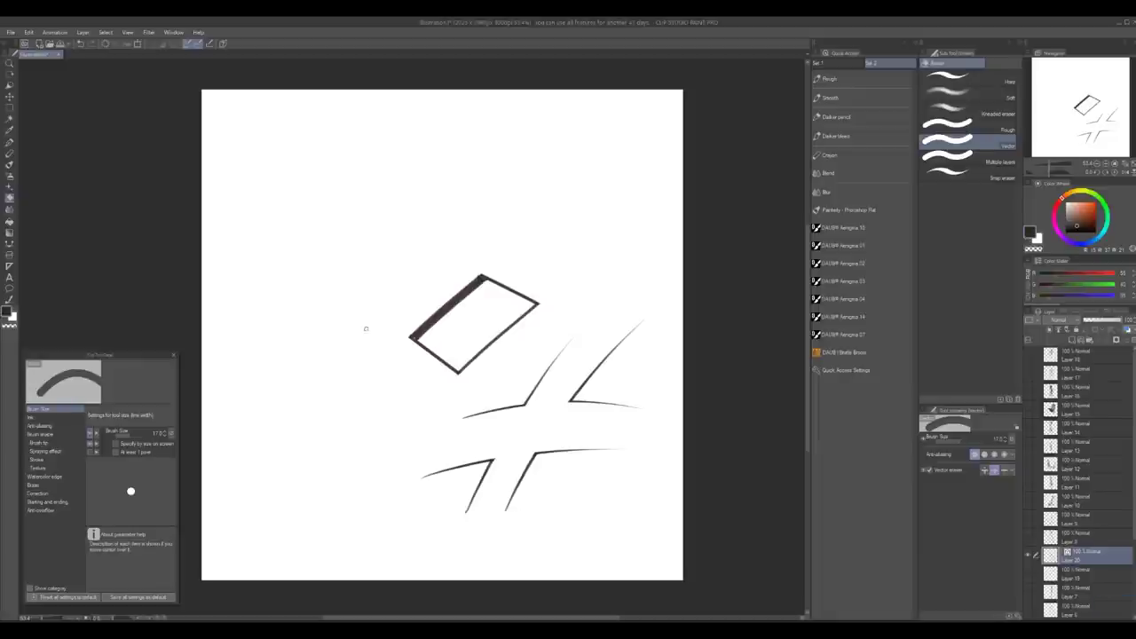
# Draw a tall oval on the vector layer, try the Fill tool on it, and undo the oval
pyautogui.press('b')
pyautogui.moveTo(289, 188); pyautogui.dragTo(382, 189)
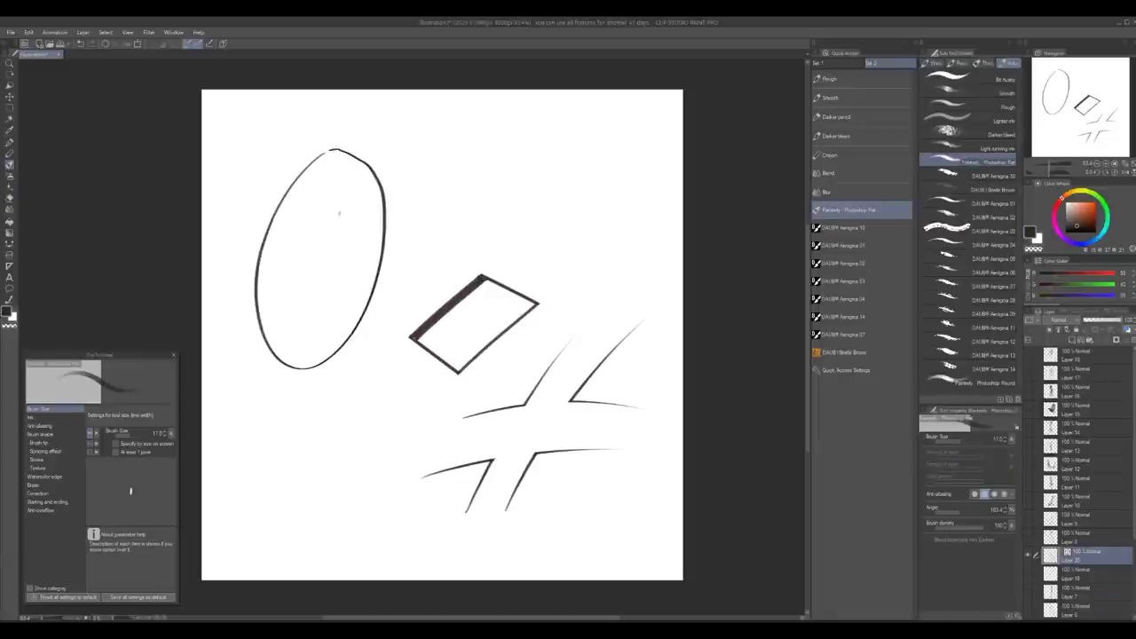
pyautogui.press('g')
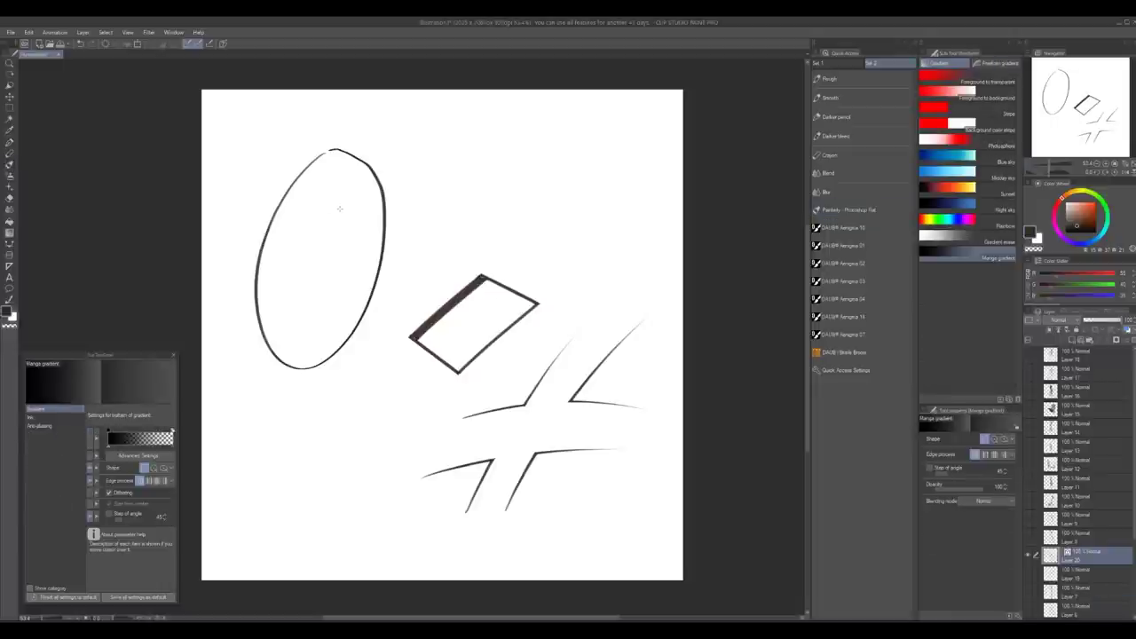
pyautogui.press('g')
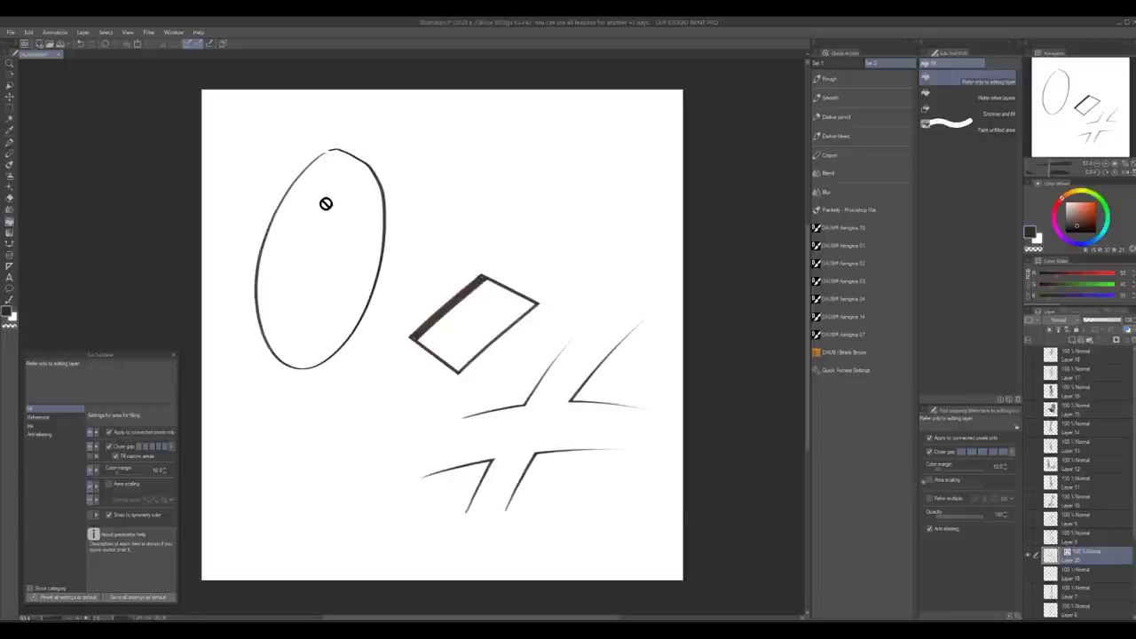
pyautogui.hotkey('ctrl', 'z')
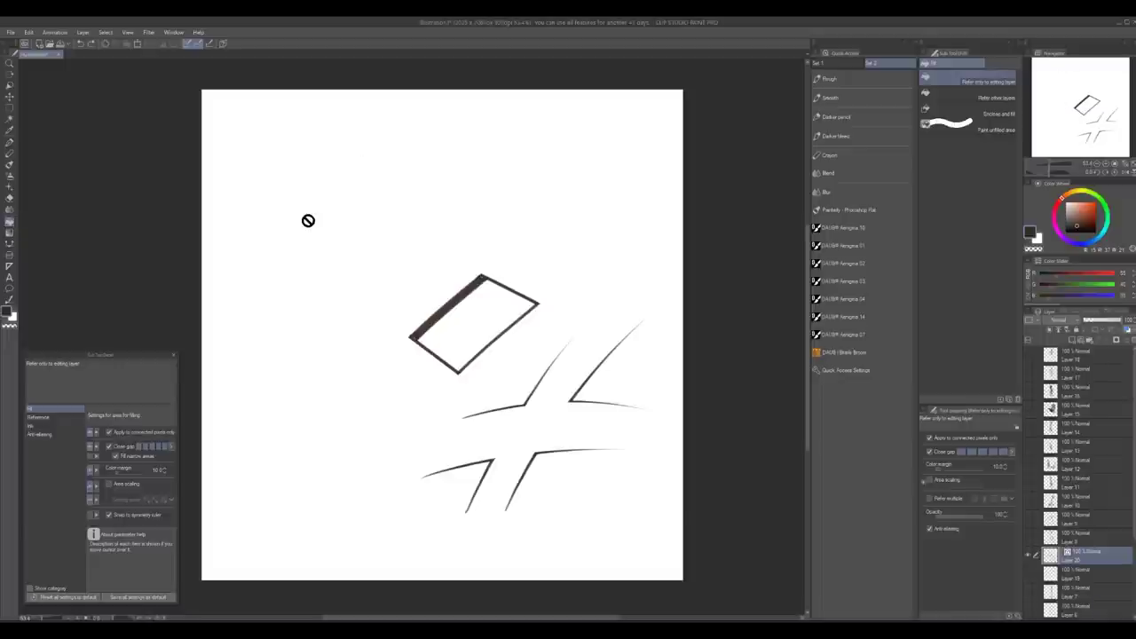
# Add a new raster layer and draw a tall oval on it with a small gap in the outline
pyautogui.hotkey('ctrl', 'alt', '1')
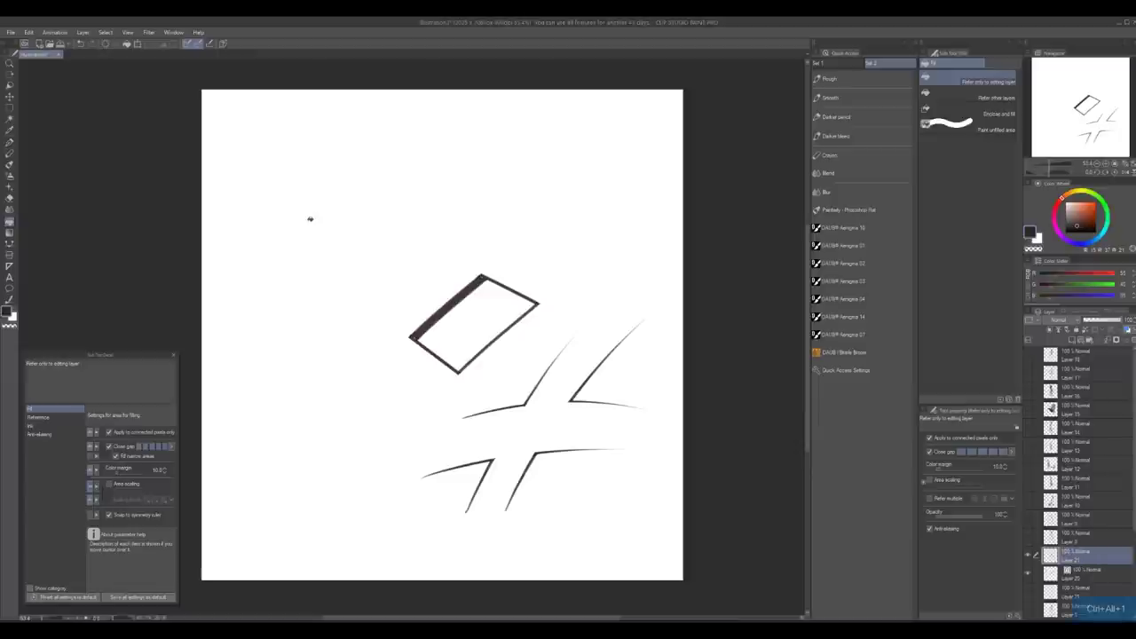
pyautogui.press('b')
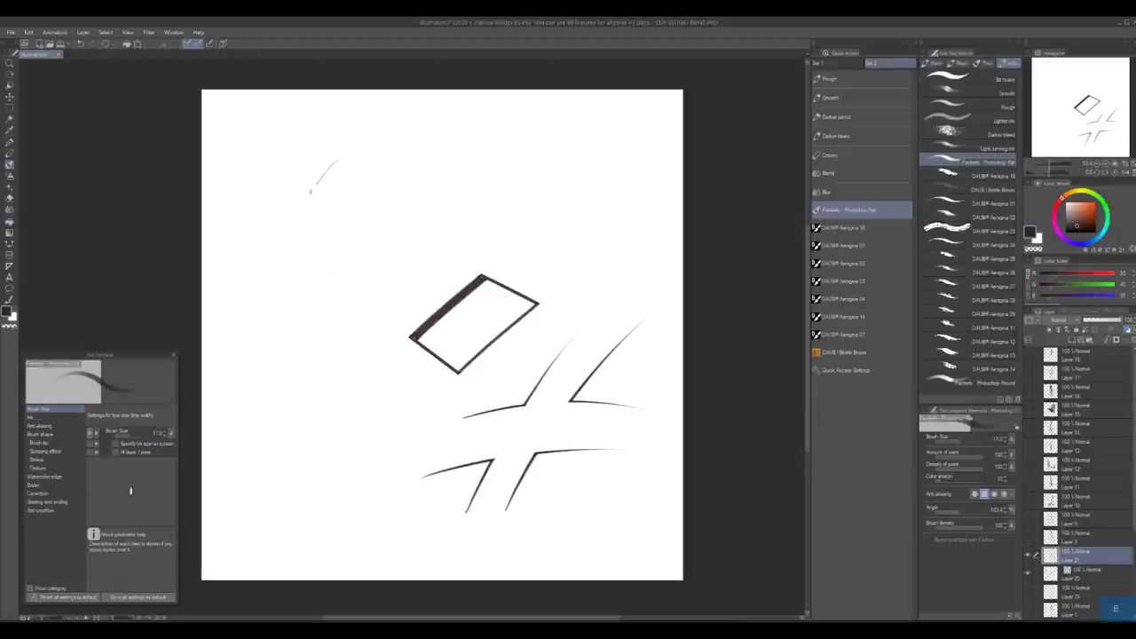
pyautogui.moveTo(309, 191)
pyautogui.mouseDown()
pyautogui.moveTo(429, 169)
pyautogui.moveTo(344, 158)
pyautogui.moveTo(376, 132)
pyautogui.moveTo(350, 177)
pyautogui.mouseUp()
# Choose the Fill tool that refers only to the editing layer and adjust its Close gap level for the open oval
pyautogui.press('z')
pyautogui.click(343, 158)
pyautogui.press('g')
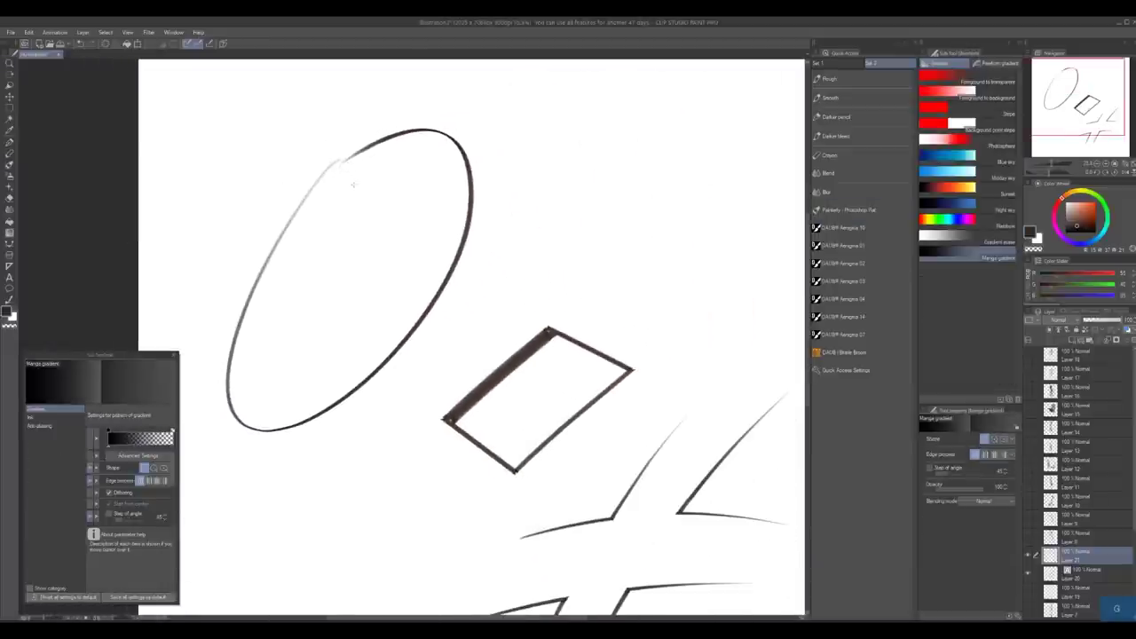
pyautogui.press('g')
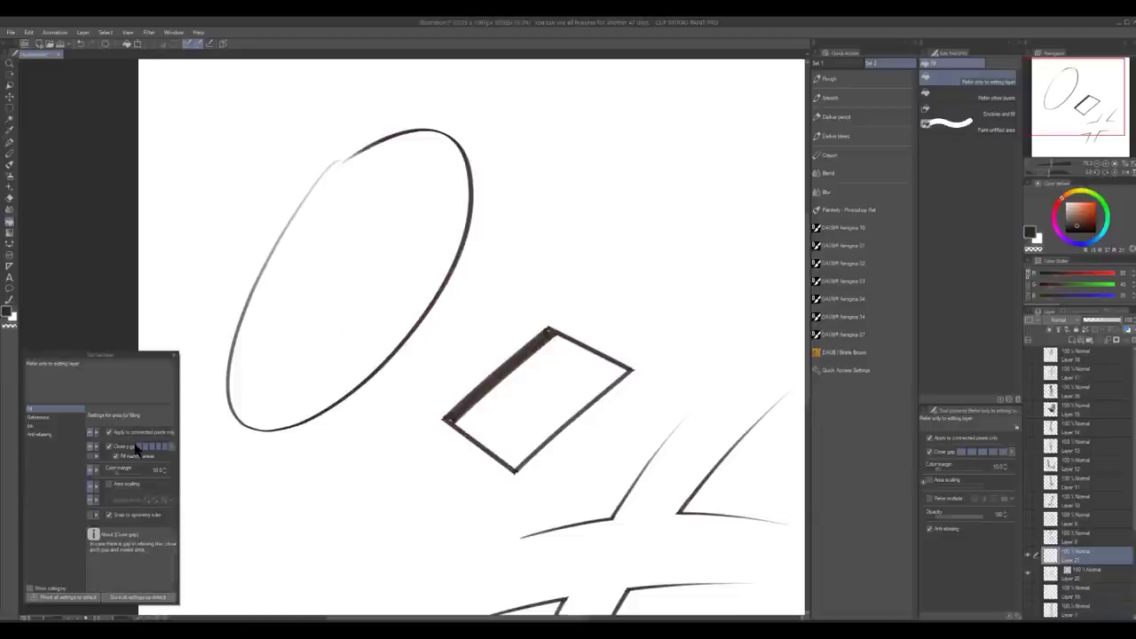
pyautogui.click(983, 456)
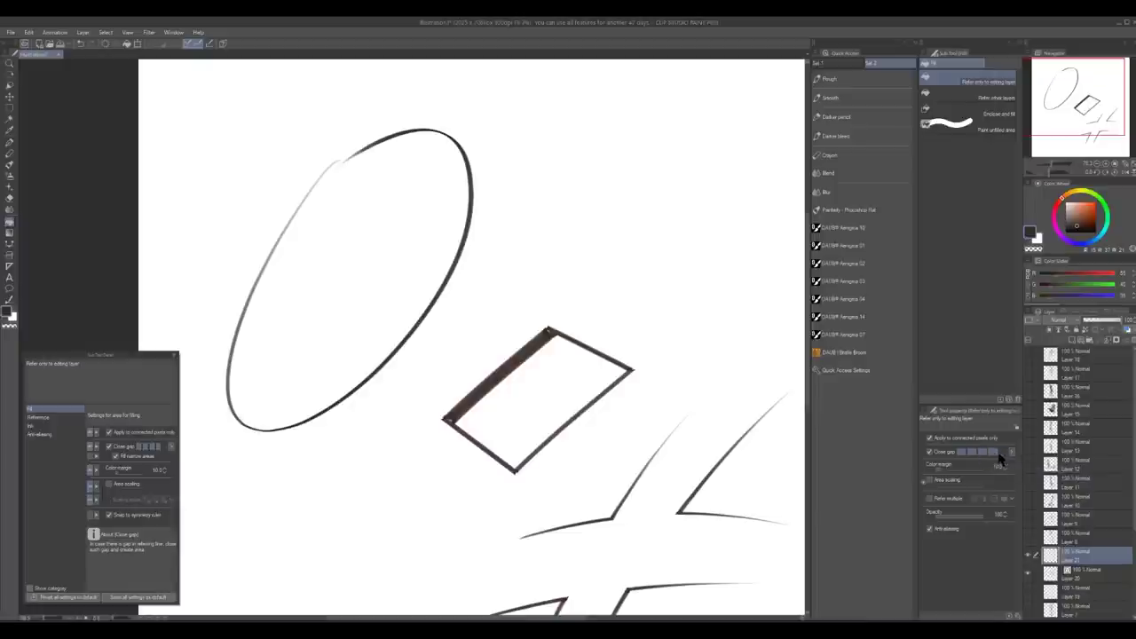
# Fill the open oval with dark brown, try the same fill inside the four-sided shape, and undo that second fill
pyautogui.click(374, 261)
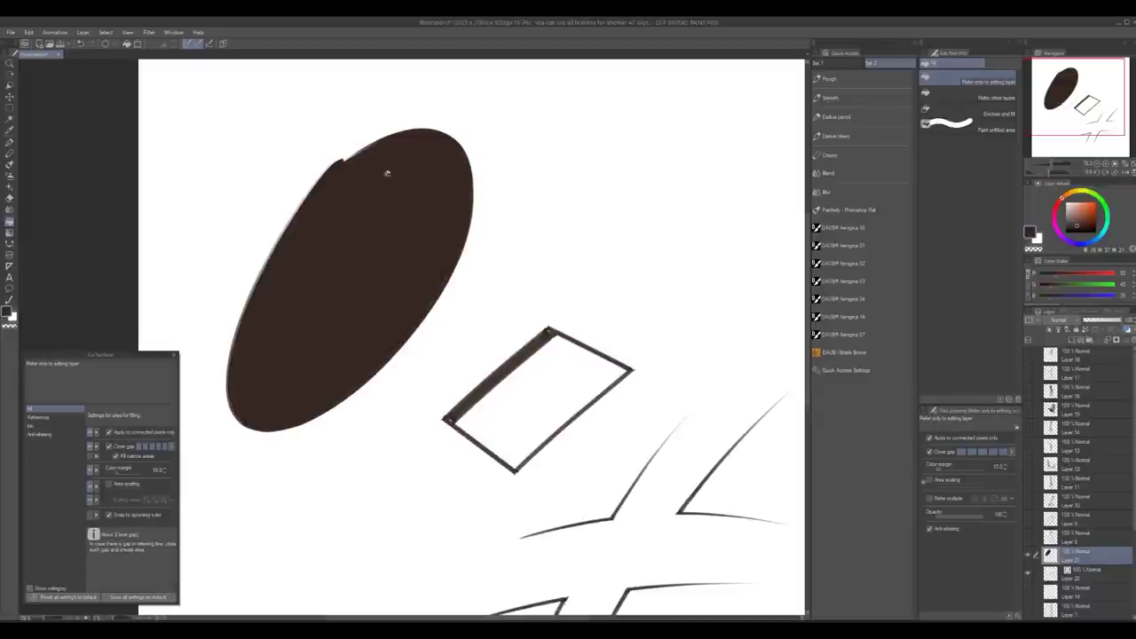
pyautogui.click(551, 401)
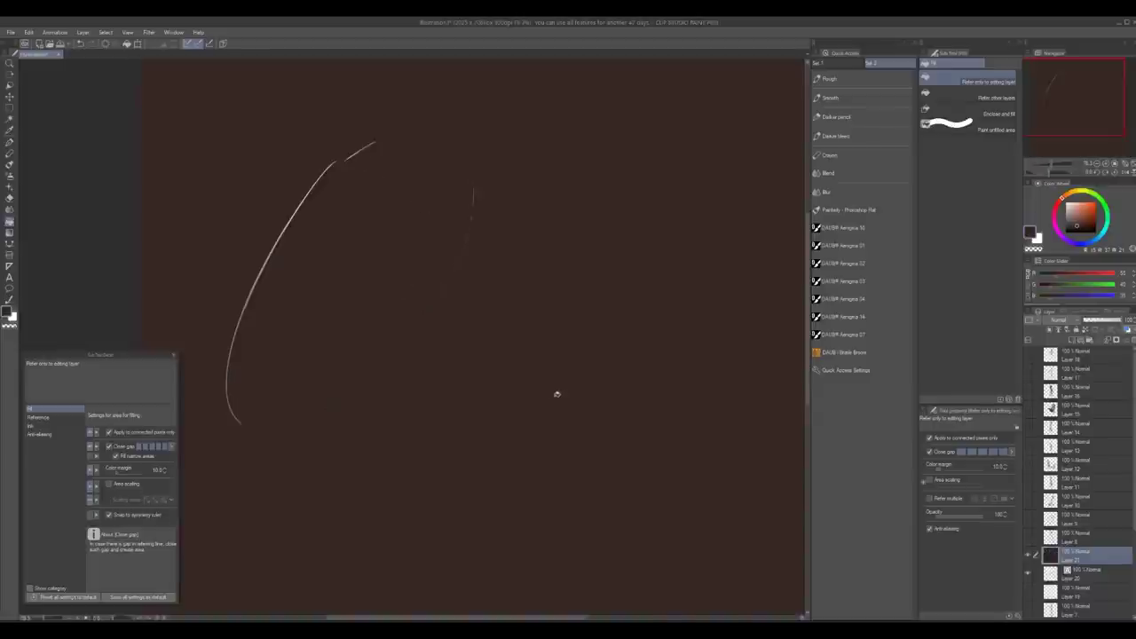
pyautogui.hotkey('ctrl', 'z')
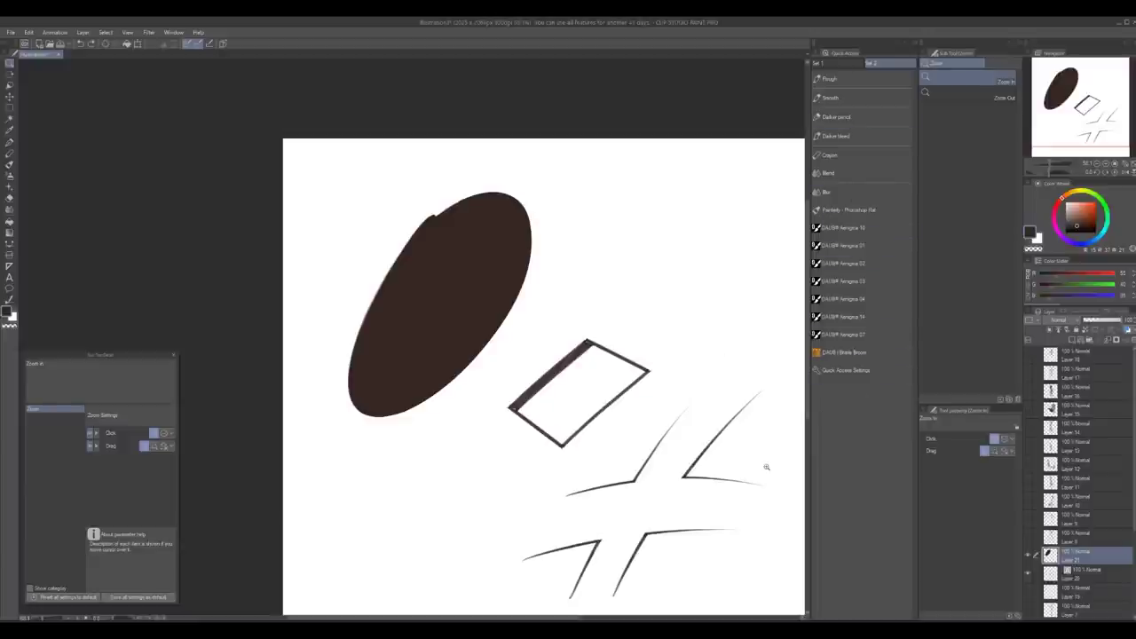
# Replace the test layers with a blank layer and draw a dark zigzag in the middle with the Rough brush
pyautogui.moveTo(705, 406); pyautogui.dragTo(621, 329)
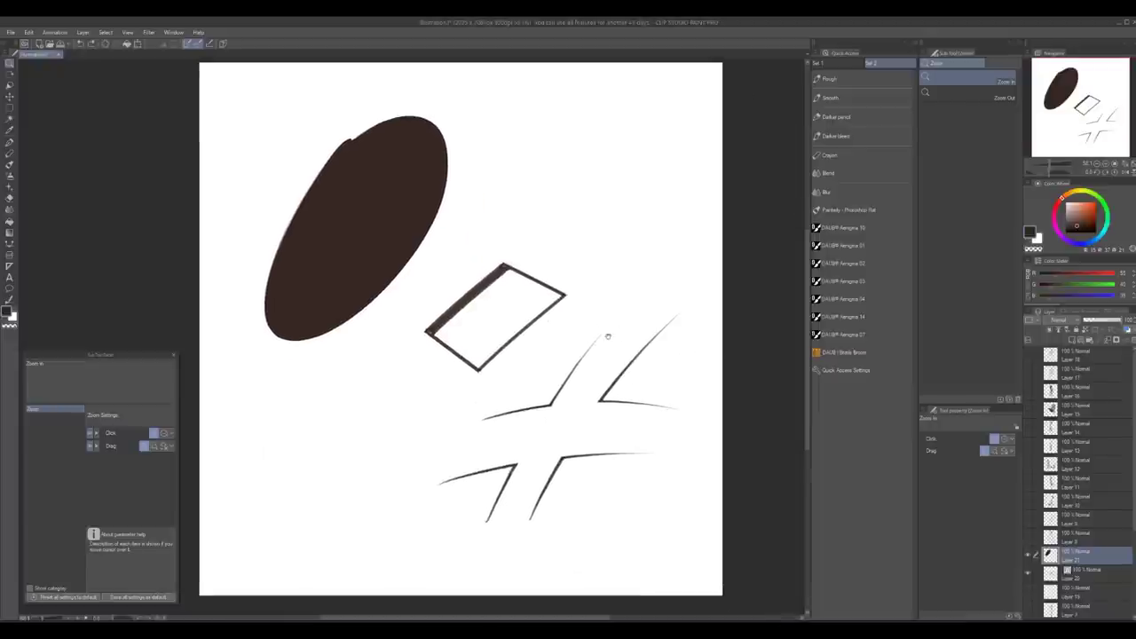
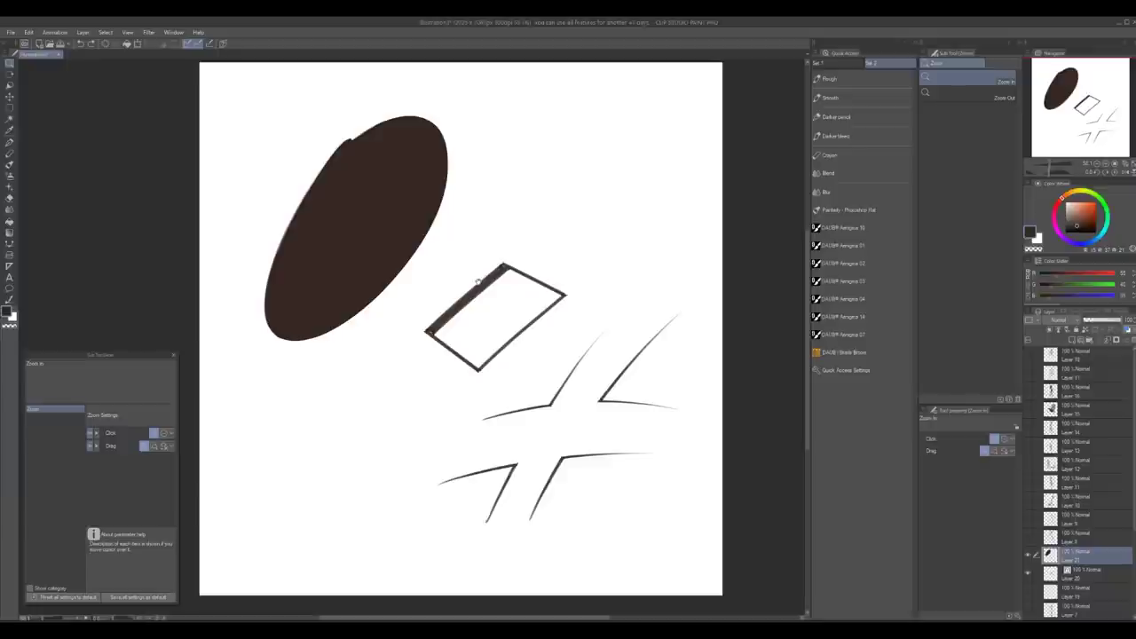
pyautogui.hotkey('ctrl', 'alt', '1')
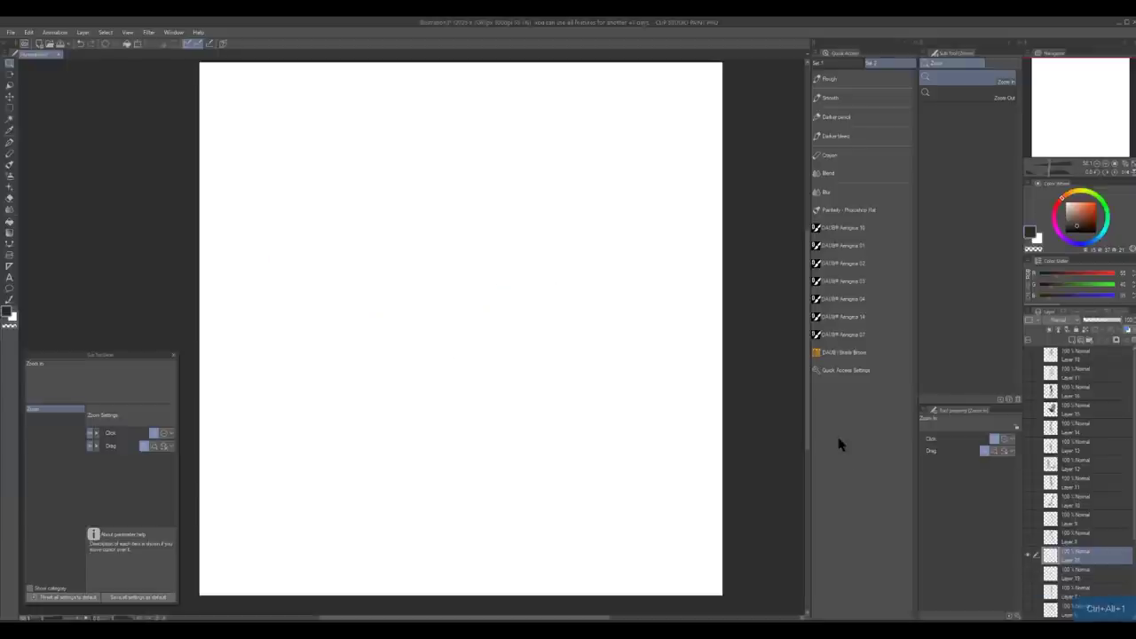
pyautogui.click(861, 82)
pyautogui.moveTo(443, 400)
pyautogui.mouseDown()
pyautogui.moveTo(507, 298)
pyautogui.moveTo(524, 432)
pyautogui.mouseUp()
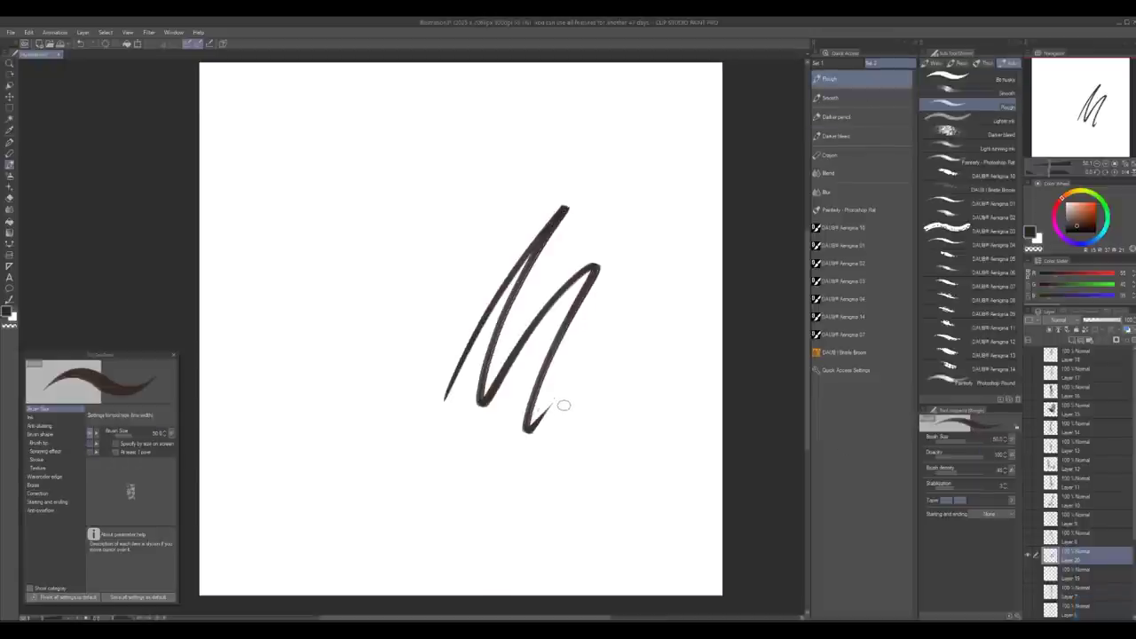
# Greatly enlarge the Rough brush and paint a broad vertical stroke of varying width beside the zigzag
pyautogui.press(']')
pyautogui.press(']')
pyautogui.press(']')
pyautogui.press(']')
pyautogui.press(']')
pyautogui.press(']')
pyautogui.press(']')
pyautogui.press(']')
pyautogui.press(']')
pyautogui.press(']')
pyautogui.press(']')
pyautogui.press(']')
pyautogui.moveTo(621, 297)
pyautogui.mouseDown()
pyautogui.moveTo(583, 468)
pyautogui.moveTo(541, 540)
pyautogui.mouseUp()
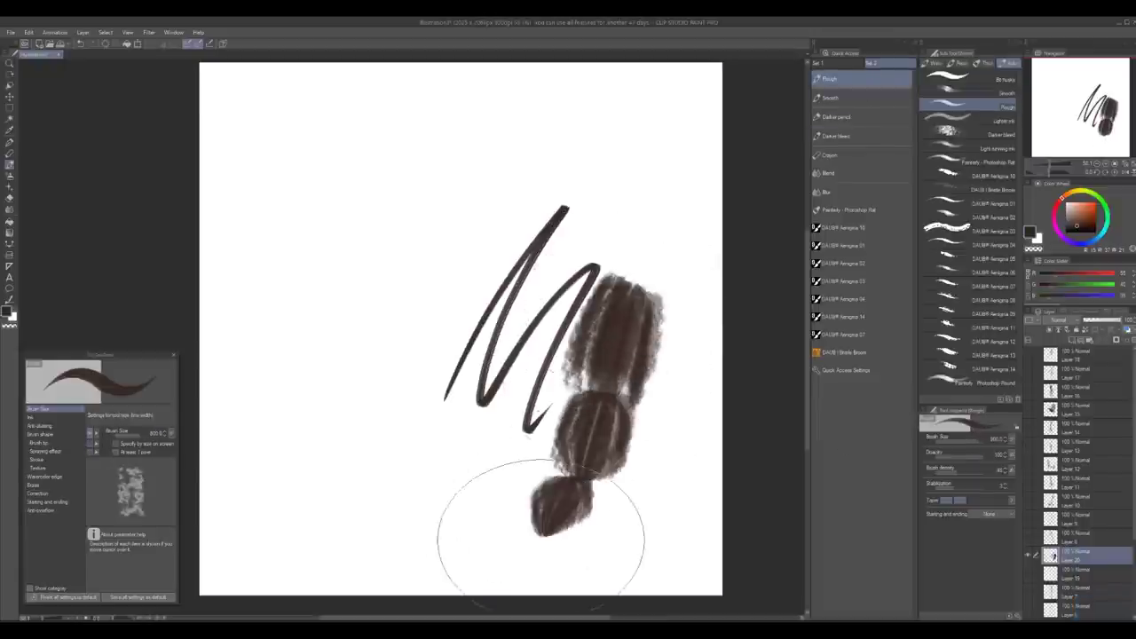
# Reduce the brush size in stages and paint thick and thin strokes around the other sides of the zigzag
pyautogui.press('[')
pyautogui.press('[')
pyautogui.press('[')
pyautogui.moveTo(504, 488); pyautogui.dragTo(398, 397)
pyautogui.moveTo(389, 385)
pyautogui.mouseDown()
pyautogui.moveTo(393, 322)
pyautogui.moveTo(552, 155)
pyautogui.moveTo(648, 252)
pyautogui.mouseUp()
pyautogui.press('[')
pyautogui.press('[')
pyautogui.press('[')
pyautogui.press('[')
pyautogui.press('[')
pyautogui.press('[')
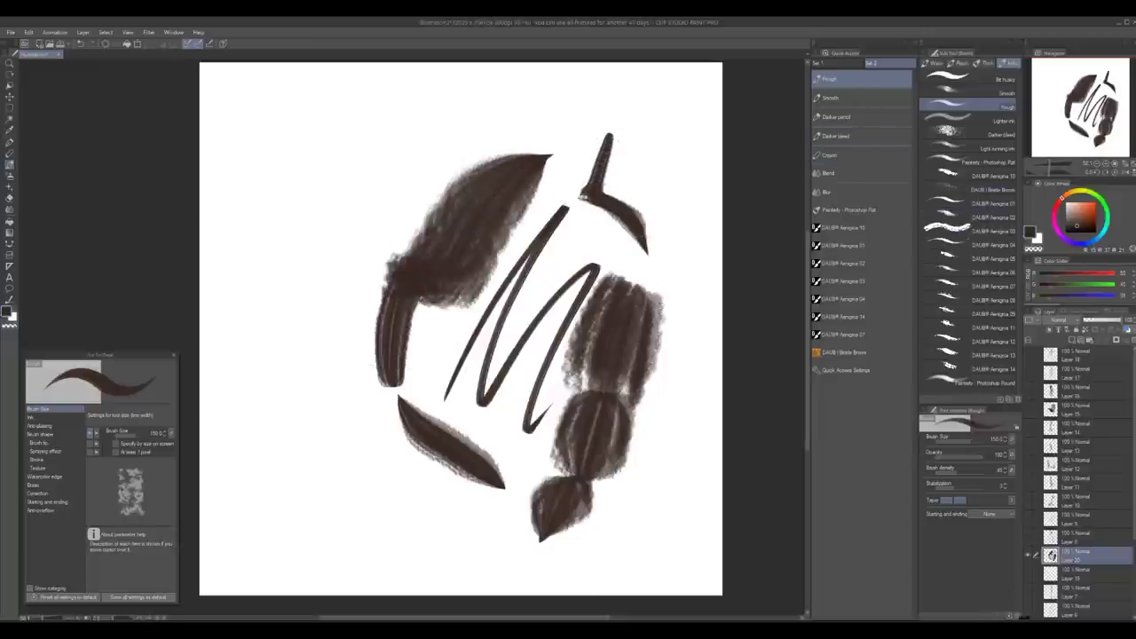
# Bring the Rough brush's detailed settings beside the drawing and examine its Ink, Brush shape and Texture categories
pyautogui.click(1017, 616)
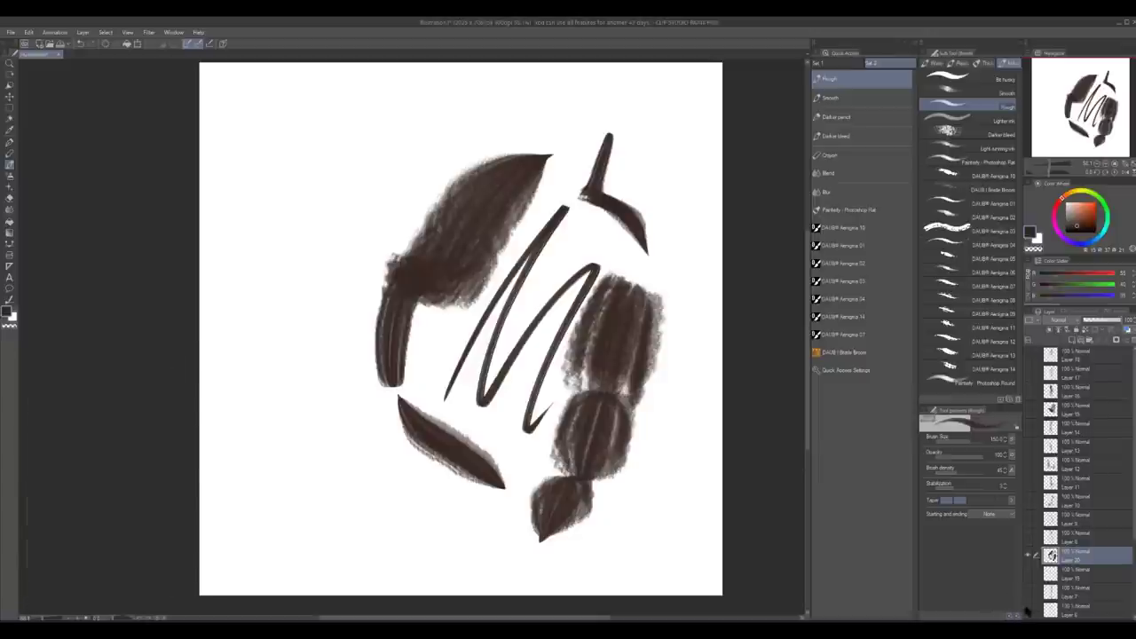
pyautogui.click(1016, 612)
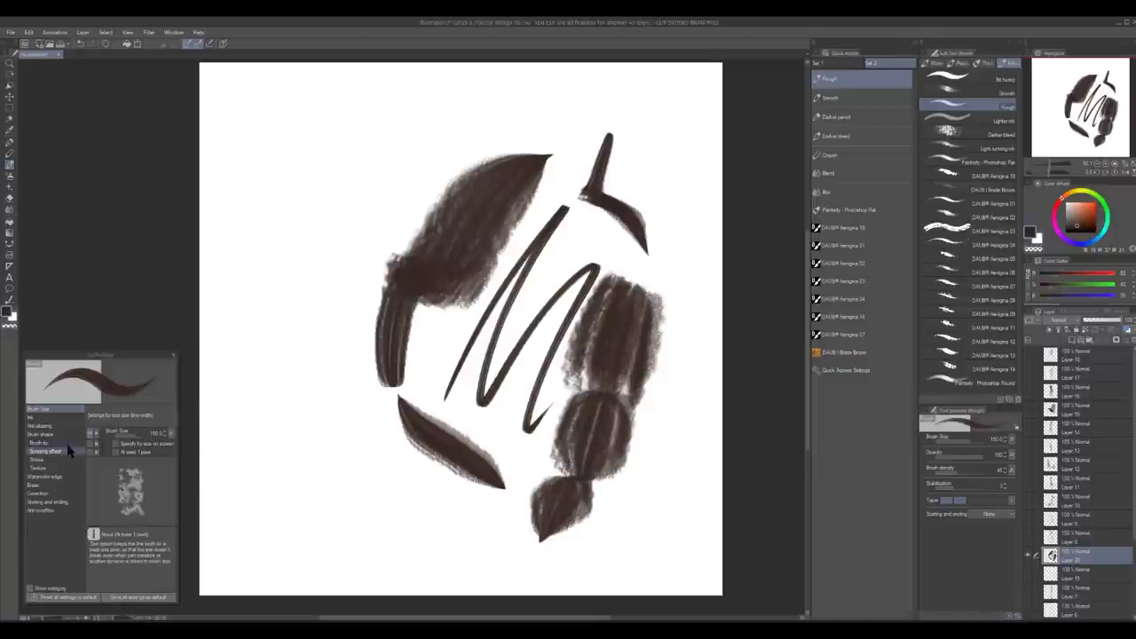
pyautogui.moveTo(109, 361); pyautogui.dragTo(723, 360)
pyautogui.click(651, 417)
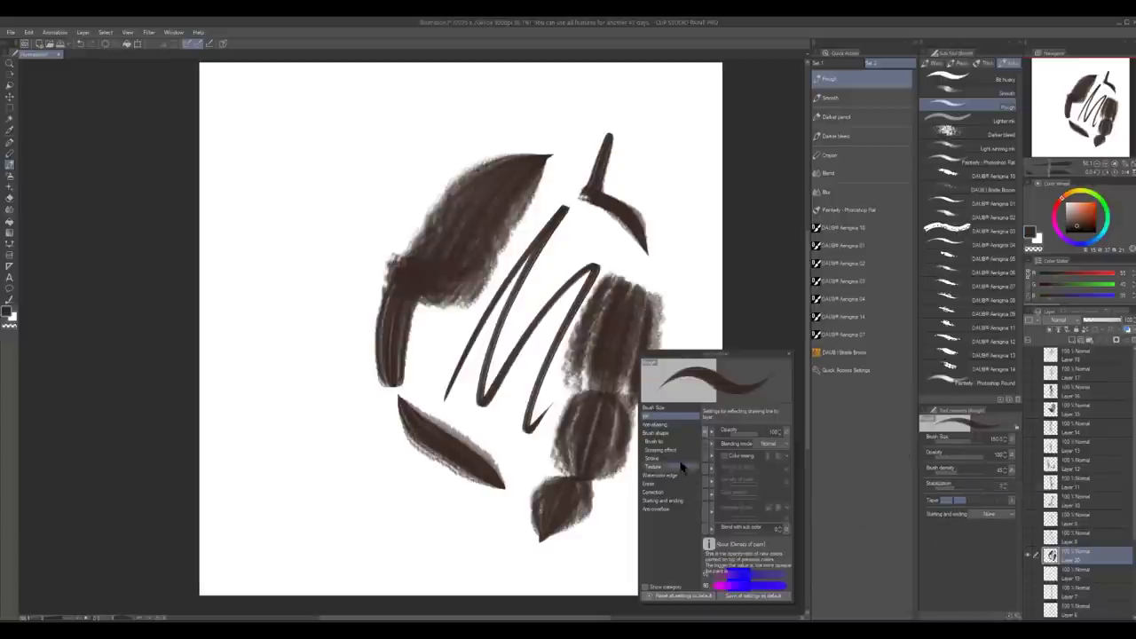
pyautogui.click(658, 433)
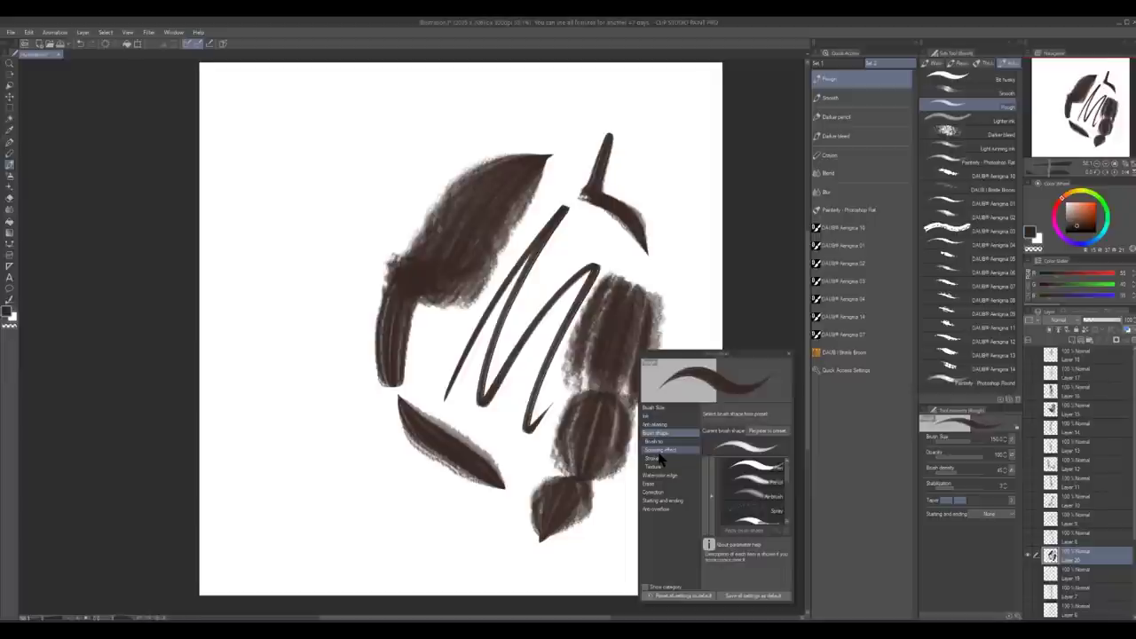
pyautogui.moveTo(787, 474)
pyautogui.mouseDown()
pyautogui.moveTo(791, 514)
pyautogui.moveTo(788, 459)
pyautogui.mouseUp()
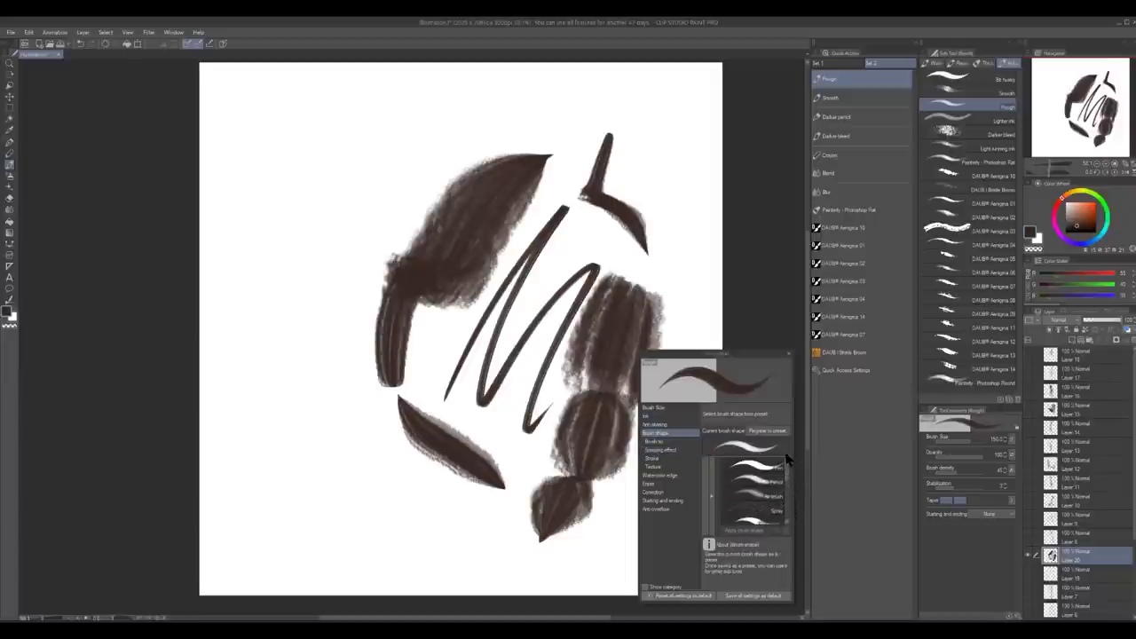
pyautogui.click(653, 465)
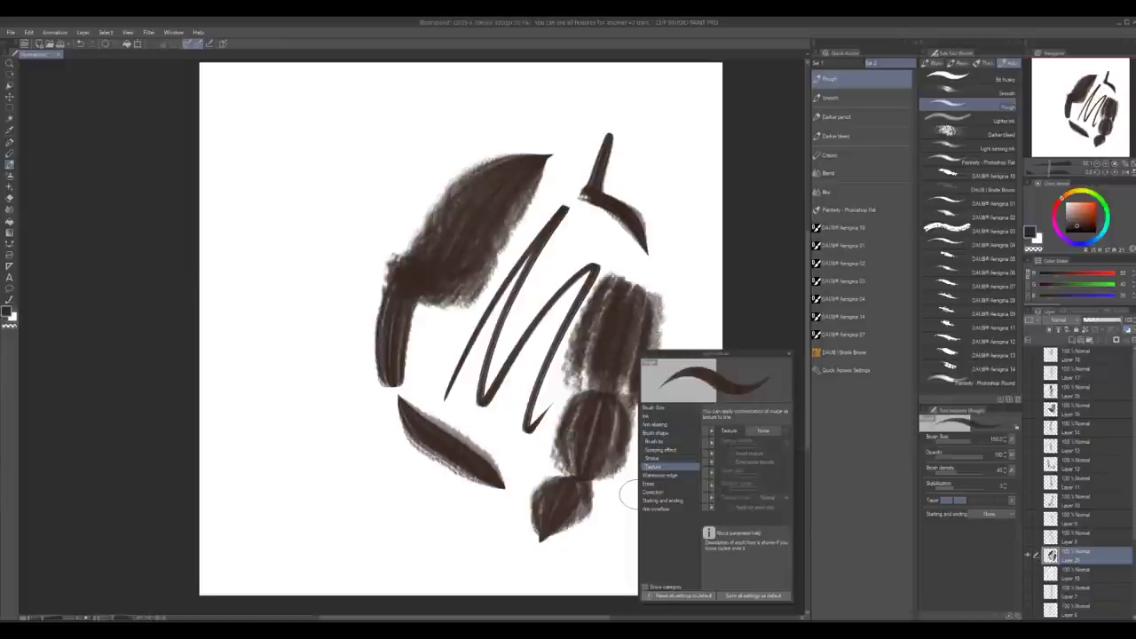
# Paint a short untextured stroke, apply the DAUB Crumpled Paper texture to the Rough brush, and paint comparison strokes with it
pyautogui.moveTo(670, 215)
pyautogui.mouseDown()
pyautogui.moveTo(690, 259)
pyautogui.moveTo(667, 309)
pyautogui.mouseUp()
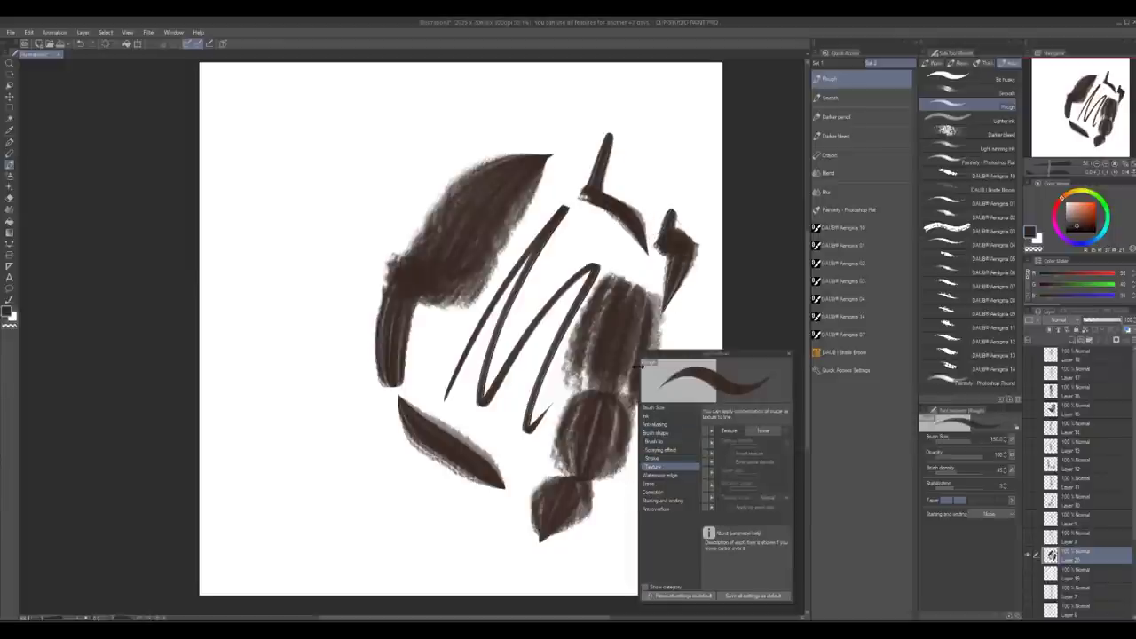
pyautogui.click(709, 434)
pyautogui.click(761, 431)
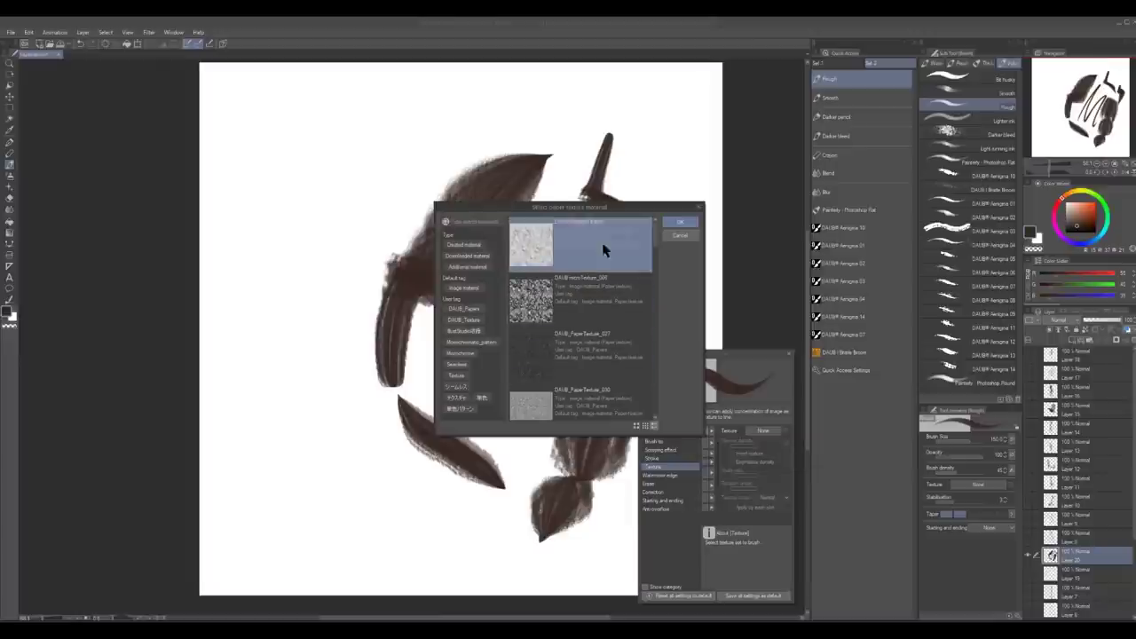
pyautogui.click(680, 235)
pyautogui.moveTo(685, 133)
pyautogui.mouseDown()
pyautogui.moveTo(637, 218)
pyautogui.moveTo(459, 380)
pyautogui.mouseUp()
pyautogui.moveTo(407, 470)
pyautogui.mouseDown()
pyautogui.moveTo(384, 504)
pyautogui.moveTo(360, 374)
pyautogui.mouseUp()
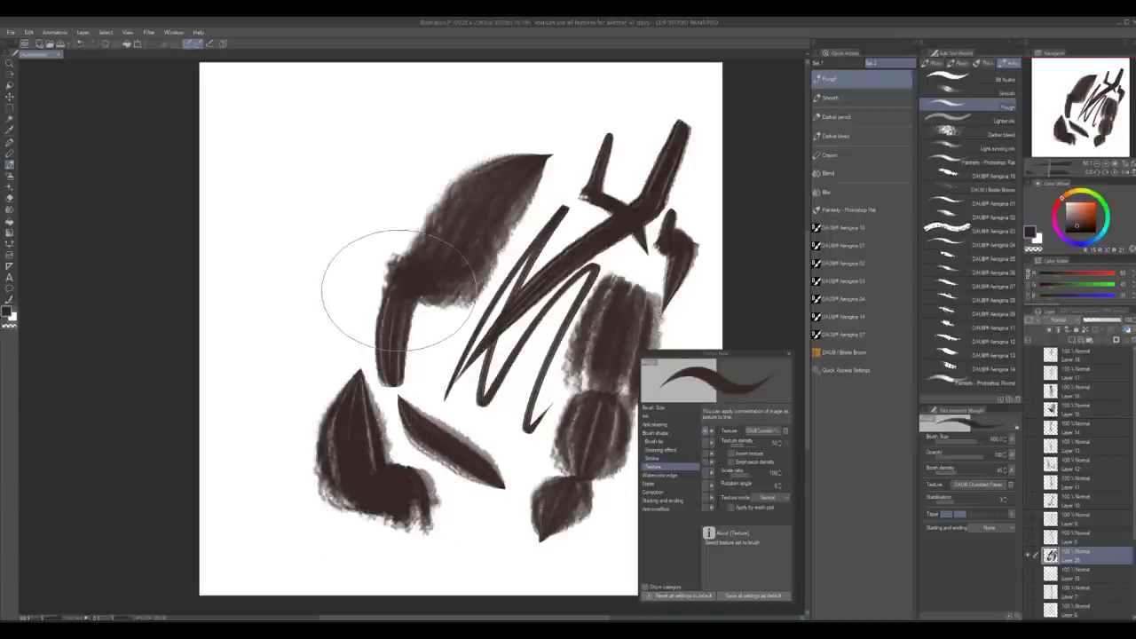
# Change the brush texture to the dark DAUB paper texture third in the list and paint several broad strokes along the canvas edges
pyautogui.click(772, 434)
pyautogui.click(594, 353)
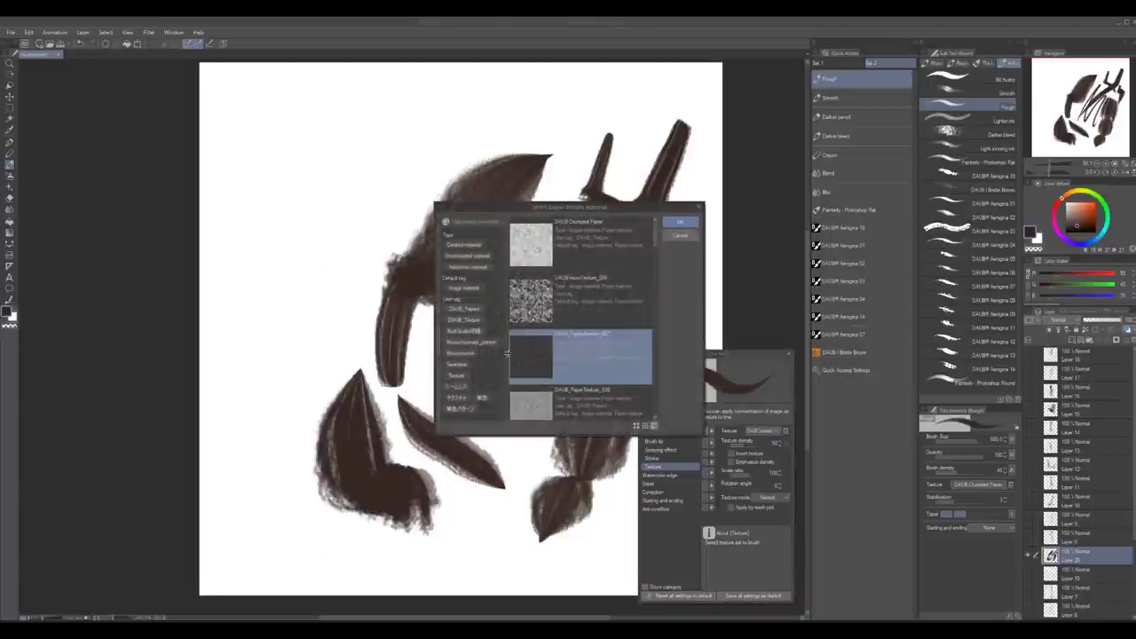
pyautogui.click(666, 221)
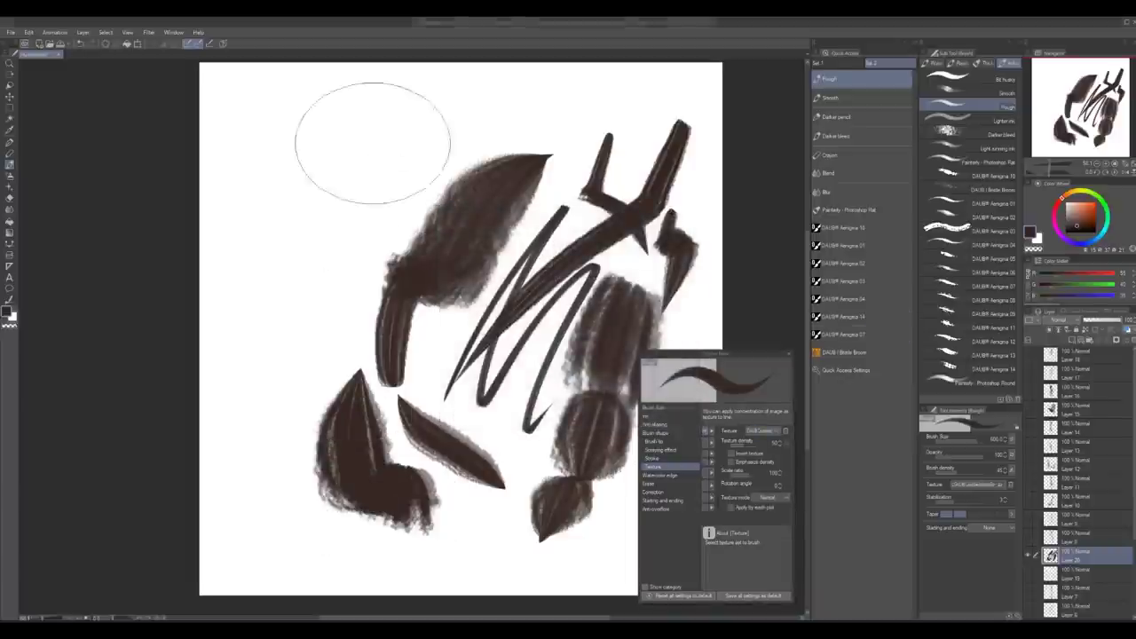
pyautogui.moveTo(366, 138)
pyautogui.mouseDown()
pyautogui.moveTo(335, 282)
pyautogui.moveTo(356, 267)
pyautogui.moveTo(326, 351)
pyautogui.mouseUp()
pyautogui.moveTo(295, 429); pyautogui.dragTo(305, 513)
pyautogui.moveTo(442, 532); pyautogui.dragTo(489, 477)
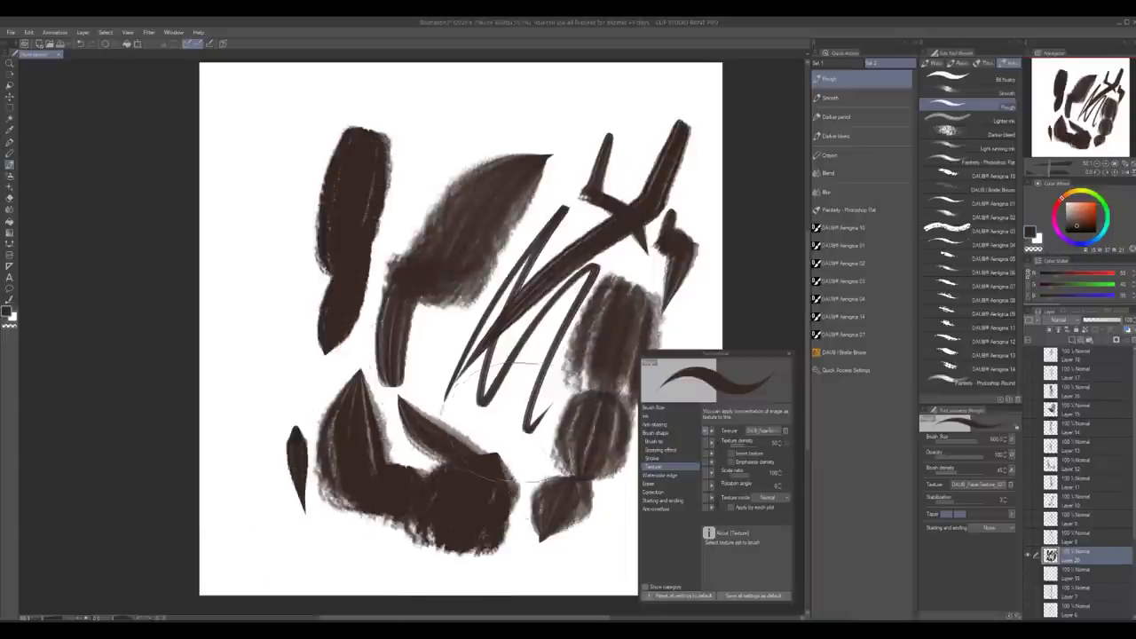
pyautogui.moveTo(512, 412); pyautogui.dragTo(533, 479)
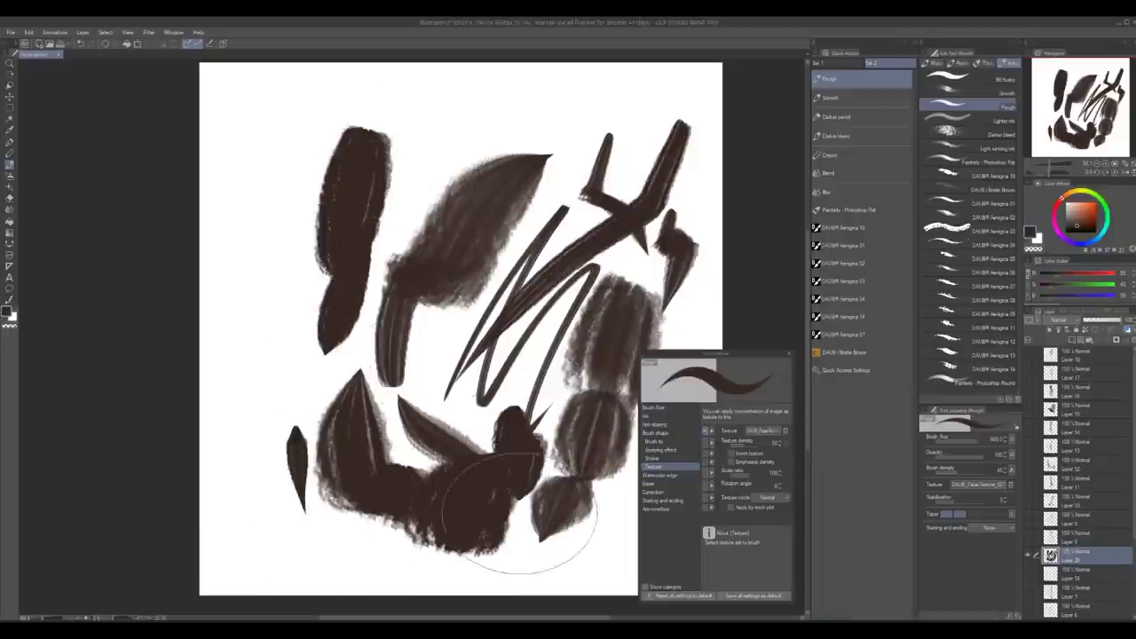
# Change the brush texture to DAUB_PaperTexture_043, paint a dark stroke near the canvas top, and cover part of it with a light orange patch
pyautogui.click(769, 433)
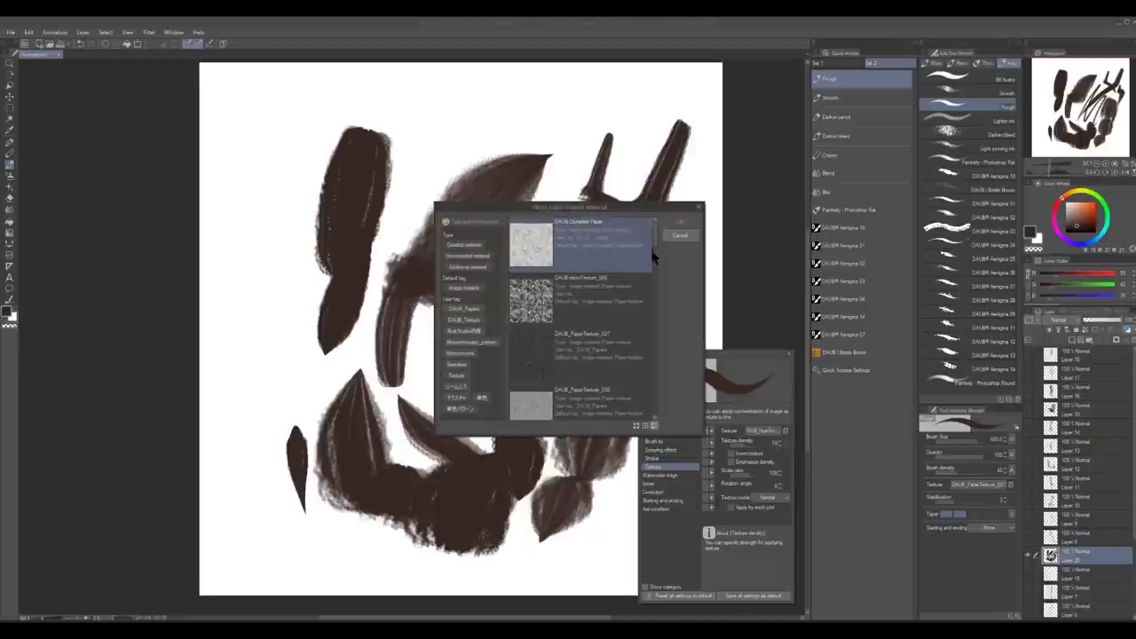
pyautogui.moveTo(655, 236); pyautogui.dragTo(657, 258)
pyautogui.scroll(-2, 643, 266)
pyautogui.click(543, 357)
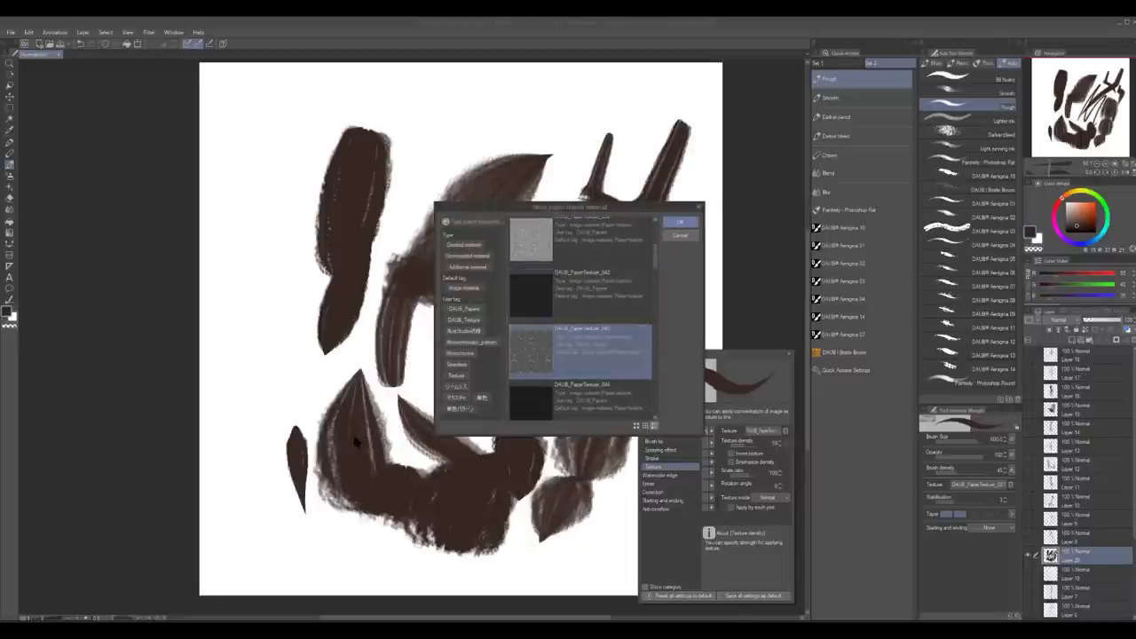
pyautogui.click(680, 223)
pyautogui.moveTo(471, 124); pyautogui.dragTo(422, 244)
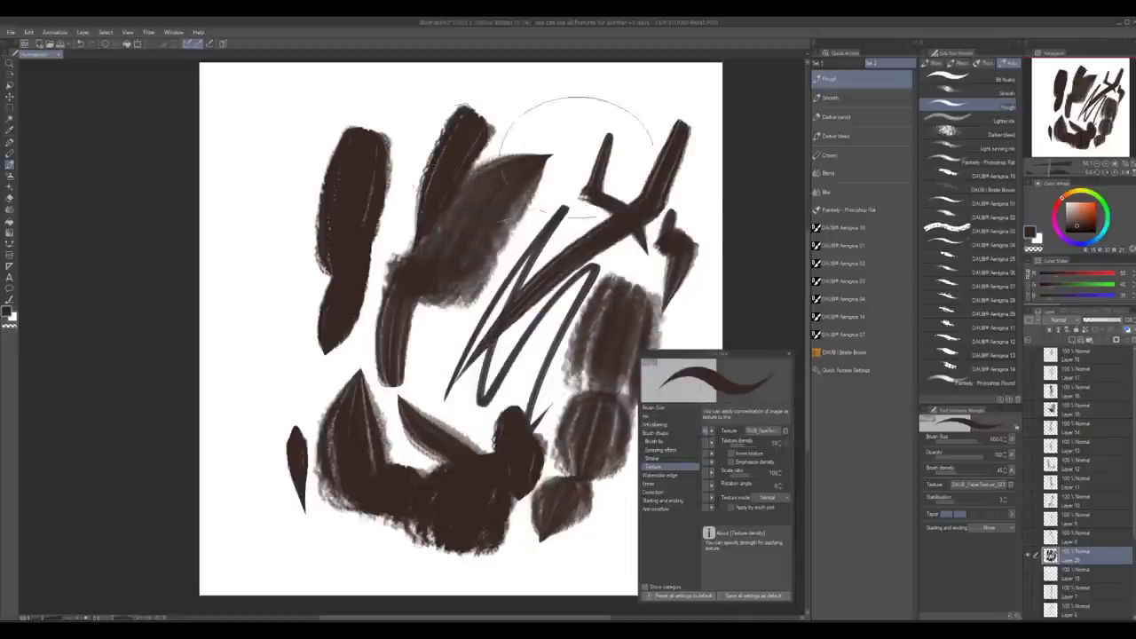
pyautogui.click(1083, 207)
pyautogui.moveTo(481, 197)
pyautogui.mouseDown()
pyautogui.moveTo(502, 201)
pyautogui.moveTo(422, 270)
pyautogui.mouseUp()
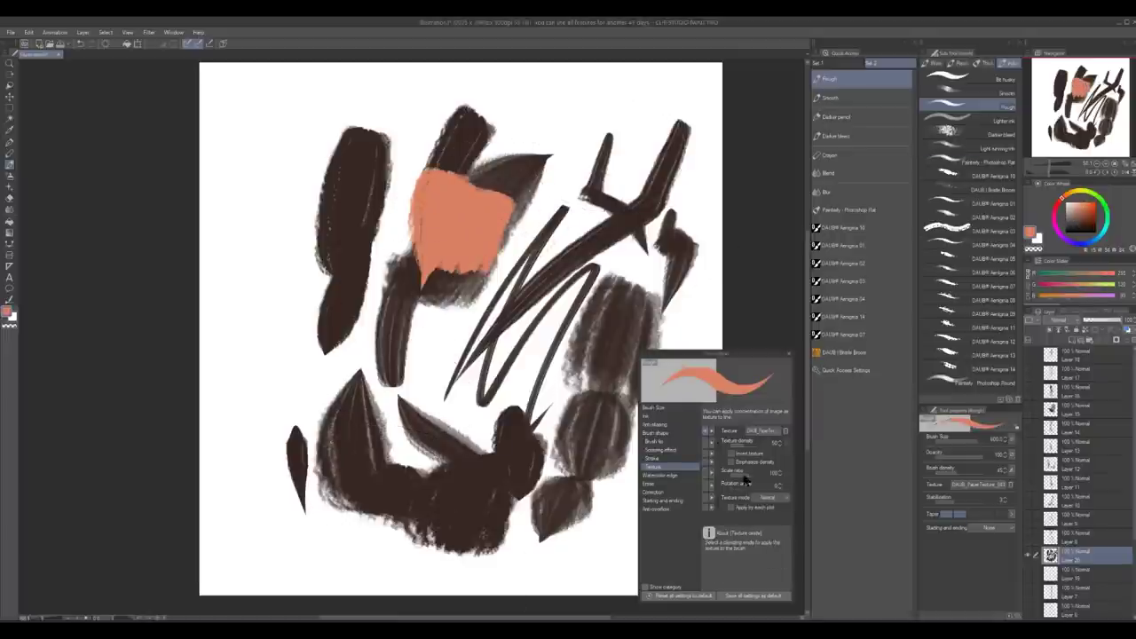
# Make the brush opacity respond to pen pressure and paint light orange strokes over the dark shapes
pyautogui.click(664, 415)
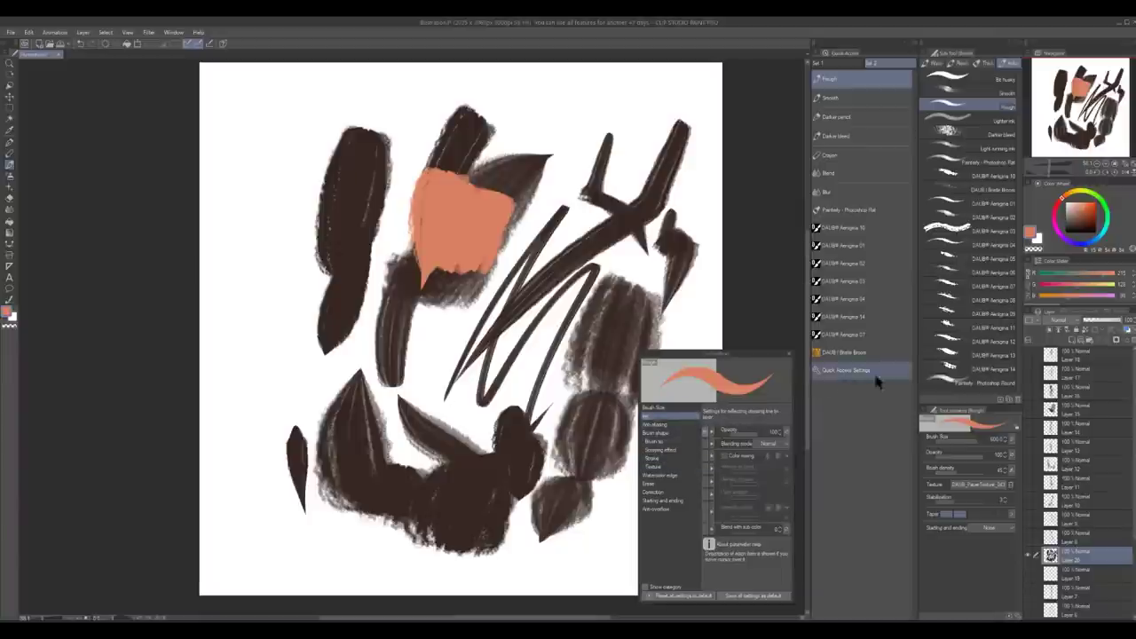
pyautogui.click(1013, 455)
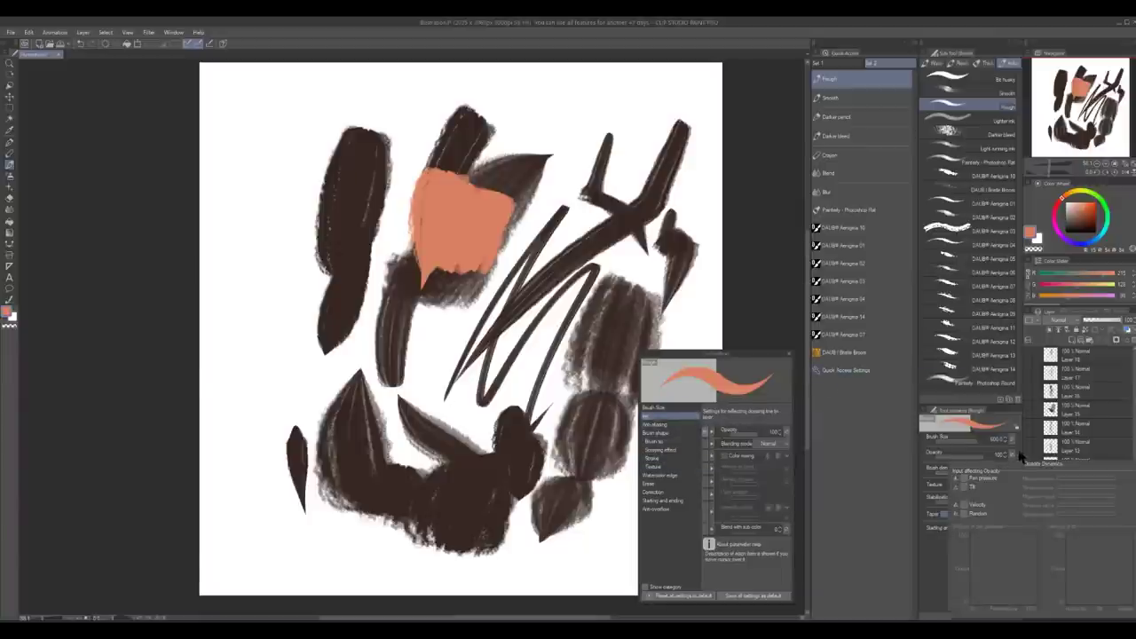
pyautogui.click(979, 479)
pyautogui.click(612, 240)
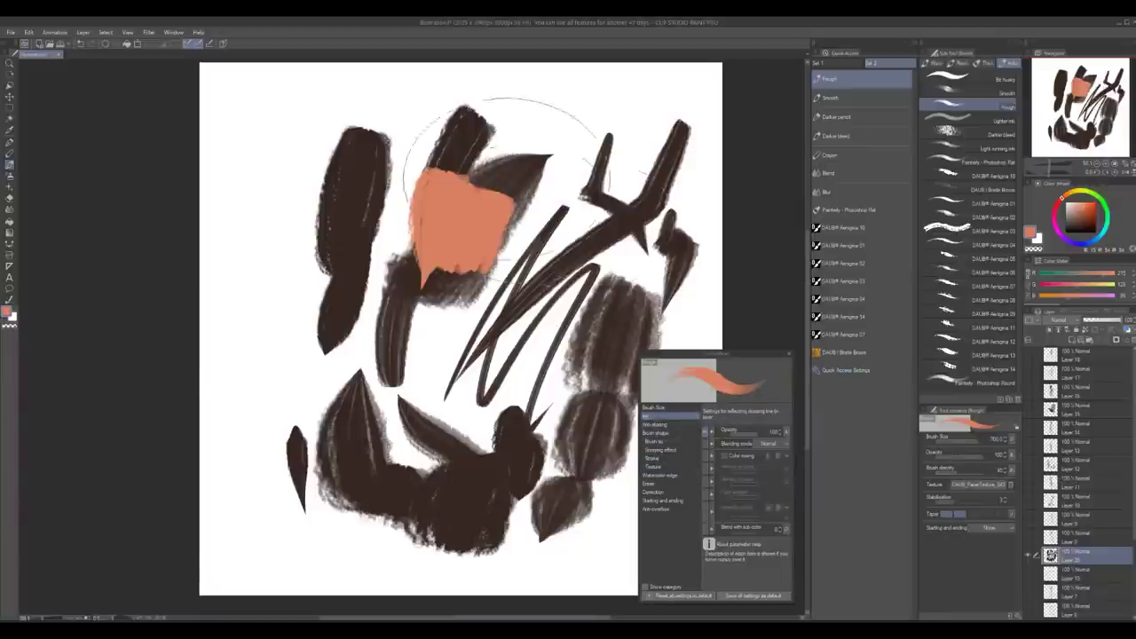
pyautogui.moveTo(502, 177); pyautogui.dragTo(506, 192)
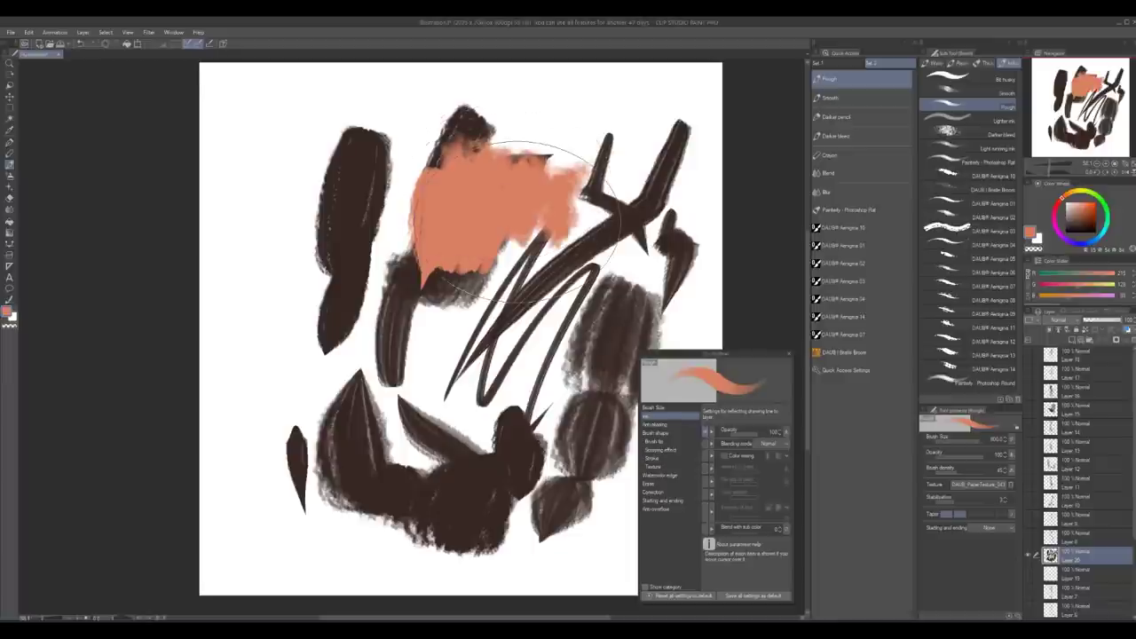
pyautogui.moveTo(621, 262); pyautogui.dragTo(574, 418)
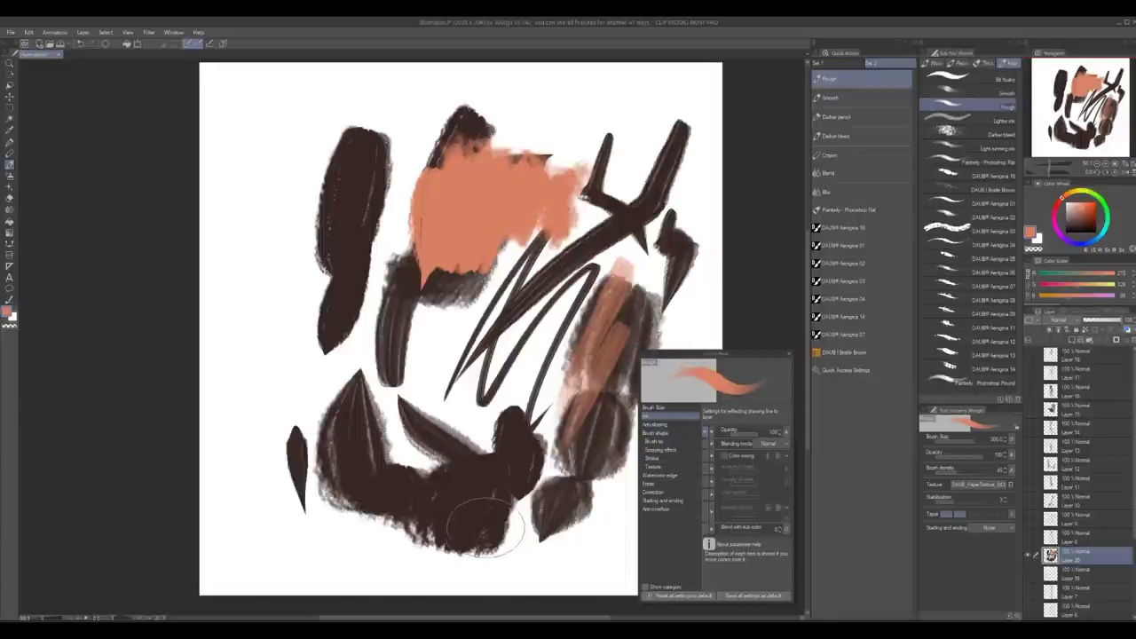
# Sample brown and dark tones from the canvas and paint with them beside the orange stroke to blend it into the dark shapes
pyautogui.keyDown('alt'); pyautogui.click(627, 333); pyautogui.keyUp('alt')
pyautogui.moveTo(636, 298); pyautogui.dragTo(595, 427)
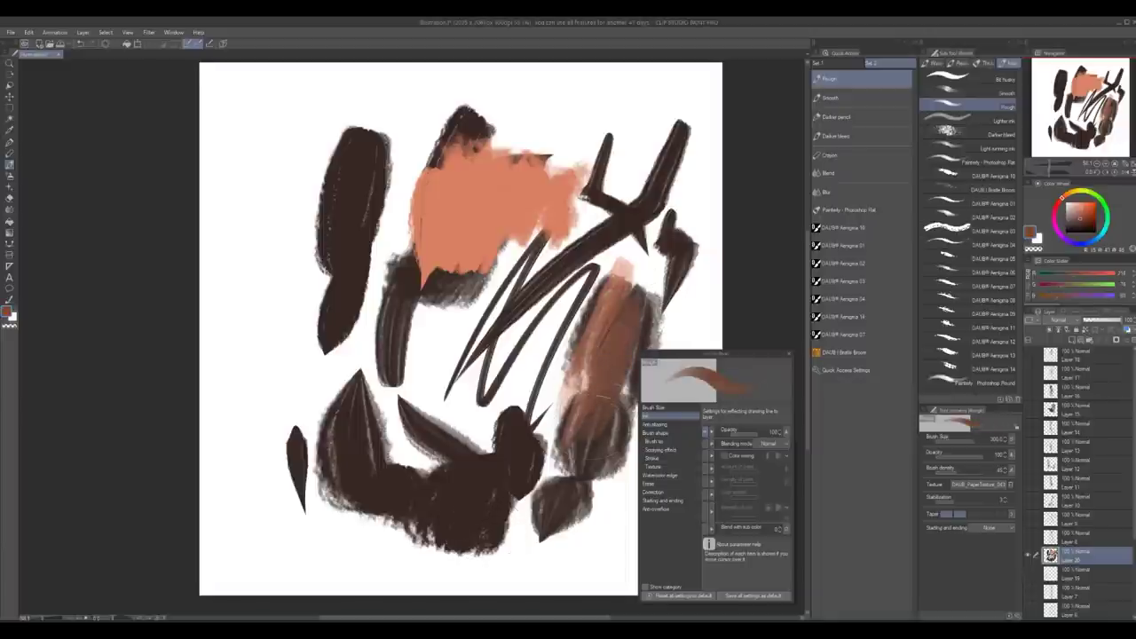
pyautogui.moveTo(633, 334)
pyautogui.mouseDown()
pyautogui.moveTo(586, 486)
pyautogui.moveTo(656, 322)
pyautogui.moveTo(652, 300)
pyautogui.moveTo(591, 429)
pyautogui.mouseUp()
pyautogui.keyDown('alt'); pyautogui.click(578, 499); pyautogui.keyUp('alt')
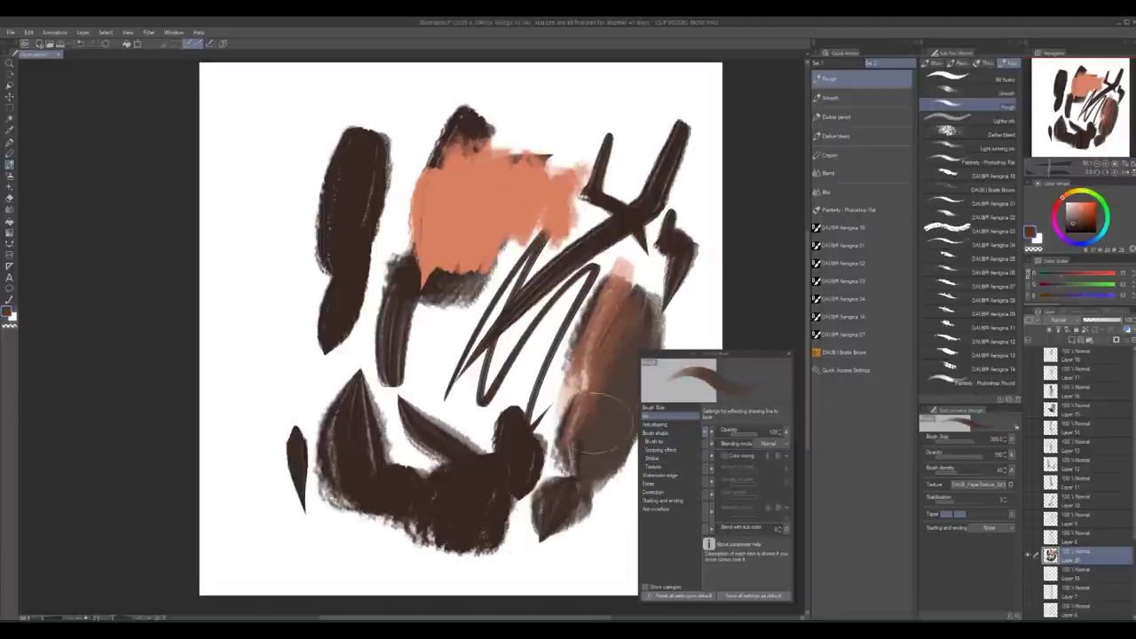
pyautogui.moveTo(582, 296)
pyautogui.mouseDown()
pyautogui.moveTo(548, 413)
pyautogui.moveTo(496, 415)
pyautogui.moveTo(523, 295)
pyautogui.mouseUp()
pyautogui.keyDown('alt'); pyautogui.click(490, 460); pyautogui.keyUp('alt')
pyautogui.moveTo(532, 232); pyautogui.dragTo(443, 413)
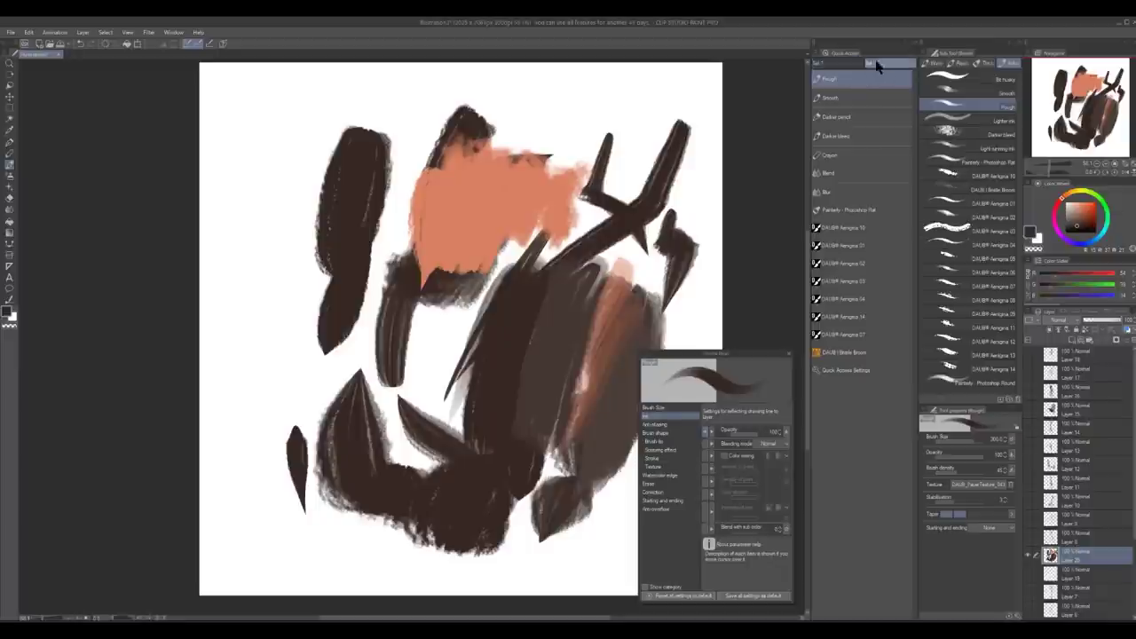
# Look through the brush groups and add the Tapered Watercolor brush to the second quick access set, below Darker bleed
pyautogui.click(989, 64)
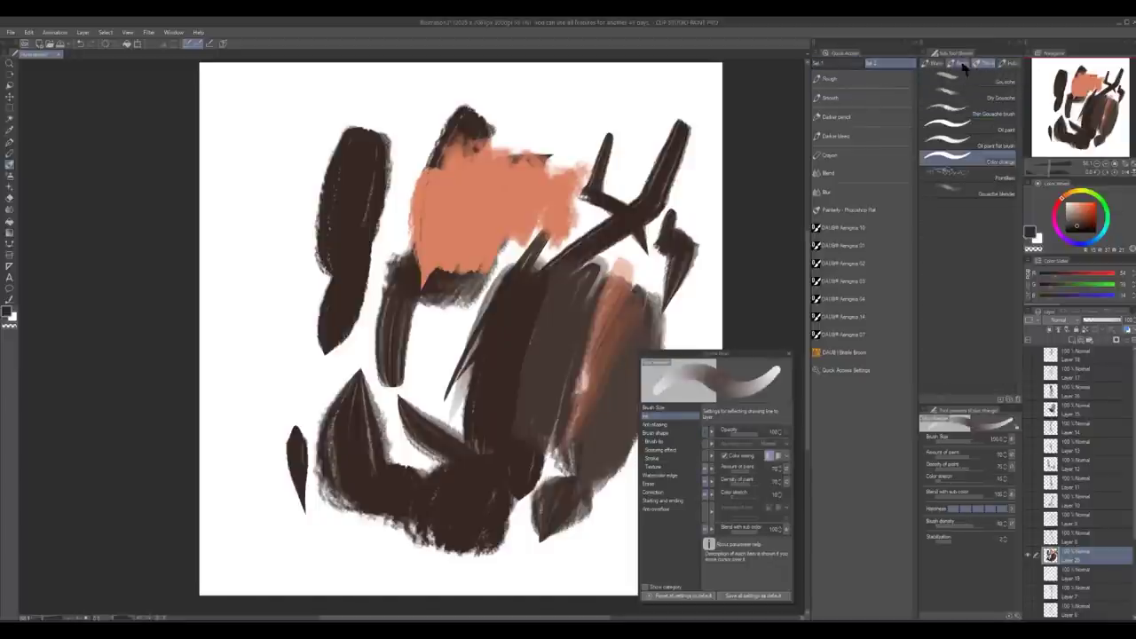
pyautogui.click(933, 64)
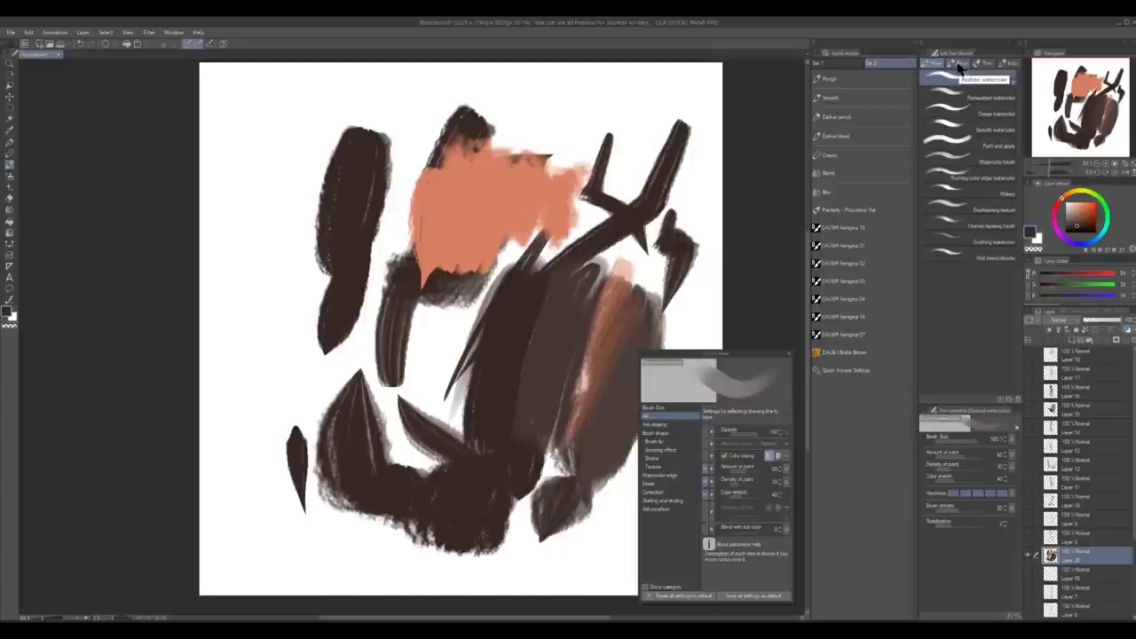
pyautogui.click(960, 64)
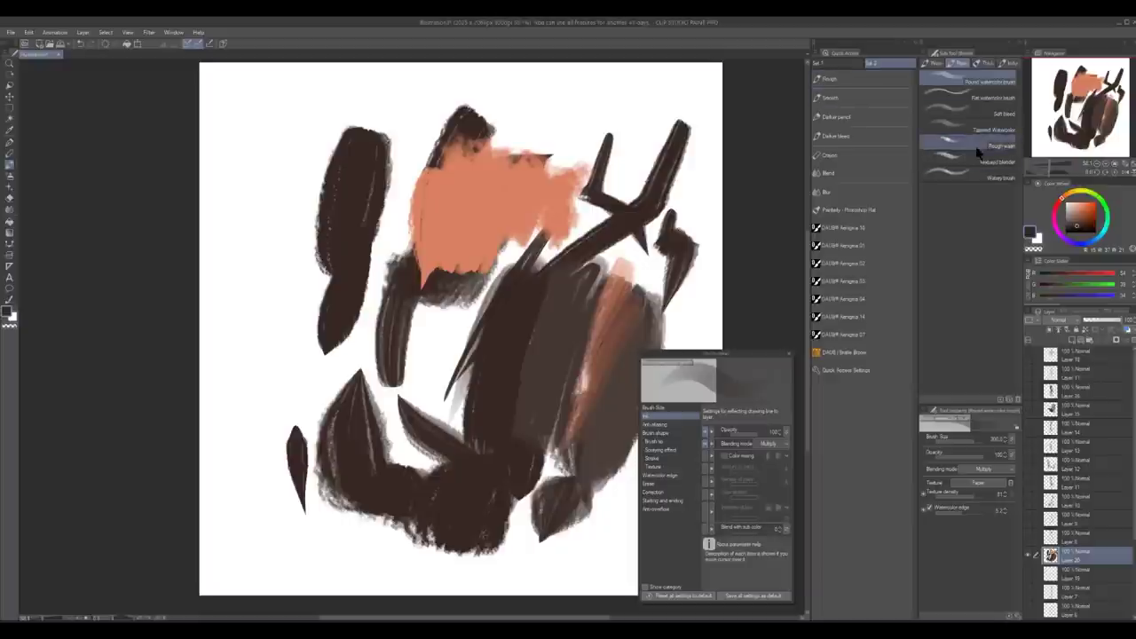
pyautogui.moveTo(992, 130); pyautogui.dragTo(863, 158)
# Paint broad translucent grey strokes with the Tapered Watercolor brush diagonally across the orange patch and dark shapes
pyautogui.moveTo(661, 122); pyautogui.dragTo(610, 188)
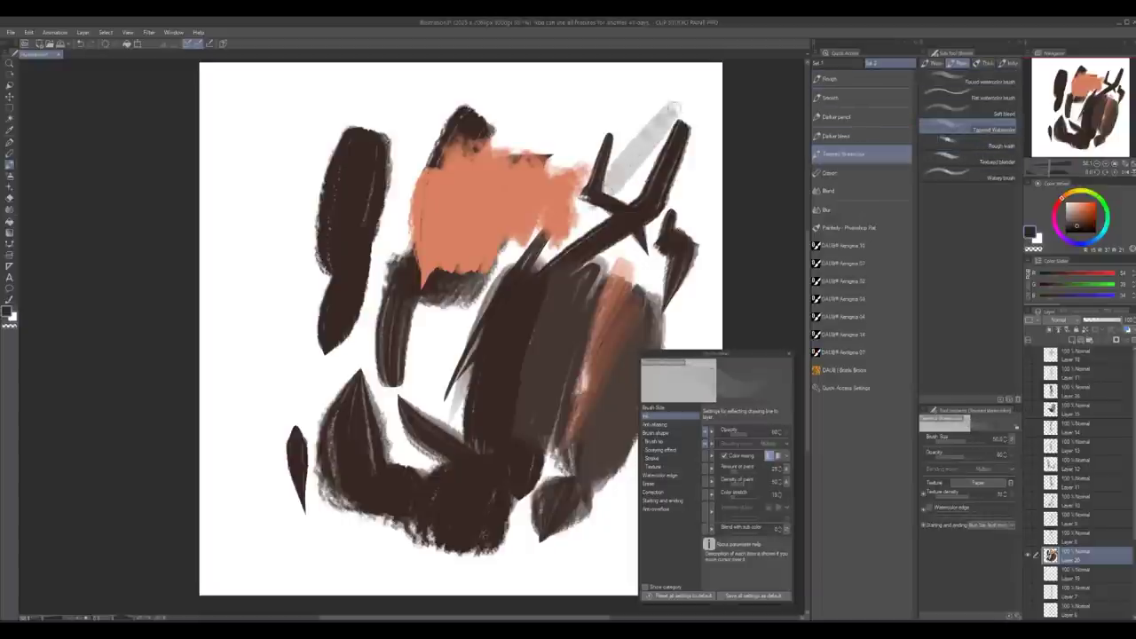
pyautogui.moveTo(677, 104)
pyautogui.mouseDown()
pyautogui.moveTo(632, 184)
pyautogui.moveTo(559, 244)
pyautogui.mouseUp()
pyautogui.moveTo(661, 80)
pyautogui.mouseDown()
pyautogui.moveTo(497, 258)
pyautogui.moveTo(443, 382)
pyautogui.mouseUp()
pyautogui.moveTo(621, 120); pyautogui.dragTo(399, 461)
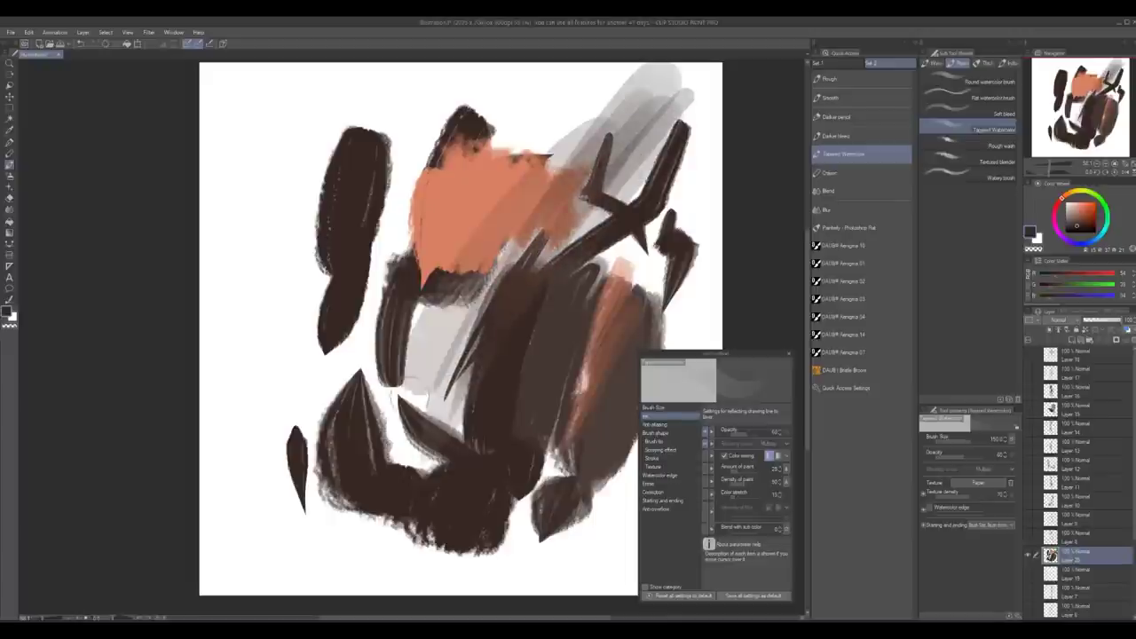
pyautogui.moveTo(550, 142); pyautogui.dragTo(372, 471)
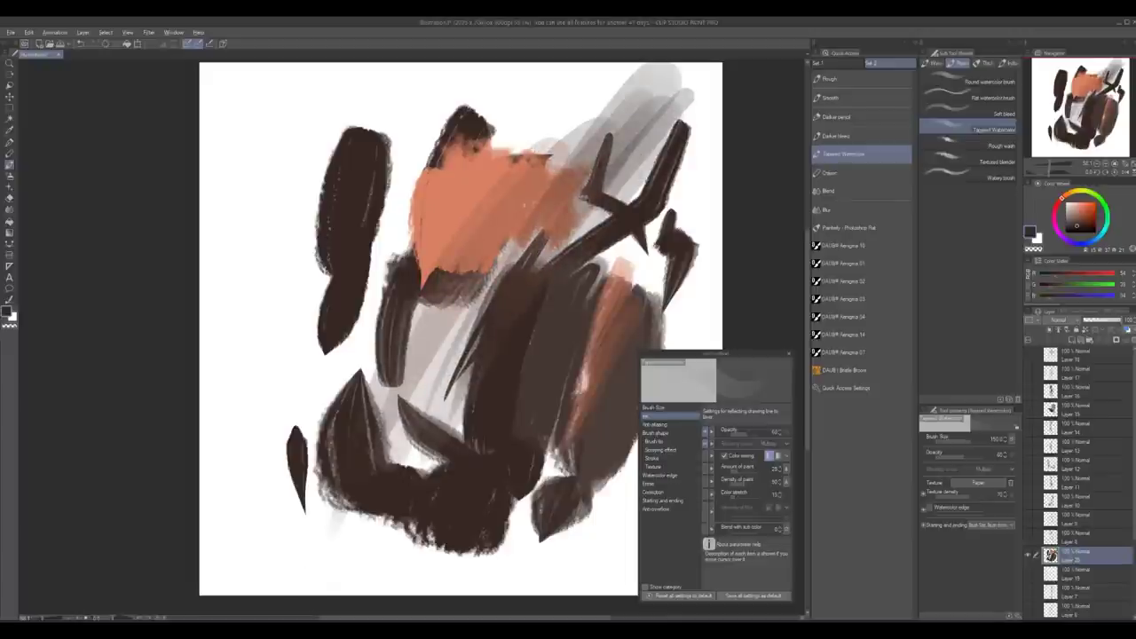
# Blend the orange and brown areas with tones sampled from the canvas, and replace the painted layer with a new blank one
pyautogui.keyDown('alt'); pyautogui.click(572, 169); pyautogui.keyUp('alt')
pyautogui.moveTo(569, 162)
pyautogui.mouseDown()
pyautogui.moveTo(392, 440)
pyautogui.moveTo(580, 157)
pyautogui.mouseUp()
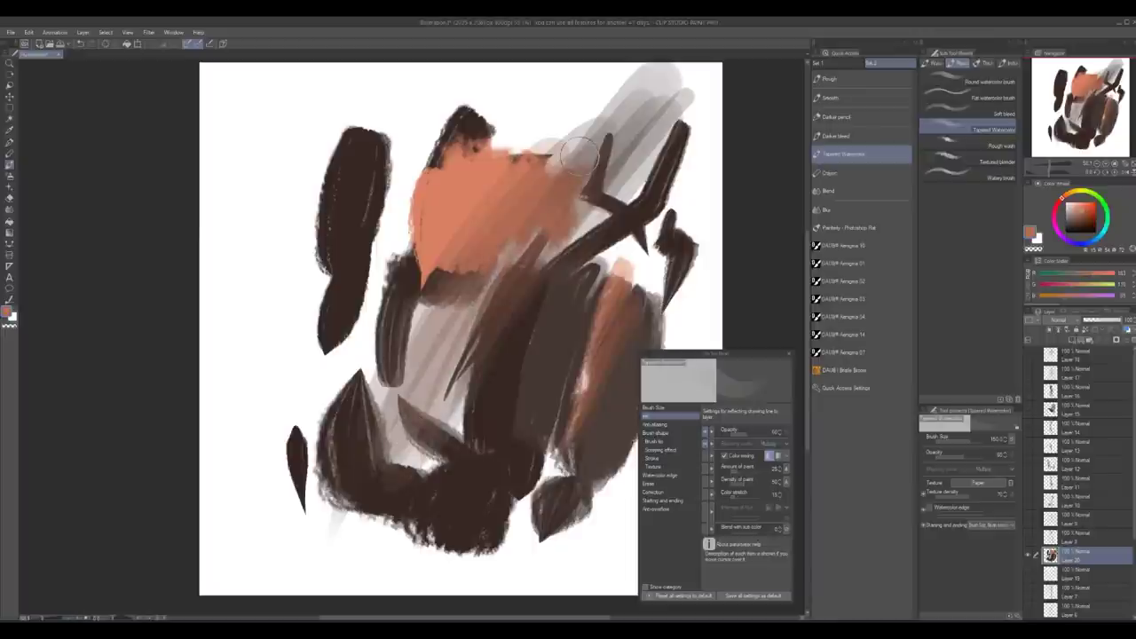
pyautogui.keyDown('alt'); pyautogui.click(521, 292); pyautogui.keyUp('alt')
pyautogui.moveTo(568, 247)
pyautogui.mouseDown()
pyautogui.moveTo(444, 426)
pyautogui.moveTo(600, 220)
pyautogui.mouseUp()
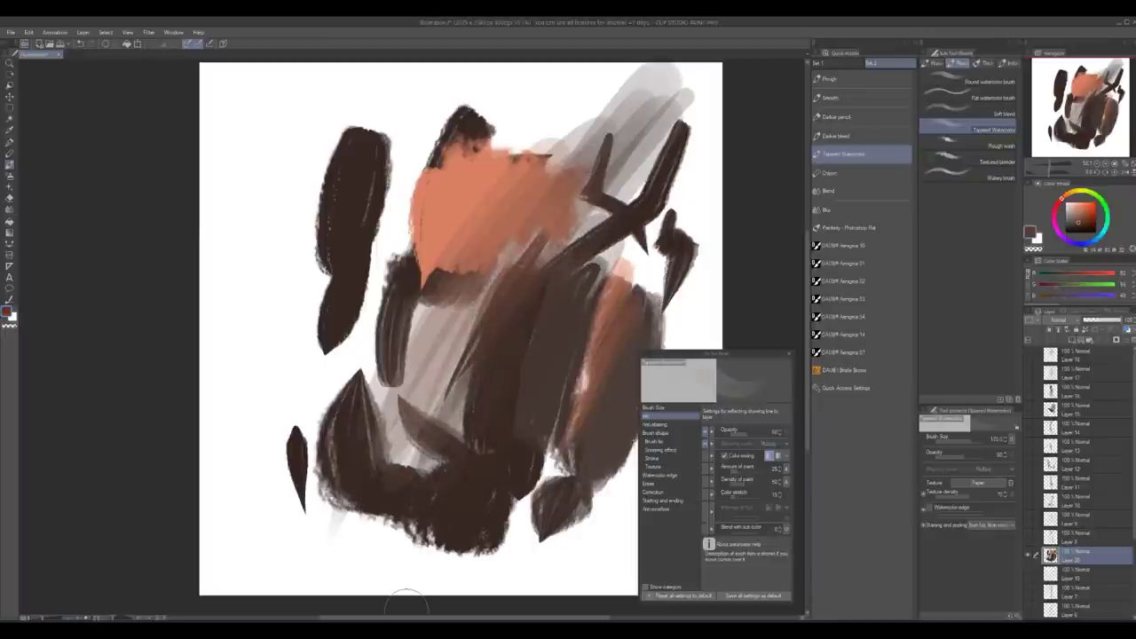
pyautogui.press('Delete')
pyautogui.hotkey('ctrl', 'alt', '1')
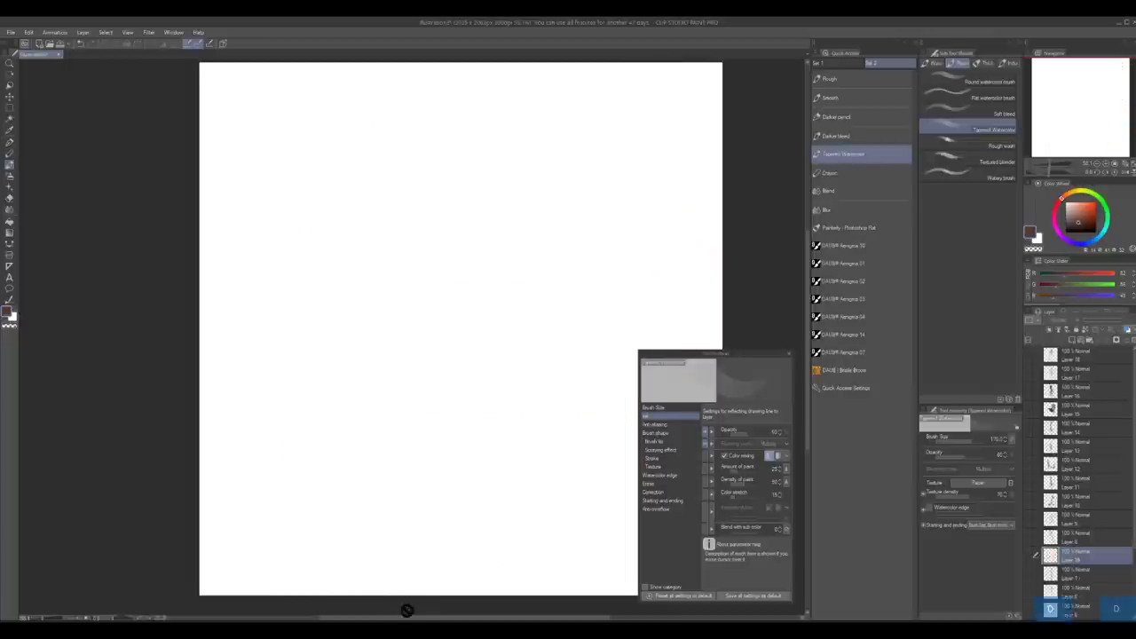
# Test the Rough wash brush with a dark diagonal stroke and broad brown blotches, and swap the layer for a blank one
pyautogui.click(975, 144)
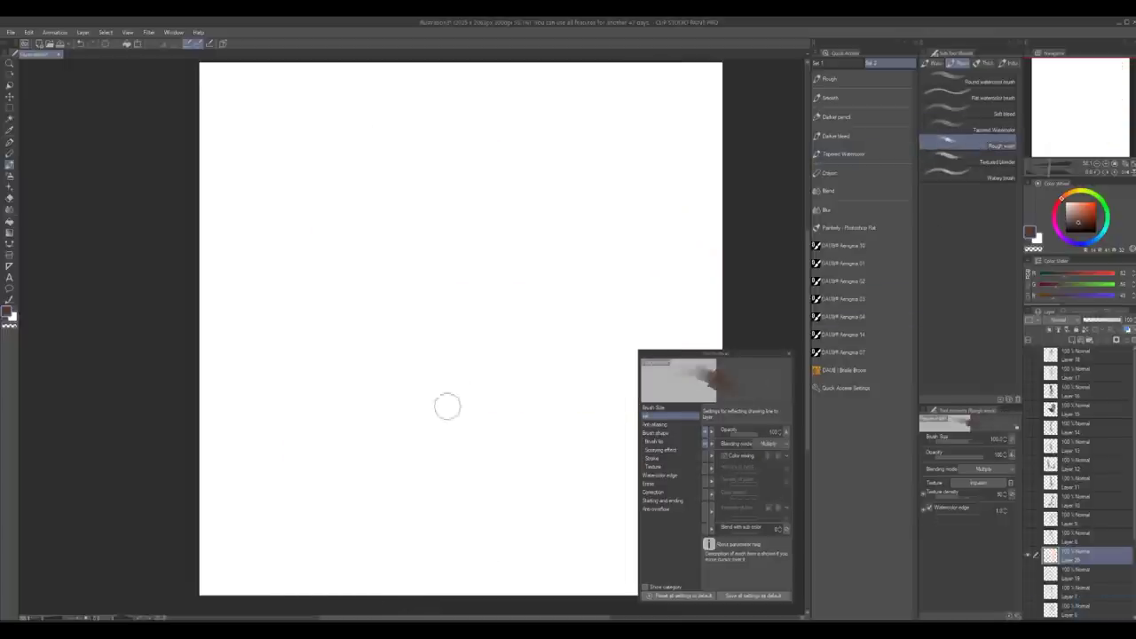
pyautogui.moveTo(444, 405)
pyautogui.mouseDown()
pyautogui.moveTo(472, 359)
pyautogui.moveTo(582, 233)
pyautogui.moveTo(415, 495)
pyautogui.moveTo(456, 460)
pyautogui.moveTo(640, 197)
pyautogui.moveTo(443, 448)
pyautogui.moveTo(649, 156)
pyautogui.moveTo(440, 484)
pyautogui.moveTo(701, 152)
pyautogui.mouseUp()
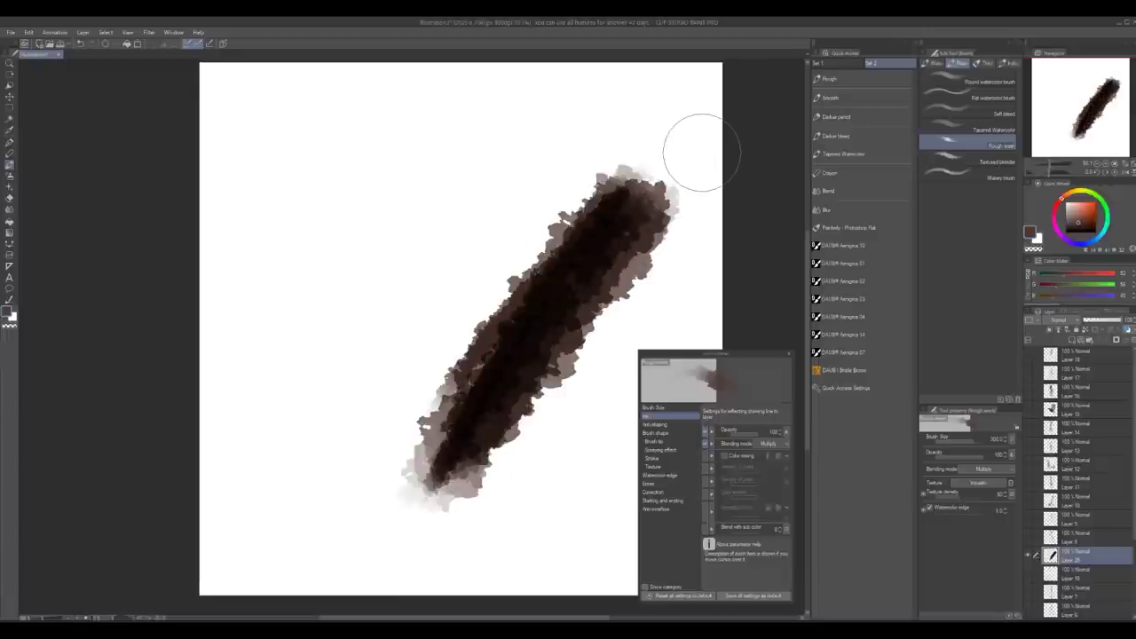
pyautogui.moveTo(391, 342)
pyautogui.mouseDown()
pyautogui.moveTo(387, 246)
pyautogui.moveTo(434, 205)
pyautogui.moveTo(419, 259)
pyautogui.moveTo(350, 313)
pyautogui.mouseUp()
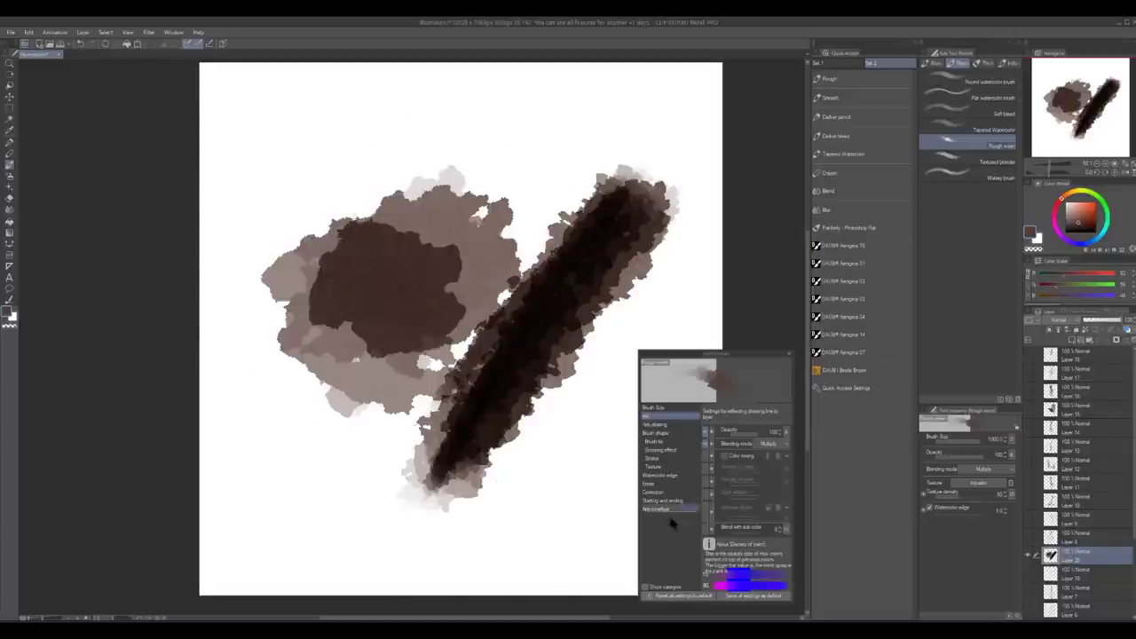
pyautogui.hotkey('ctrl', 'alt', '1')
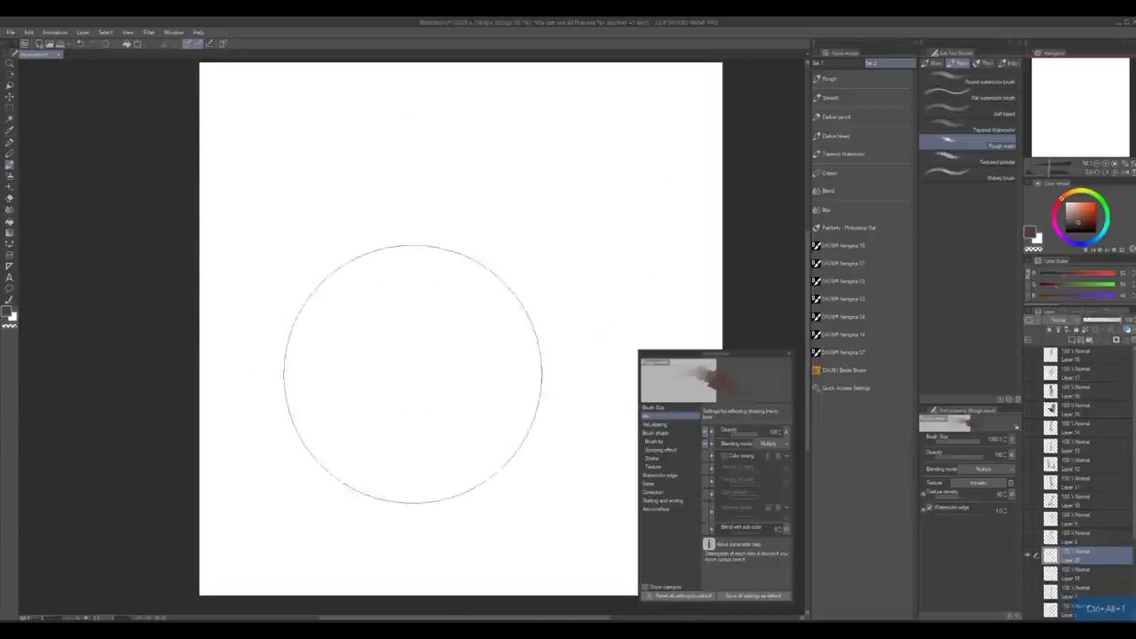
# Open the Command Bar settings and look through the commands in the Layer category
pyautogui.click(11, 32)
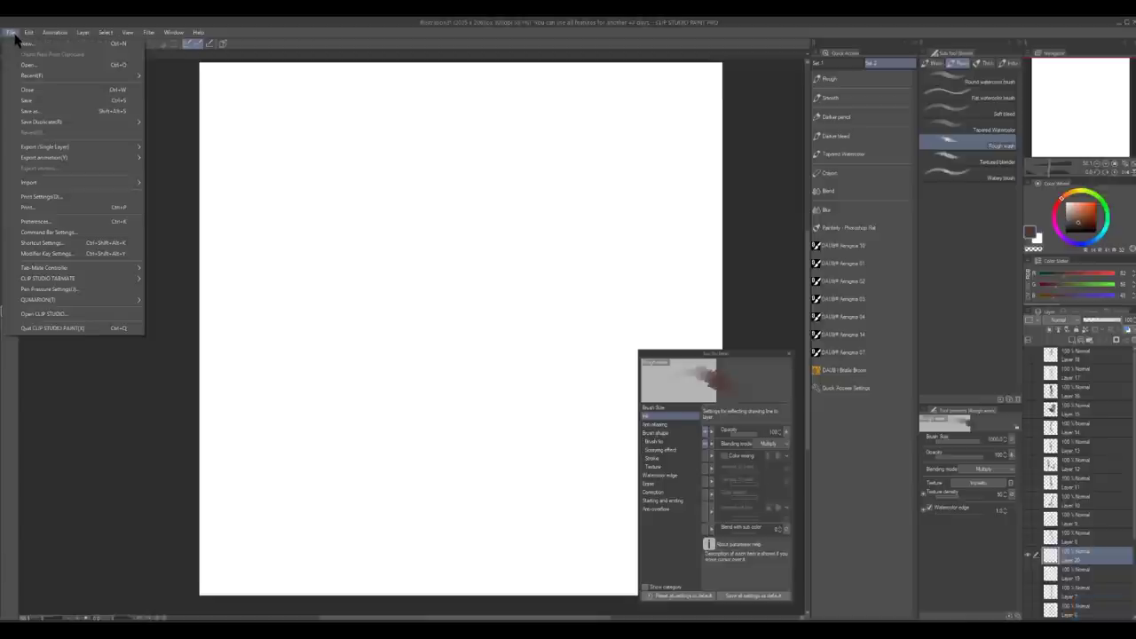
pyautogui.click(14, 35)
pyautogui.click(11, 32)
pyautogui.click(78, 233)
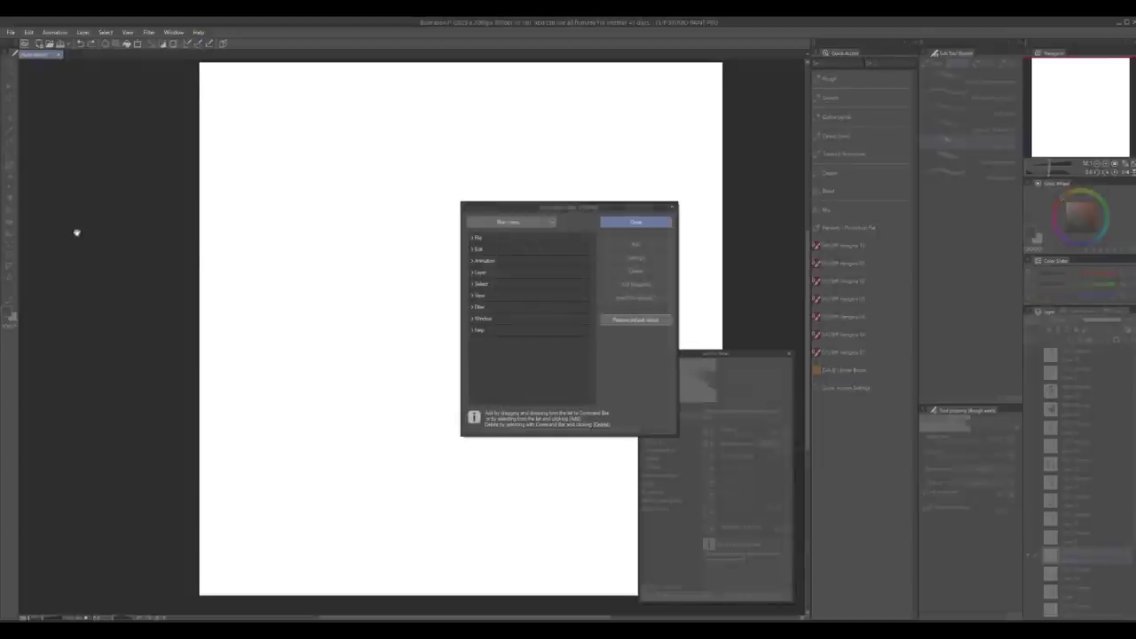
pyautogui.moveTo(606, 207); pyautogui.dragTo(597, 189)
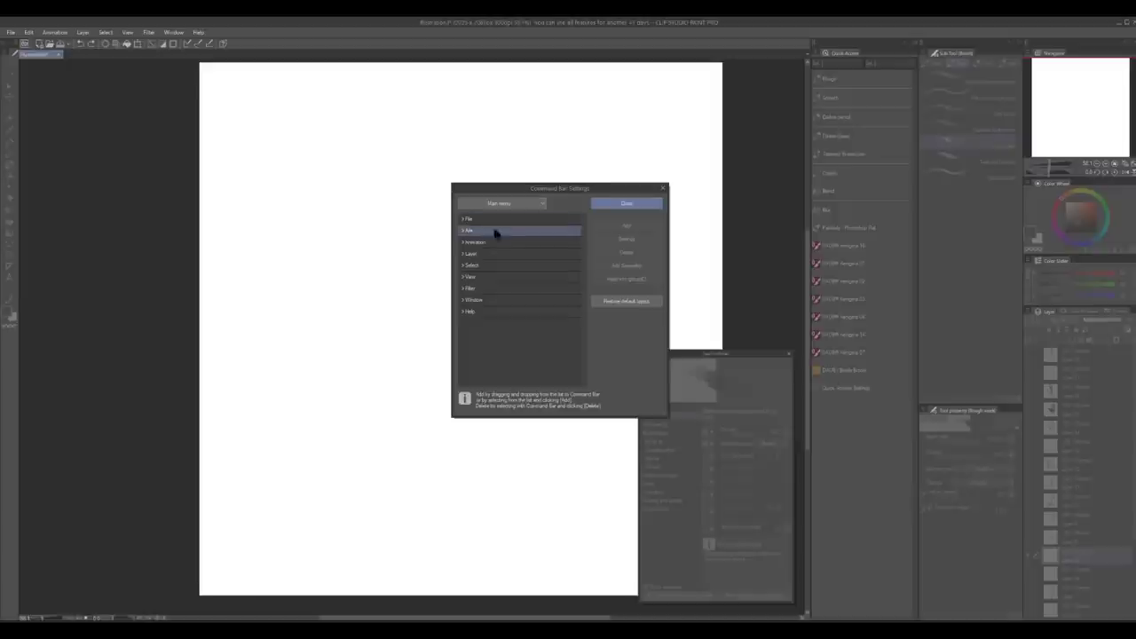
pyautogui.click(468, 253)
pyautogui.moveTo(586, 246)
pyautogui.mouseDown()
pyautogui.moveTo(586, 352)
pyautogui.moveTo(586, 259)
pyautogui.mouseUp()
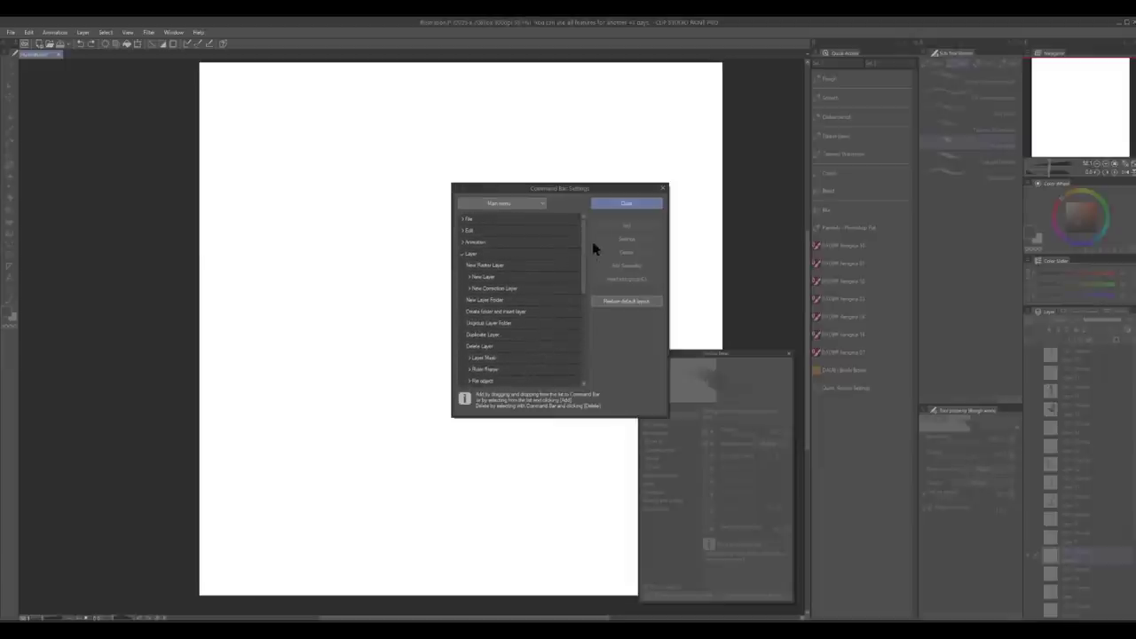
pyautogui.click(480, 255)
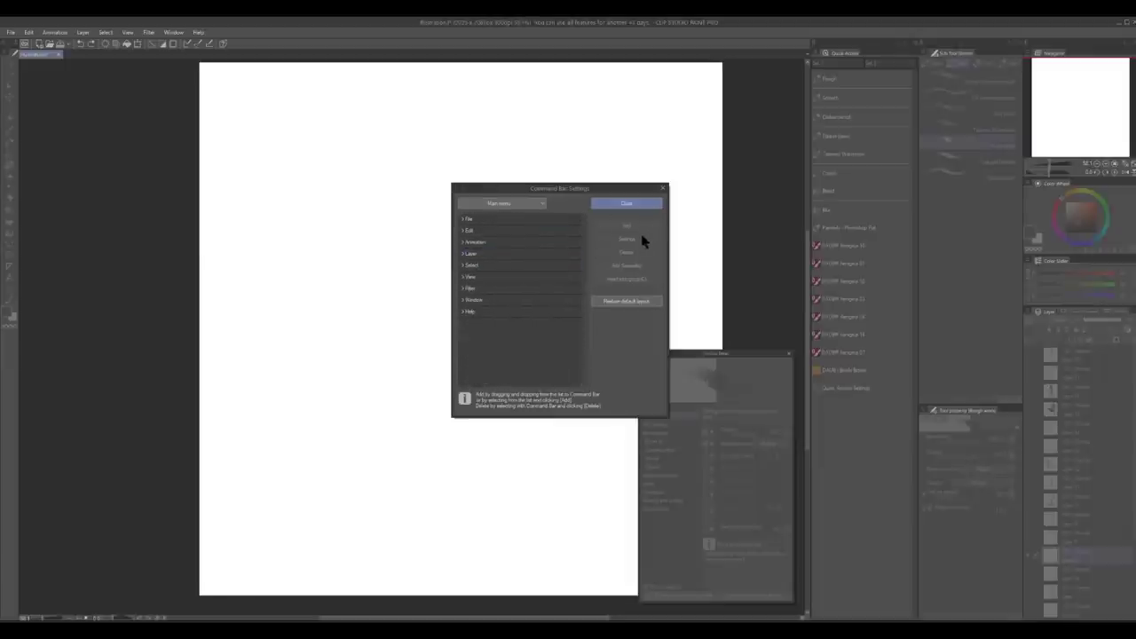
pyautogui.click(463, 253)
pyautogui.click(465, 254)
# Browse the Edit category of the Command Bar settings and examine its Transform commands
pyautogui.click(461, 230)
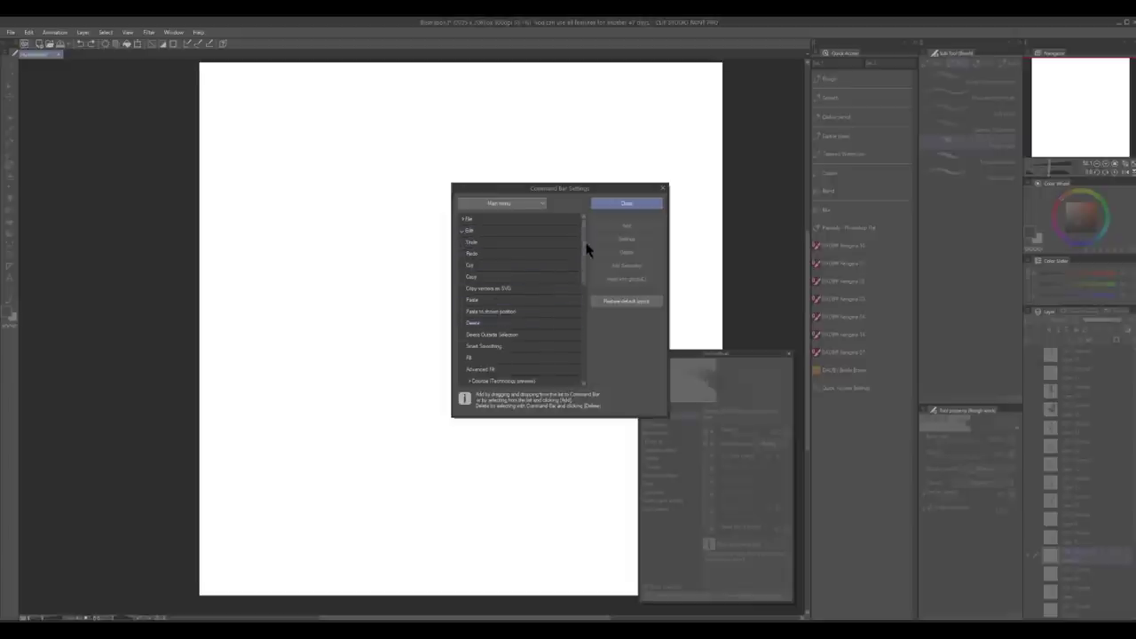
pyautogui.moveTo(586, 246); pyautogui.dragTo(578, 309)
pyautogui.click(470, 321)
pyautogui.click(545, 322)
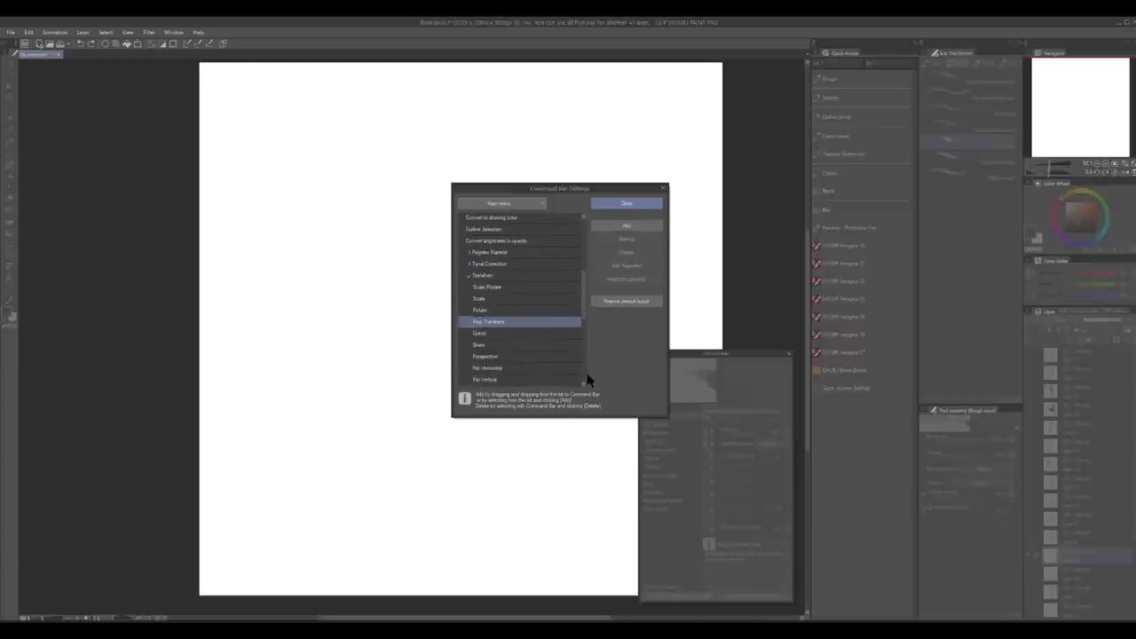
pyautogui.click(496, 275)
# Add the Hue/Saturation/Luminosity correction layer command to the end of the command bar and close the settings
pyautogui.moveTo(583, 299); pyautogui.dragTo(583, 325)
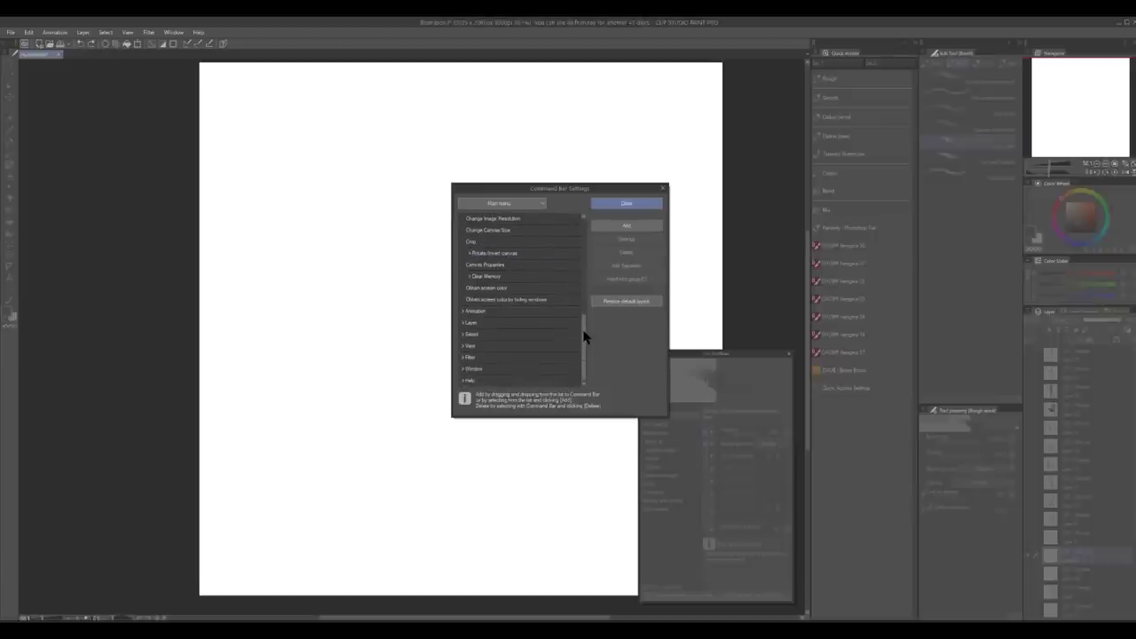
pyautogui.click(544, 252)
pyautogui.click(517, 264)
pyautogui.click(532, 273)
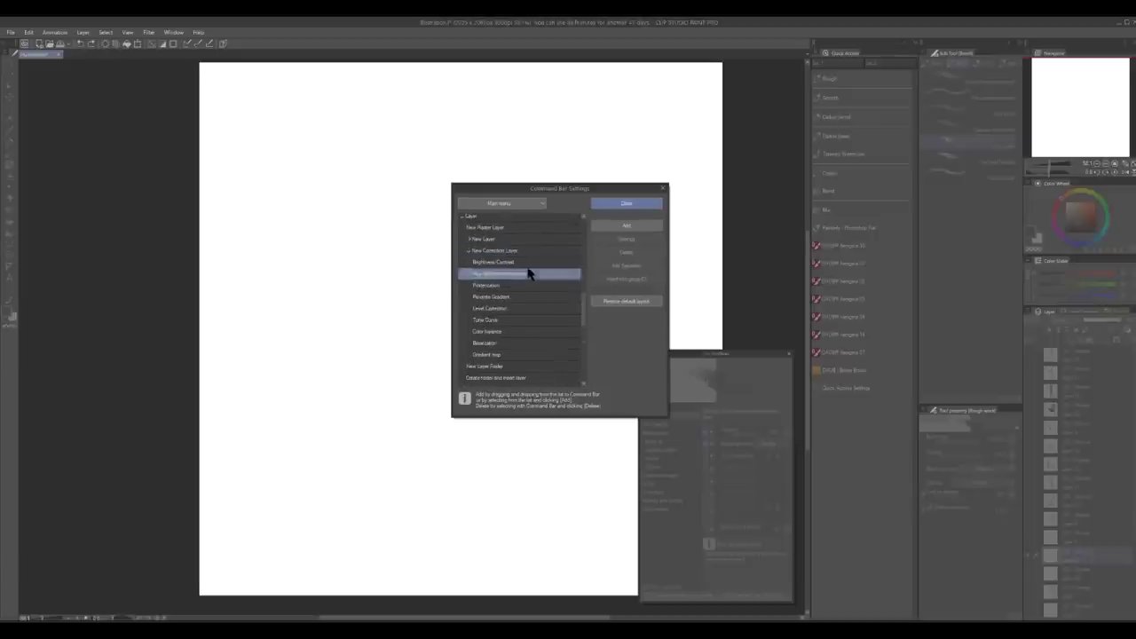
pyautogui.keyDown('shift'); pyautogui.click(533, 264); pyautogui.keyUp('shift')
pyautogui.click(533, 270)
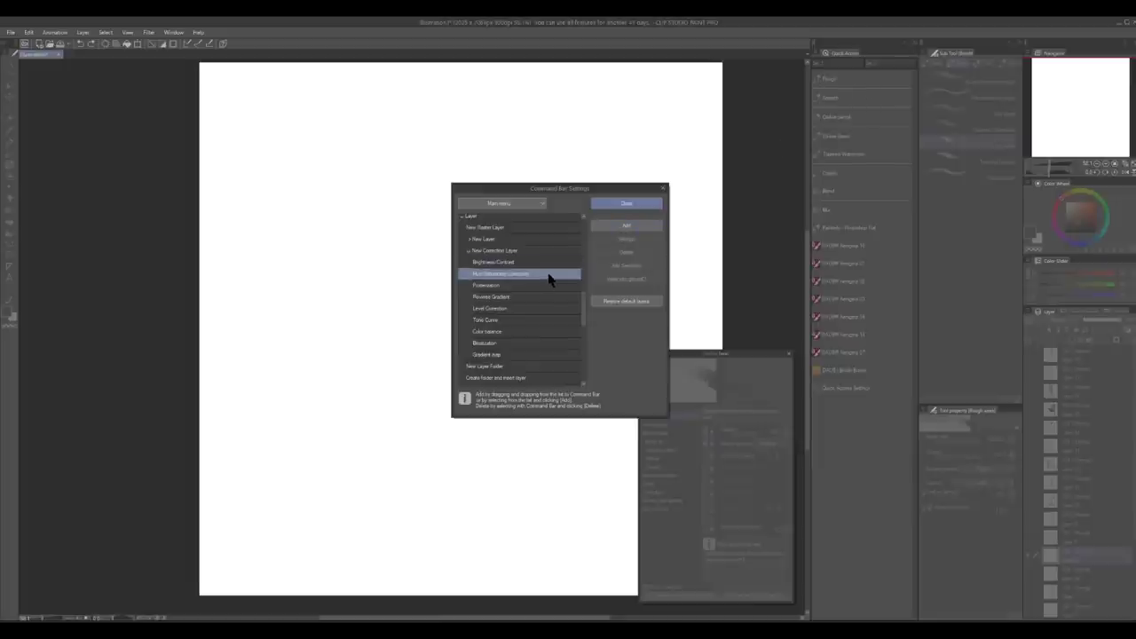
pyautogui.moveTo(545, 277); pyautogui.dragTo(494, 45)
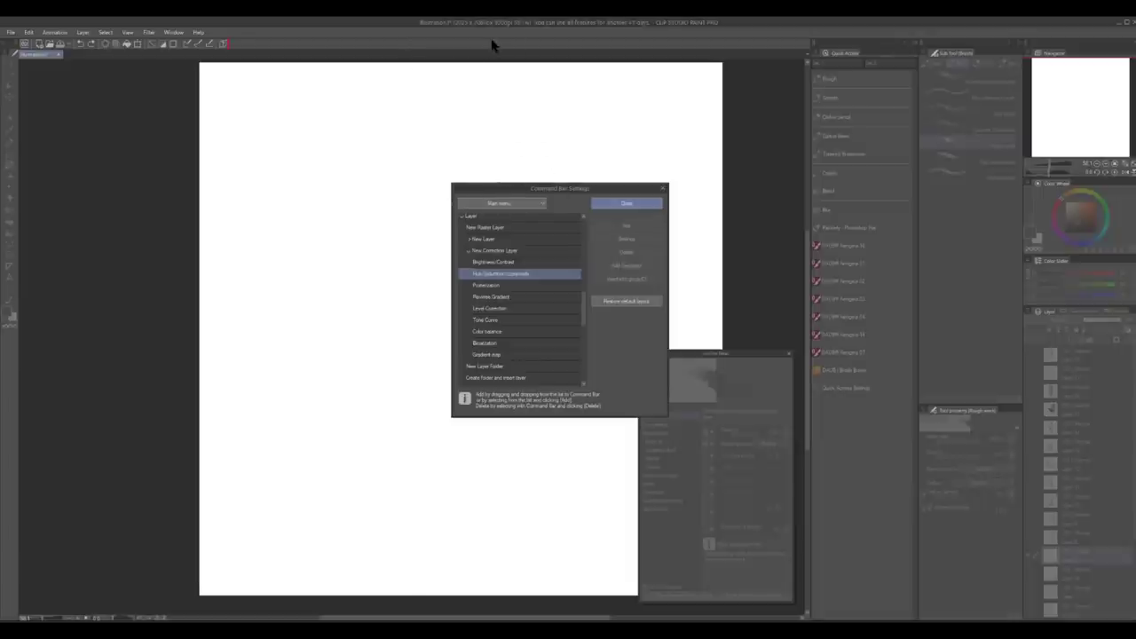
pyautogui.click(645, 206)
pyautogui.click(238, 43)
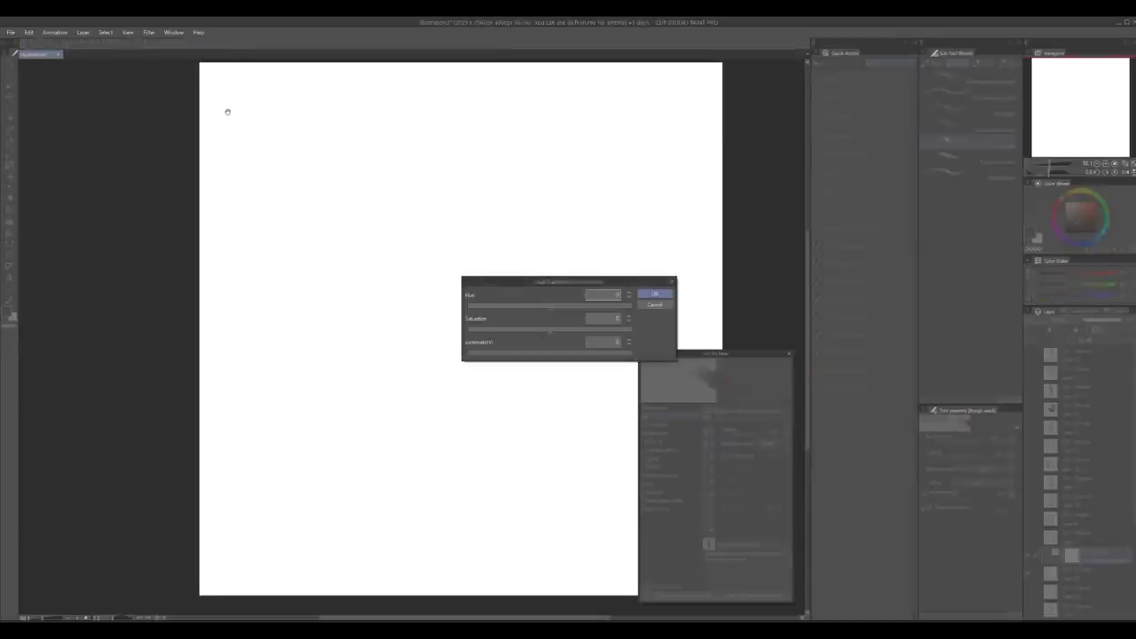
pyautogui.click(654, 305)
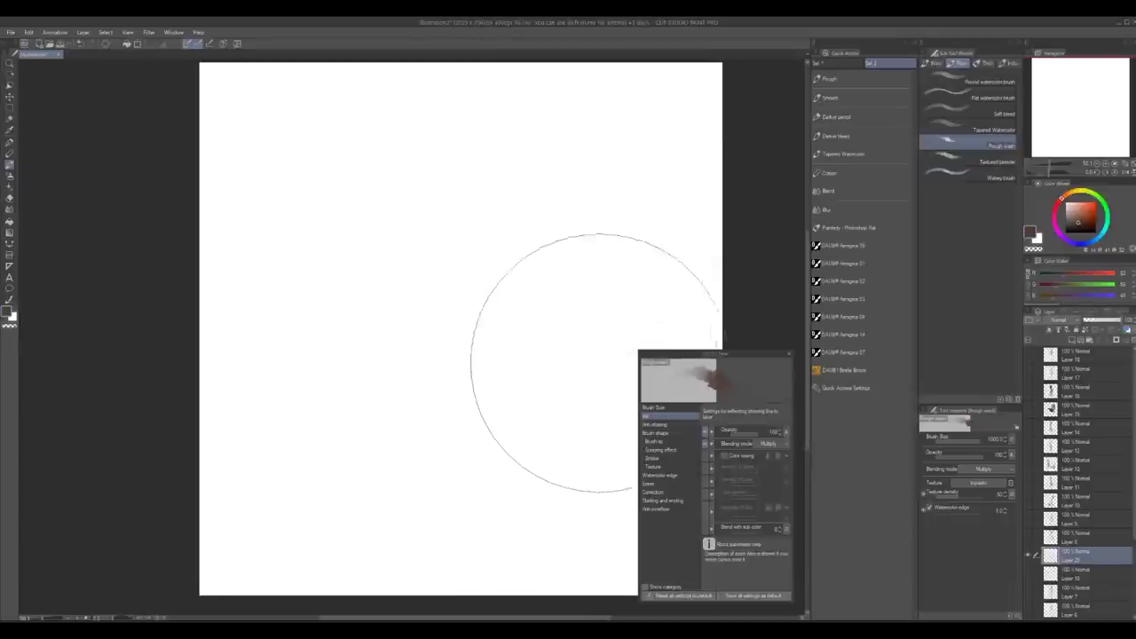
pyautogui.click(237, 43)
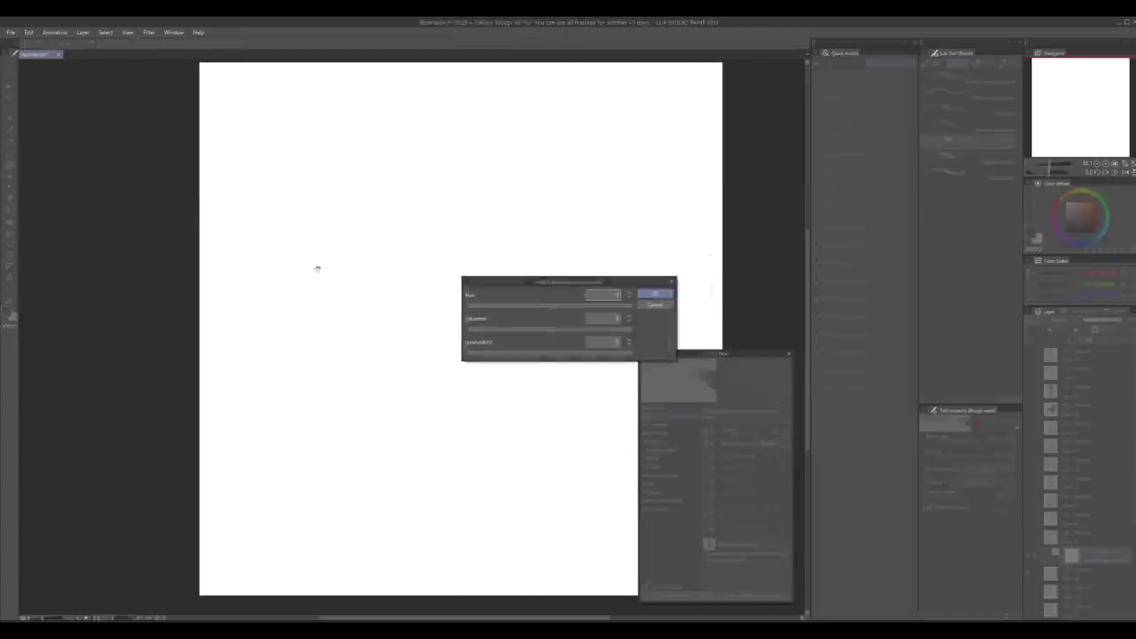
pyautogui.press('Escape')
# Paint several diagonal orange-red strokes with the Hard airbrush, starting thin and enlarging the brush for the wider strokes
pyautogui.press('b')
pyautogui.moveTo(1082, 206); pyautogui.dragTo(1095, 202)
pyautogui.moveTo(557, 182)
pyautogui.mouseDown()
pyautogui.moveTo(530, 269)
pyautogui.moveTo(442, 438)
pyautogui.mouseUp()
pyautogui.press(']')
pyautogui.press(']')
pyautogui.press(']')
pyautogui.press(']')
pyautogui.press(']')
pyautogui.press(']')
pyautogui.press(']')
pyautogui.press(']')
pyautogui.press(']')
pyautogui.moveTo(612, 199)
pyautogui.mouseDown()
pyautogui.moveTo(579, 246)
pyautogui.moveTo(362, 426)
pyautogui.mouseUp()
# Add a Hue/Saturation/Luminosity correction layer that turns the strokes dark purple, and remove it together with the painted layer
pyautogui.click(238, 42)
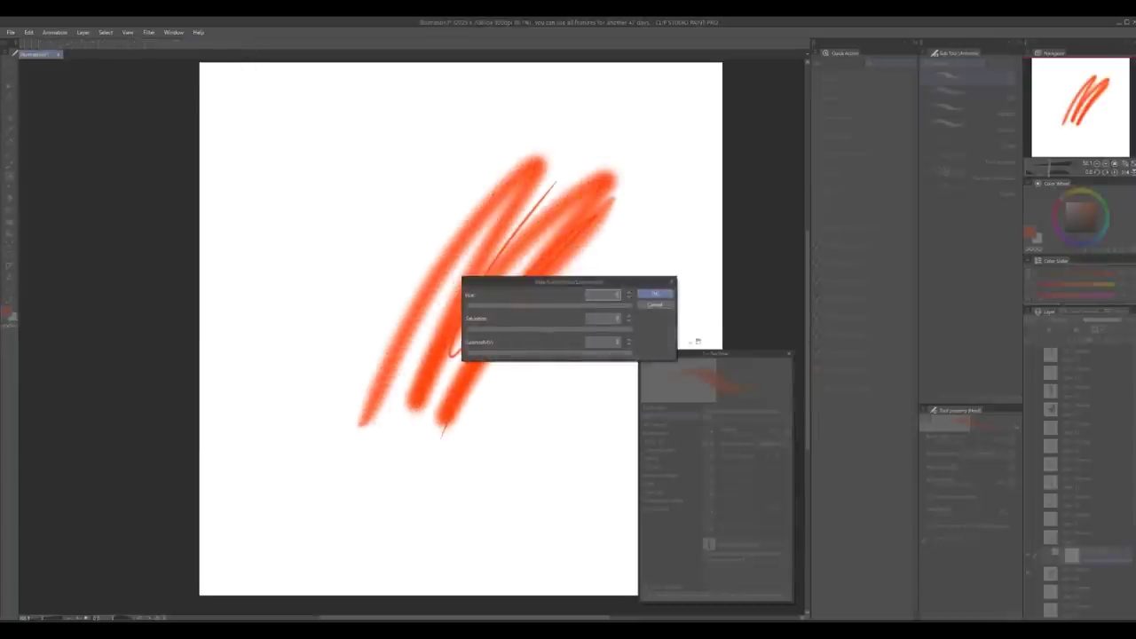
pyautogui.moveTo(553, 312)
pyautogui.mouseDown()
pyautogui.moveTo(527, 313)
pyautogui.moveTo(568, 339)
pyautogui.moveTo(539, 360)
pyautogui.moveTo(496, 362)
pyautogui.mouseUp()
pyautogui.press('Return')
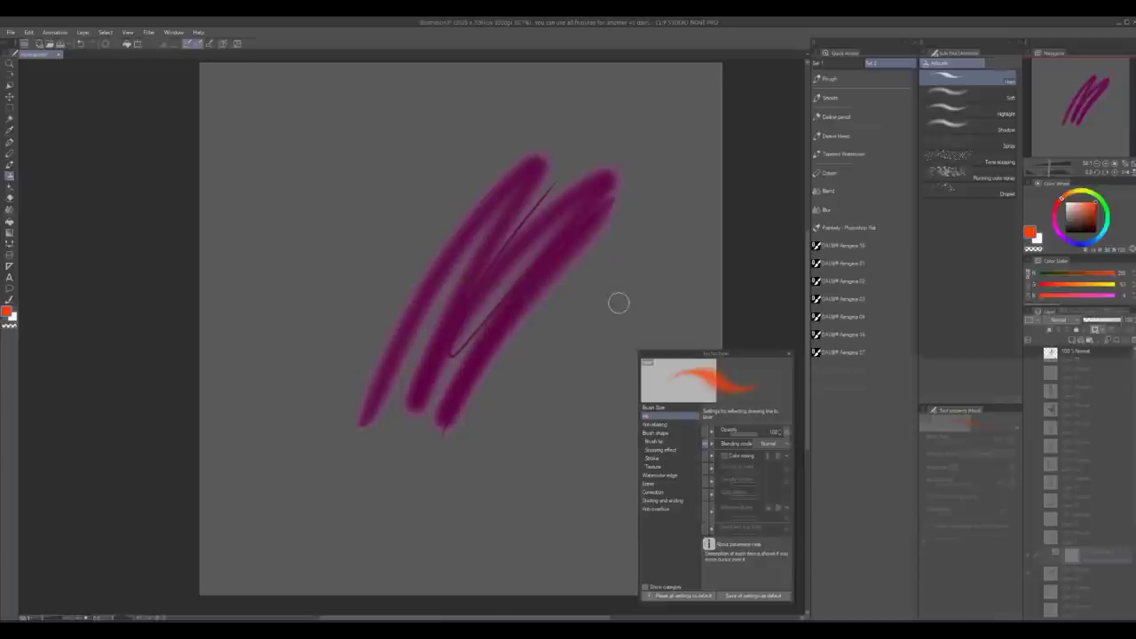
pyautogui.hotkey('ctrl', 'space')
pyautogui.moveTo(590, 323)
pyautogui.mouseDown()
pyautogui.moveTo(574, 331)
pyautogui.moveTo(593, 326)
pyautogui.mouseUp()
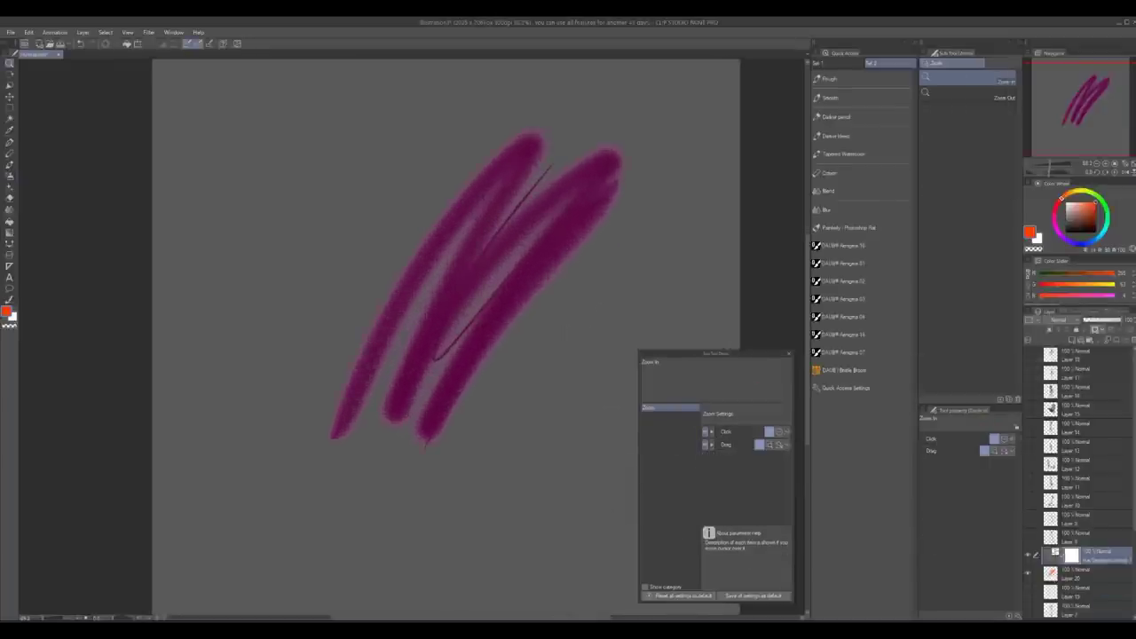
pyautogui.hotkey('ctrl', 'z')
pyautogui.hotkey('ctrl', 'z')
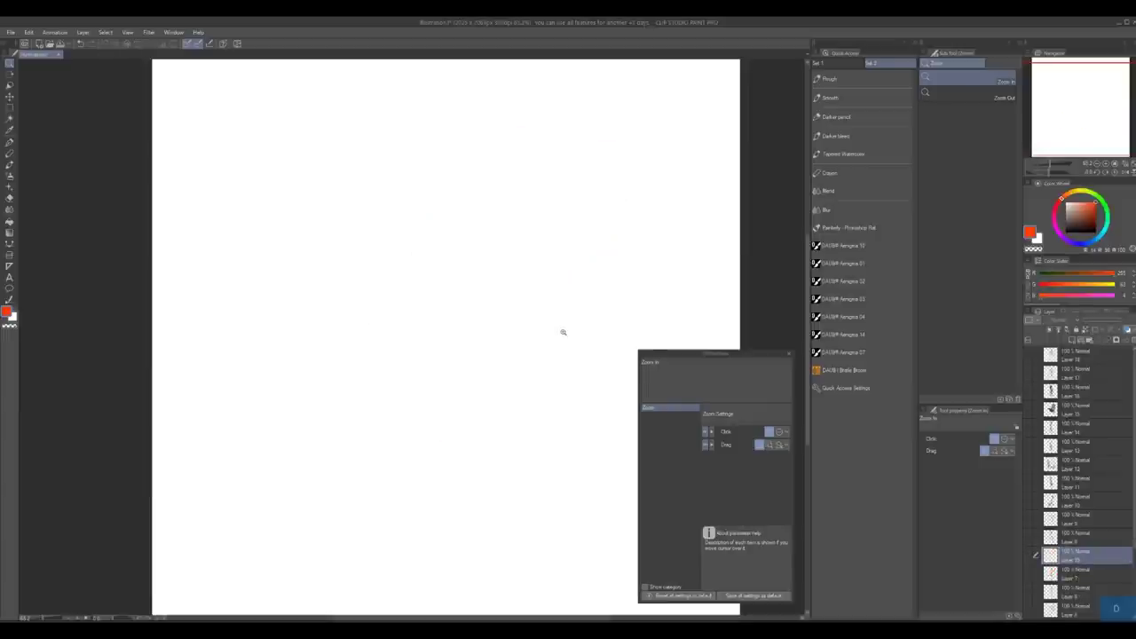
# Choose near-black and paint two speckled strokes with the Darker bleed brush on a new layer
pyautogui.moveTo(1088, 222); pyautogui.dragTo(1102, 241)
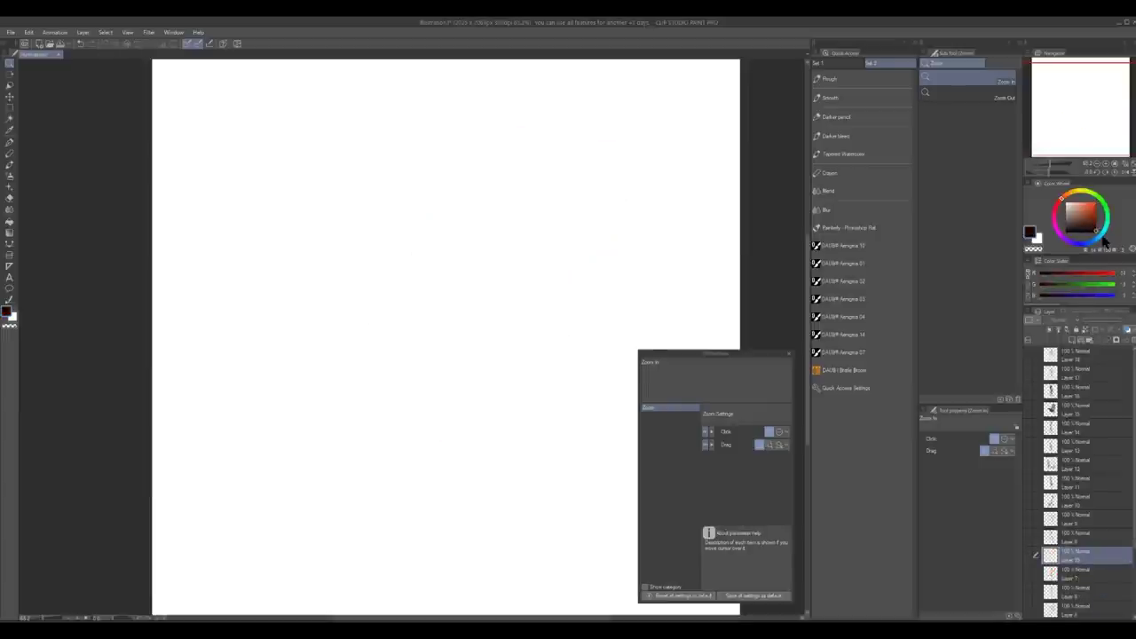
pyautogui.click(875, 138)
pyautogui.hotkey('ctrl', 'alt', '1')
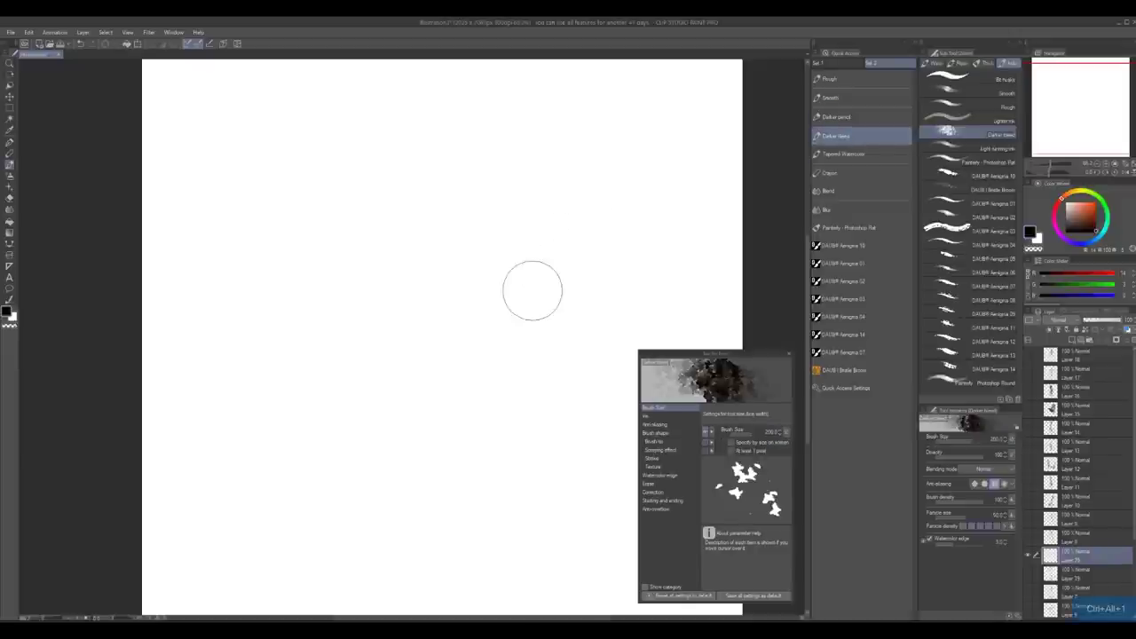
pyautogui.moveTo(654, 192)
pyautogui.mouseDown()
pyautogui.moveTo(465, 344)
pyautogui.moveTo(510, 443)
pyautogui.moveTo(577, 310)
pyautogui.mouseUp()
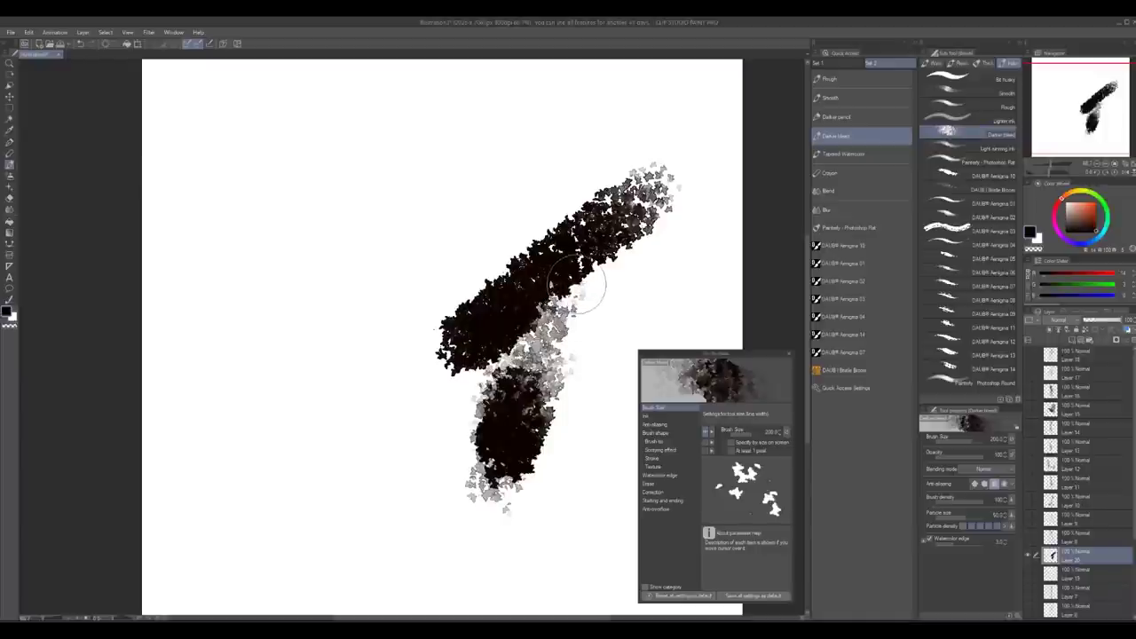
# Erase through the middle of both speckled strokes using the transparent color, and switch to the Hard airbrush
pyautogui.press('c')
pyautogui.moveTo(578, 304)
pyautogui.mouseDown()
pyautogui.moveTo(559, 233)
pyautogui.moveTo(537, 218)
pyautogui.mouseUp()
pyautogui.moveTo(557, 262)
pyautogui.mouseDown()
pyautogui.moveTo(511, 388)
pyautogui.moveTo(507, 362)
pyautogui.mouseUp()
pyautogui.press('b')
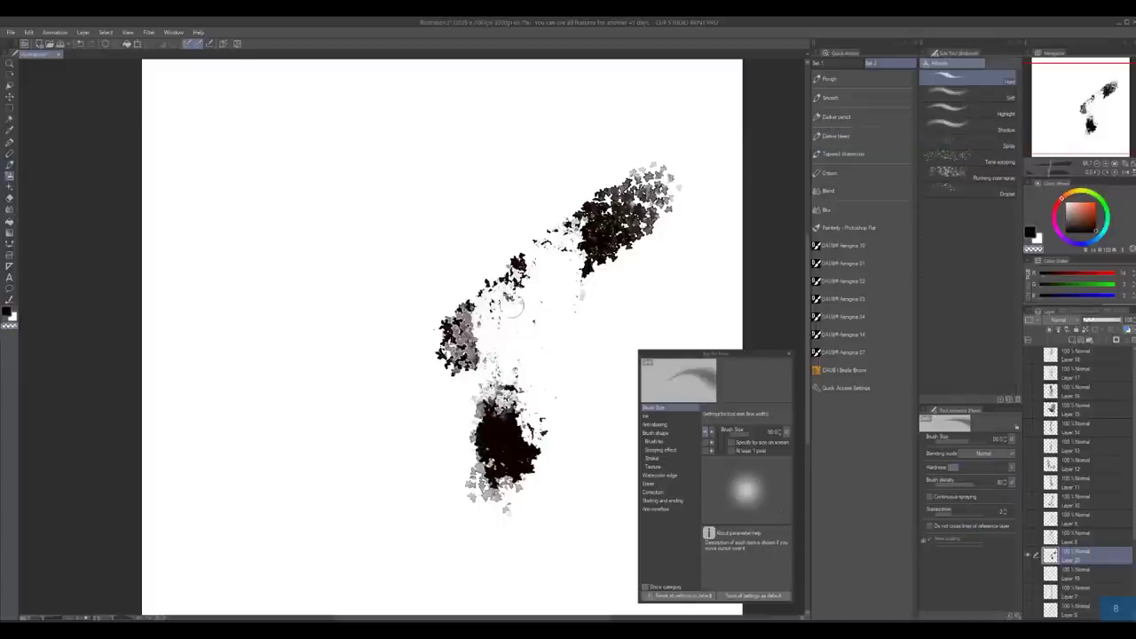
# Erase across the upper-right speckled stroke with the transparent color, using the Hard airbrush and the Darker bleed brush
pyautogui.moveTo(587, 217); pyautogui.dragTo(549, 331)
pyautogui.press('b')
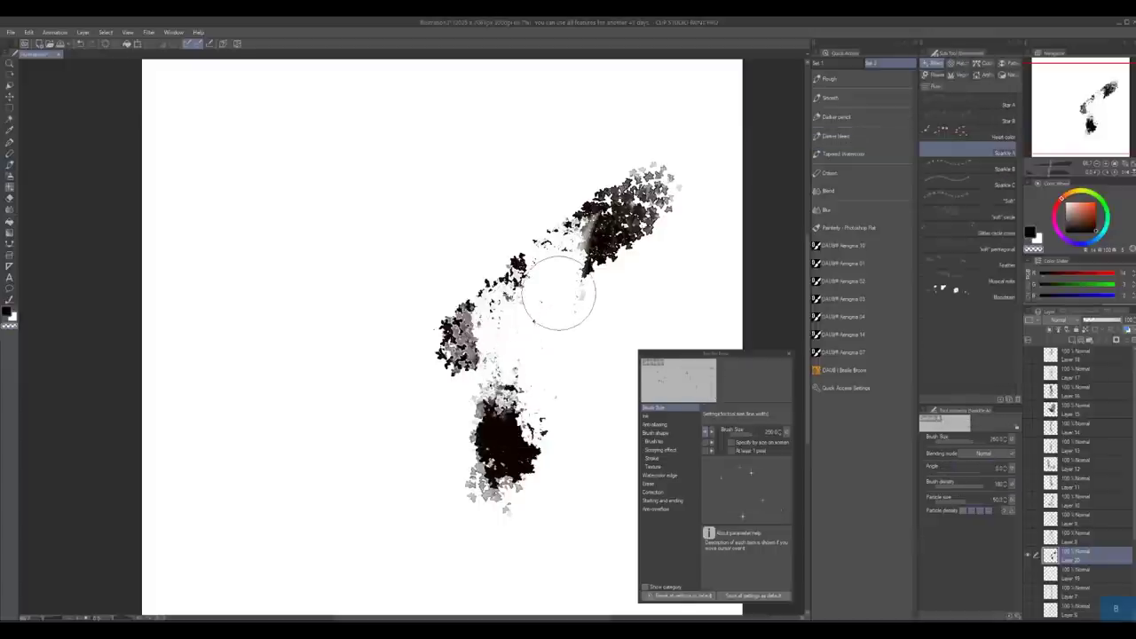
pyautogui.press('b')
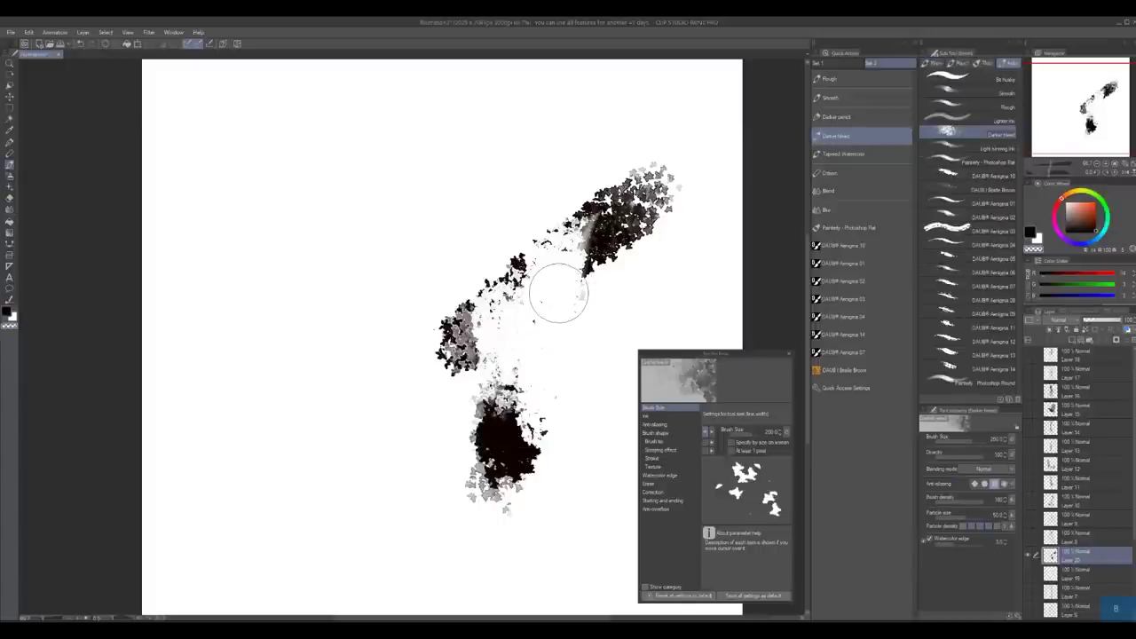
pyautogui.moveTo(616, 232)
pyautogui.mouseDown()
pyautogui.moveTo(576, 222)
pyautogui.moveTo(539, 332)
pyautogui.mouseUp()
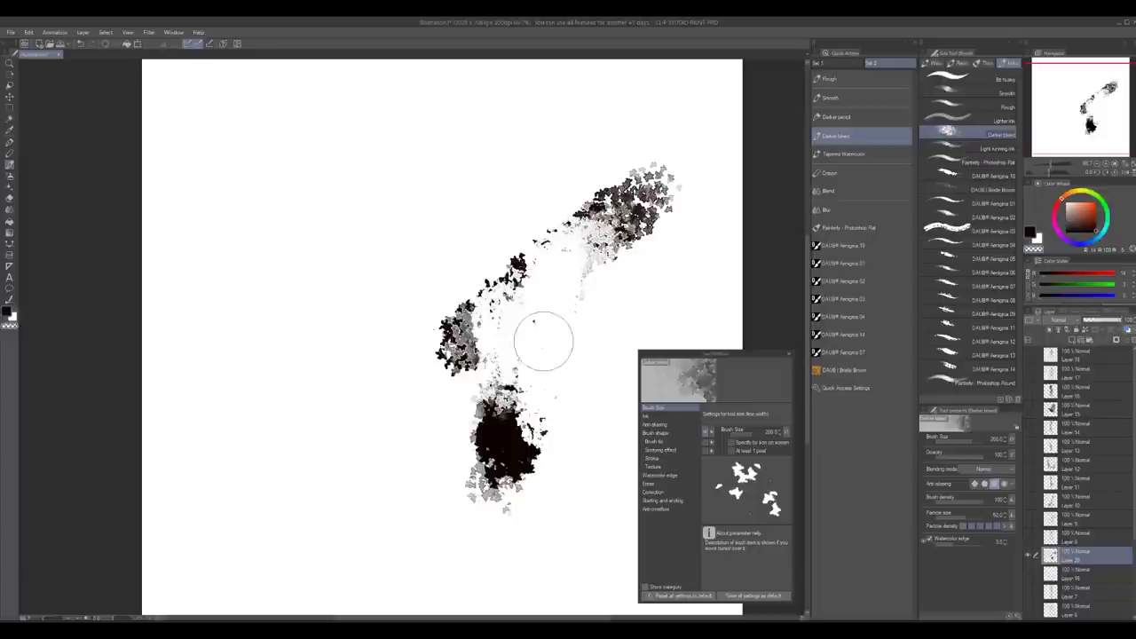
# Paint one dense and two sparser near-black diagonal strokes with Darker bleed, and erase a thin zigzag through the lower one
pyautogui.press('d')
pyautogui.press('b')
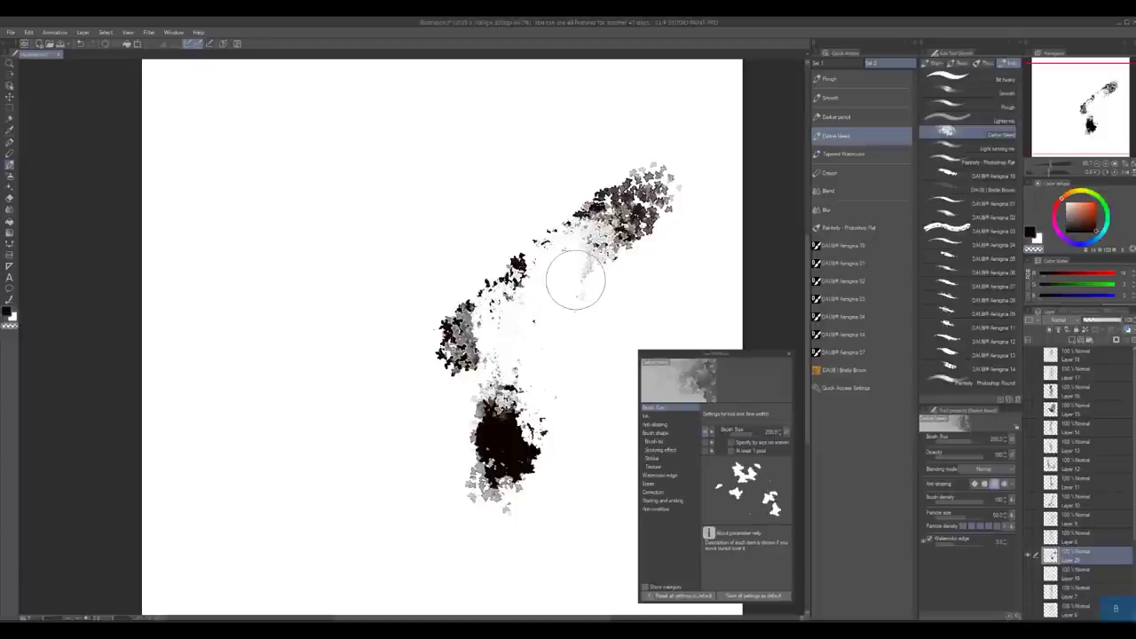
pyautogui.press('c')
pyautogui.moveTo(550, 187); pyautogui.dragTo(373, 280)
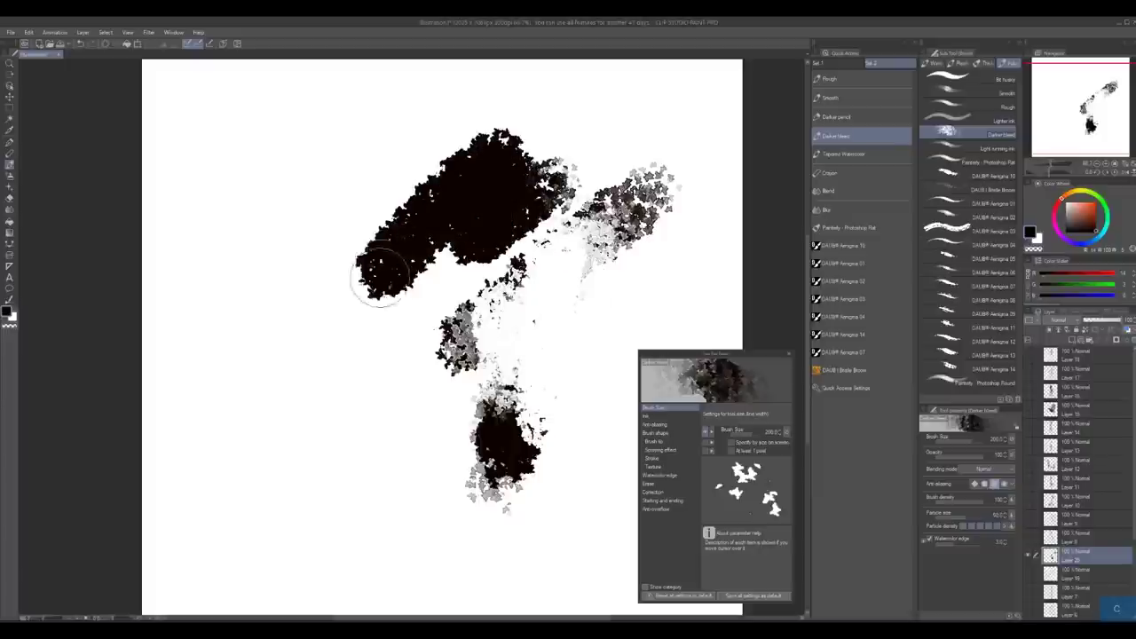
pyautogui.moveTo(490, 288); pyautogui.dragTo(330, 398)
pyautogui.moveTo(469, 306); pyautogui.dragTo(424, 444)
pyautogui.press('e')
pyautogui.moveTo(448, 350); pyautogui.dragTo(455, 397)
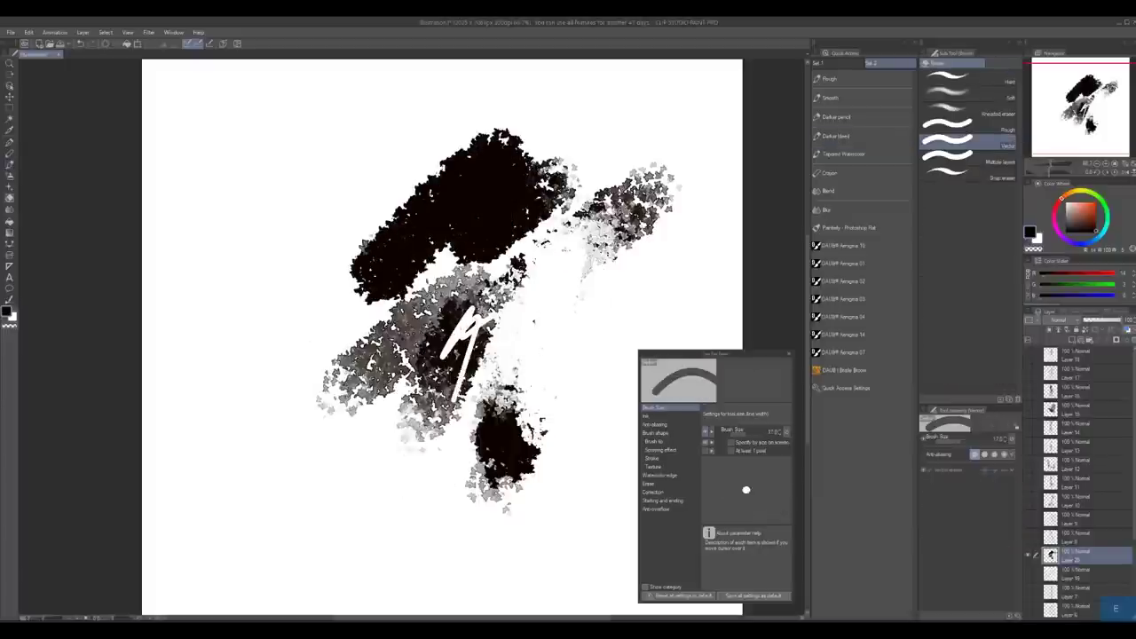
# Scatter small sparkles diagonally across the canvas beside the speckled strokes with the Sparkle A decoration brush
pyautogui.press('b')
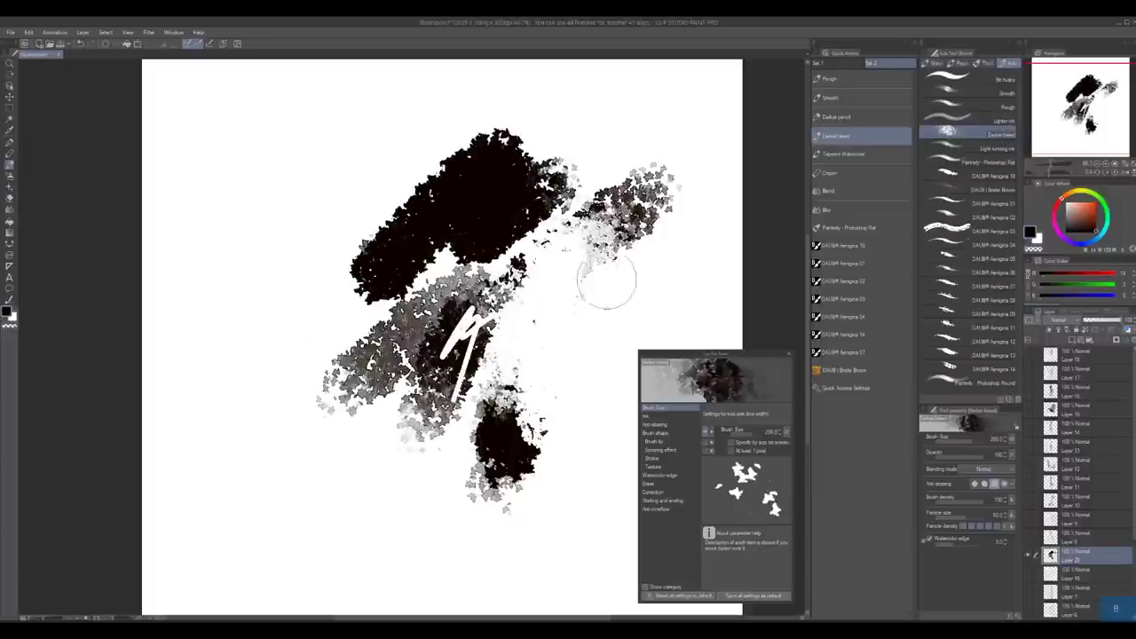
pyautogui.press('b')
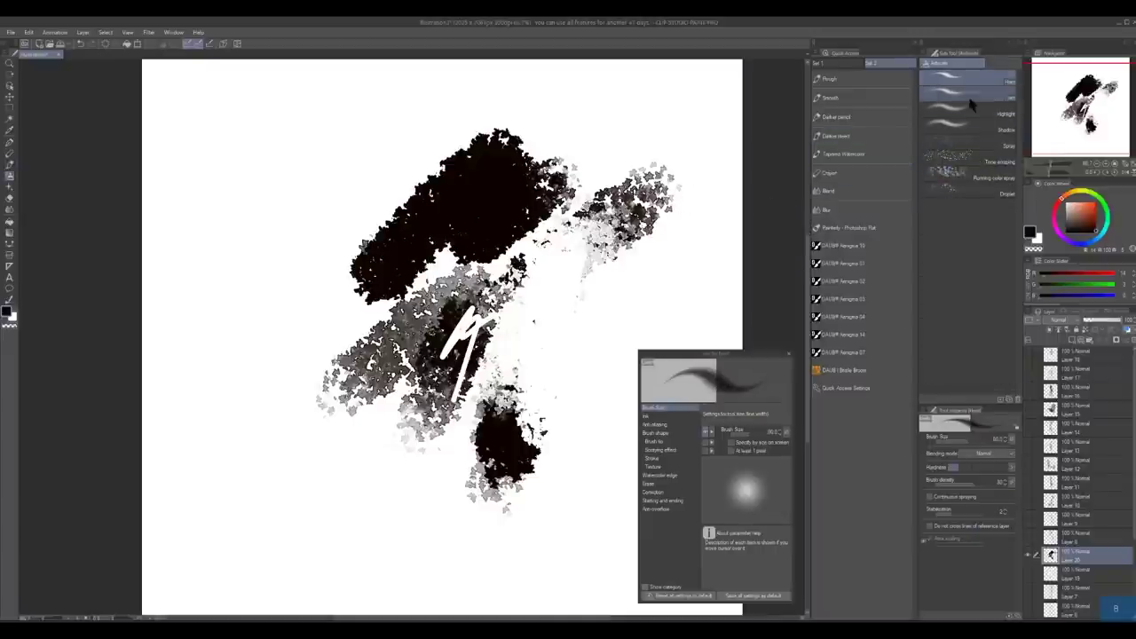
pyautogui.press('b')
pyautogui.moveTo(618, 137)
pyautogui.mouseDown()
pyautogui.moveTo(630, 165)
pyautogui.moveTo(534, 329)
pyautogui.moveTo(581, 308)
pyautogui.moveTo(629, 318)
pyautogui.moveTo(457, 561)
pyautogui.mouseUp()
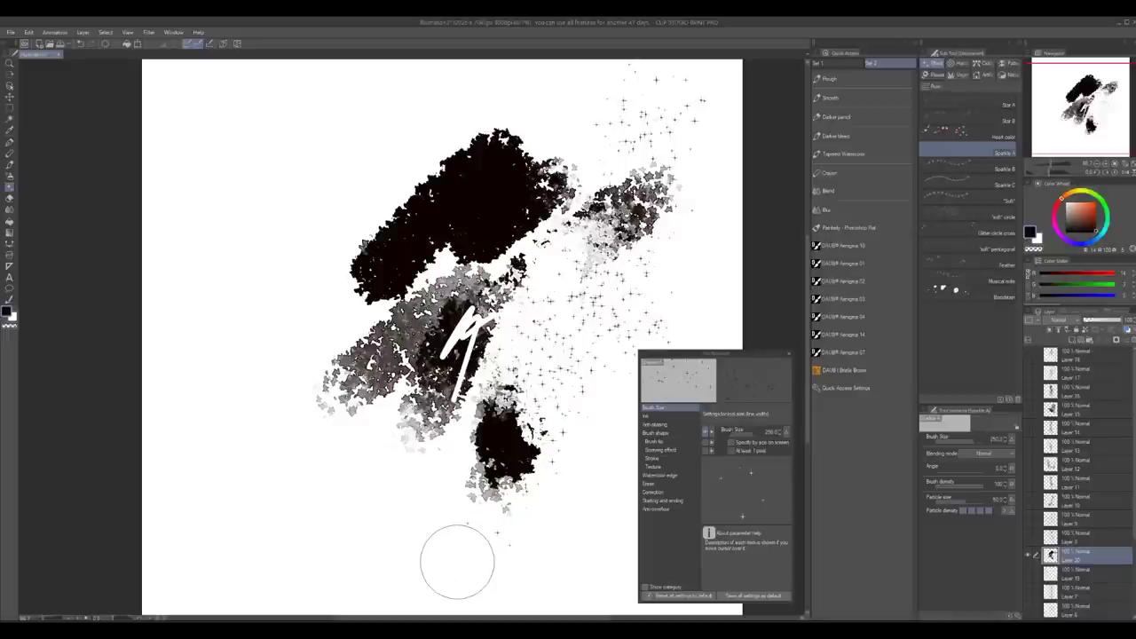
# Paint broad near-black and grey diagonal textures over the sparkles and along the dense stroke's outer edge with Darker bleed
pyautogui.press('b')
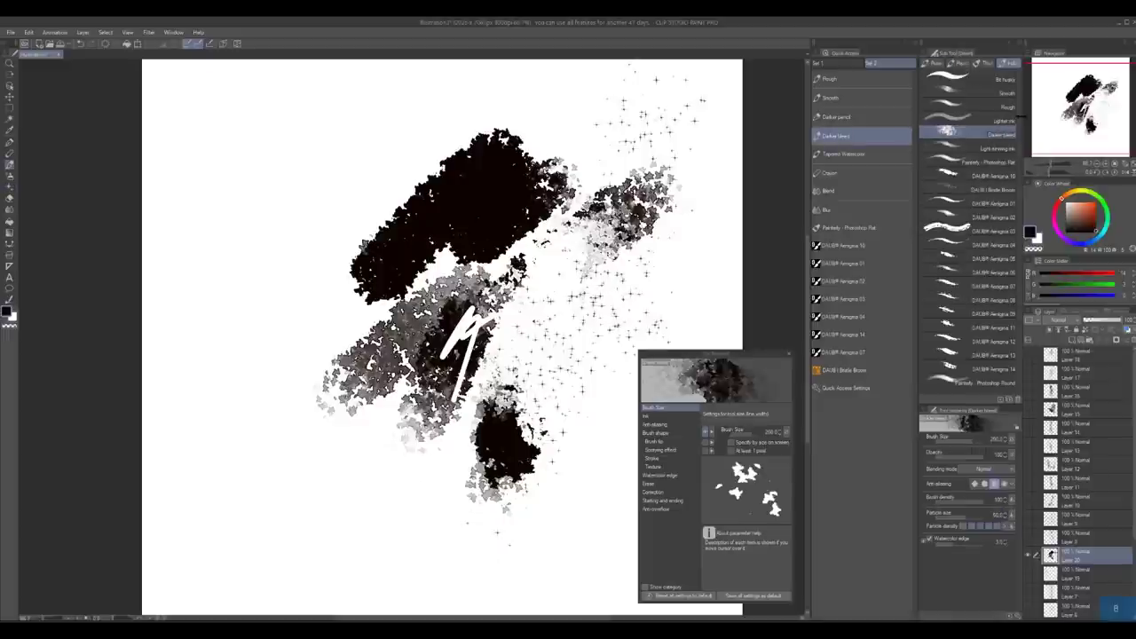
pyautogui.moveTo(661, 173)
pyautogui.mouseDown()
pyautogui.moveTo(497, 382)
pyautogui.moveTo(527, 533)
pyautogui.moveTo(683, 239)
pyautogui.moveTo(568, 497)
pyautogui.moveTo(710, 253)
pyautogui.mouseUp()
pyautogui.moveTo(302, 344)
pyautogui.mouseDown()
pyautogui.moveTo(461, 120)
pyautogui.moveTo(293, 355)
pyautogui.moveTo(470, 115)
pyautogui.moveTo(297, 359)
pyautogui.mouseUp()
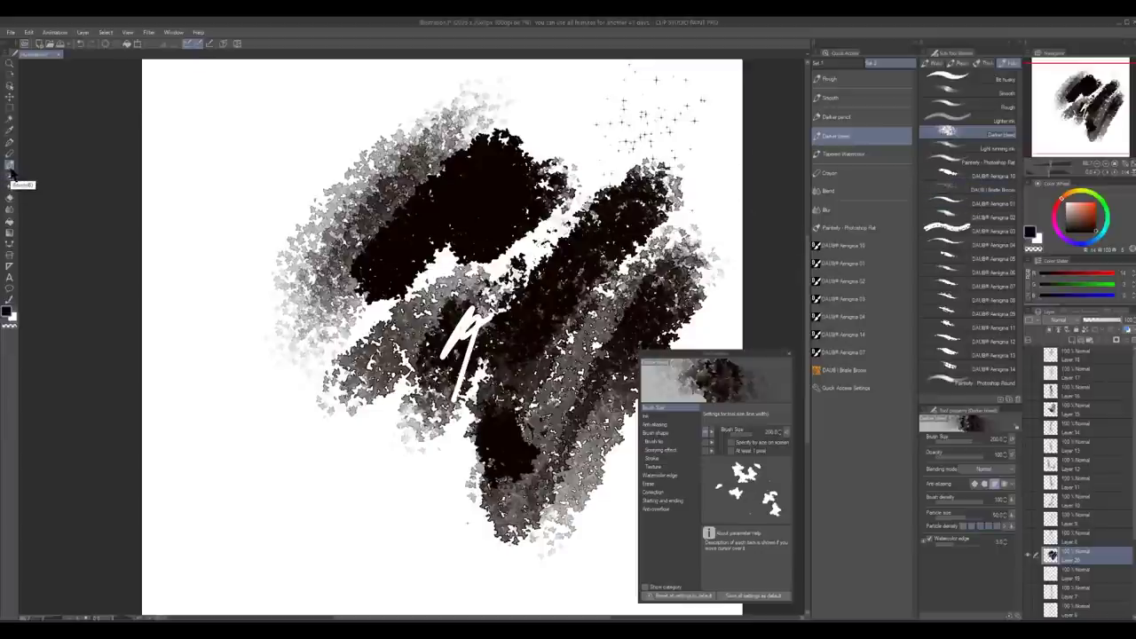
# Layer strokes over the dense upper-left black band, alternating between the main and sub colors
pyautogui.press('x')
pyautogui.moveTo(497, 230)
pyautogui.mouseDown()
pyautogui.moveTo(488, 238)
pyautogui.moveTo(555, 164)
pyautogui.moveTo(403, 267)
pyautogui.mouseUp()
pyautogui.press('x')
pyautogui.moveTo(511, 162)
pyautogui.mouseDown()
pyautogui.moveTo(382, 306)
pyautogui.moveTo(437, 279)
pyautogui.mouseUp()
pyautogui.press('x')
pyautogui.moveTo(504, 200)
pyautogui.mouseDown()
pyautogui.moveTo(468, 250)
pyautogui.moveTo(375, 309)
pyautogui.moveTo(504, 168)
pyautogui.moveTo(377, 306)
pyautogui.mouseUp()
# Blend the upper-left band from near-black to grey with repeated strokes in colors sampled from the band
pyautogui.keyDown('alt'); pyautogui.click(417, 286); pyautogui.keyUp('alt')
pyautogui.keyDown('alt'); pyautogui.click(500, 147); pyautogui.keyUp('alt')
pyautogui.moveTo(496, 158); pyautogui.dragTo(377, 303)
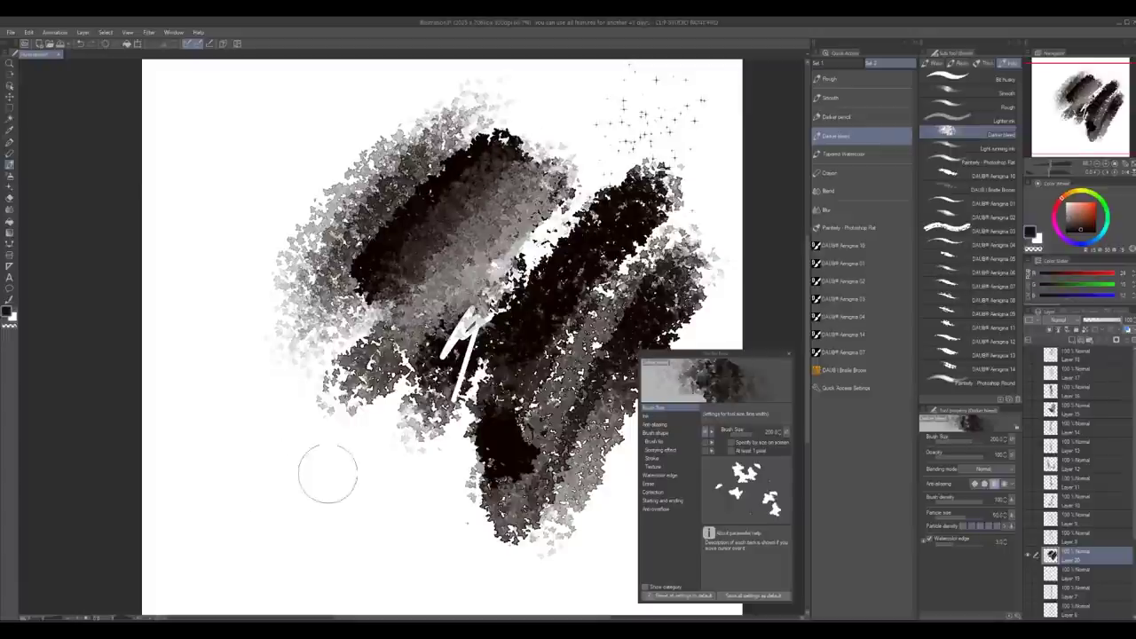
pyautogui.keyDown('alt'); pyautogui.click(427, 266); pyautogui.keyUp('alt')
pyautogui.moveTo(501, 168); pyautogui.dragTo(376, 310)
pyautogui.keyDown('alt'); pyautogui.click(501, 144); pyautogui.keyUp('alt')
pyautogui.moveTo(504, 149); pyautogui.dragTo(375, 304)
pyautogui.keyDown('alt'); pyautogui.click(437, 278); pyautogui.keyUp('alt')
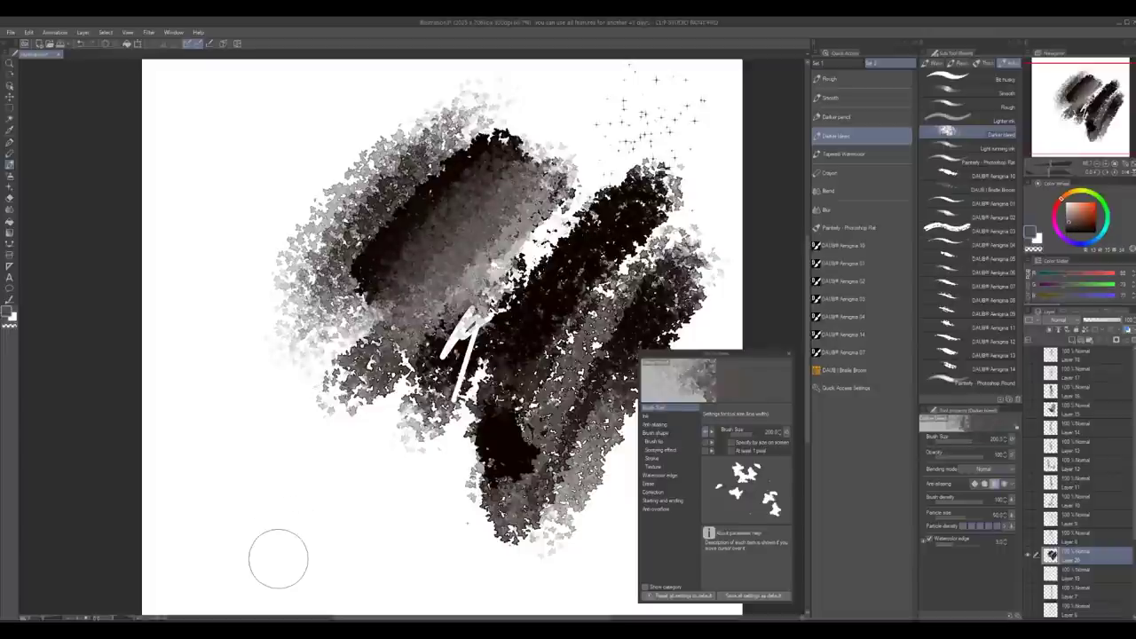
# Greatly enlarge the Darker bleed brush and scatter sampled near-black speckles over the upper-right part of the strokes
pyautogui.moveTo(529, 270)
pyautogui.mouseDown()
pyautogui.moveTo(658, 270)
pyautogui.moveTo(603, 269)
pyautogui.moveTo(643, 270)
pyautogui.mouseUp()
pyautogui.keyDown('alt'); pyautogui.click(641, 190); pyautogui.keyUp('alt')
pyautogui.moveTo(636, 181); pyautogui.dragTo(543, 311)
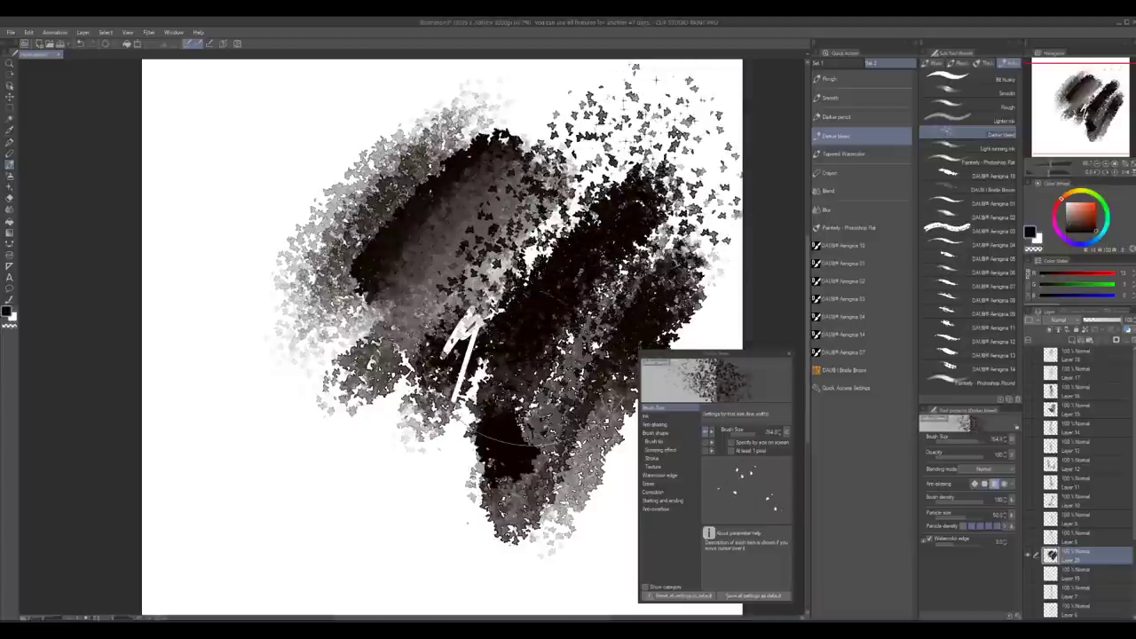
# Shrink the brush and paint narrow grey and near-white diagonal bands over the right-hand dark stroke using sampled colors
pyautogui.moveTo(541, 383); pyautogui.dragTo(435, 384)
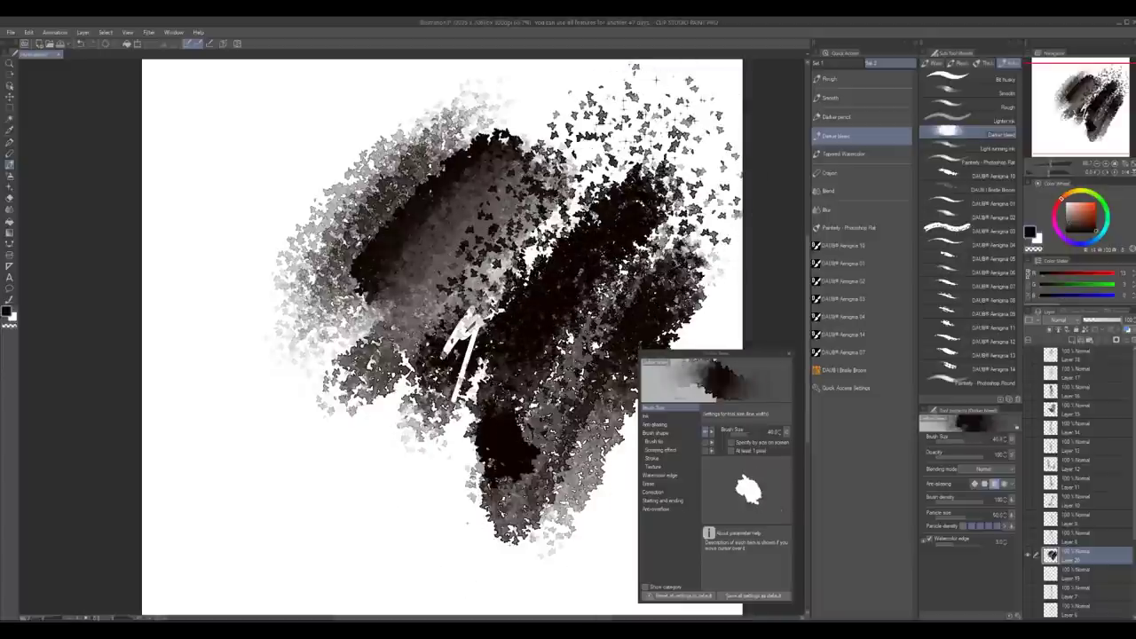
pyautogui.keyDown('alt'); pyautogui.click(586, 454); pyautogui.keyUp('alt')
pyautogui.keyDown('alt'); pyautogui.click(581, 501); pyautogui.keyUp('alt')
pyautogui.keyDown('alt'); pyautogui.click(593, 523); pyautogui.keyUp('alt')
pyautogui.moveTo(664, 240)
pyautogui.mouseDown()
pyautogui.moveTo(548, 410)
pyautogui.moveTo(586, 410)
pyautogui.mouseUp()
pyautogui.moveTo(626, 252); pyautogui.dragTo(561, 339)
pyautogui.moveTo(655, 226)
pyautogui.mouseDown()
pyautogui.moveTo(522, 405)
pyautogui.moveTo(524, 418)
pyautogui.mouseUp()
# Enlarge the brush again and soften the right-hand stroke's dark-to-grey transition with sampled dark grey and light tones
pyautogui.keyDown('alt'); pyautogui.click(533, 426); pyautogui.keyUp('alt')
pyautogui.press(']')
pyautogui.press(']')
pyautogui.press(']')
pyautogui.press(']')
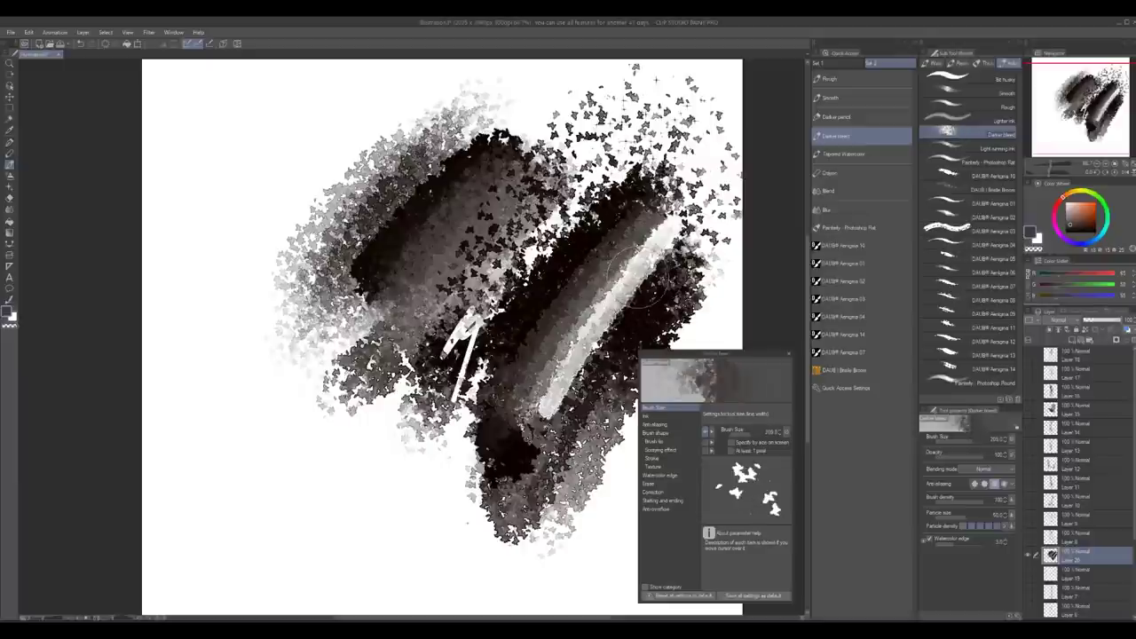
pyautogui.moveTo(621, 253); pyautogui.dragTo(529, 399)
pyautogui.moveTo(628, 217); pyautogui.dragTo(504, 415)
pyautogui.keyDown('alt'); pyautogui.click(584, 348); pyautogui.keyUp('alt')
pyautogui.moveTo(624, 252); pyautogui.dragTo(539, 390)
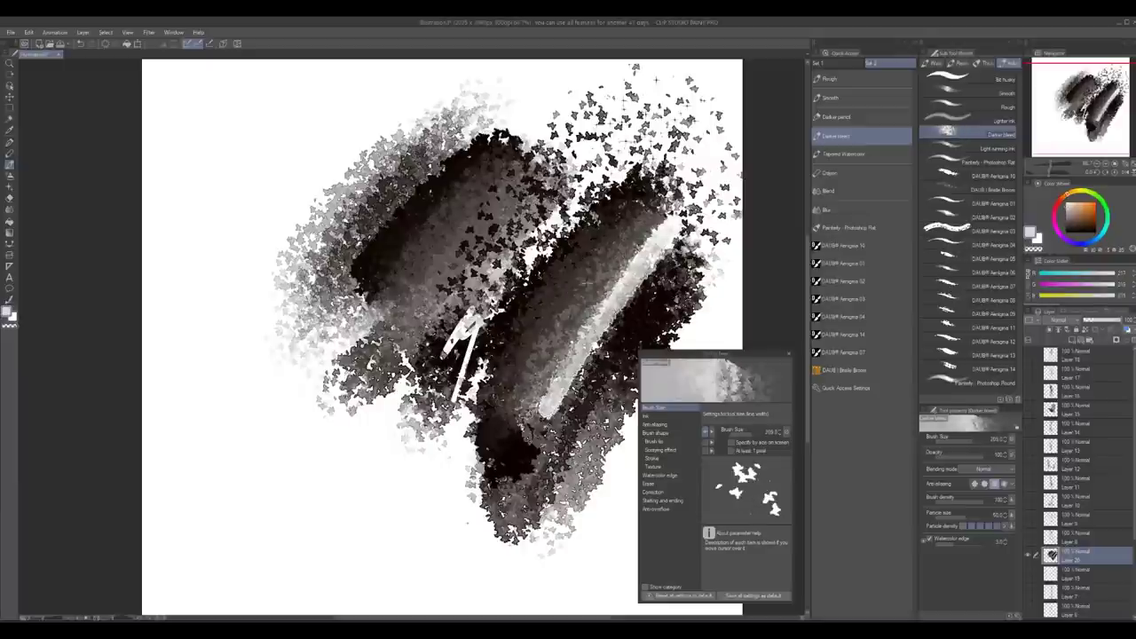
# Blend the near-white highlight into the surrounding greys by alternating sampled mid and light tones along the right-hand stroke
pyautogui.keyDown('alt'); pyautogui.click(538, 355); pyautogui.keyUp('alt')
pyautogui.moveTo(634, 237); pyautogui.dragTo(513, 441)
pyautogui.keyDown('alt'); pyautogui.click(588, 349); pyautogui.keyUp('alt')
pyautogui.moveTo(627, 266); pyautogui.dragTo(525, 431)
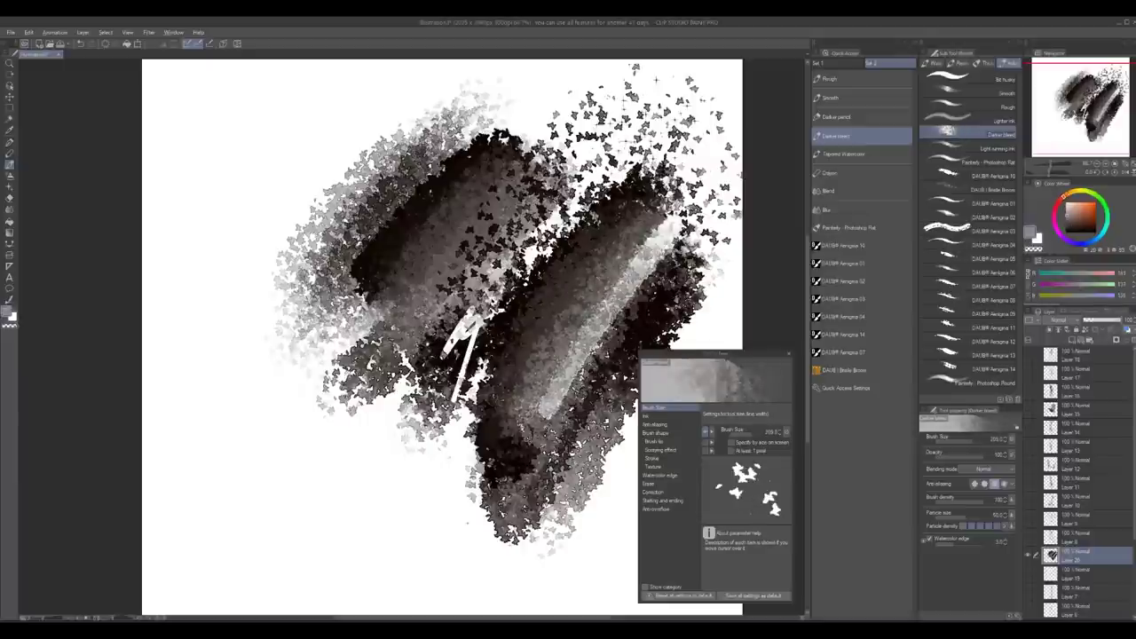
pyautogui.keyDown('alt'); pyautogui.click(552, 348); pyautogui.keyUp('alt')
pyautogui.moveTo(633, 238); pyautogui.dragTo(503, 454)
pyautogui.keyDown('alt'); pyautogui.click(585, 346); pyautogui.keyUp('alt')
pyautogui.moveTo(644, 260); pyautogui.dragTo(528, 443)
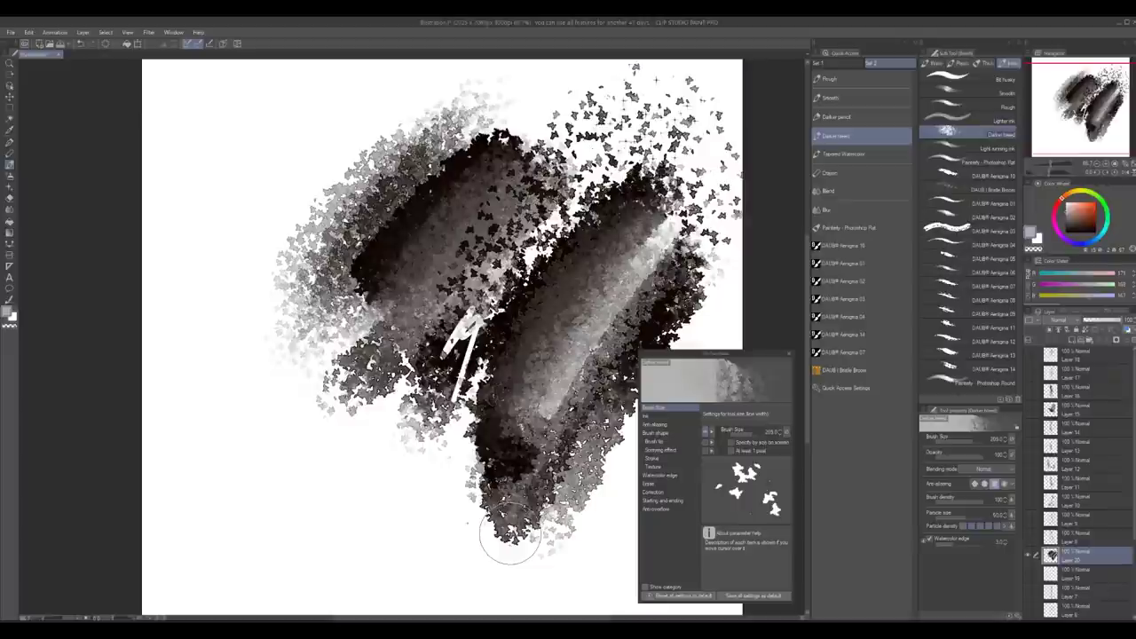
# Flip the canvas view horizontally to check the blended strokes
pyautogui.press('f')
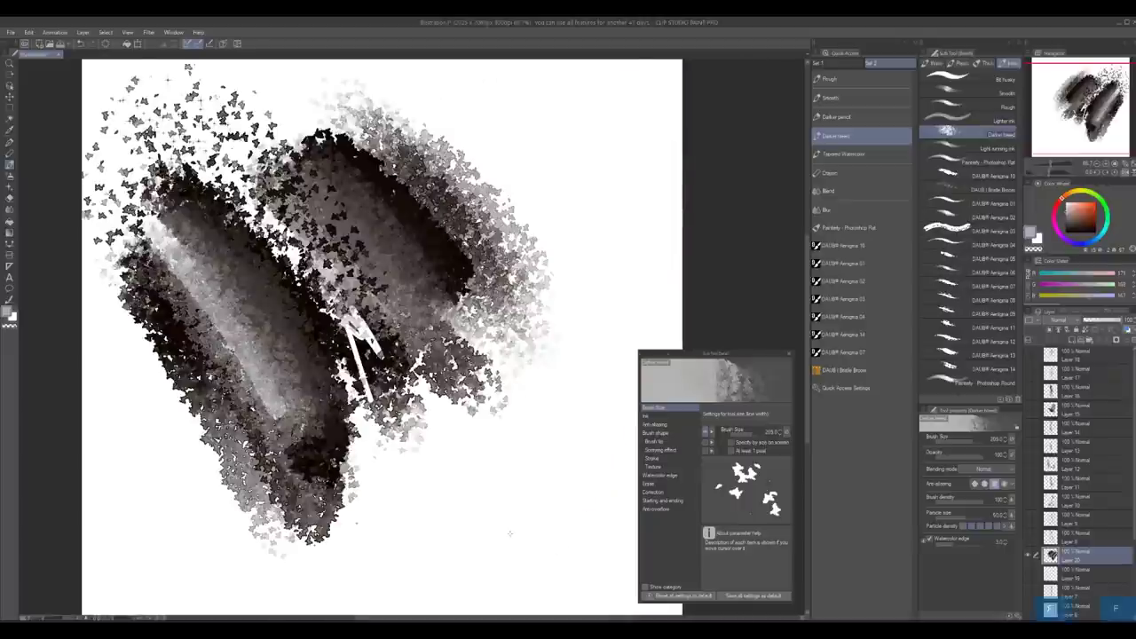
pyautogui.press('h')
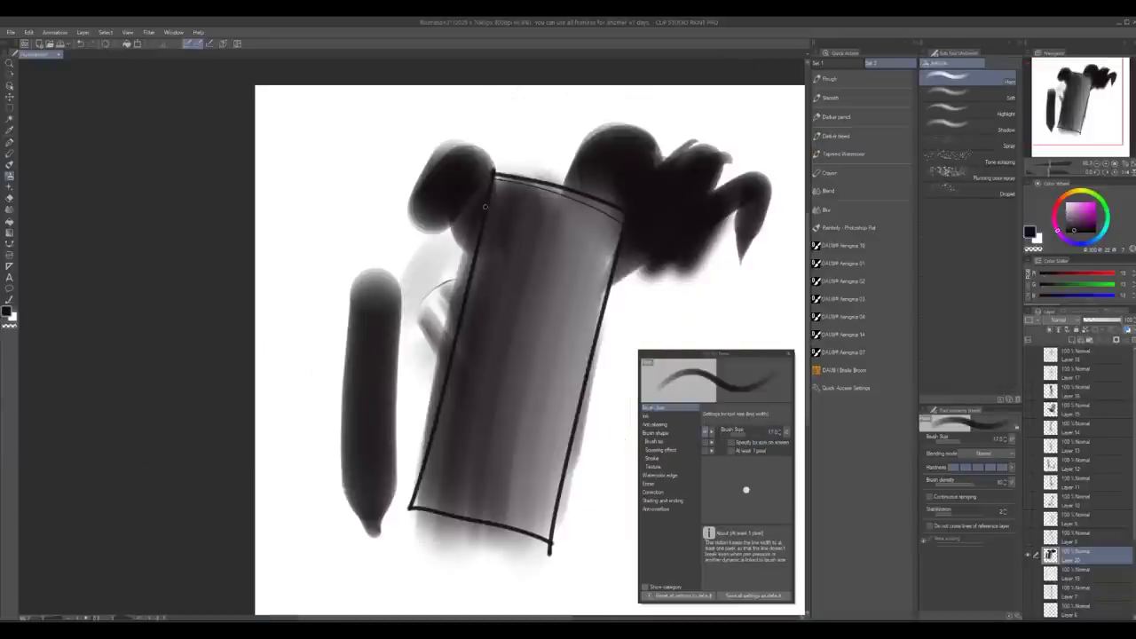
# Outline the two dark shapes beside the shaded cylinder's upper end as boxes with the Hard airbrush, and continue along its left side
pyautogui.moveTo(626, 259)
pyautogui.mouseDown()
pyautogui.moveTo(703, 285)
pyautogui.moveTo(668, 144)
pyautogui.moveTo(568, 202)
pyautogui.mouseUp()
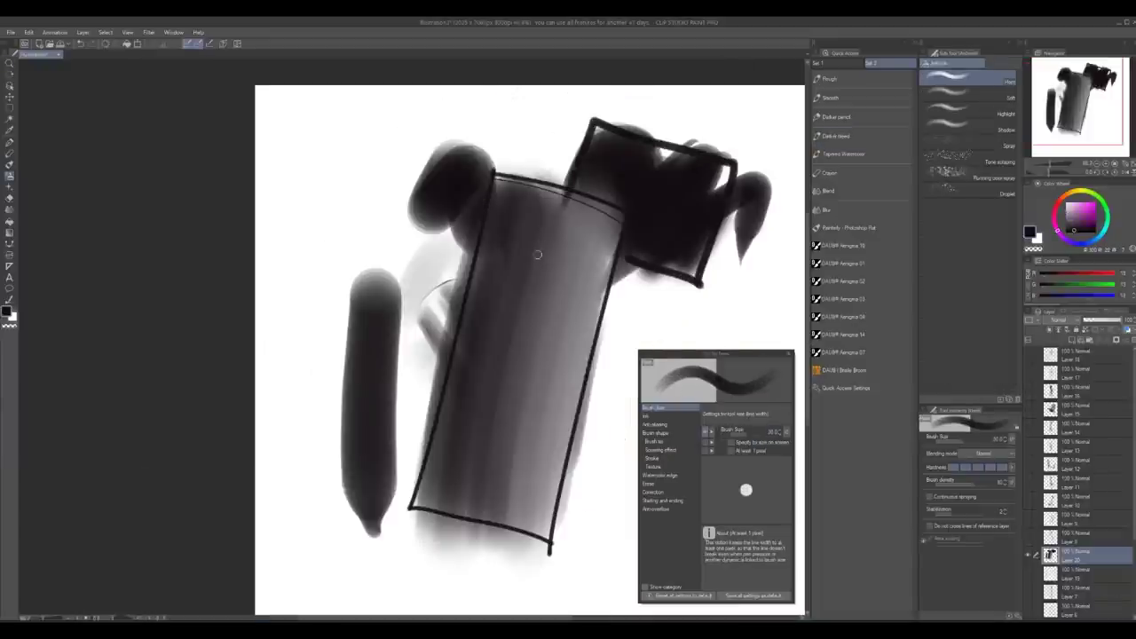
pyautogui.moveTo(471, 238)
pyautogui.mouseDown()
pyautogui.moveTo(410, 139)
pyautogui.moveTo(495, 231)
pyautogui.mouseUp()
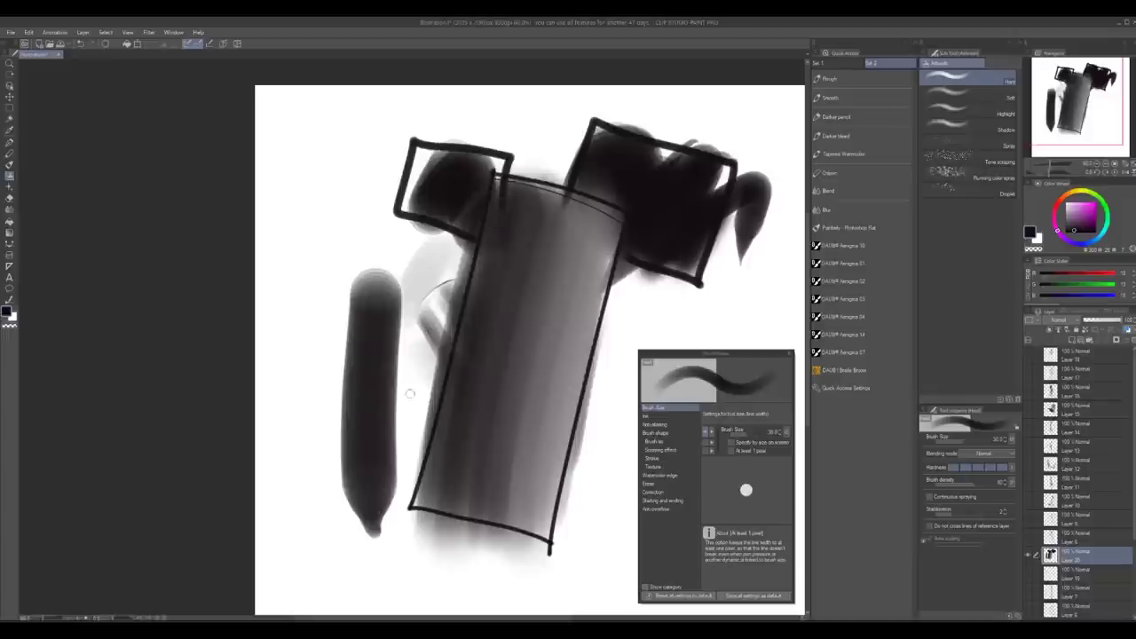
pyautogui.moveTo(462, 293); pyautogui.dragTo(448, 433)
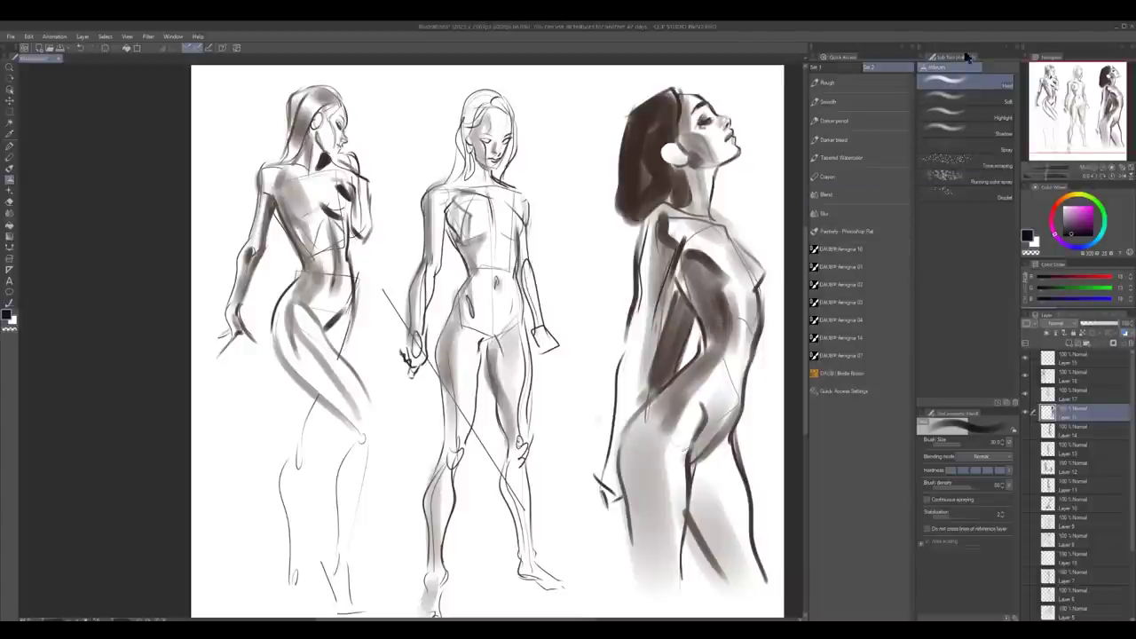
pyautogui.press('b')
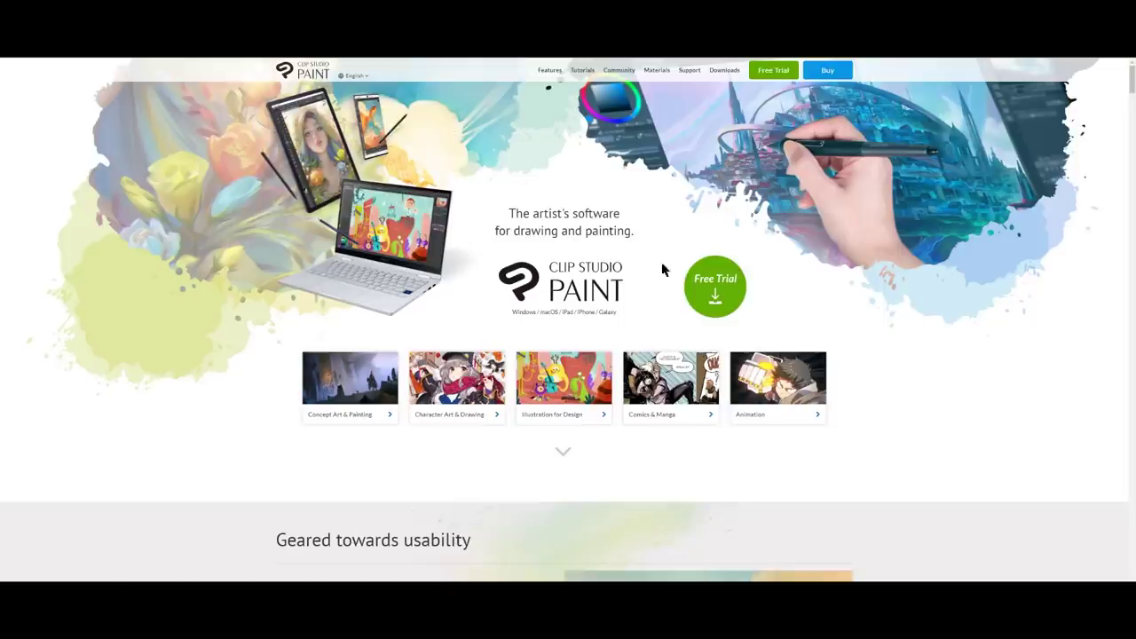